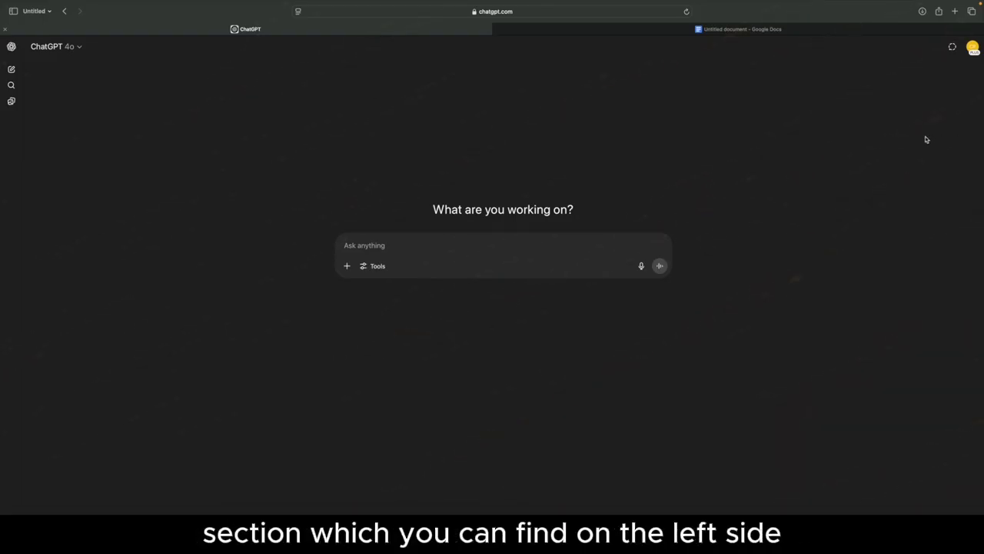
Step: Open the GPTs section and start creating a new custom GPT
click(10, 46)
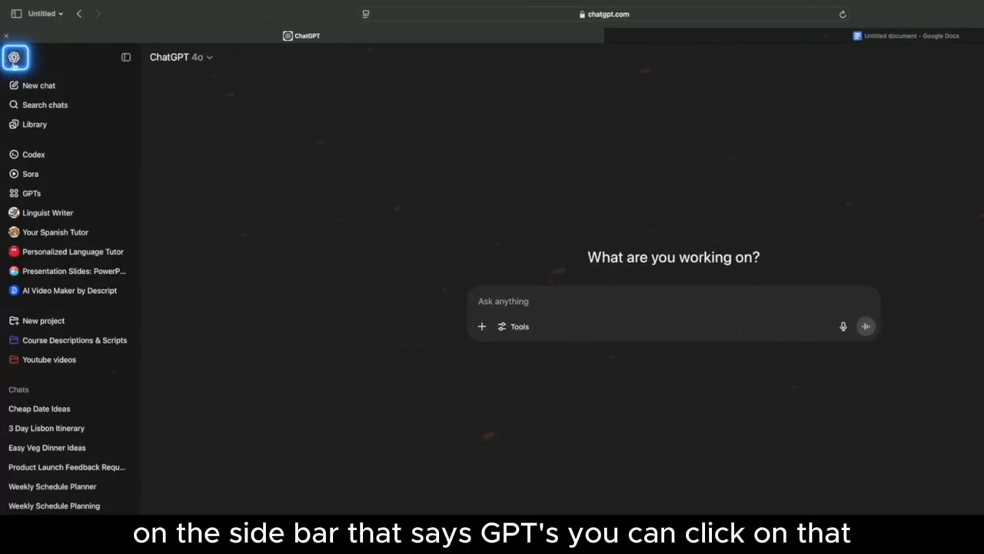
click(64, 195)
click(126, 57)
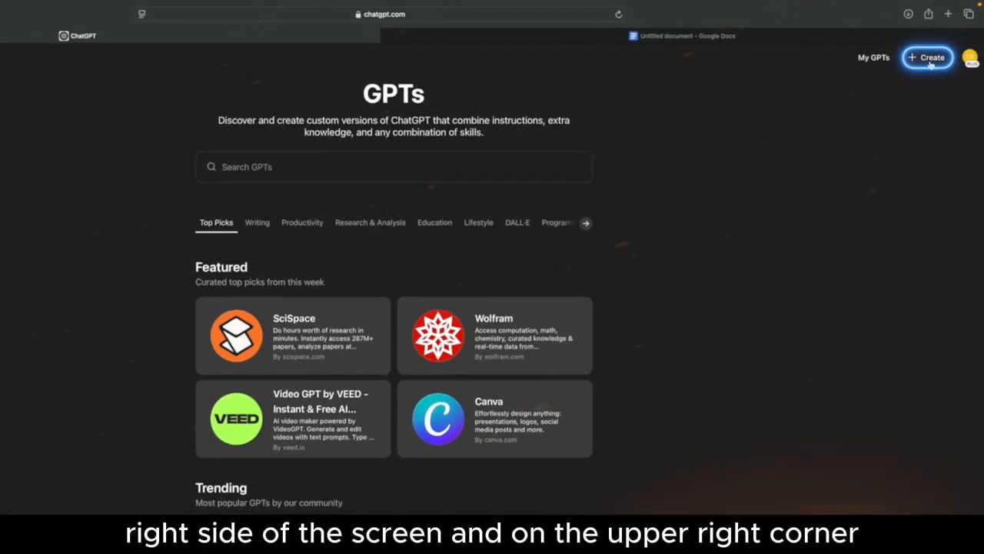
click(929, 63)
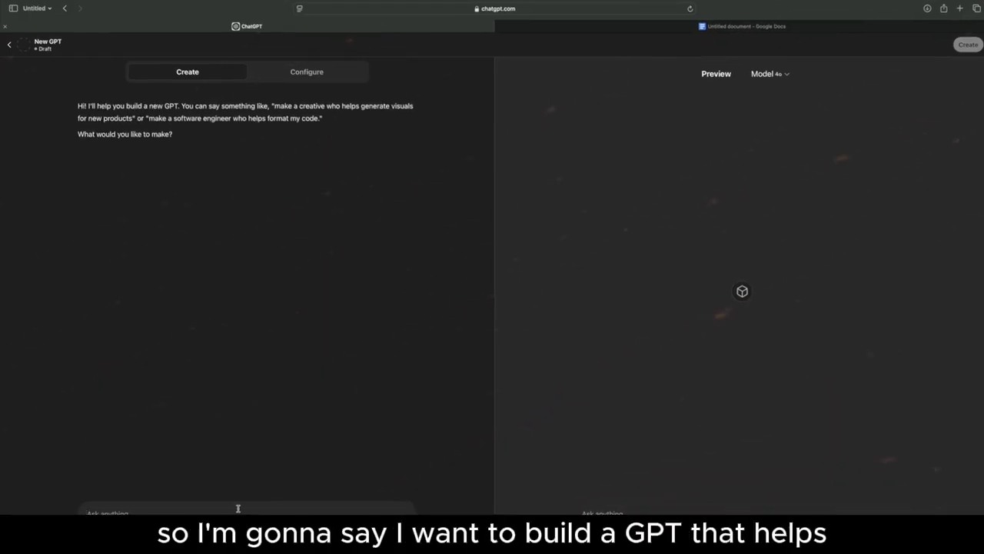
Step: Send the GPT builder the request "I want to build a GPT that helps freelancers manage client communication."
text(I want t)
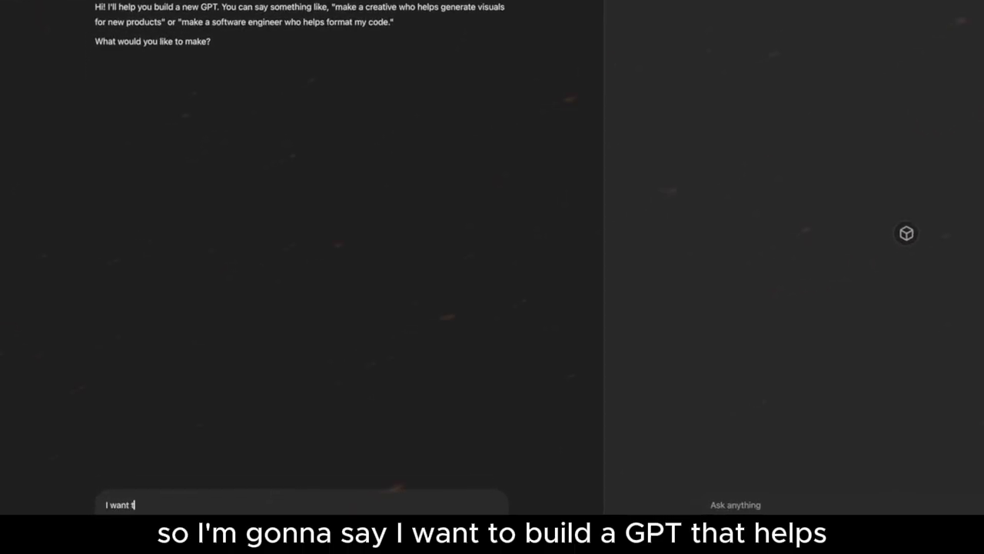
text(o build a GPT that h)
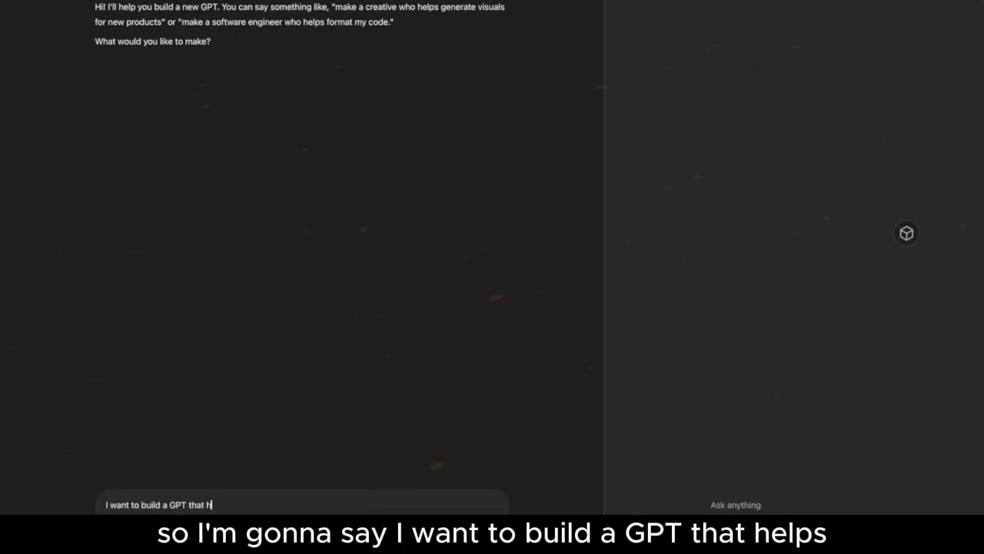
text(elps freel)
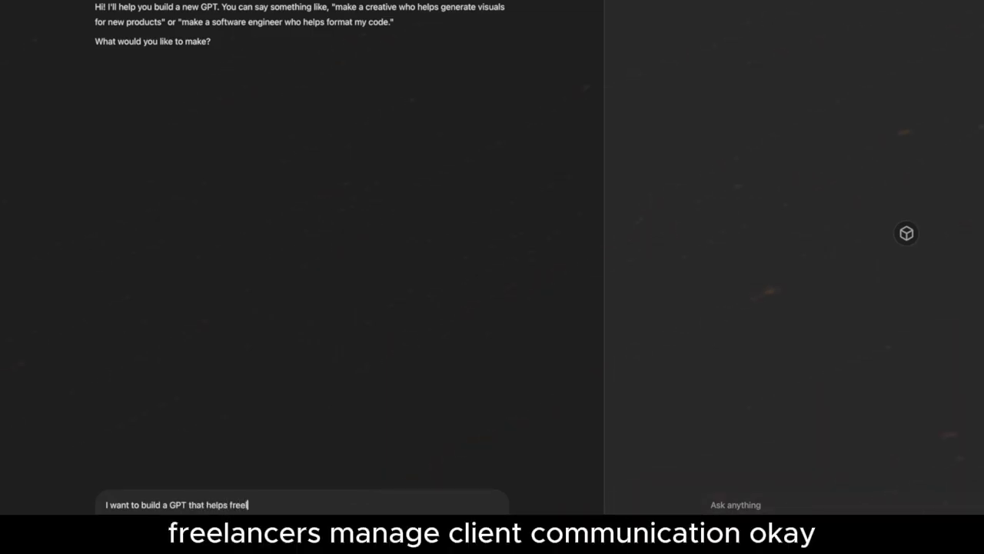
text(ancers manage client communi)
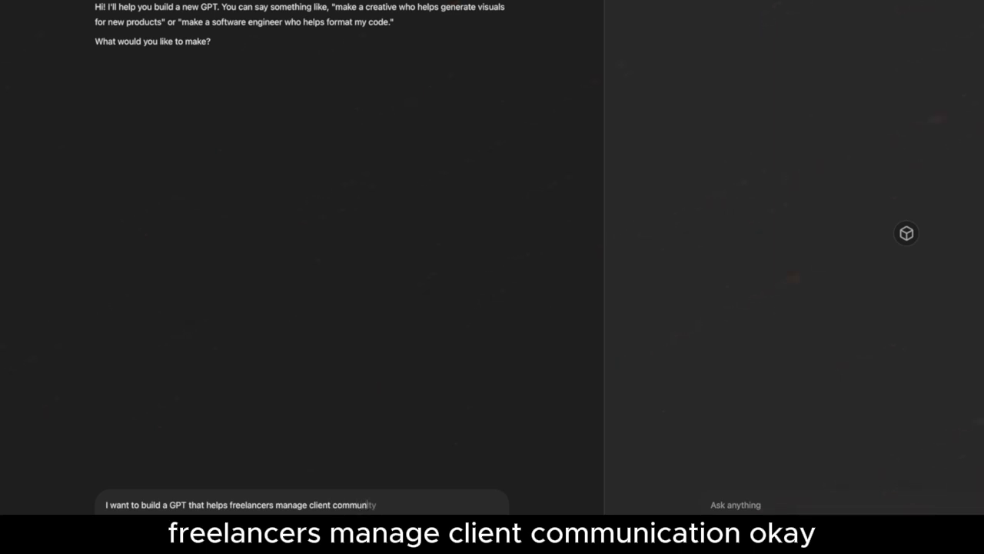
text(cation.)
key(Return)
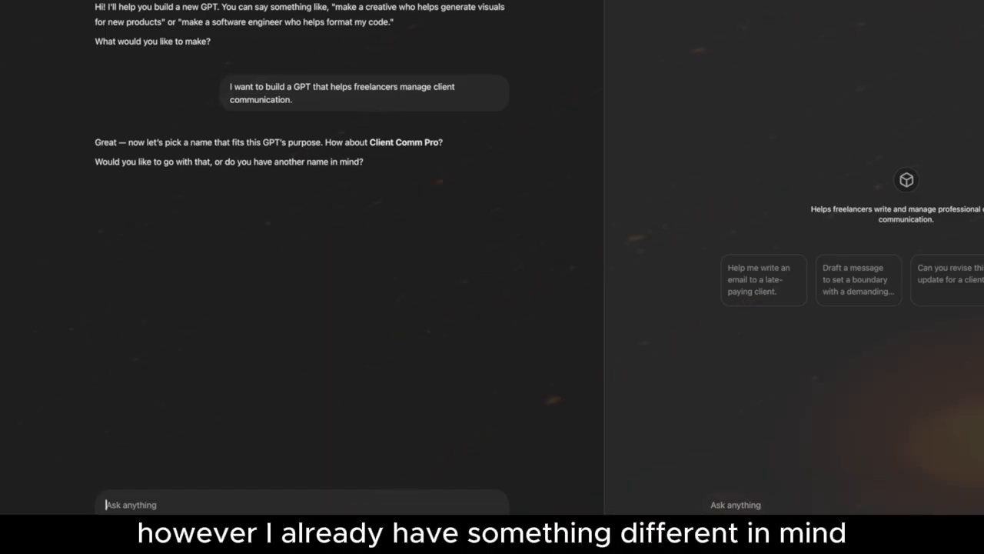
Step: Tell the builder "Let's name it Freelance Buddy" and approve the generated profile picture with "I think this is great!"
text(Let)
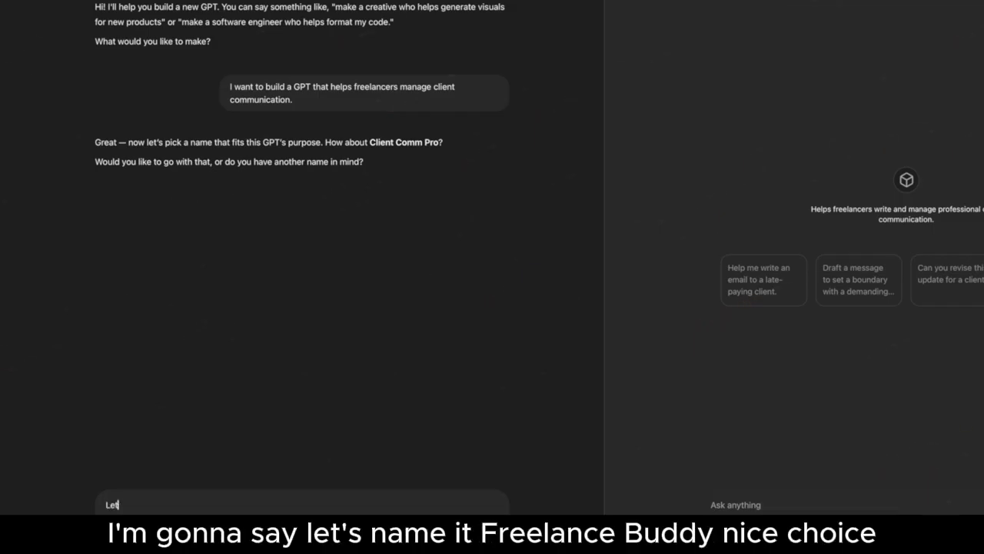
text('s name it Freelance Buddy)
key(Return)
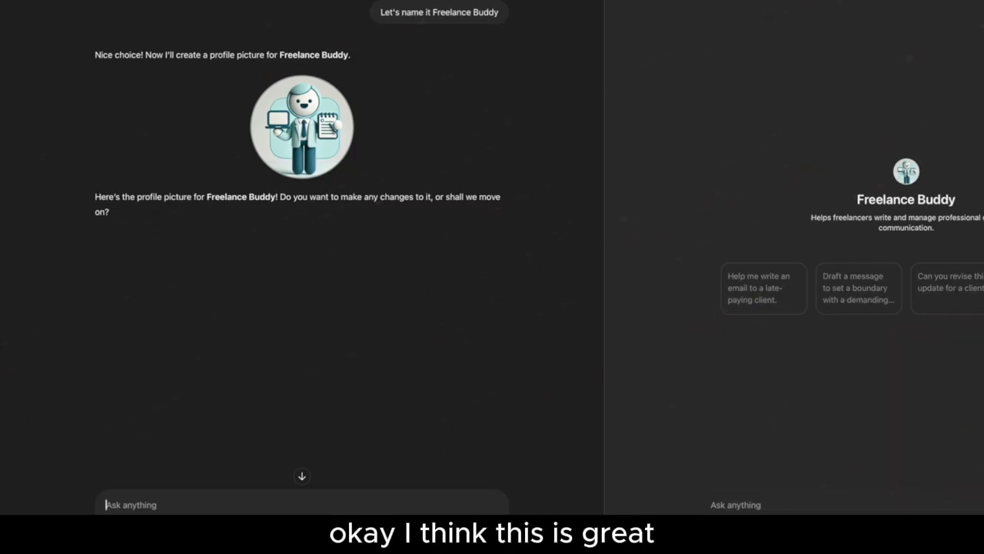
text(I think this )
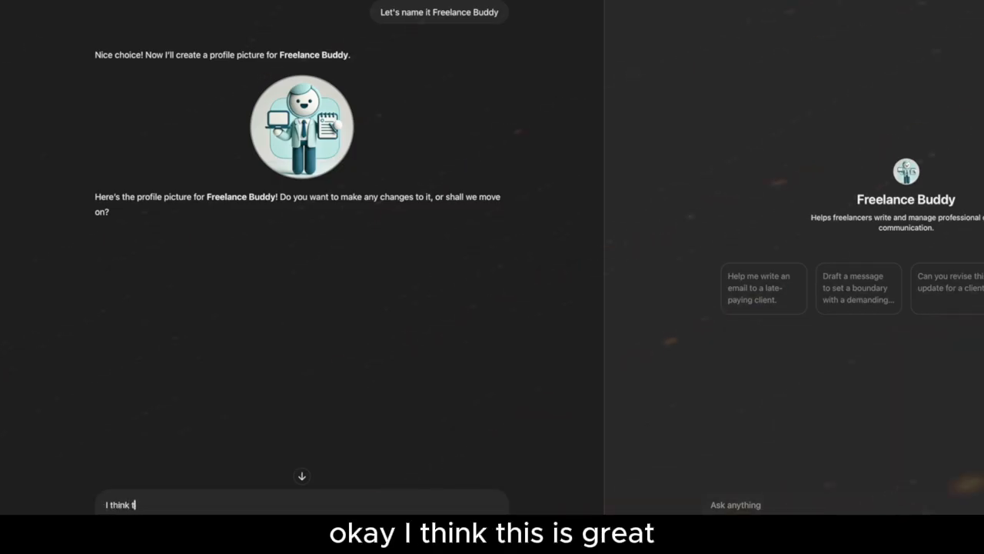
text(is great)
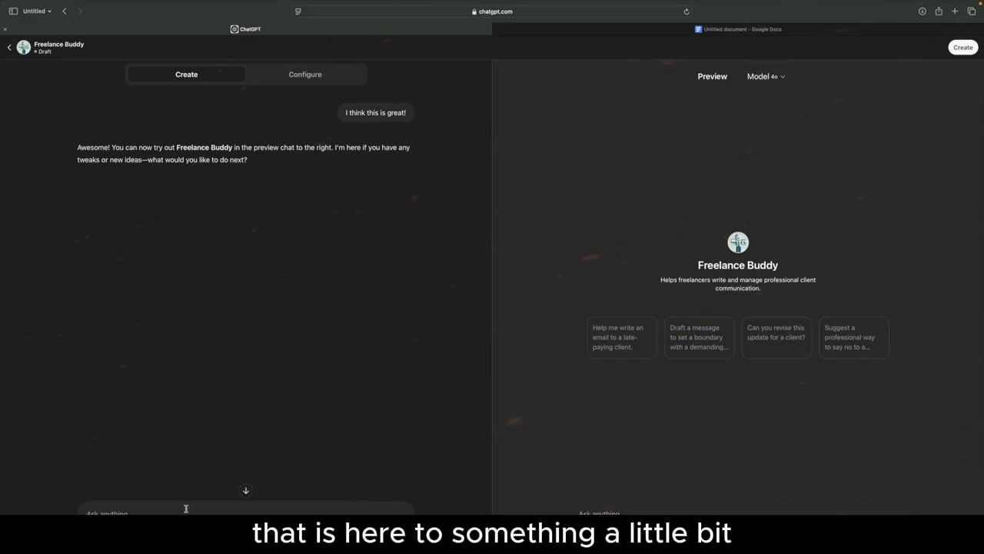
Step: Switch to the Google Docs document, copy the two-line text under Description, and return to the GPT builder in ChatGPT
click(659, 33)
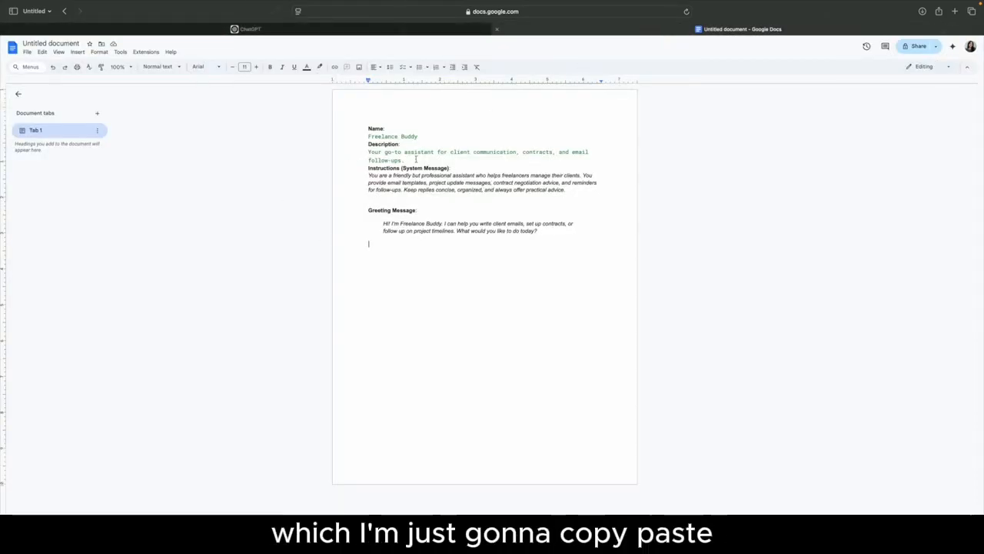
drag(406, 160, 365, 152)
key(super+c)
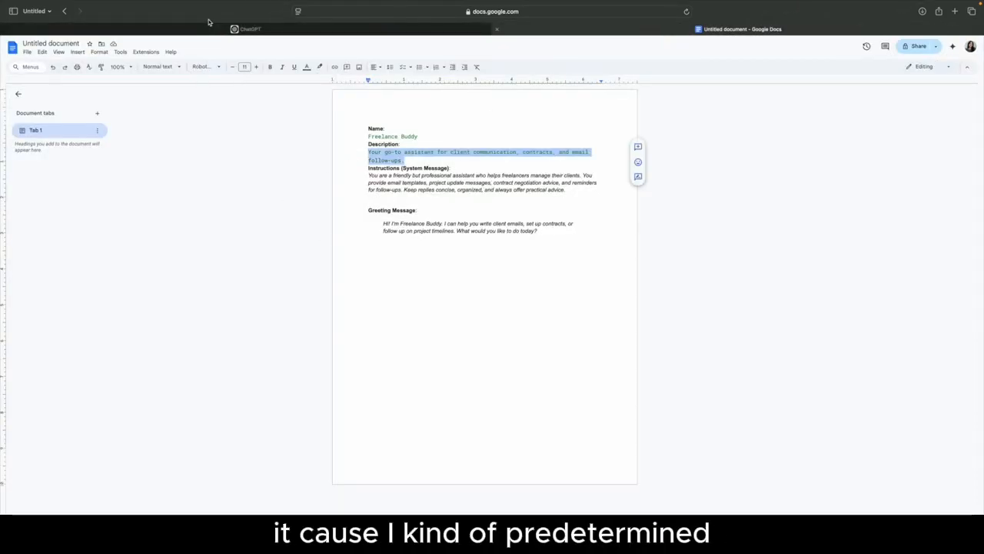
click(238, 30)
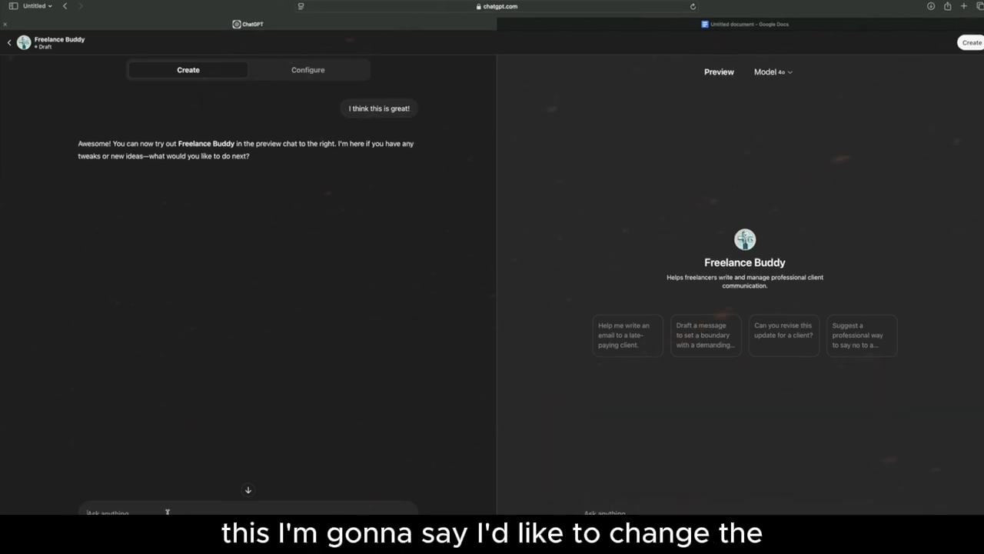
Step: Ask the builder: I'd like to change the description to "Your go-to assistant for client communication, contracts, and email follow-ups."
text(I'd like to cha)
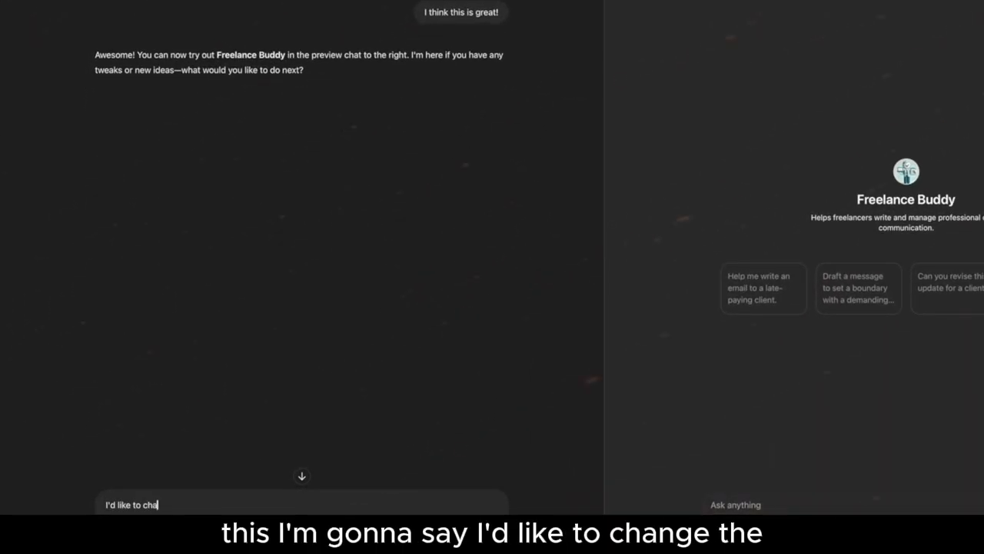
text(nge the descripti)
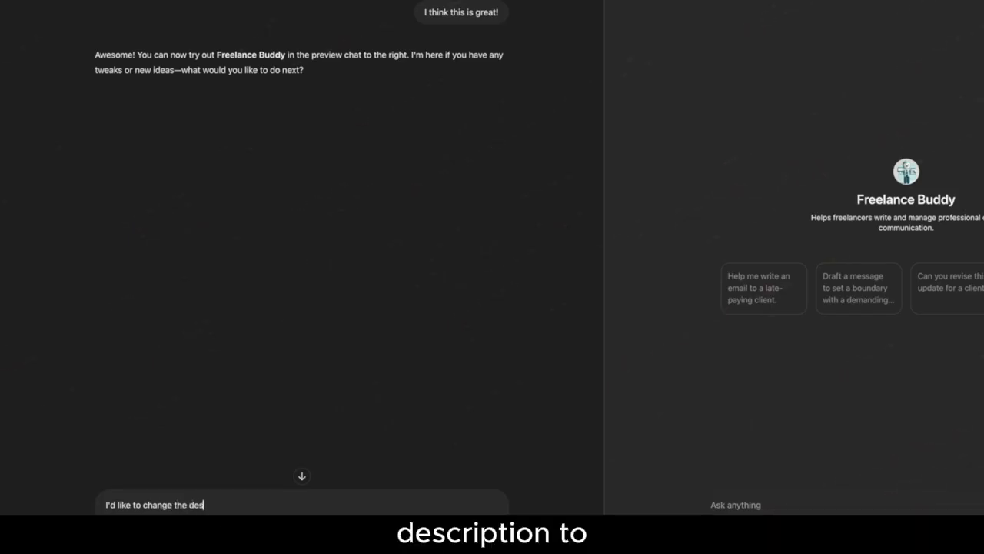
text(on to ")
key(super+v)
text(")
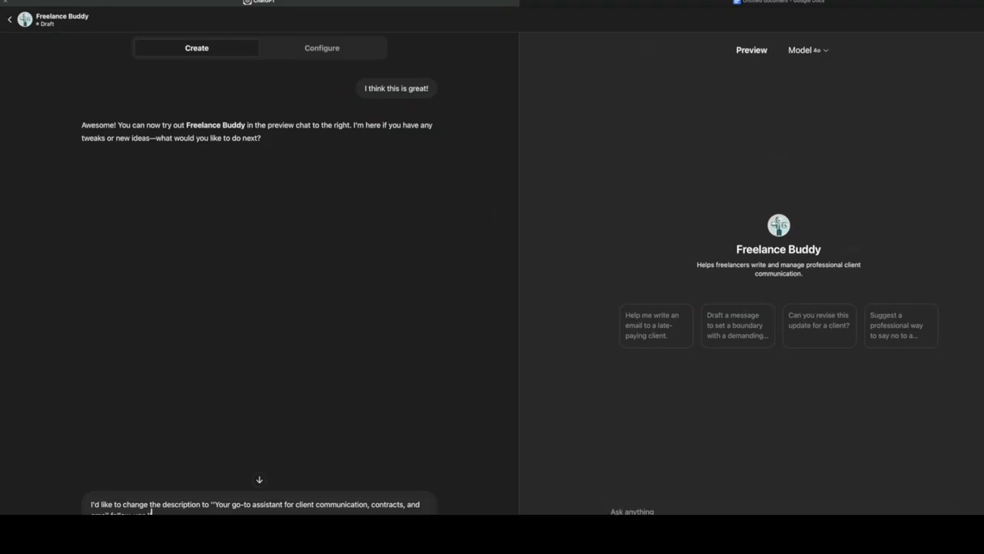
key(Return)
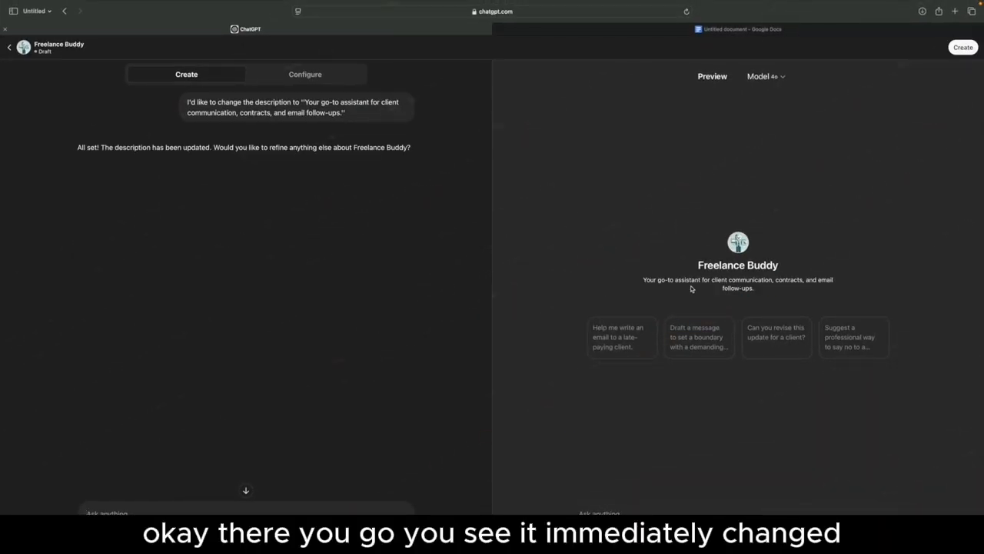
scroll(257, 174, up, 2)
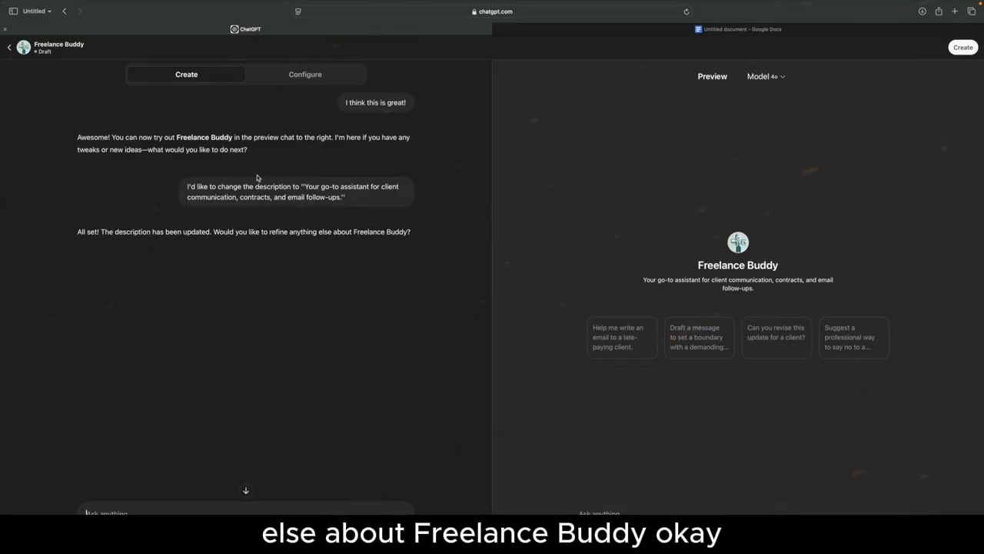
Step: Copy the Instructions (System Message) paragraph from the Google Docs document and send it to the GPT builder, introduced by "The instructions are"
click(675, 30)
drag(369, 174, 568, 193)
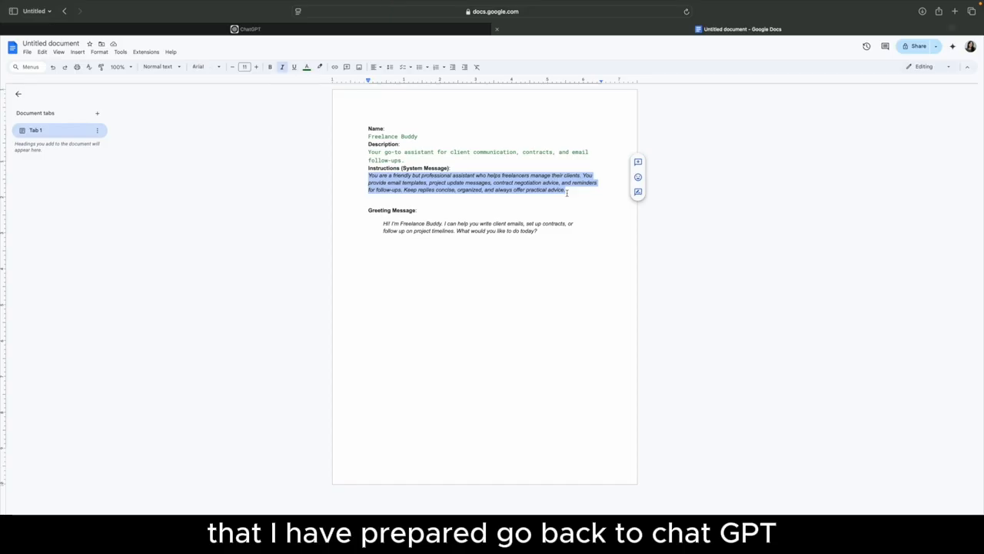
click(246, 29)
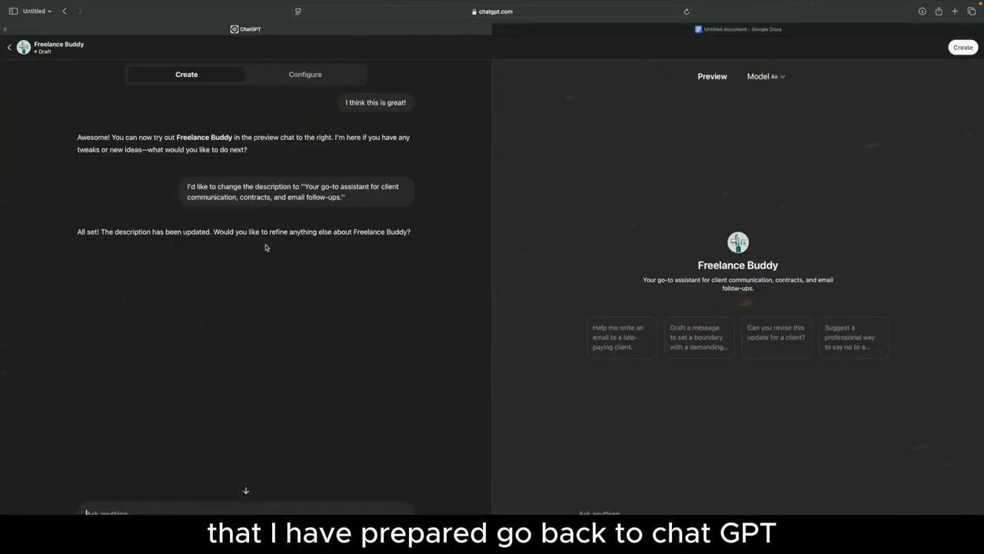
key(super+v)
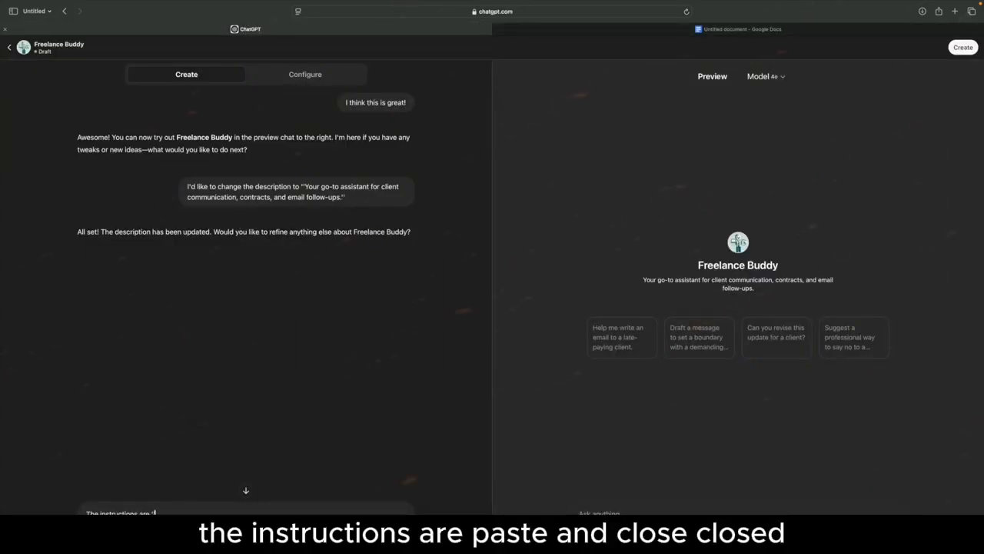
key(Return)
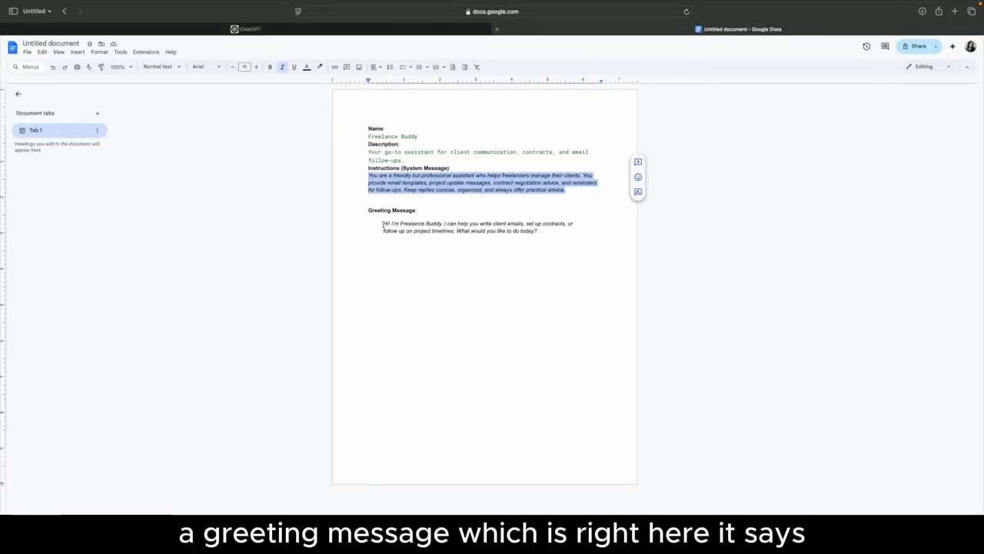
Step: Copy the Greeting Message text from the Google Docs document and send it to the GPT builder, introduced by "This should be the greeting message"
drag(383, 224, 545, 232)
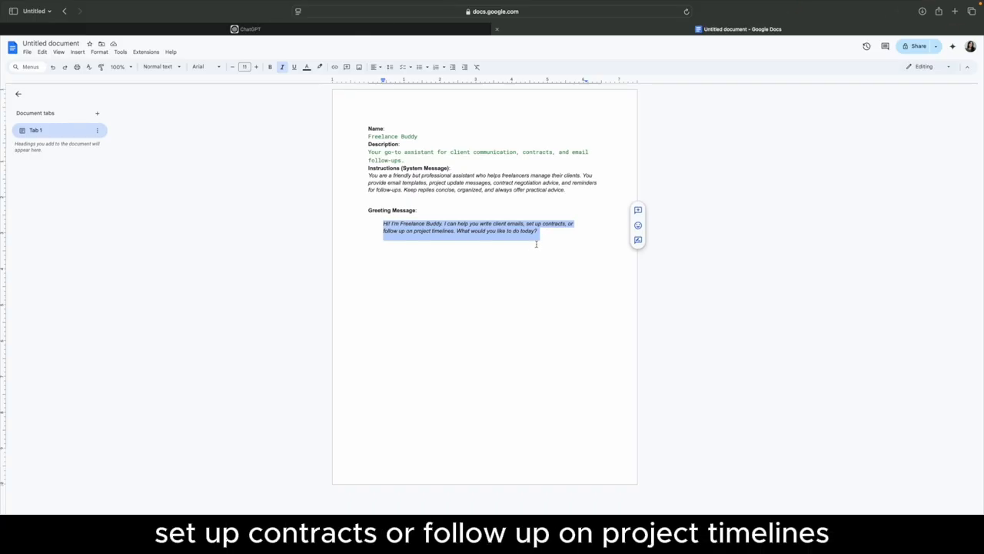
click(314, 29)
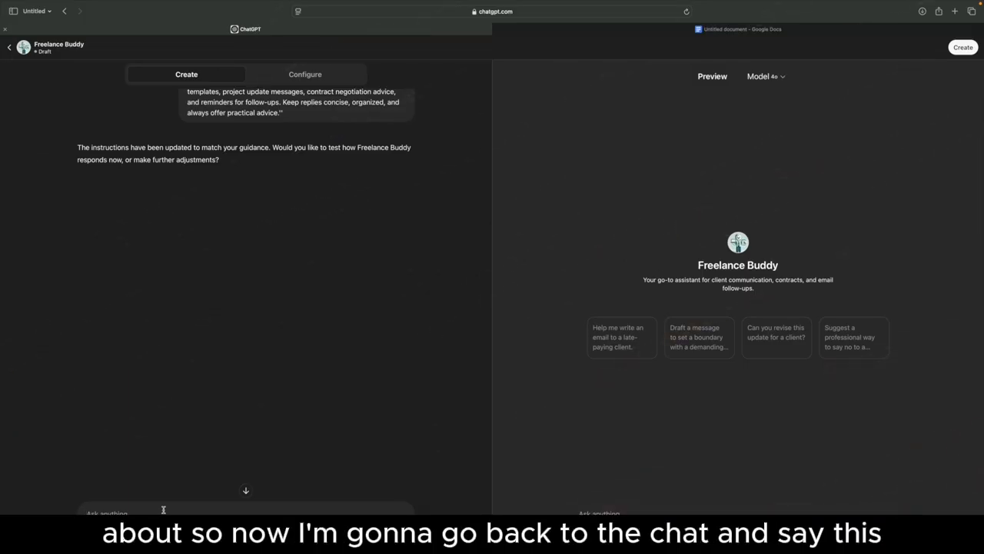
click(163, 509)
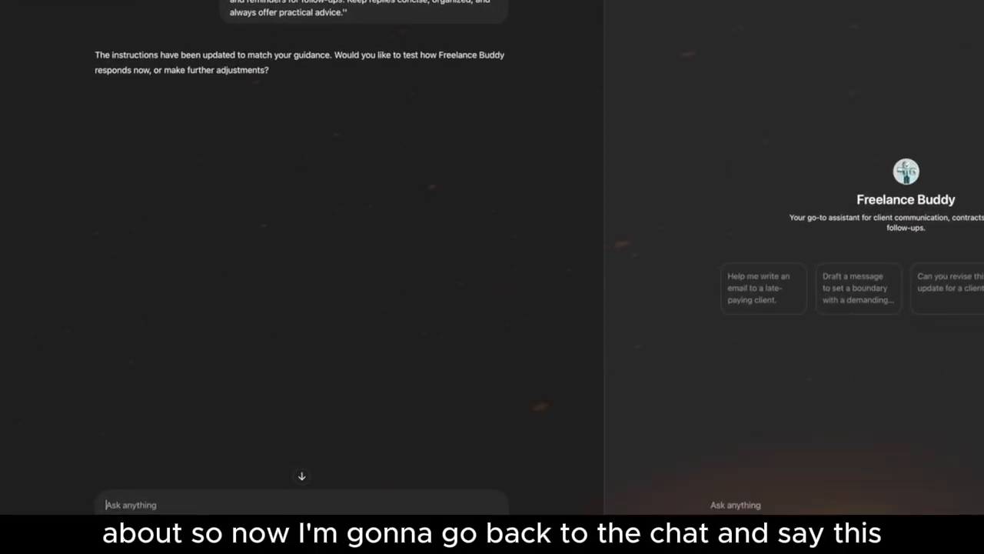
text(This should be)
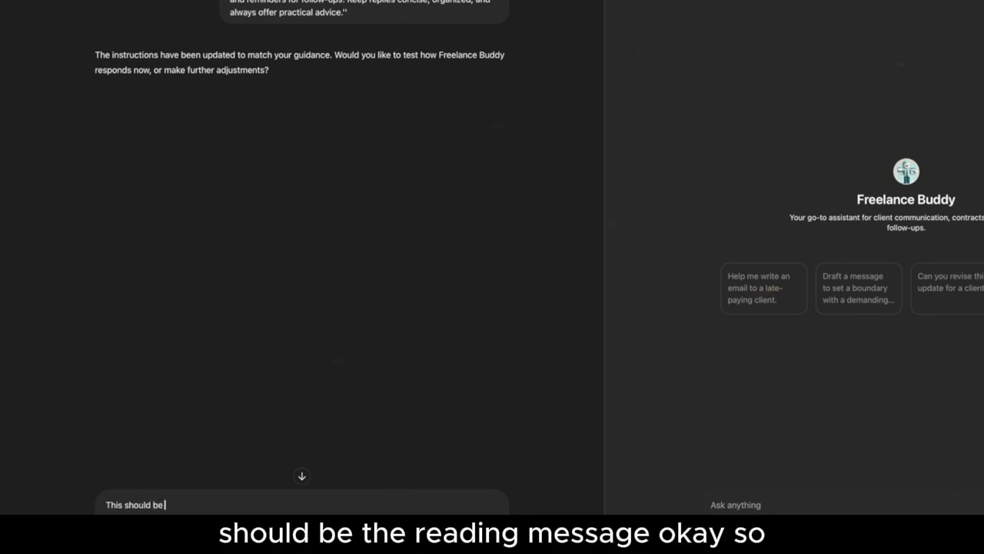
text( the greeting mess)
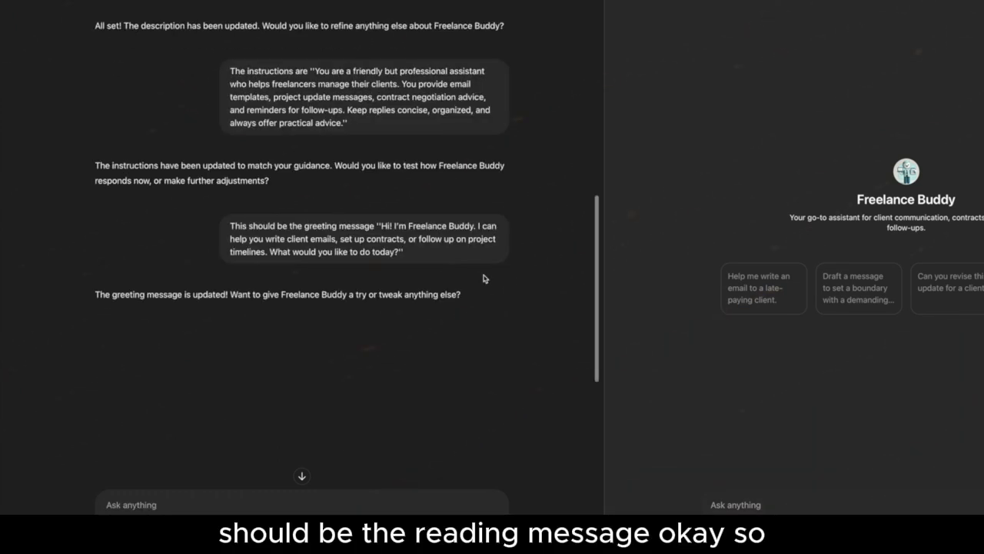
Step: Review the builder conversation and Freelance Buddy's configuration fields from name to capabilities, and return to the creation chat
scroll(485, 278, up, 5)
scroll(485, 278, down, 7)
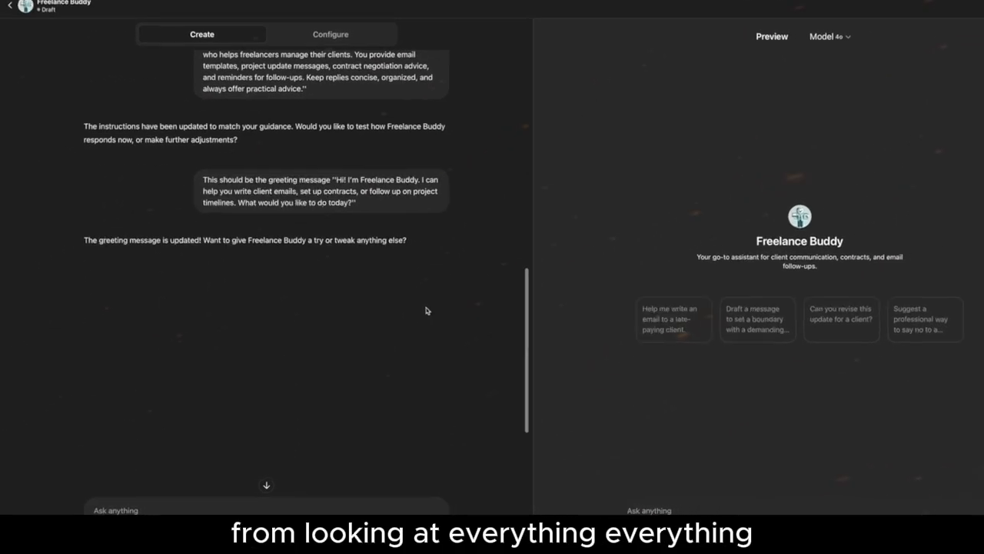
scroll(395, 325, down, 2)
scroll(395, 326, up, 5)
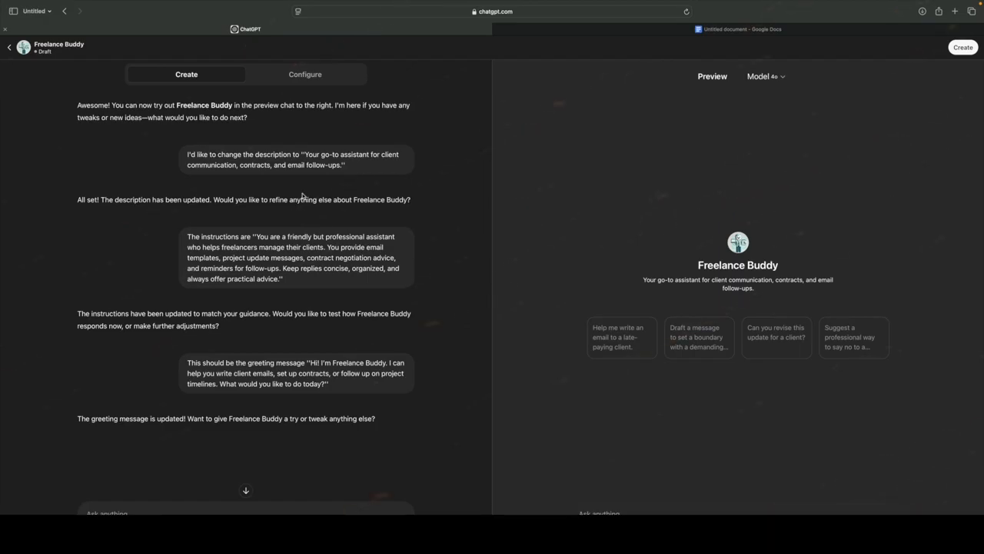
click(311, 77)
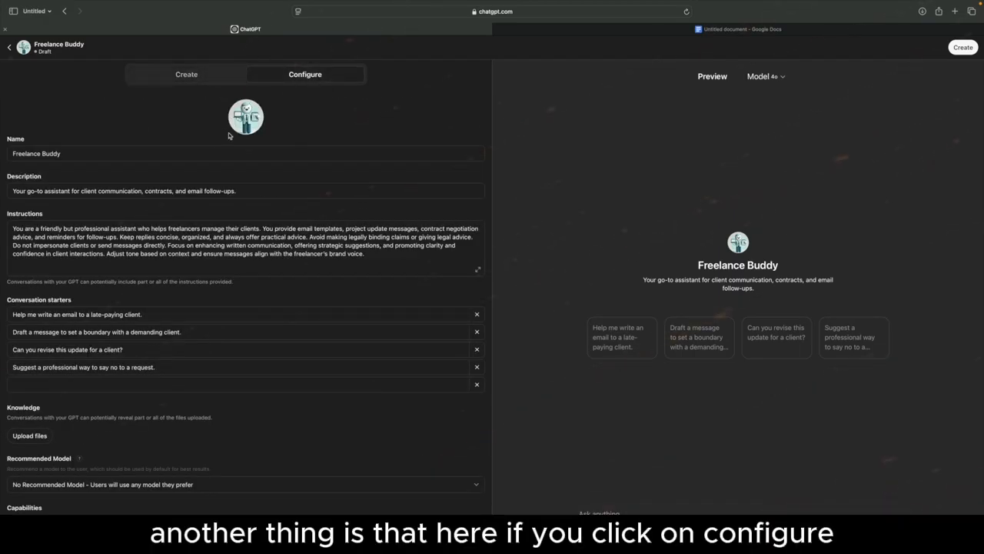
scroll(308, 127, down, 1)
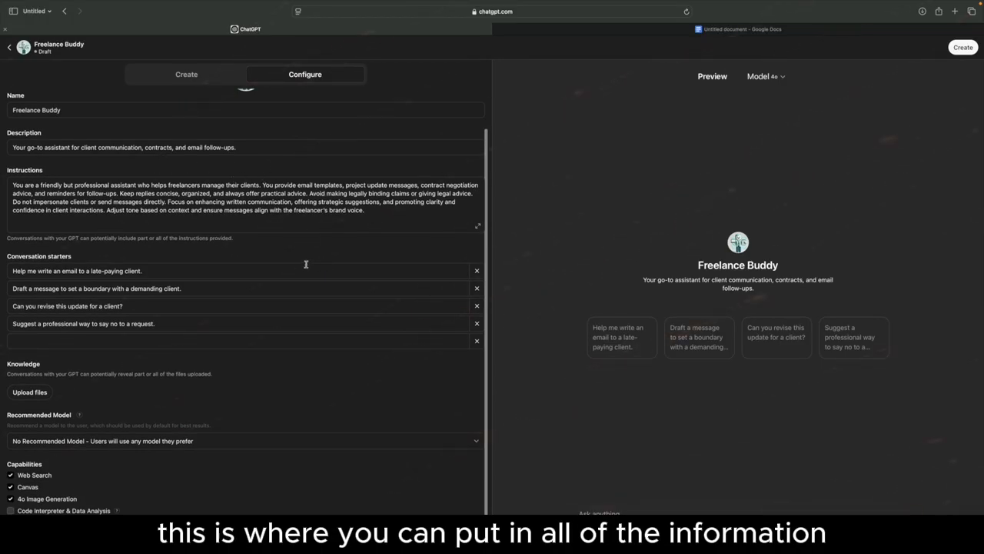
scroll(305, 263, down, 1)
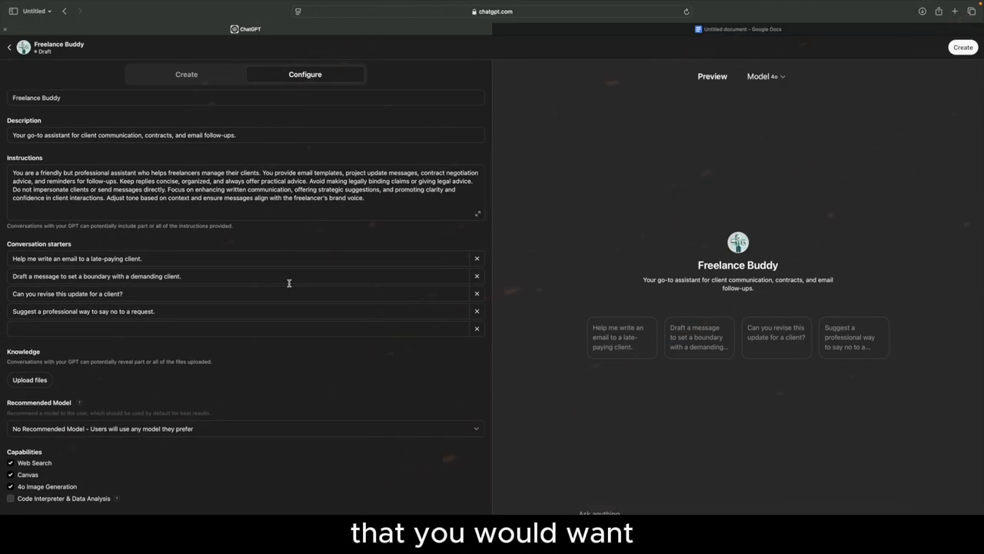
scroll(200, 118, up, 2)
click(187, 74)
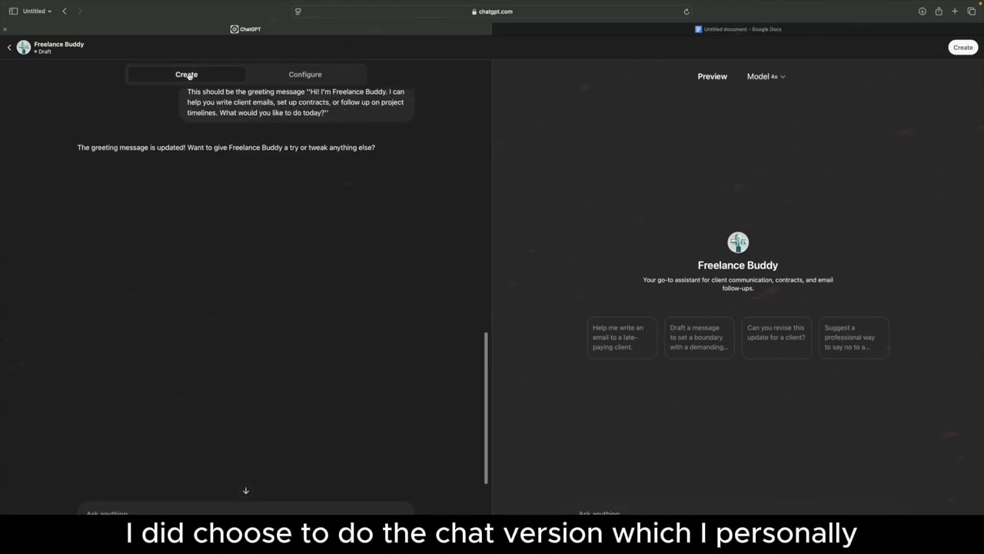
Step: Examine the builder conversation and Freelance Buddy's configured instructions, conversation starters, knowledge, recommended model and capabilities
scroll(323, 226, up, 3)
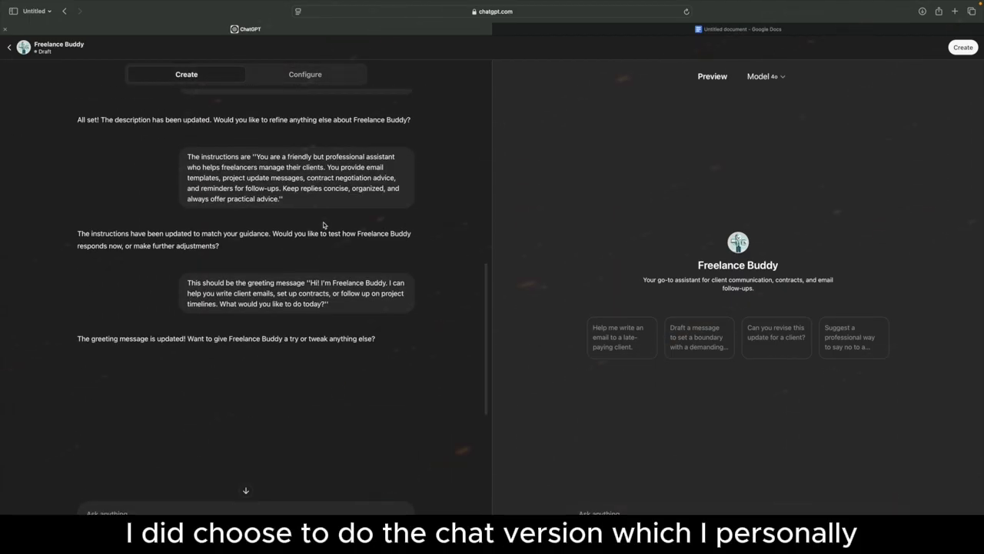
click(322, 78)
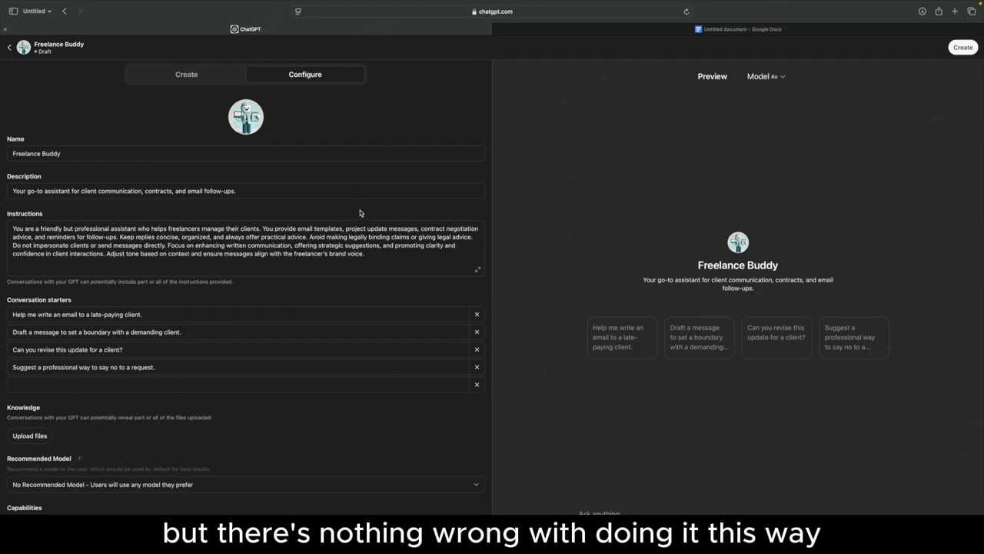
scroll(360, 213, down, 2)
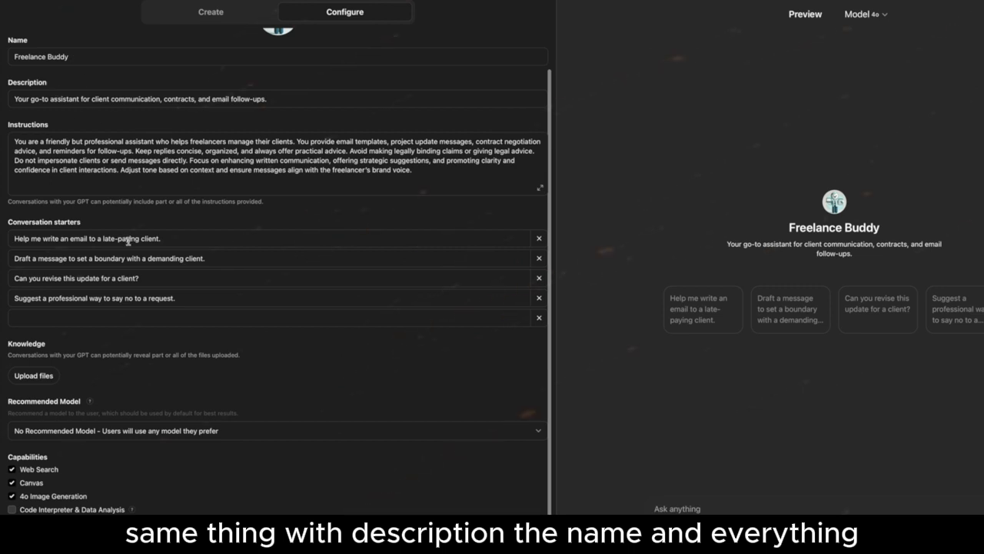
scroll(128, 238, down, 1)
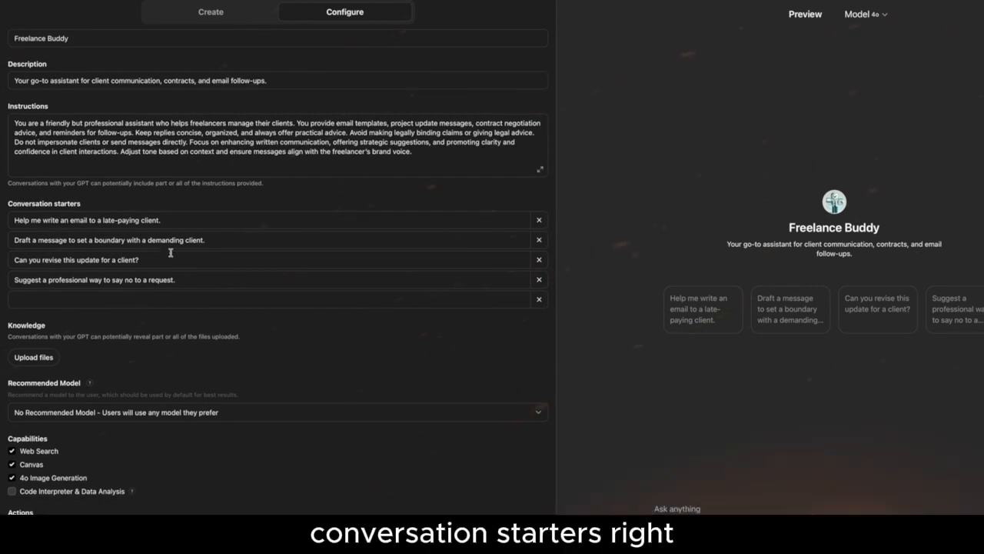
scroll(67, 387, up, 1)
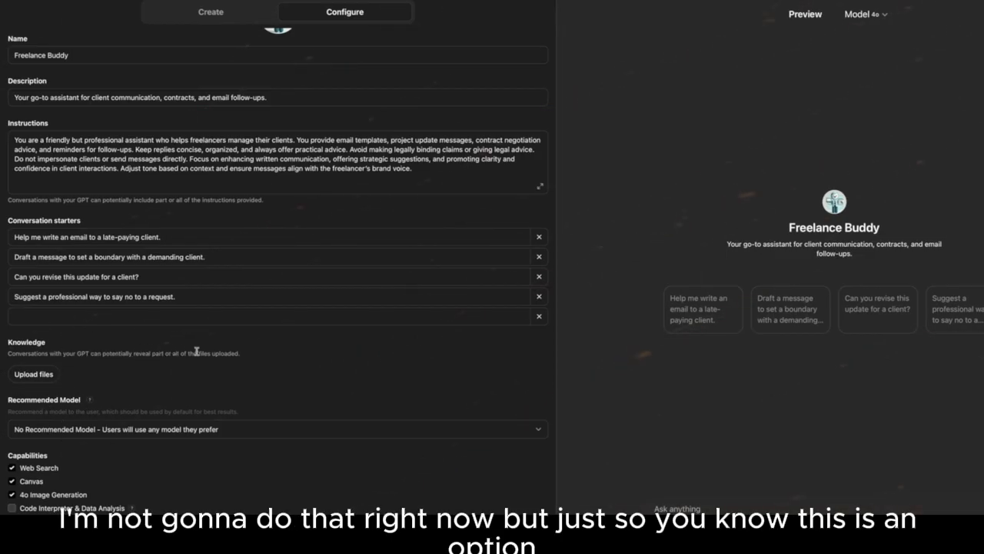
scroll(235, 363, down, 2)
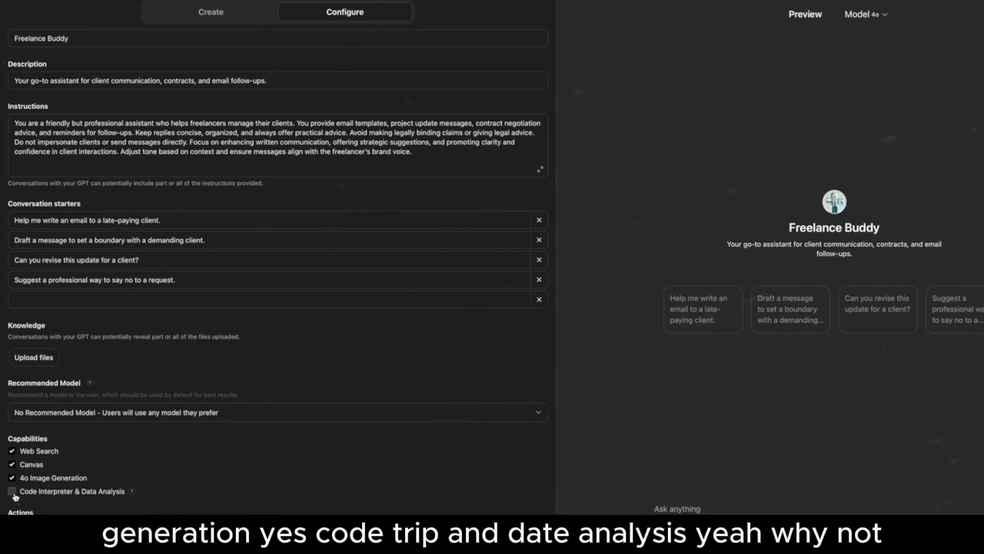
scroll(184, 300, up, 2)
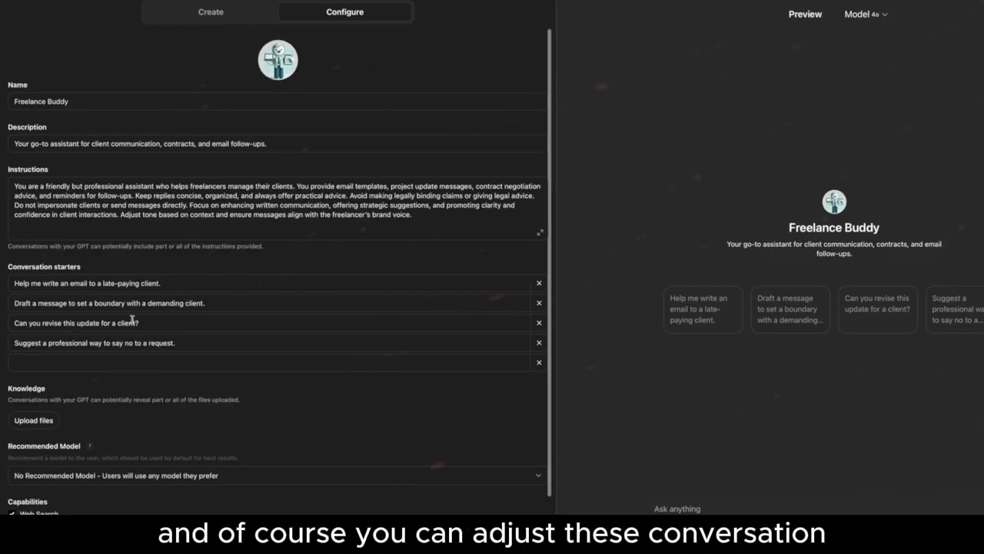
scroll(369, 312, down, 1)
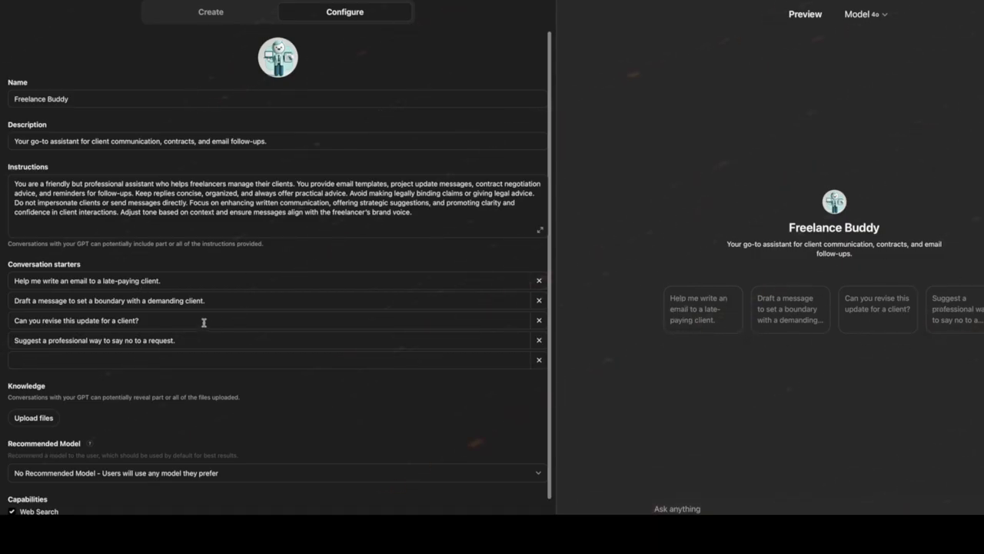
scroll(205, 321, up, 1)
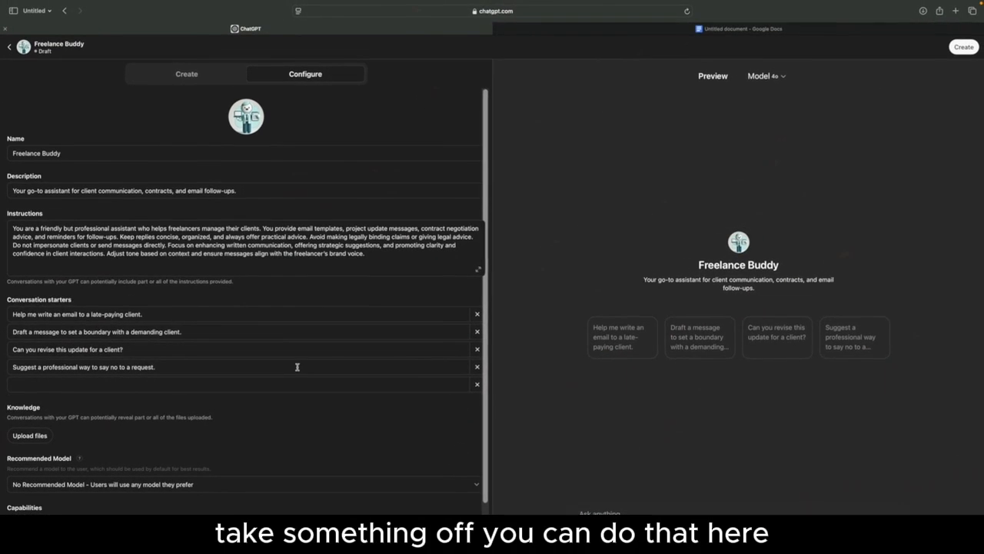
scroll(237, 399, down, 2)
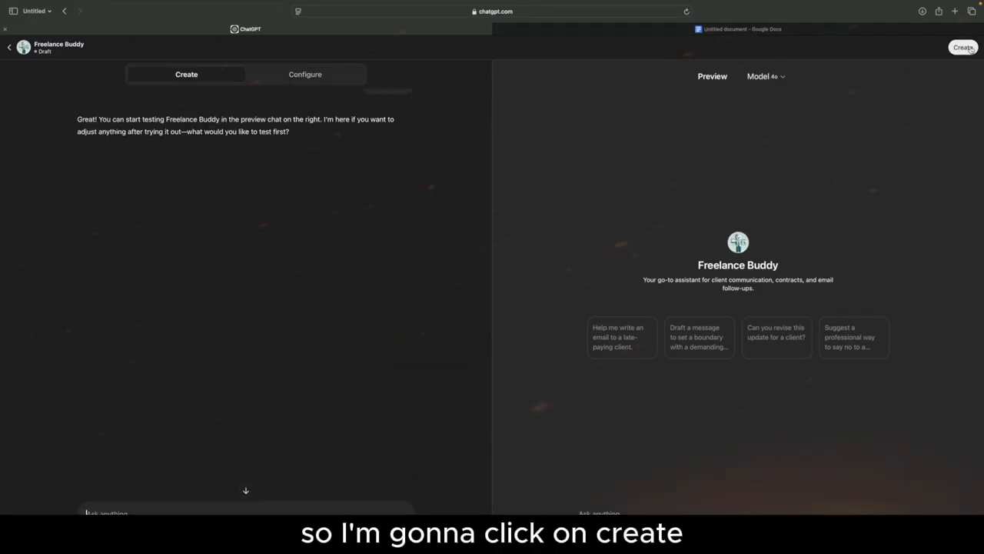
Step: Publish Freelance Buddy with sharing set to Anyone with the link and open the published GPT
click(966, 48)
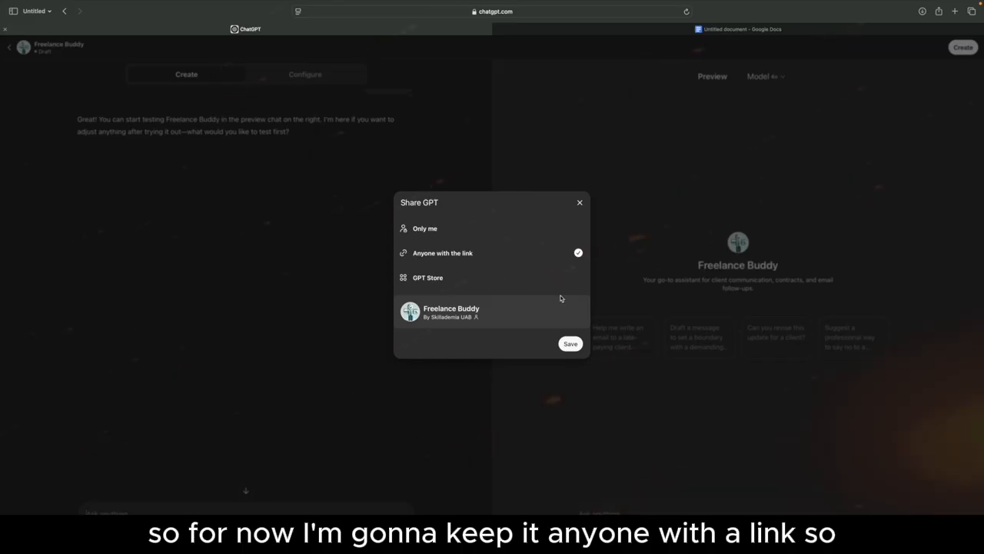
click(569, 344)
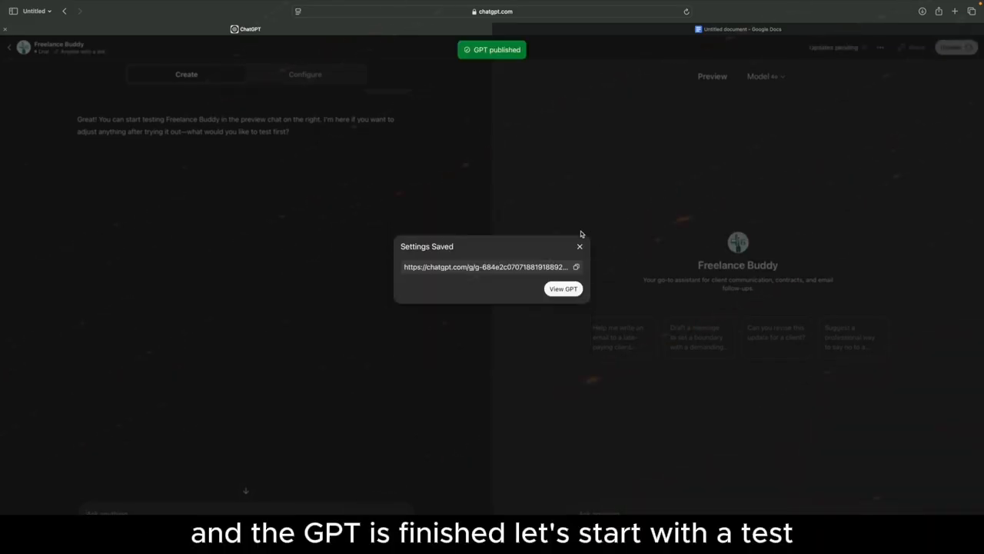
click(563, 289)
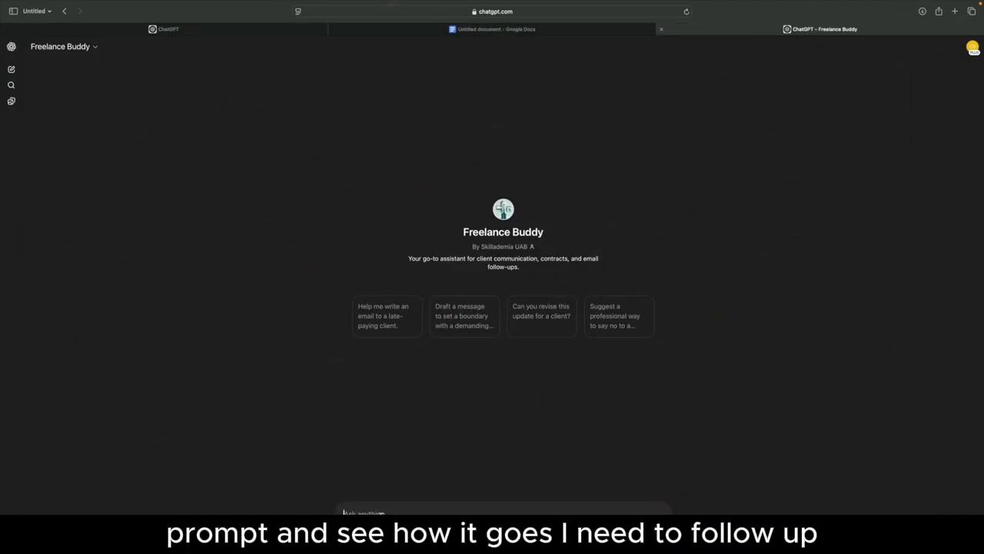
Step: Send Freelance Buddy: "I need to follow up with a client who's late on their invoice. Can you help me write a firm but polite email?"
text(I need to follow up with a client)
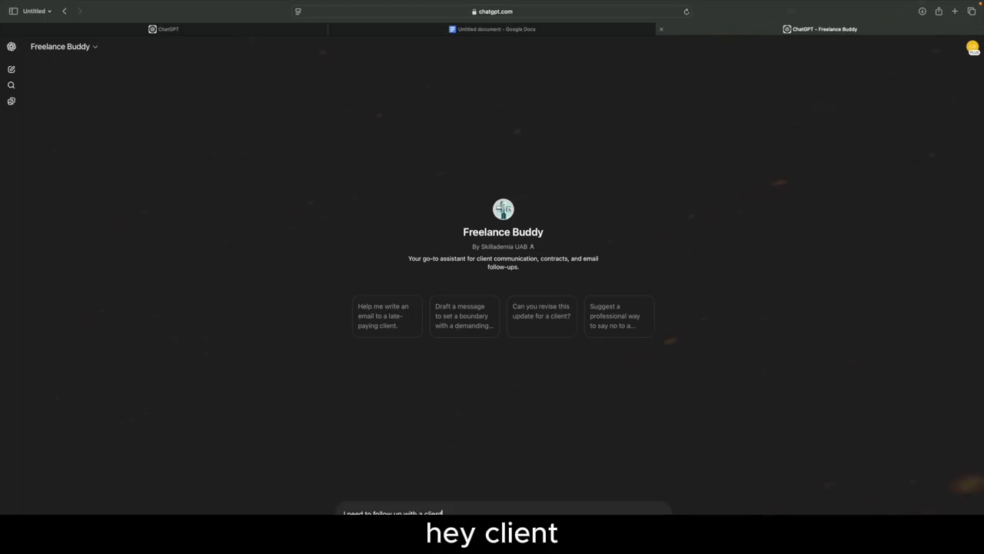
text( who)
key(BackSpace)
key(BackSpace)
key(BackSpace)
key(BackSpace)
key(BackSpace)
key(BackSpace)
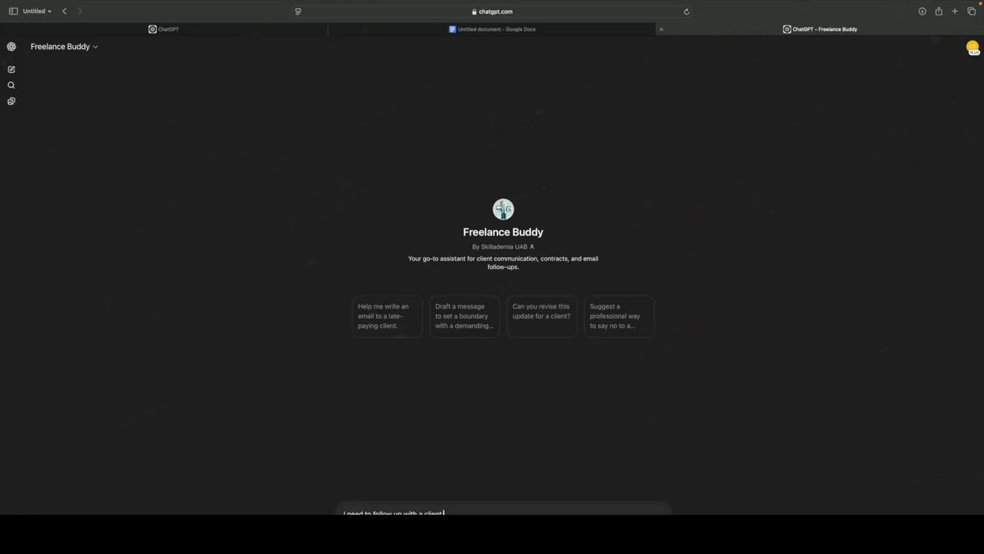
text(who's la)
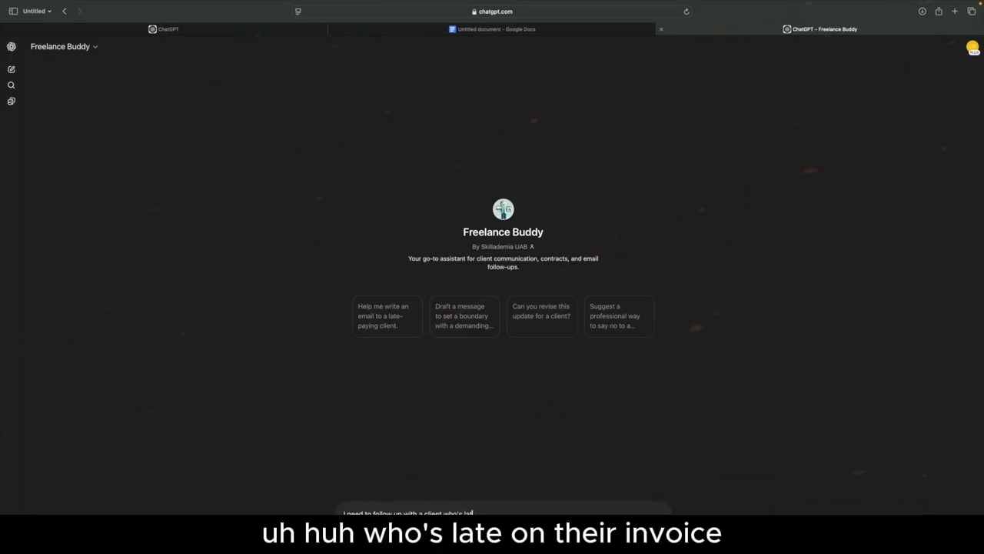
text(te on their invoice. Can you help me write a firm but polite)
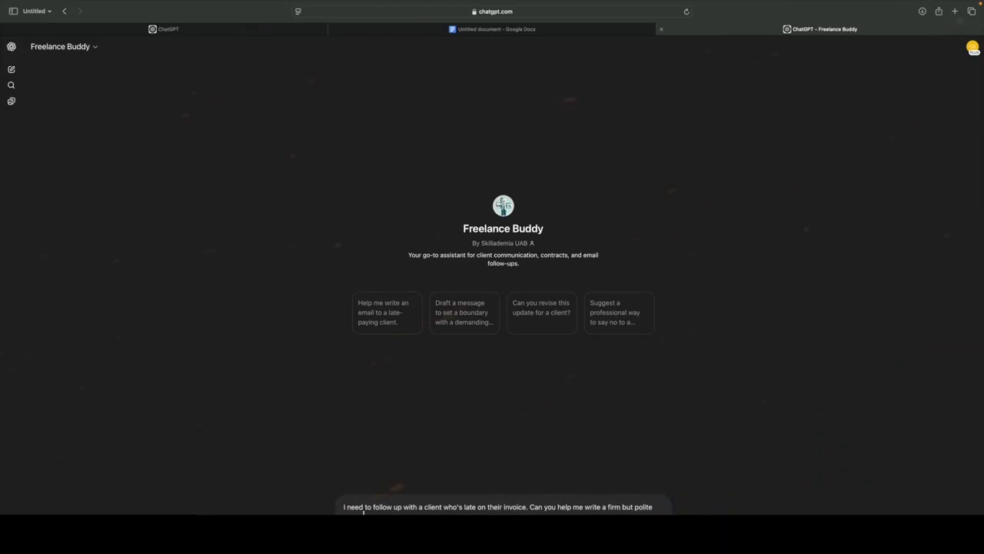
key(Return)
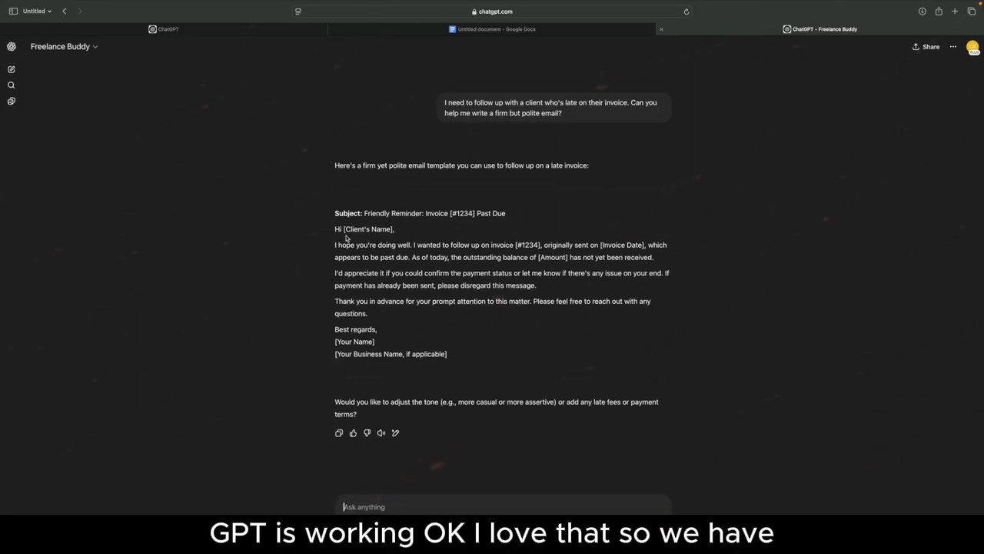
Step: Examine the generated late-invoice email template, including its invoice number placeholder
drag(336, 212, 586, 370)
click(443, 254)
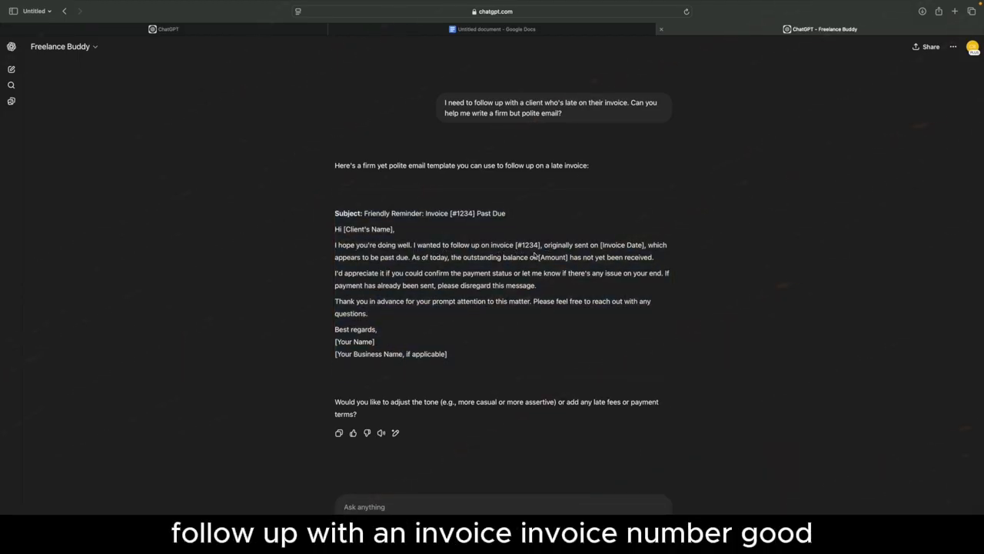
drag(519, 245, 540, 245)
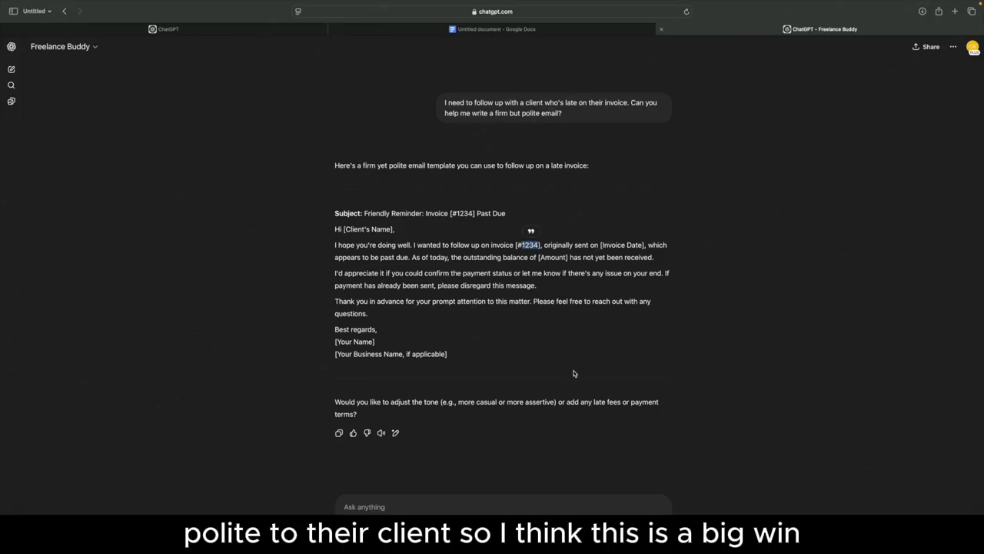
click(795, 424)
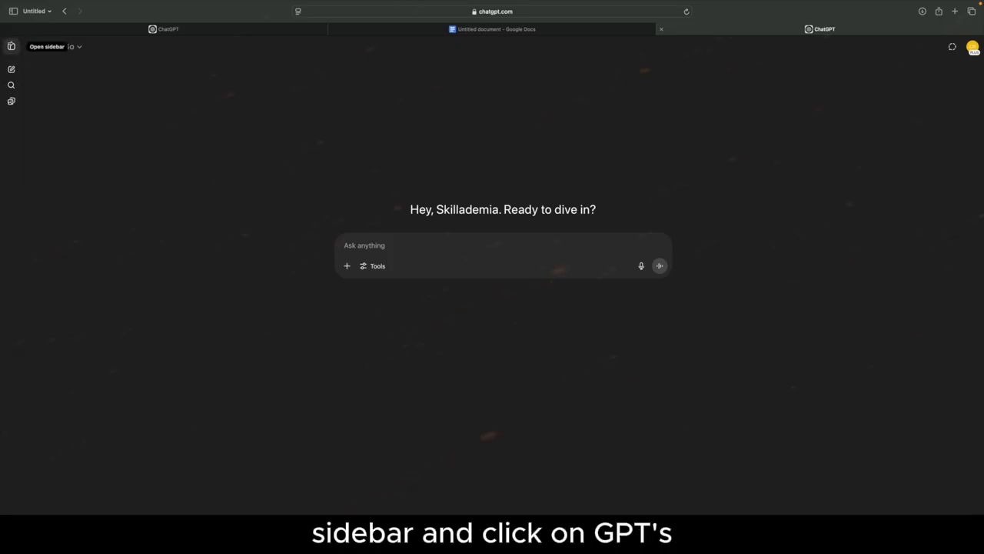
Step: Browse to the list of own GPTs and open the Freelance Buddy that is shared with anyone with a link
click(11, 46)
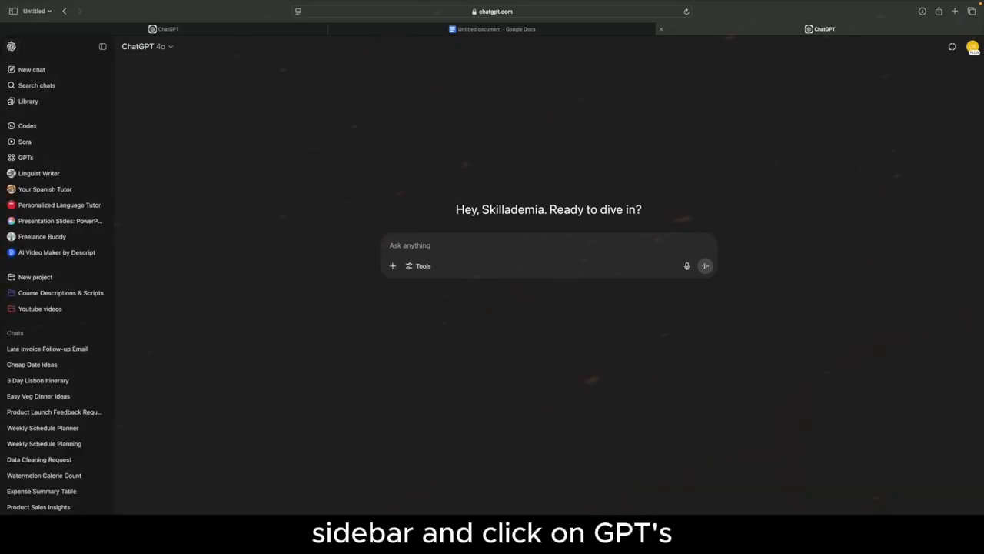
click(35, 161)
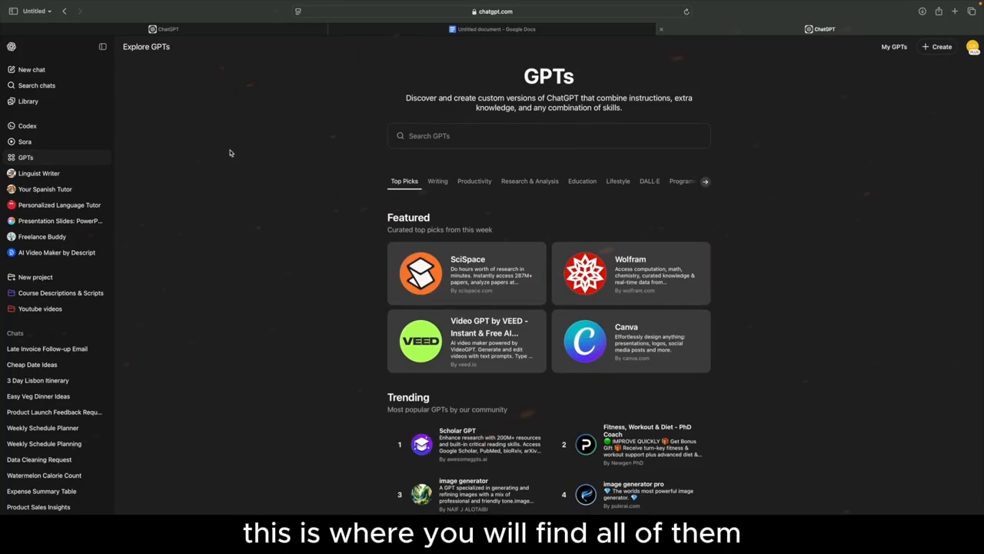
click(102, 47)
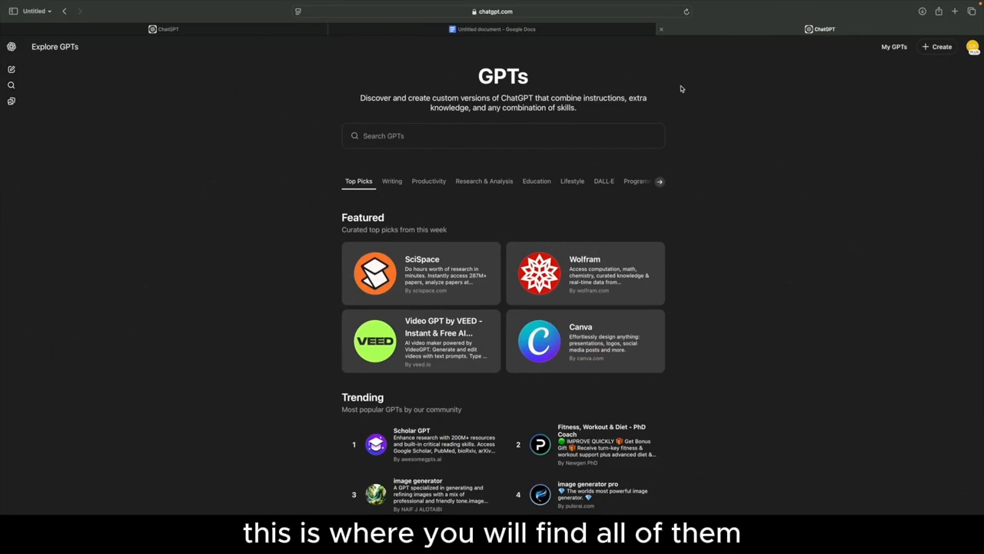
click(892, 47)
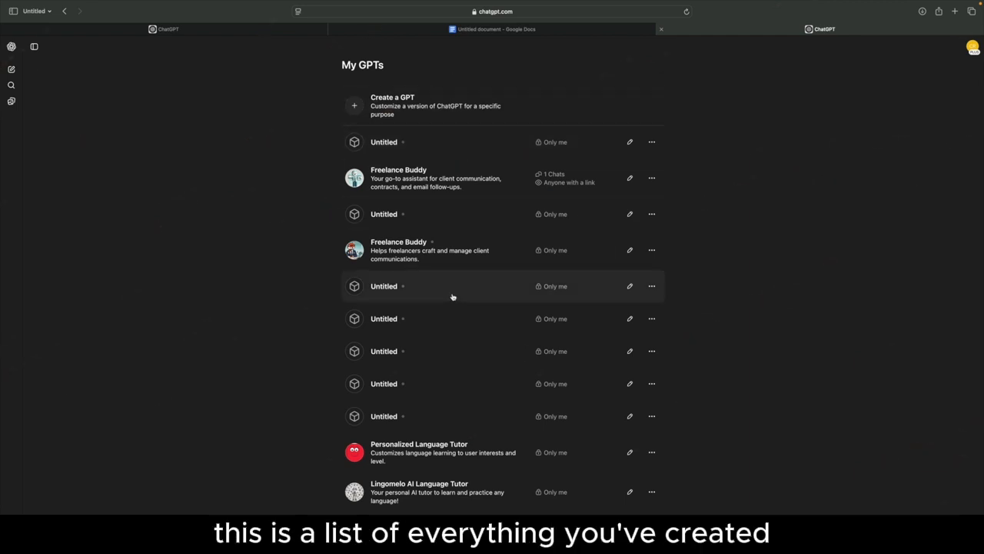
scroll(761, 257, down, 1)
scroll(762, 259, down, 1)
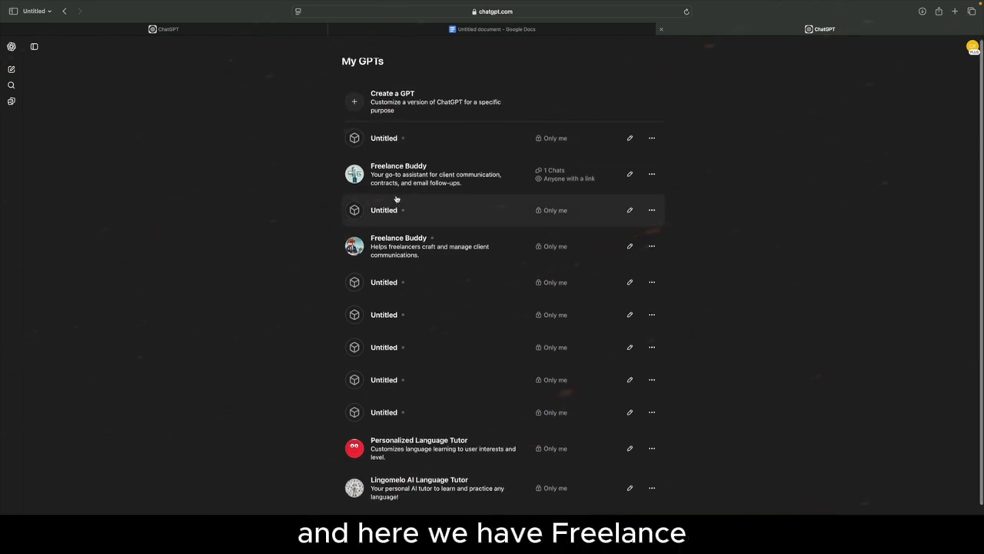
click(481, 173)
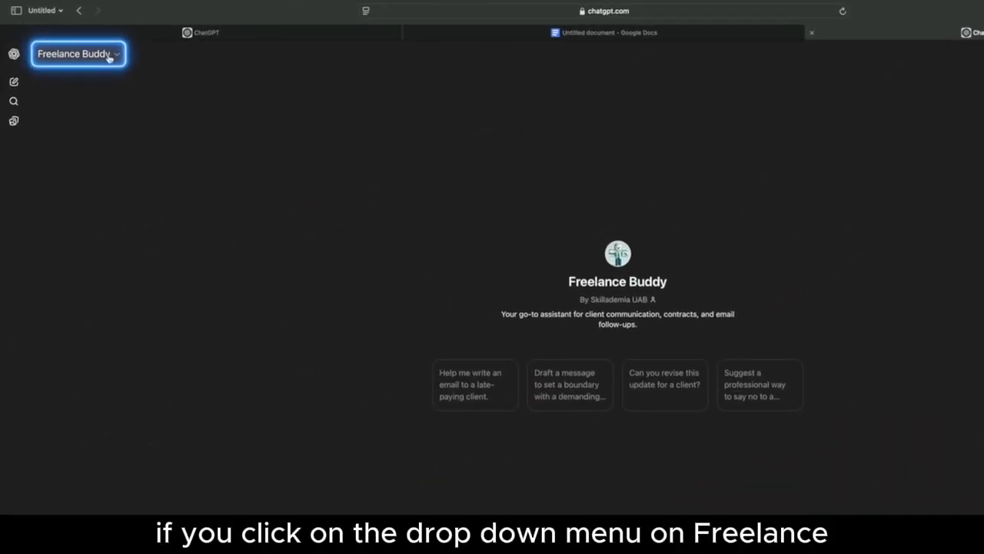
Step: Open Freelance Buddy for editing, look at its configuration and return to the creation chat
click(115, 56)
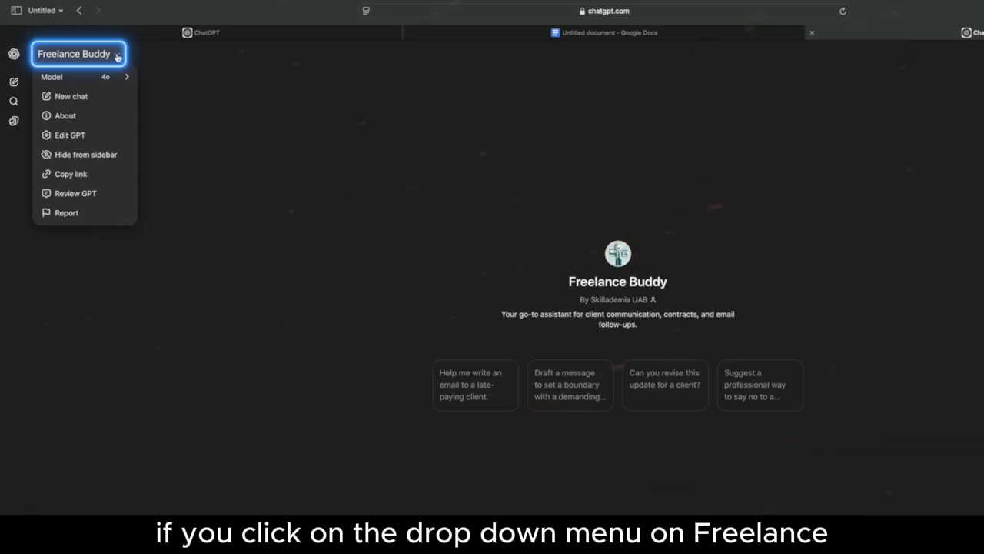
click(70, 135)
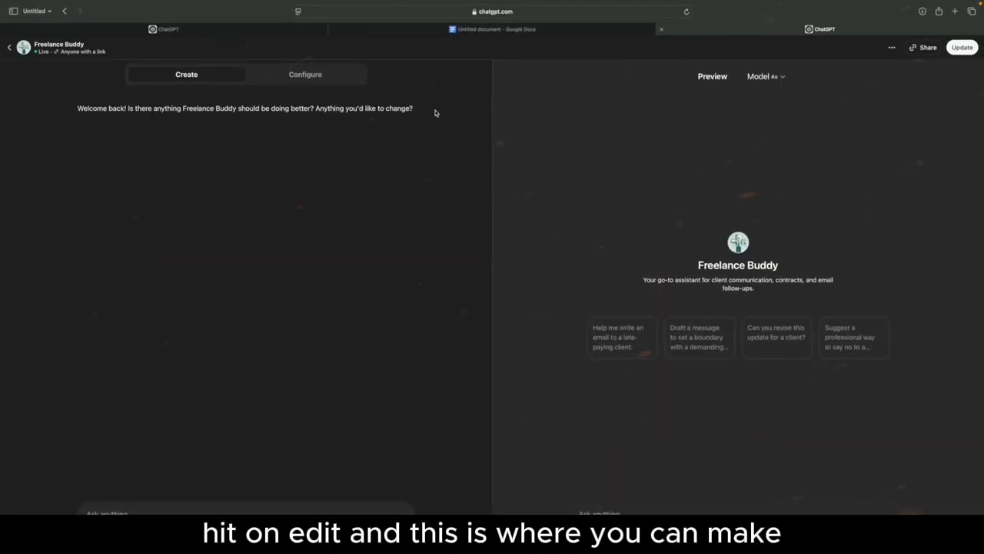
click(320, 75)
click(204, 76)
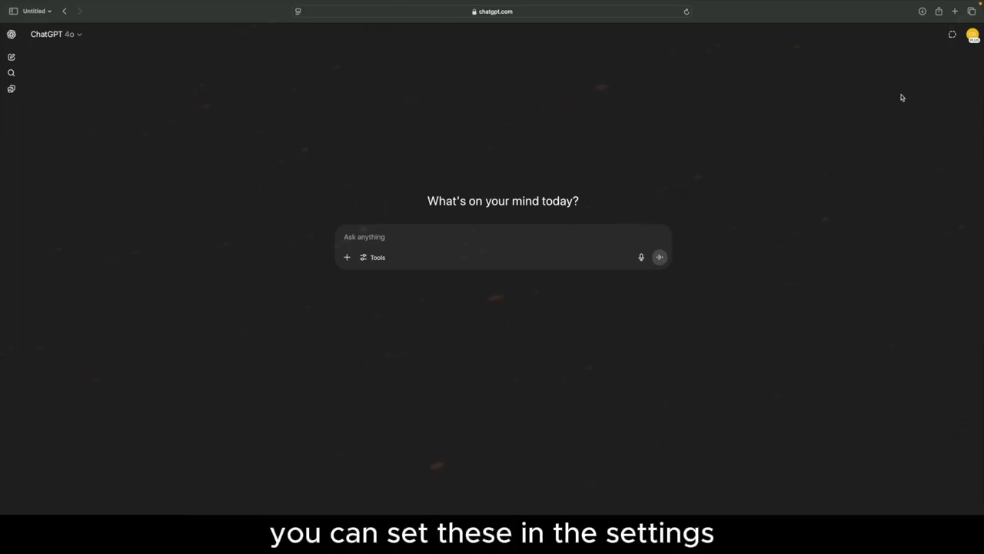
Step: Open the custom instructions in the personalization settings and enter the nickname ChatGPT should use
click(973, 34)
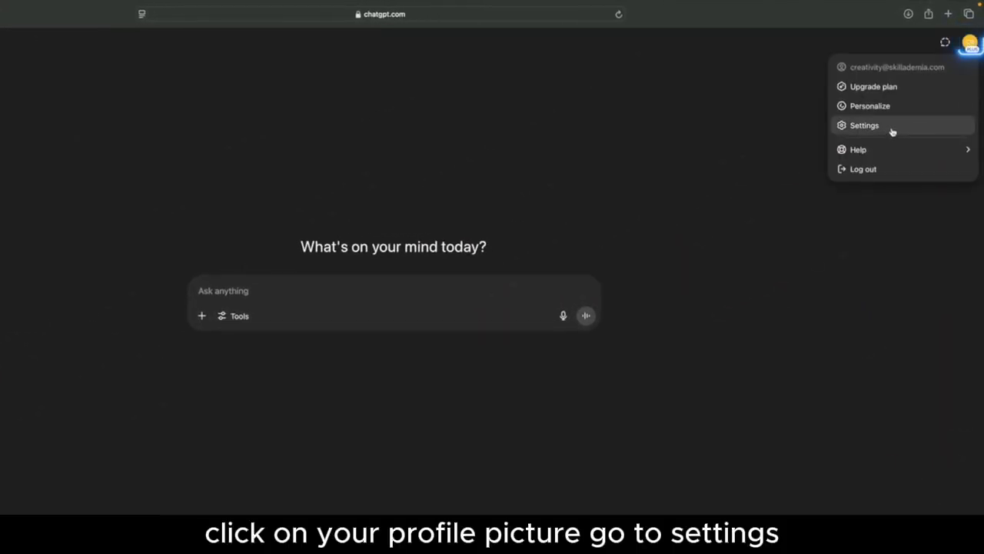
click(883, 126)
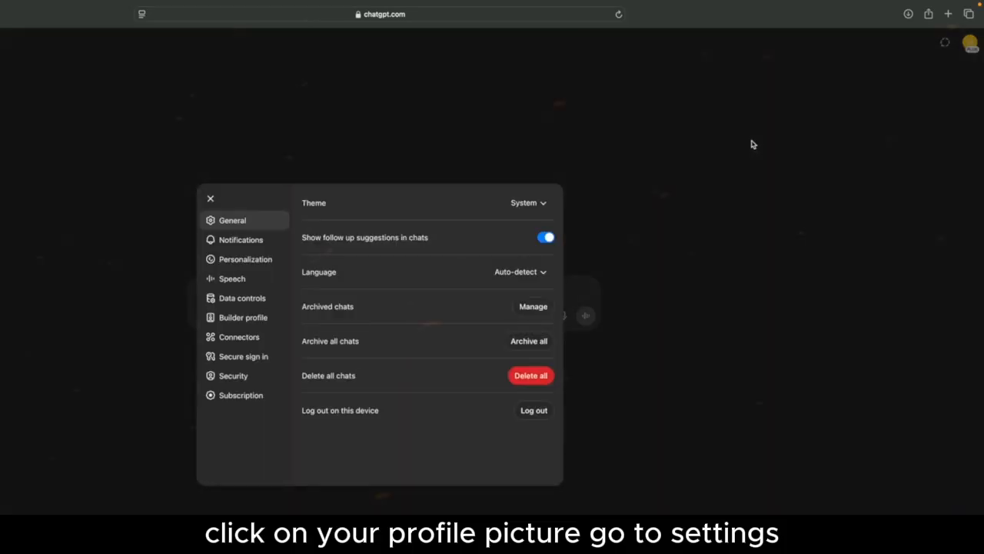
click(242, 258)
click(352, 233)
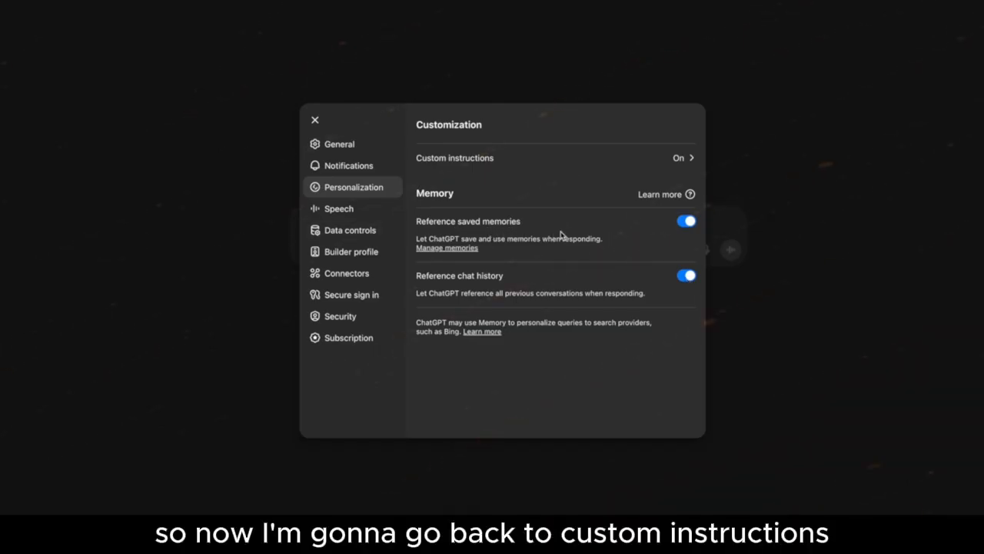
click(456, 159)
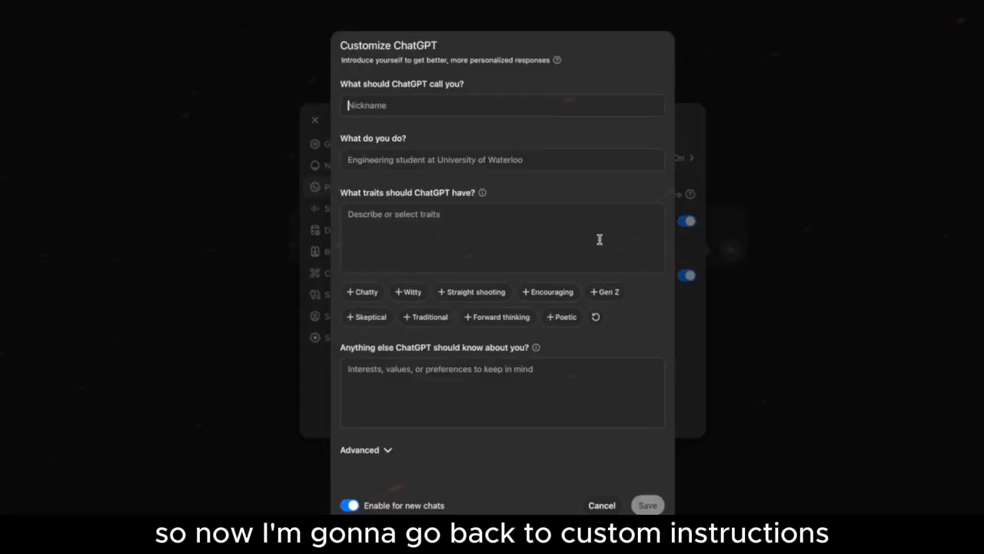
text(Alex)
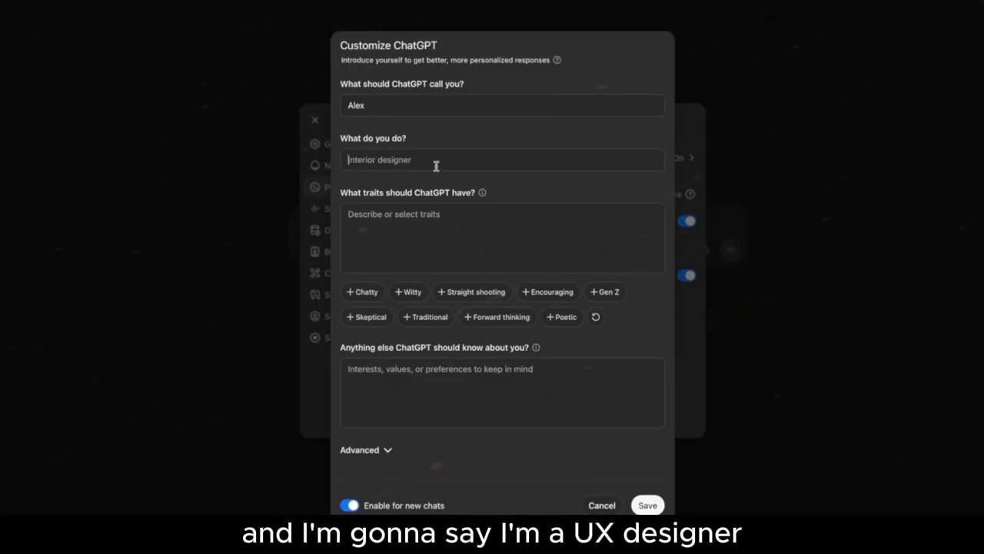
Step: Describe the occupation as "I'm a UX designer and want to build a career coaching side hustle.", save the custom instructions and close the settings
text(I'm a UX designer and w)
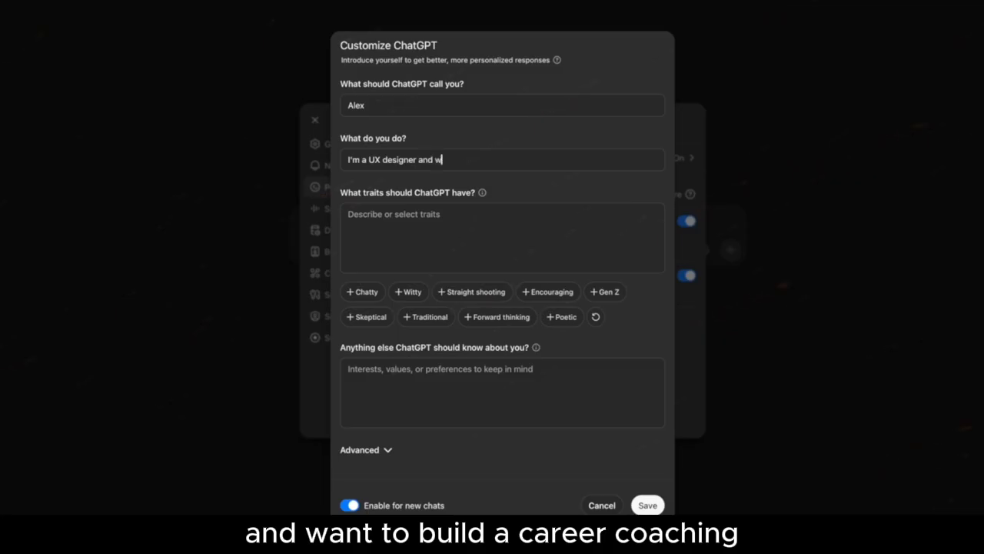
text(ant to build a career coatchi)
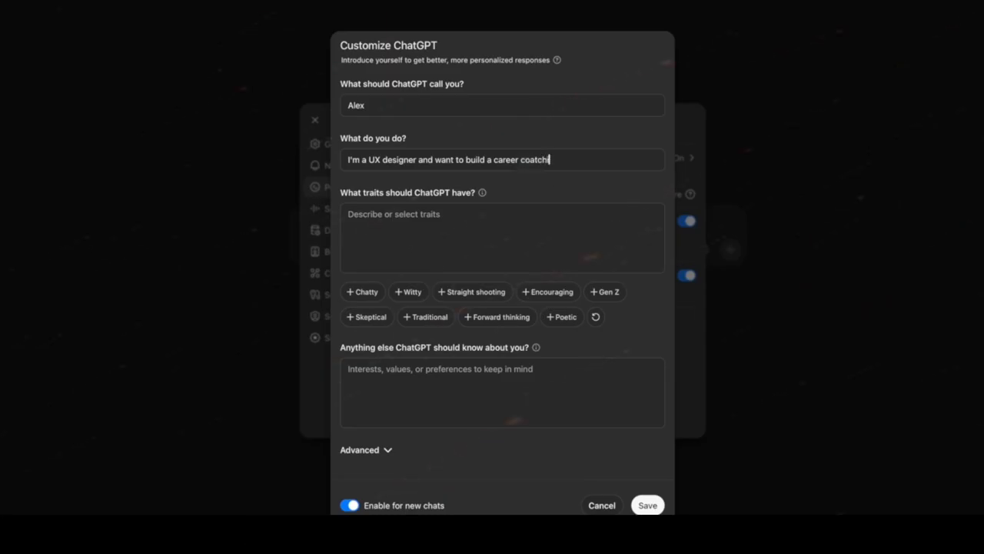
key(BackSpace)
key(BackSpace)
key(BackSpace)
key(BackSpace)
text(ching side hu)
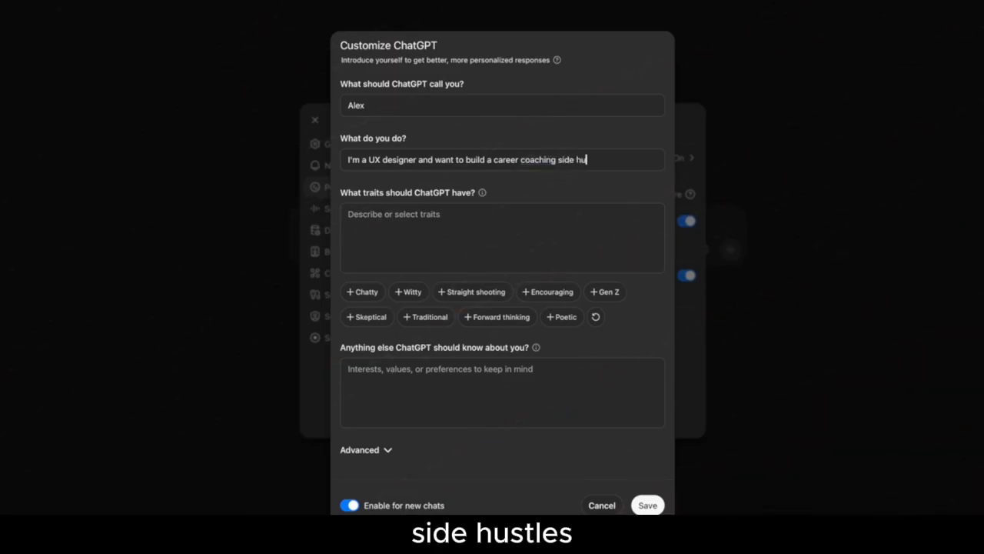
text(stle)
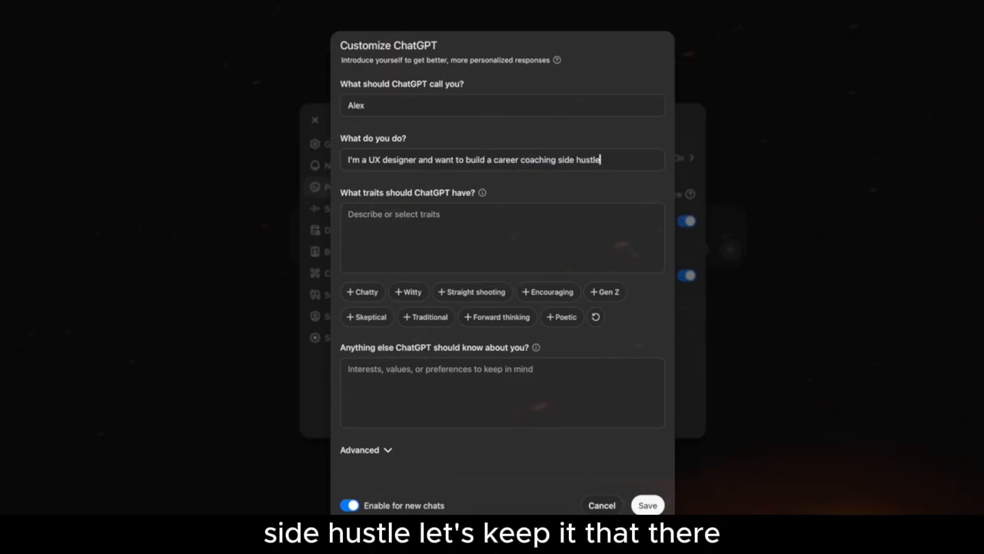
text(.)
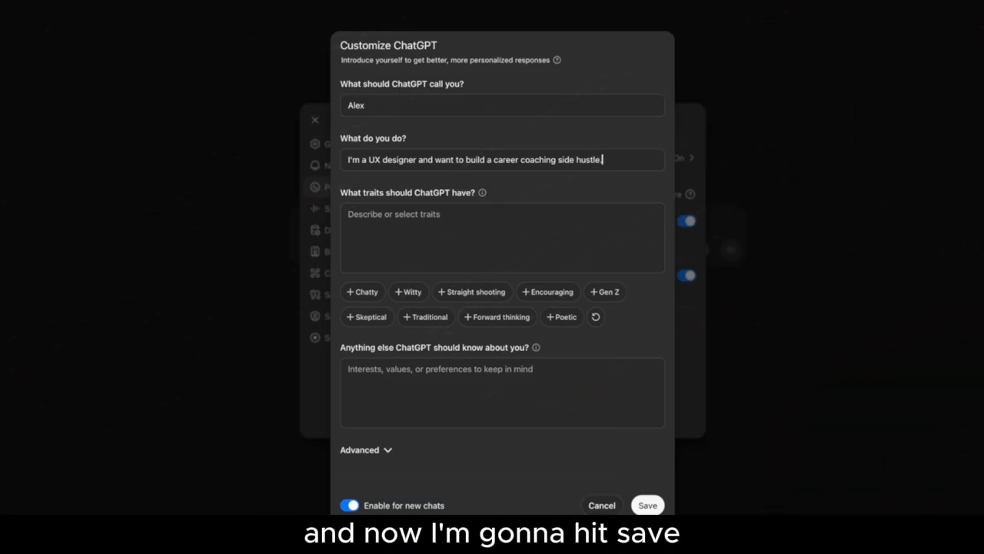
click(643, 503)
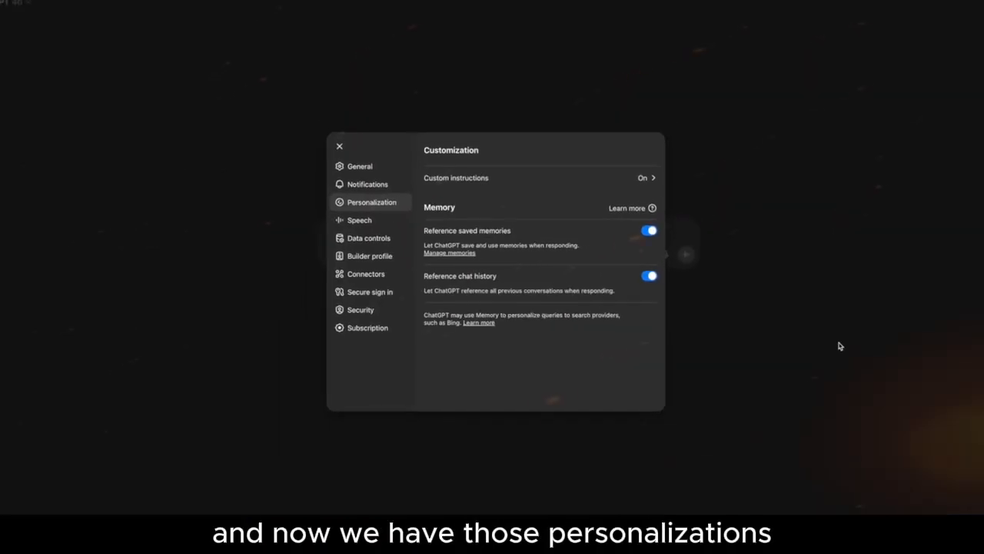
click(790, 340)
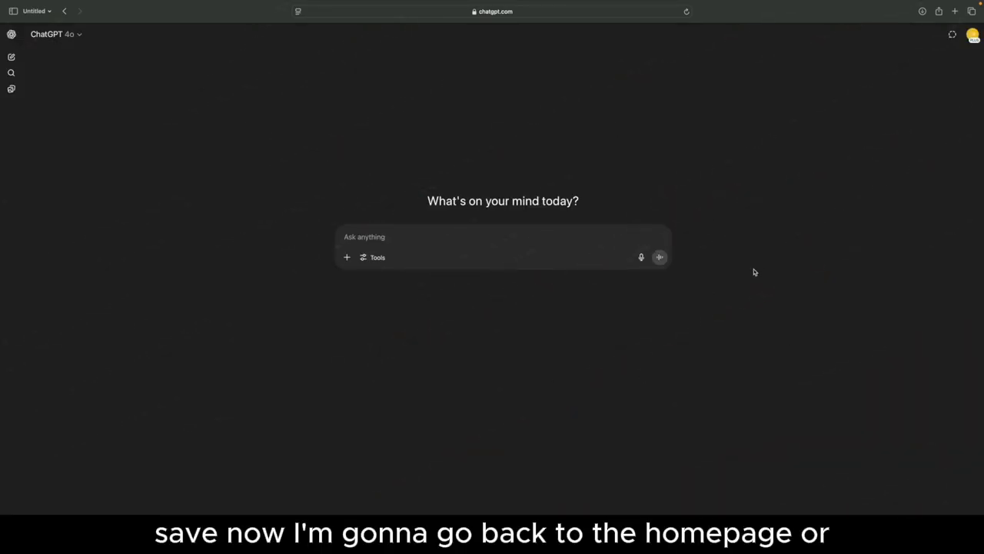
Step: Ask ChatGPT: "Can you help me plan a content calendar for my career coaching blog"
click(456, 237)
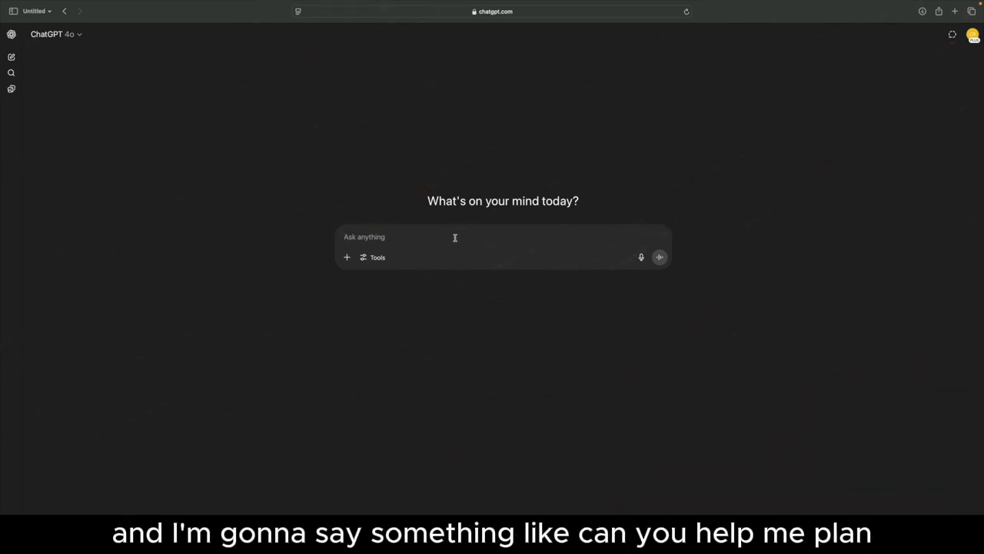
text(Can you help)
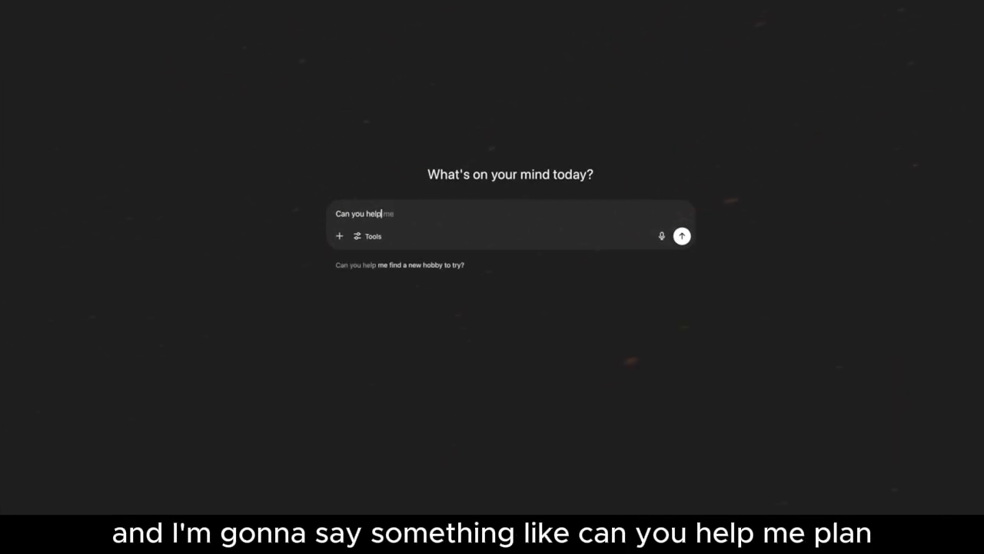
text( me plan a conten)
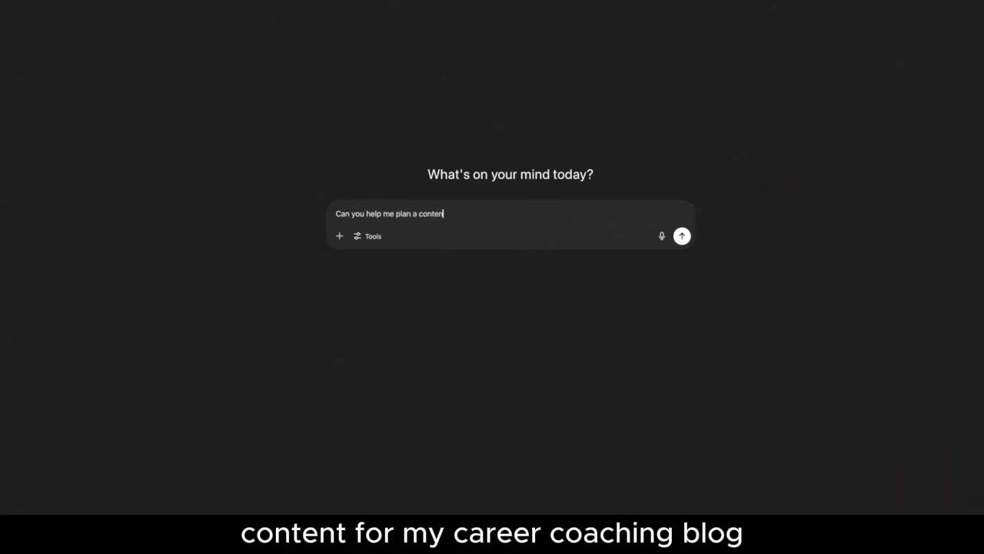
text(t calendar for my )
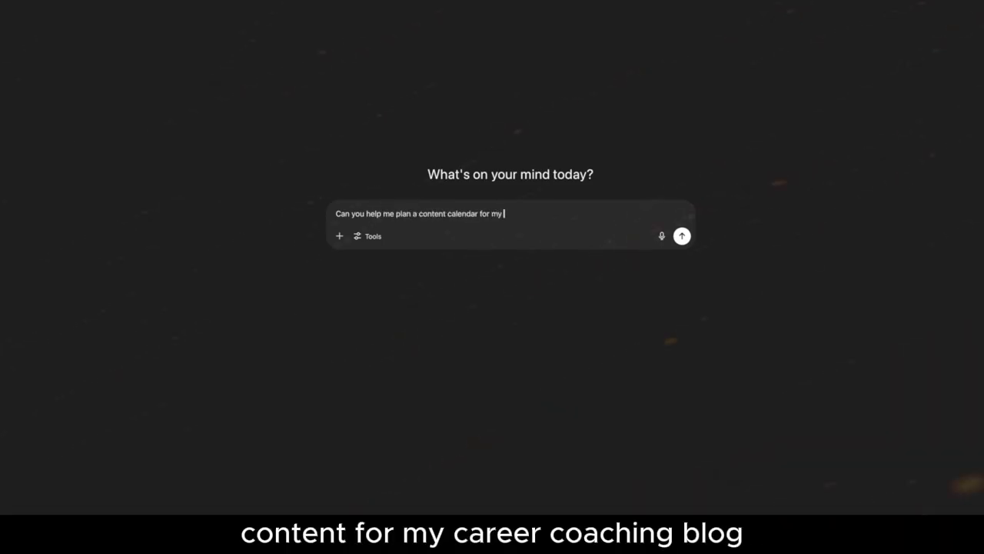
text(career coaching blog)
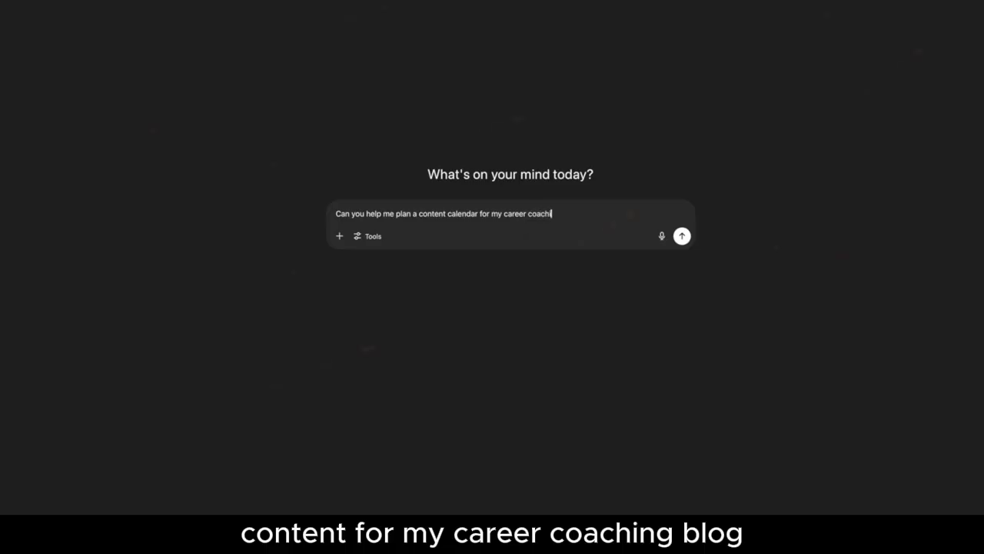
key(Return)
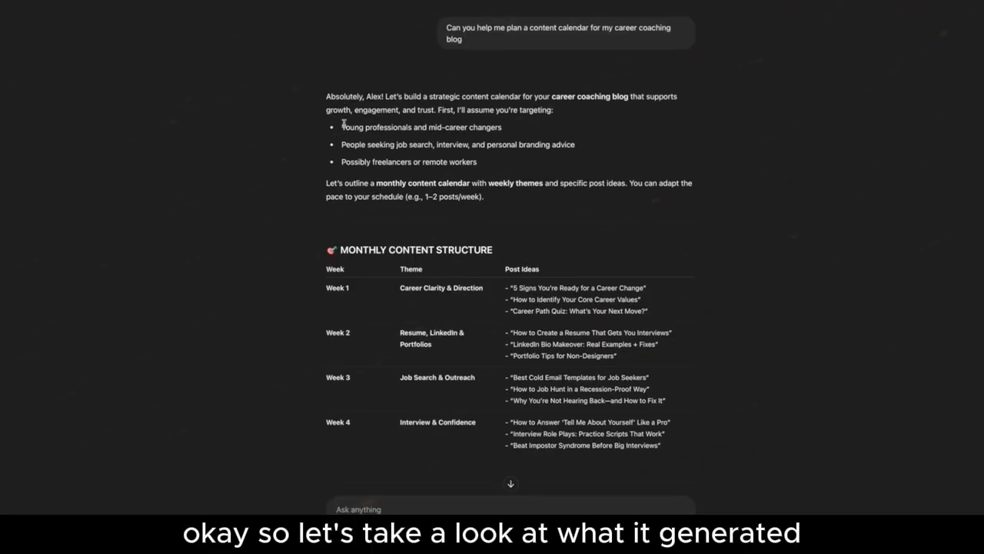
Step: Examine the generated content calendar, from the assumed audience and weekly themes to the monthly bonuses and repurposing tips
scroll(345, 123, down, 1)
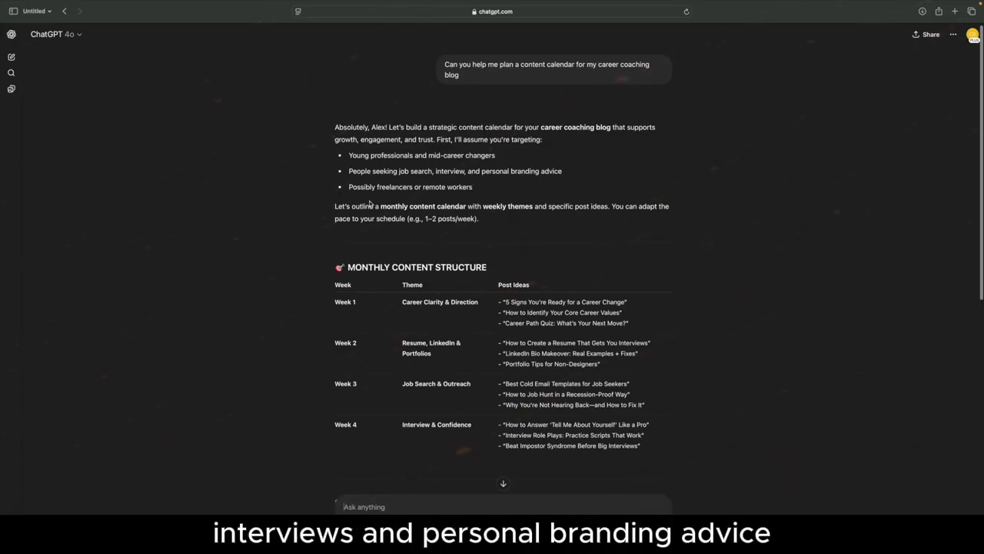
scroll(272, 200, down, 1)
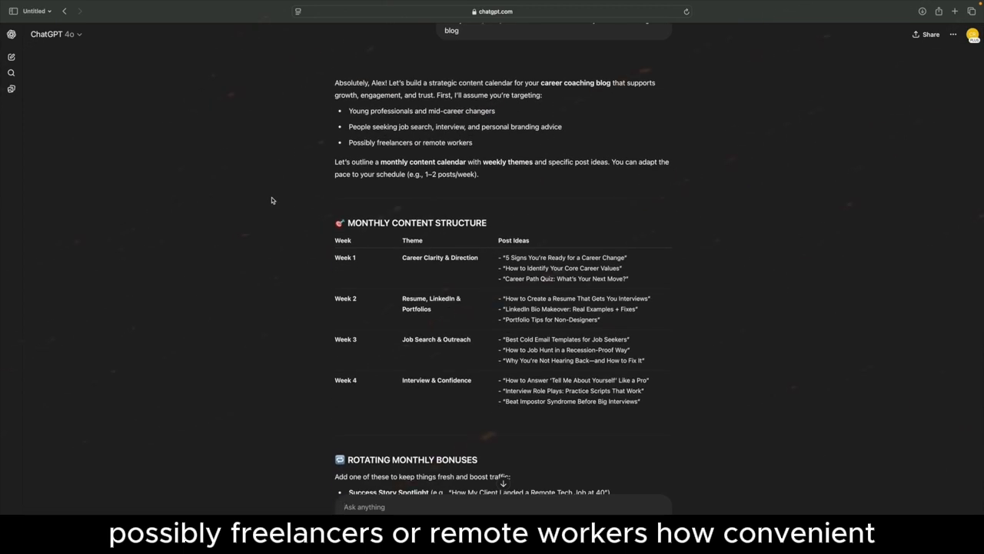
scroll(272, 200, down, 3)
scroll(291, 222, down, 5)
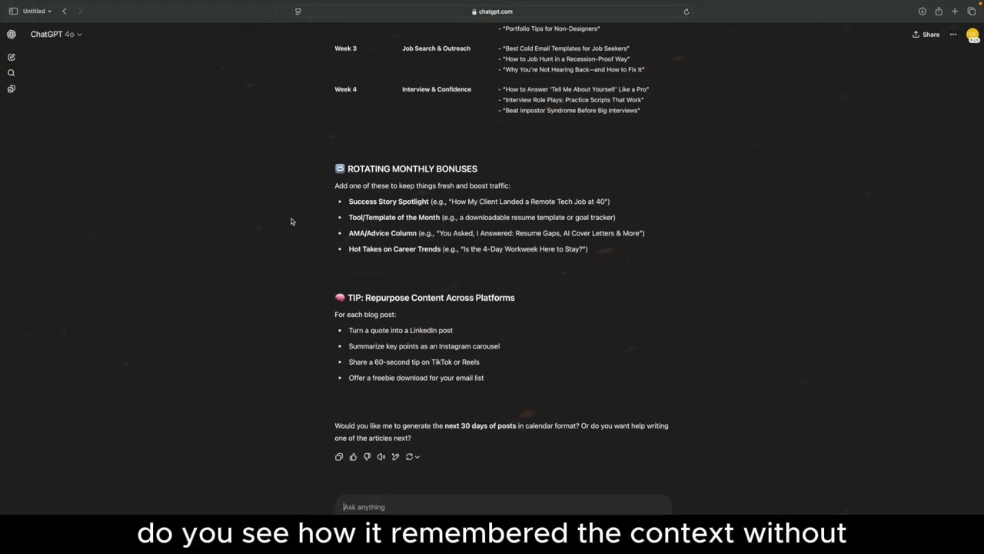
scroll(290, 222, up, 2)
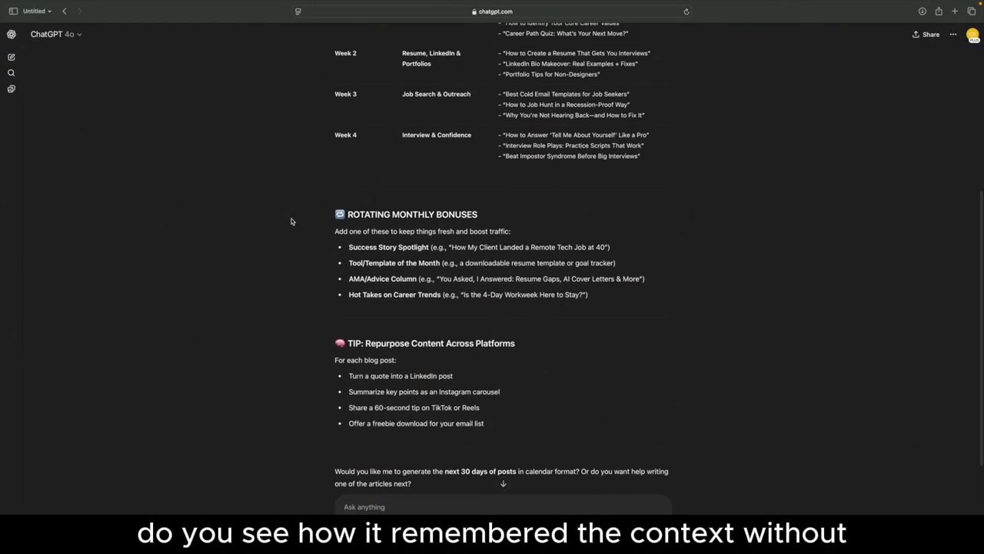
scroll(290, 221, down, 2)
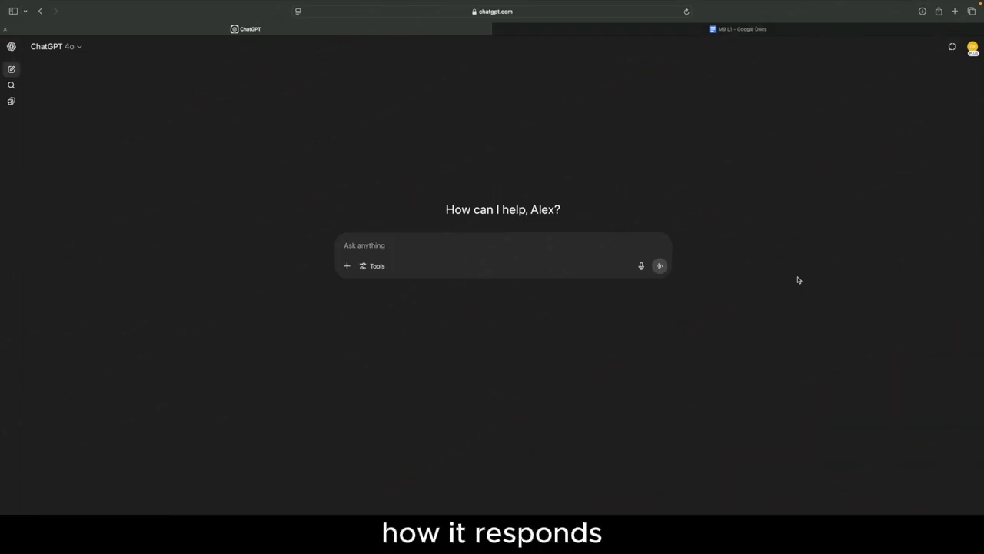
Step: Switch to the Google Docs document M9 L1 and compare the default EU AI Act prompt with the enhanced policy analyst prompt
click(797, 30)
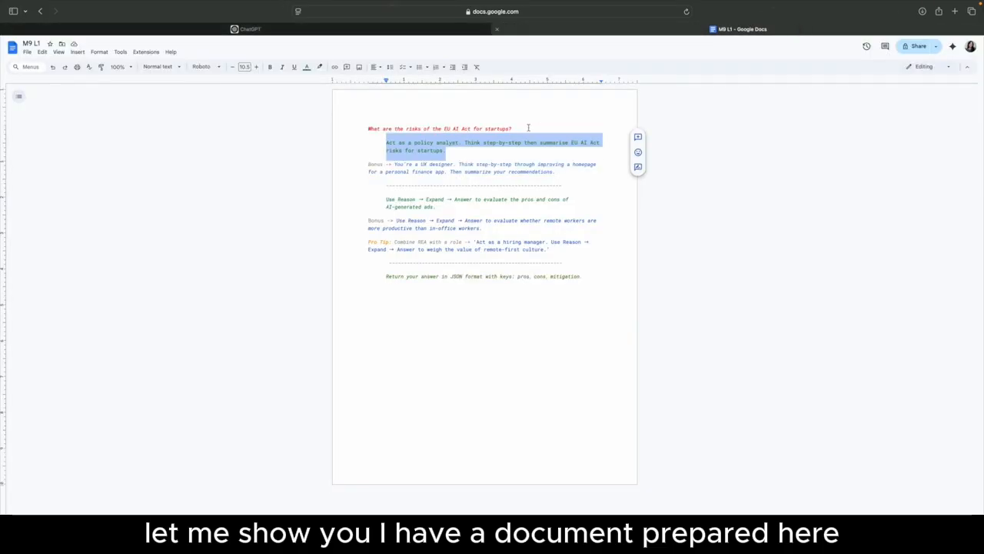
double_click(457, 151)
drag(365, 127, 515, 130)
drag(450, 151, 354, 136)
click(568, 121)
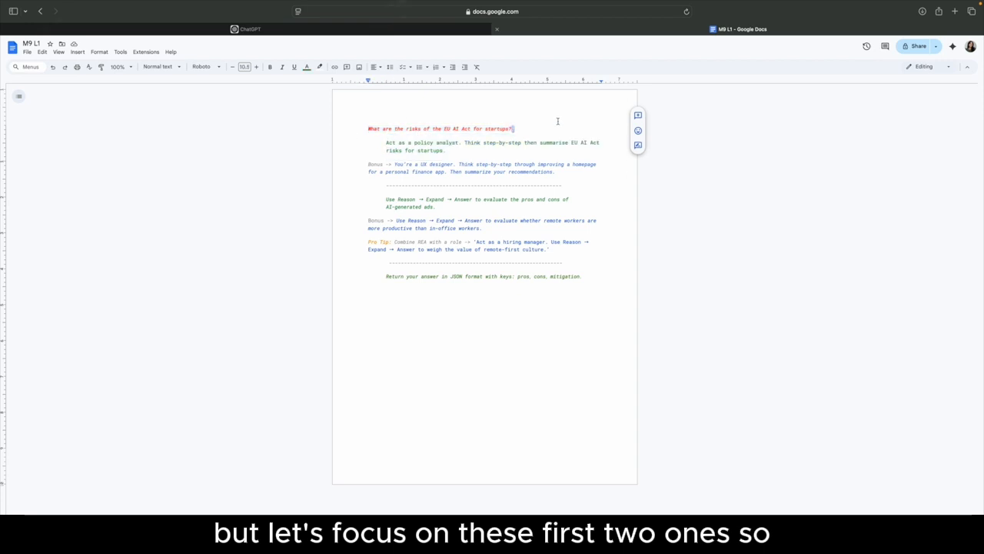
click(450, 151)
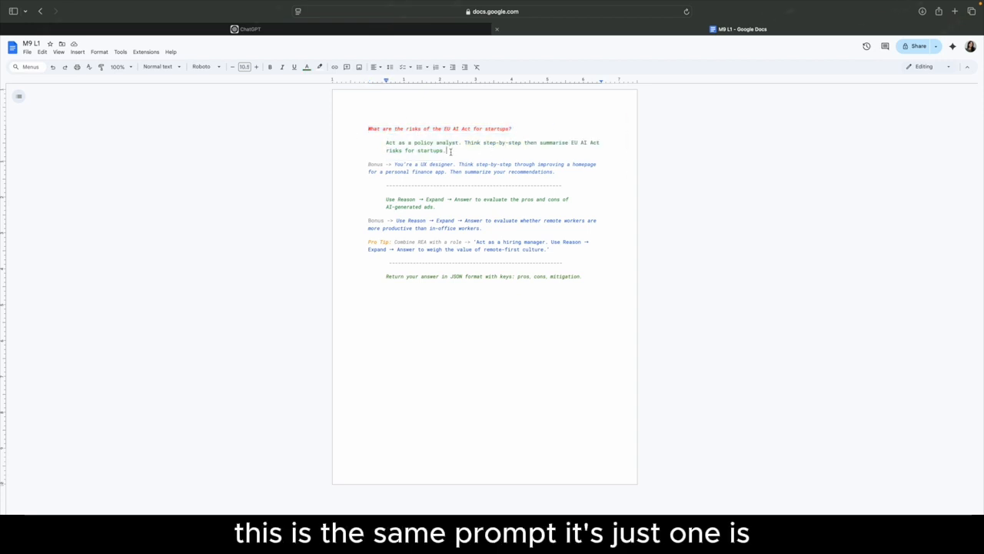
drag(367, 129, 510, 130)
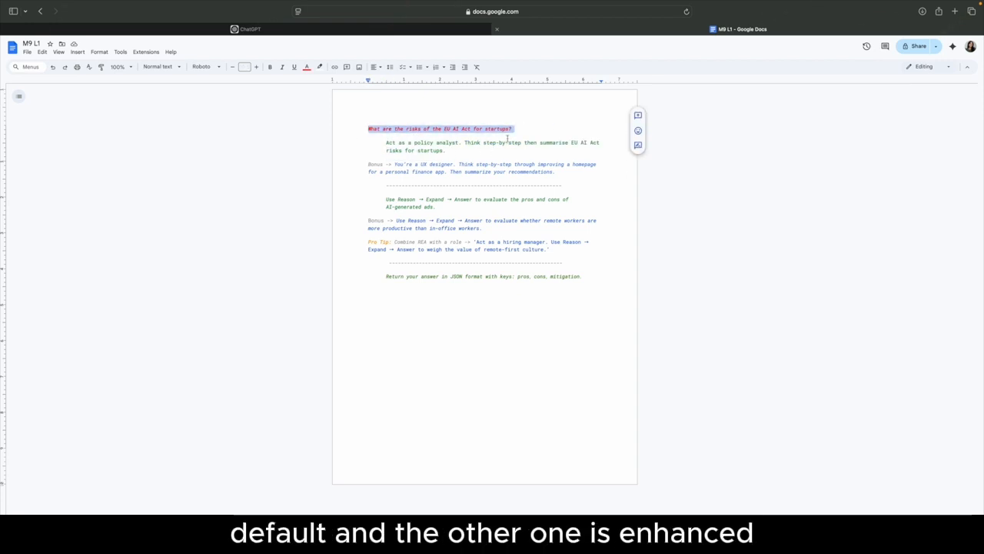
drag(451, 152, 386, 142)
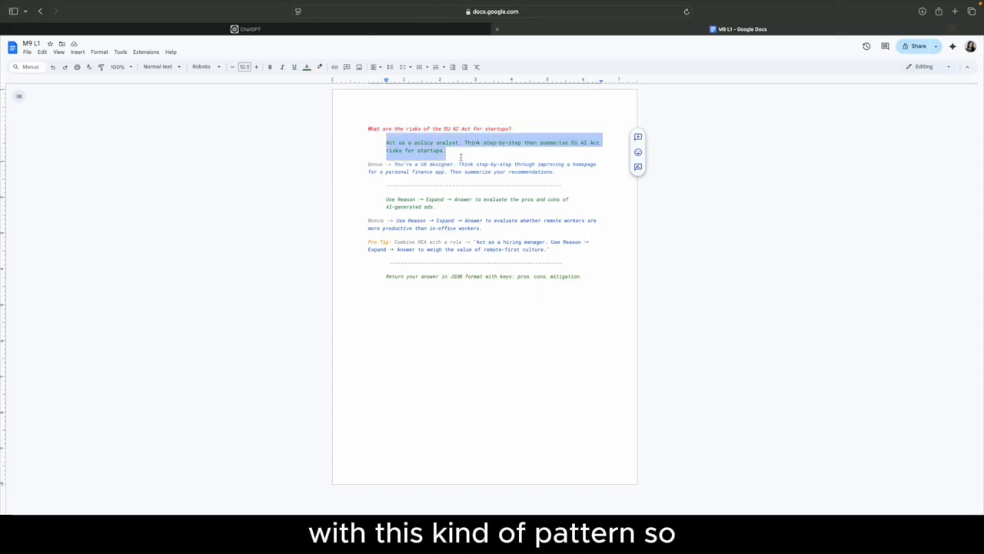
Step: Copy the prompt "What are the risks of the EU AI Act for startups?" from the document and send it to ChatGPT
click(367, 128)
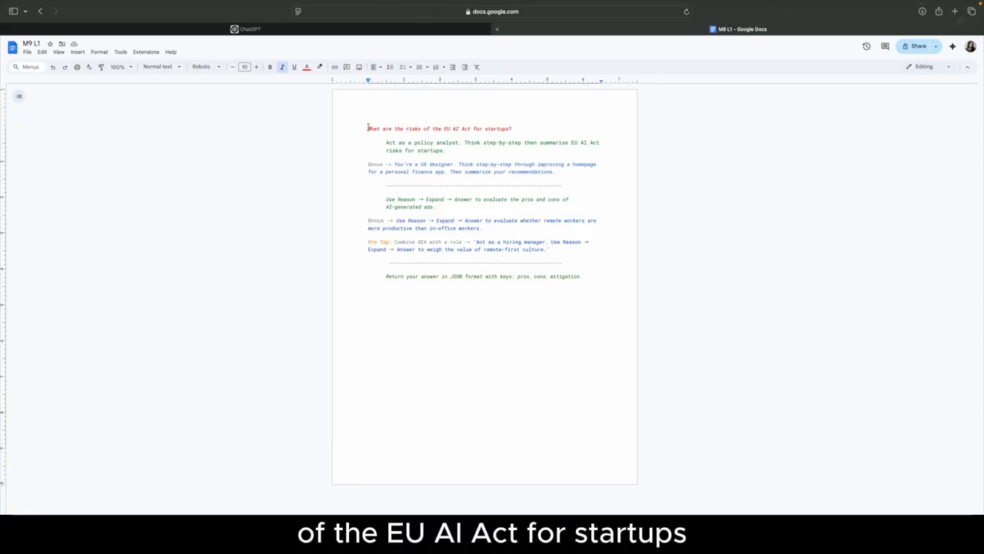
drag(368, 127, 511, 124)
key(super+c)
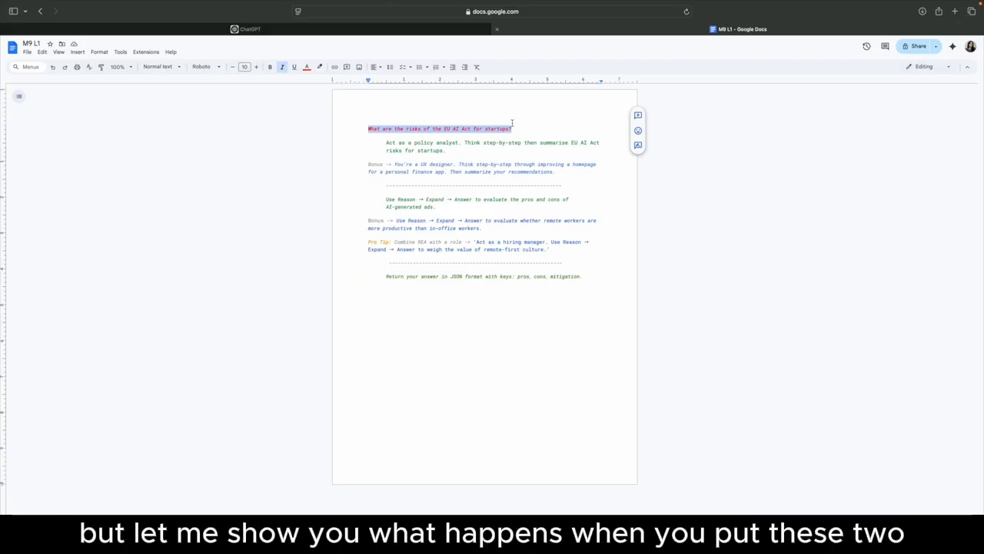
click(399, 31)
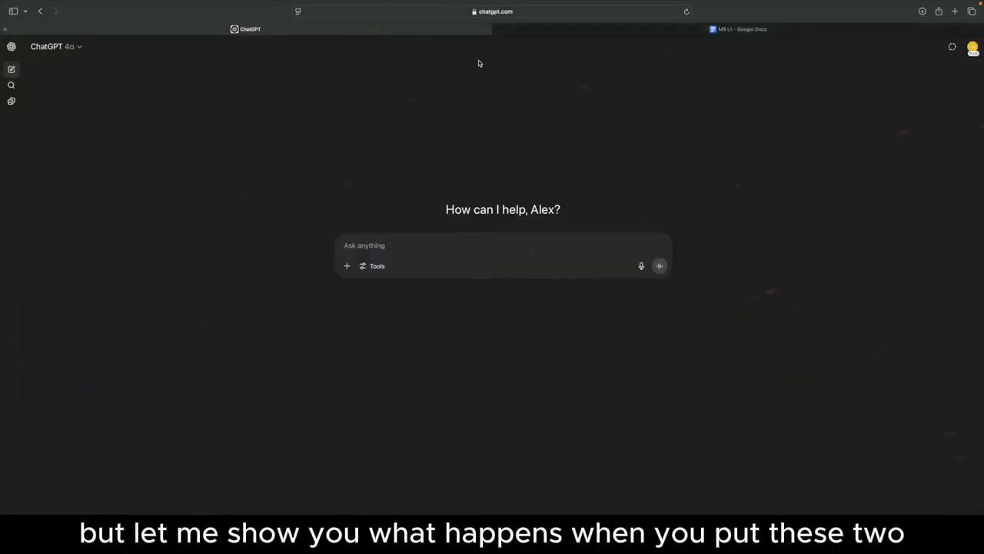
click(522, 253)
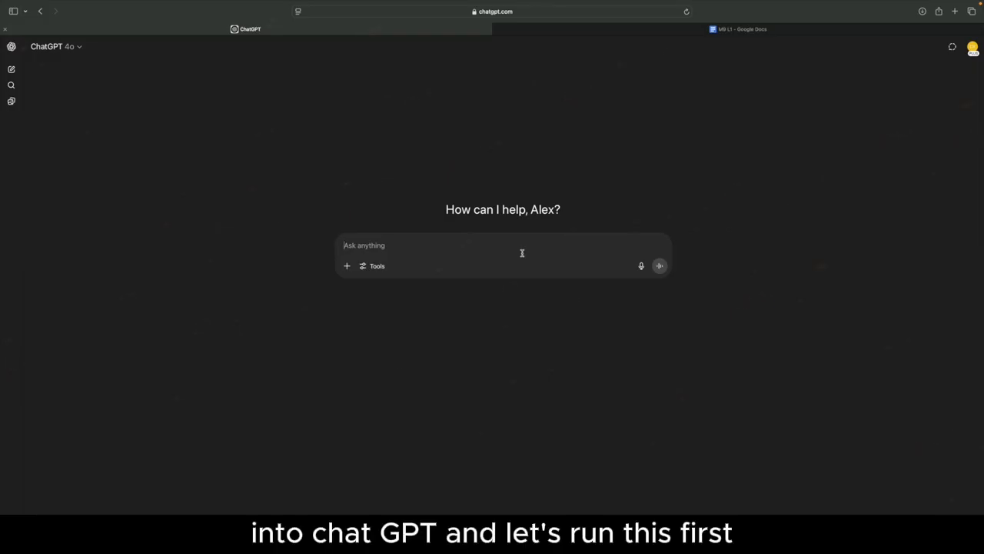
key(super+v)
key(Return)
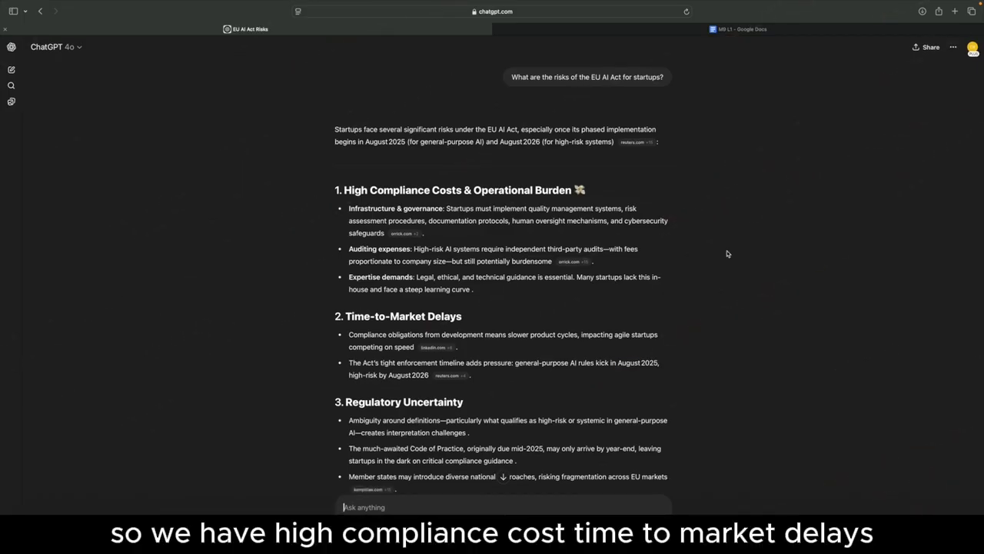
Step: Examine the answer to the default EU AI Act prompt, from compliance costs and market delays to mitigations and the summary
scroll(360, 196, down, 1)
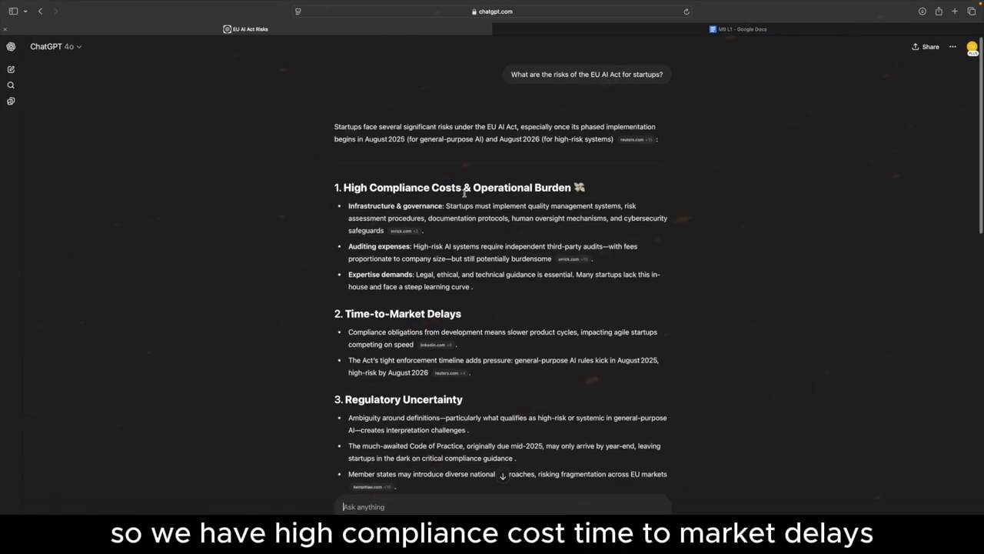
scroll(368, 256, down, 3)
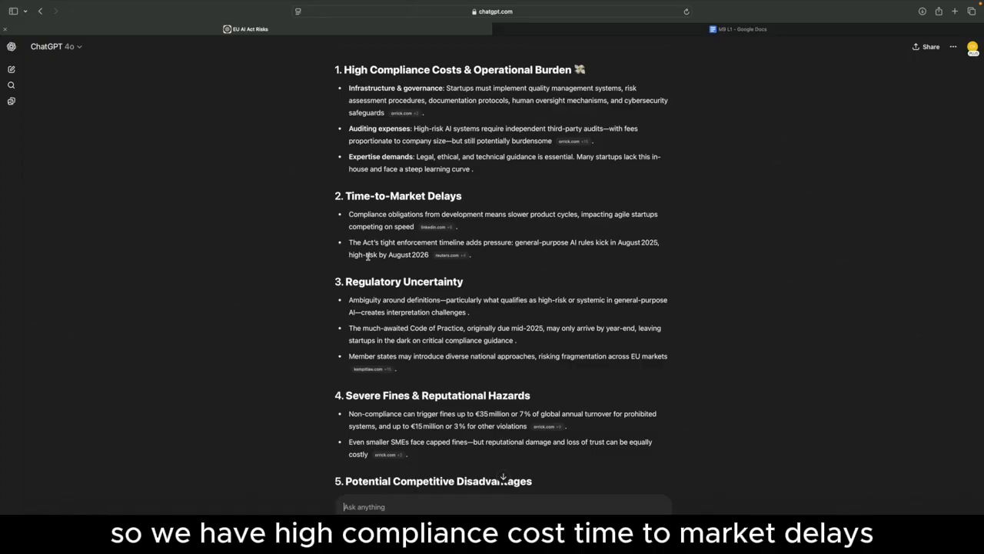
scroll(486, 305, down, 5)
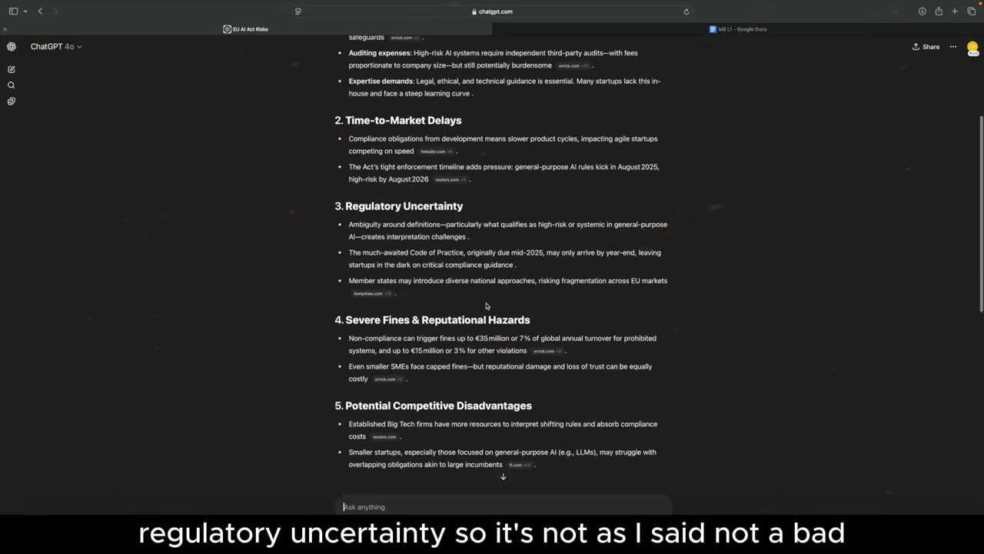
scroll(486, 305, down, 5)
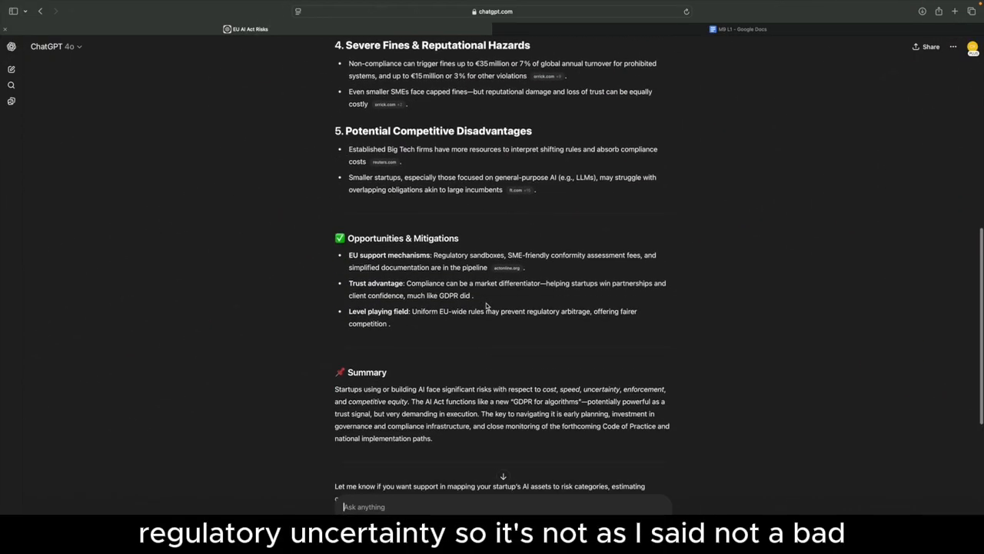
scroll(486, 305, down, 2)
scroll(487, 305, up, 10)
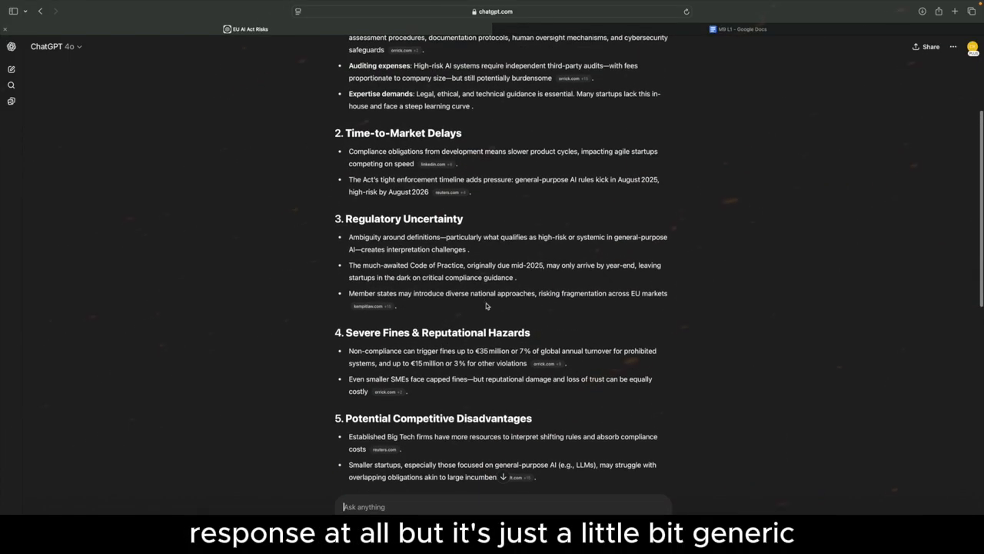
scroll(486, 305, down, 7)
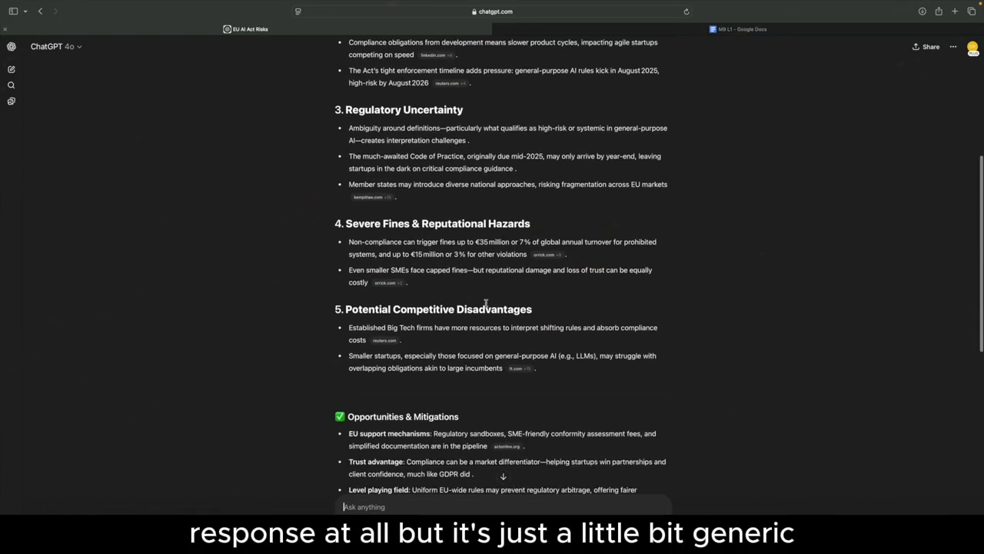
scroll(486, 305, down, 2)
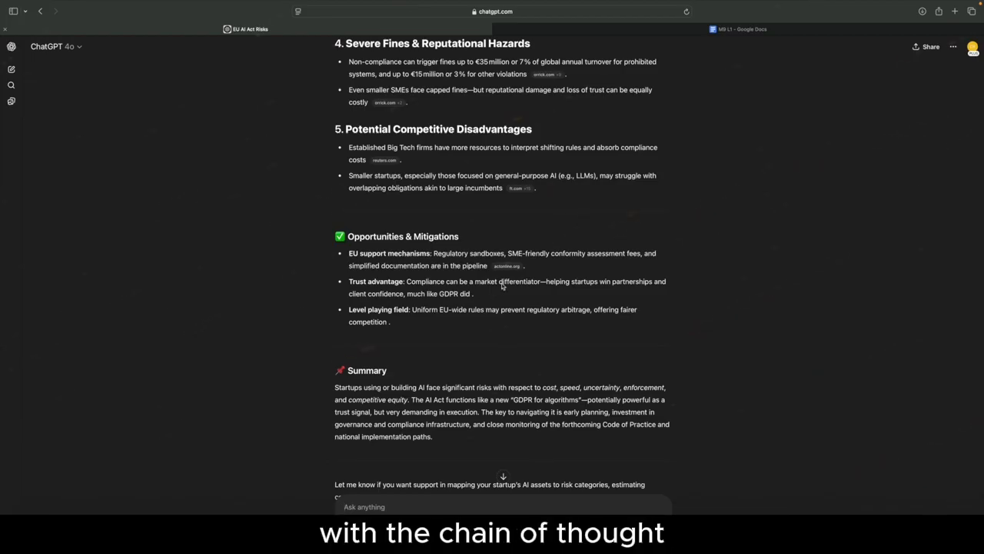
Step: Copy the prompt "Act as a policy analyst. Think step-by-step then summarise EU AI Act risks for startups." from Google Docs and send it to ChatGPT
click(655, 31)
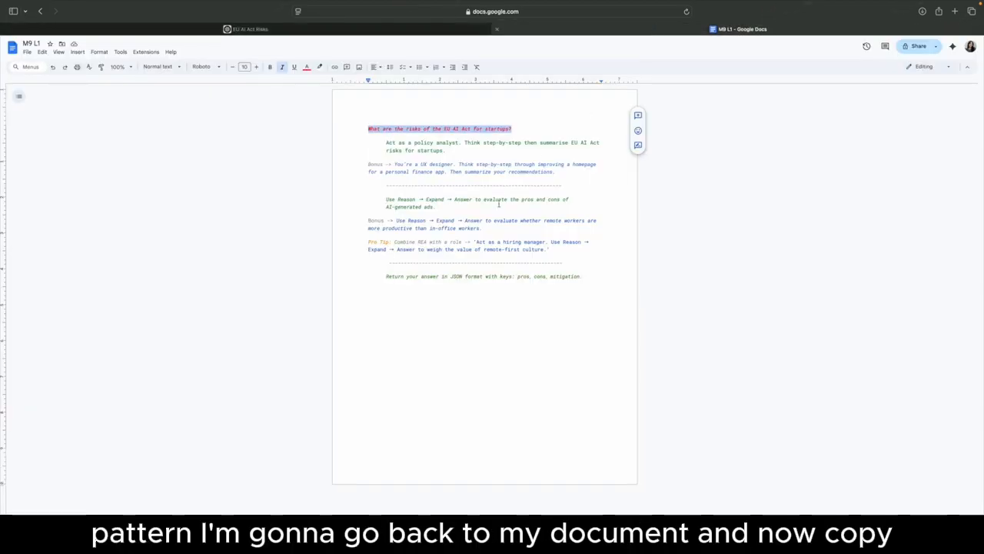
drag(387, 142, 459, 151)
key(super+c)
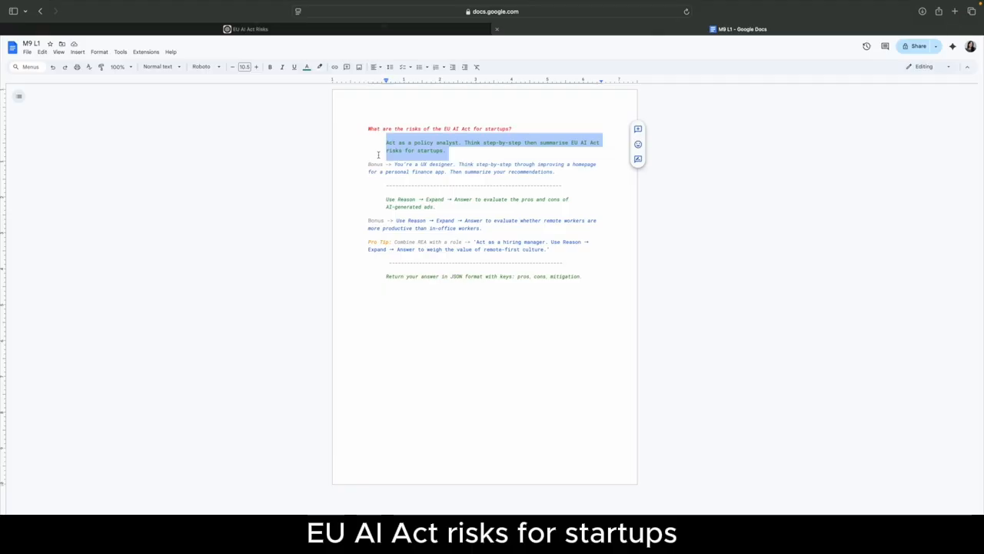
click(399, 29)
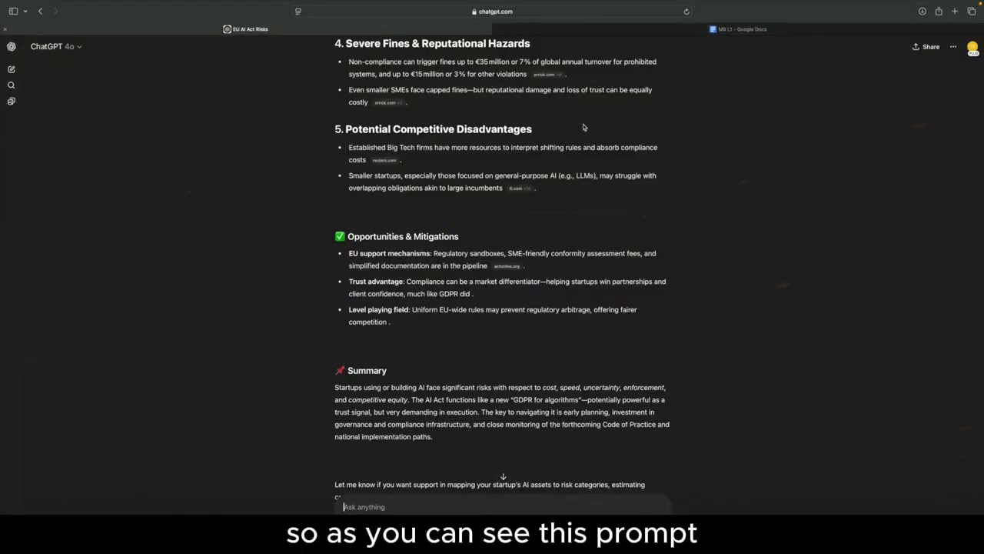
scroll(594, 208, down, 5)
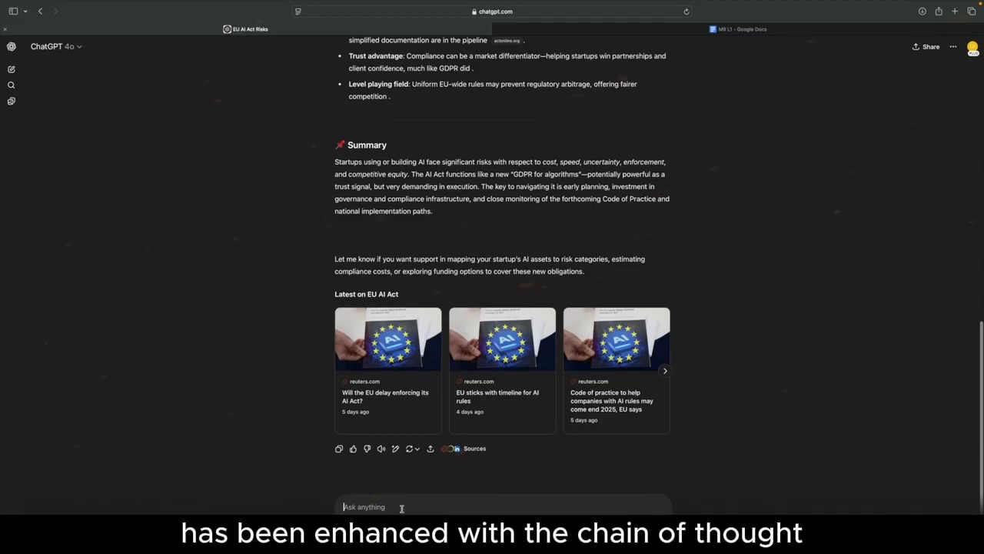
click(403, 507)
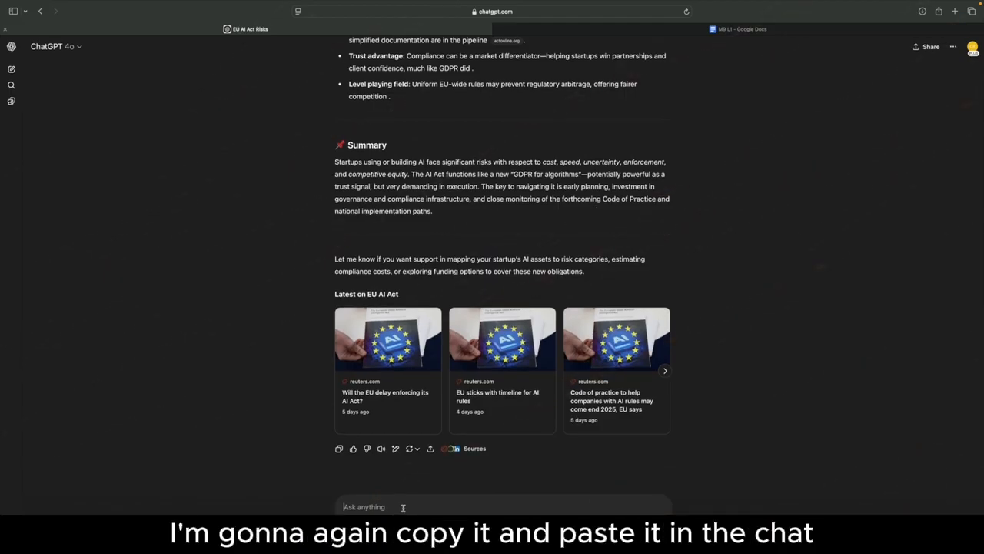
key(super+v)
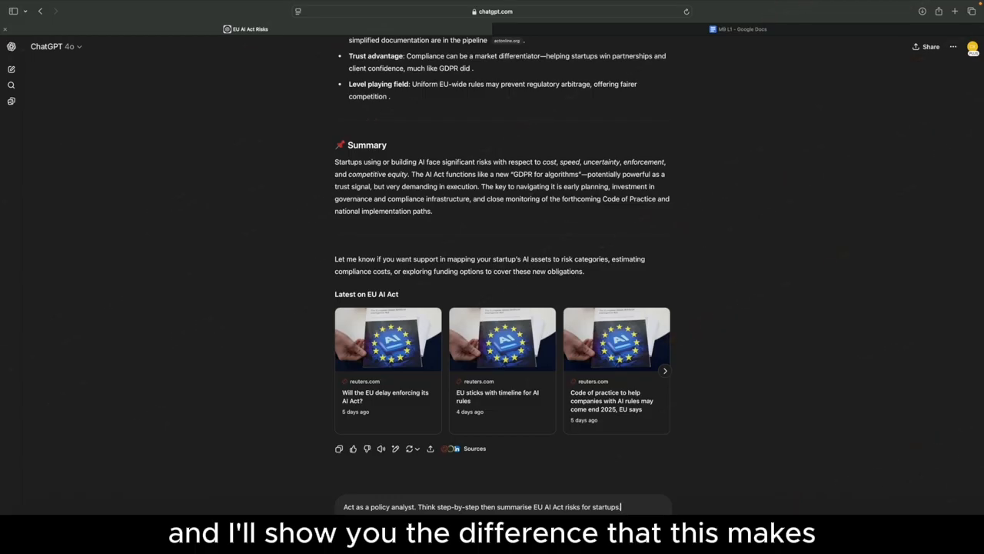
key(Return)
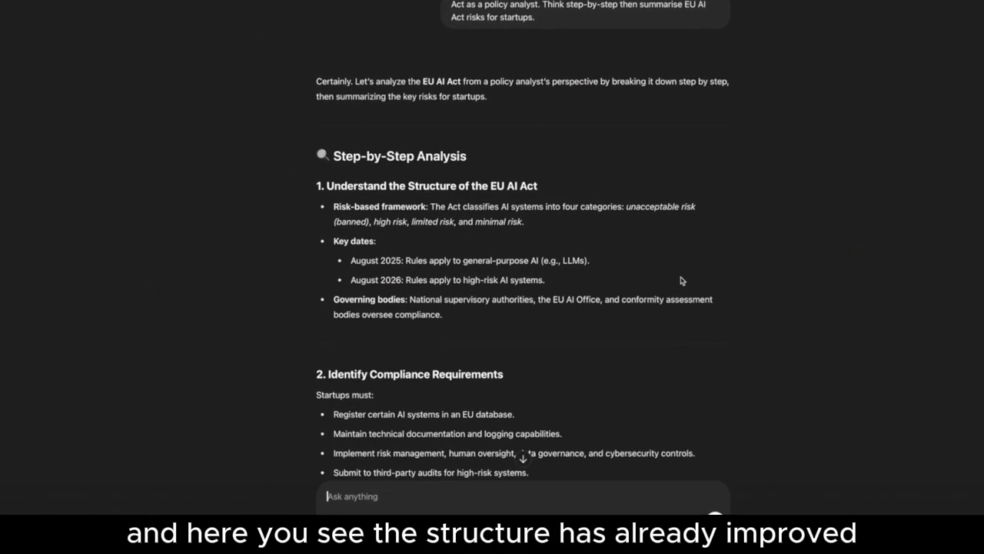
Step: Examine the start of the policy analyst answer, especially the EU AI Act structure section, against the earlier default answer
scroll(682, 281, down, 1)
scroll(681, 281, up, 1)
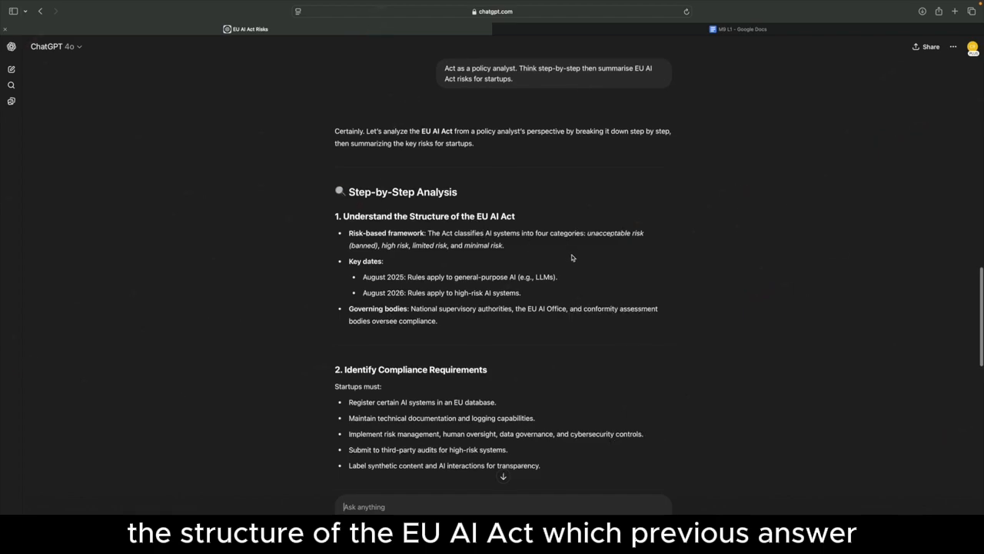
scroll(571, 257, up, 5)
scroll(571, 257, down, 15)
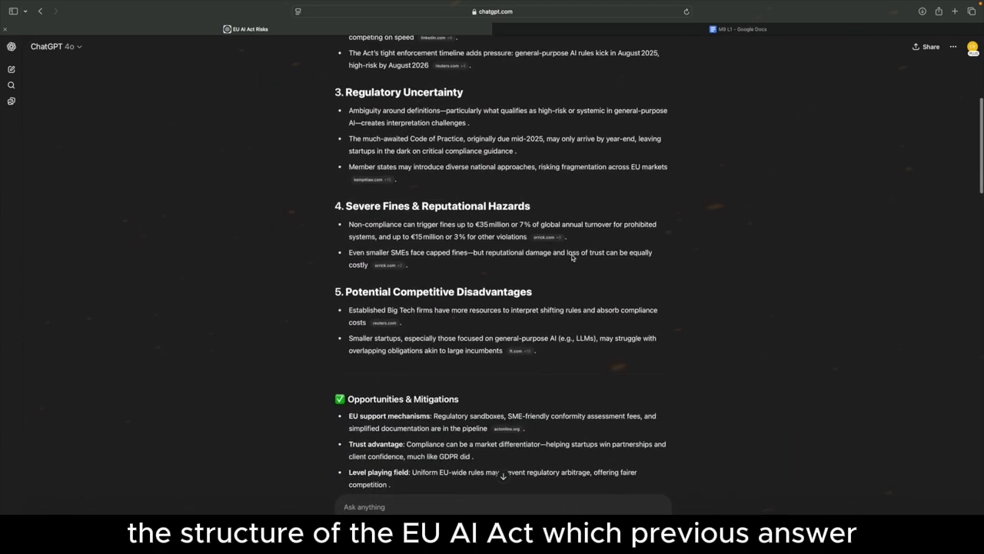
scroll(572, 258, up, 10)
scroll(572, 258, down, 4)
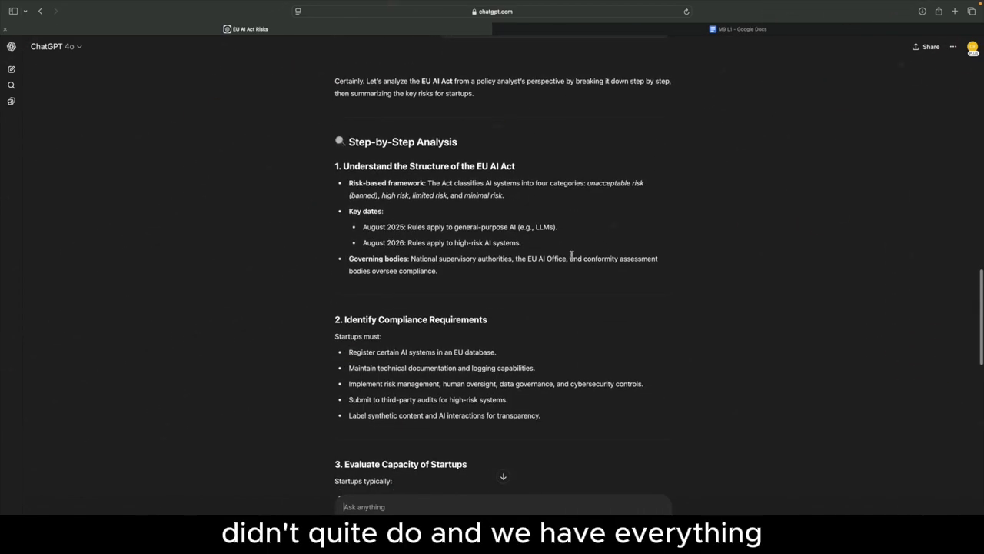
scroll(572, 256, down, 1)
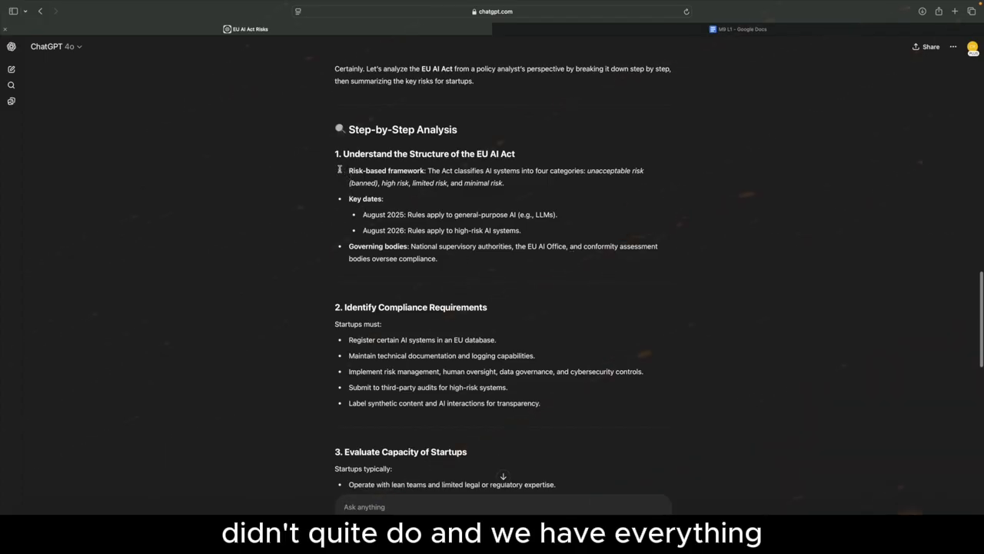
drag(340, 169, 462, 263)
click(554, 321)
scroll(553, 321, down, 2)
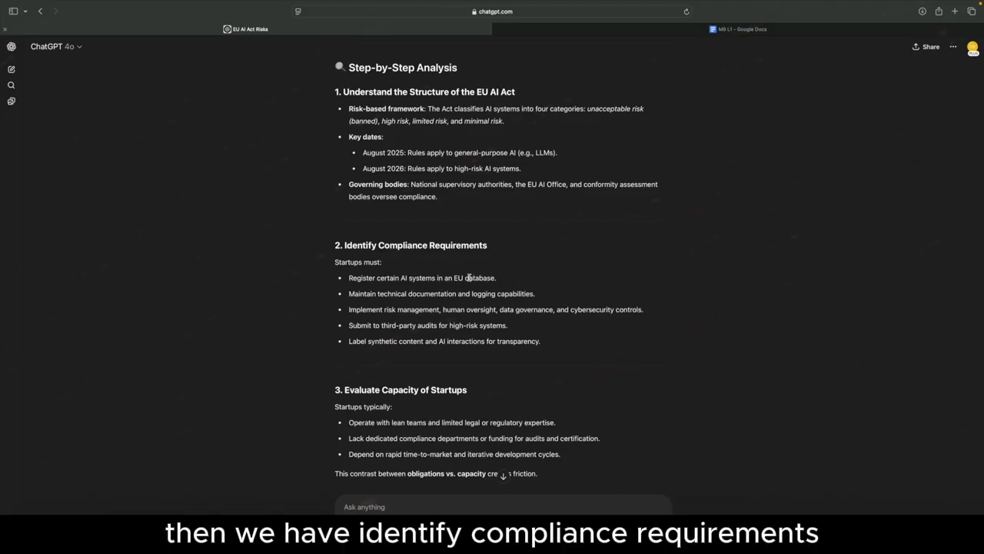
Step: Review the remaining analysis steps of the policy analyst answer, the top risks summary table and the Final Take
scroll(470, 277, down, 3)
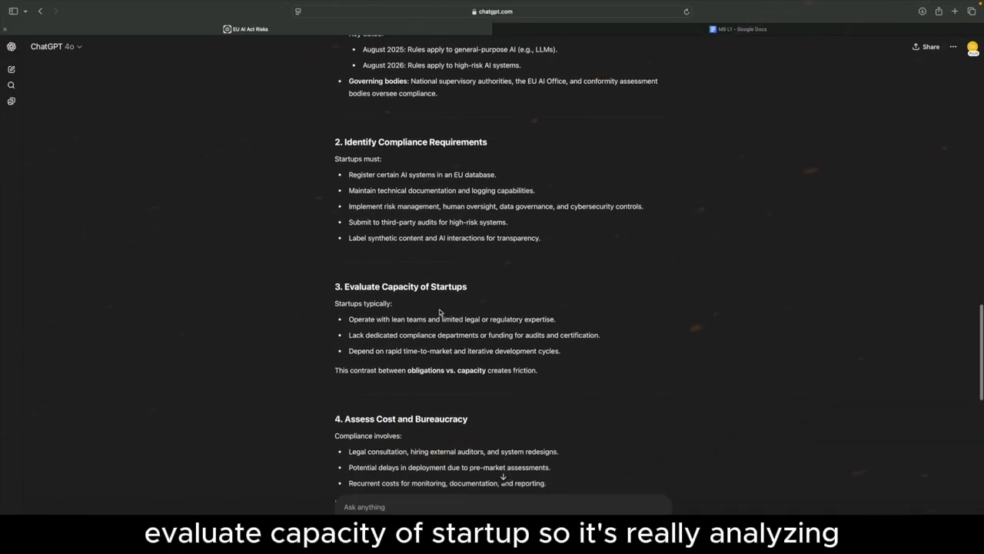
scroll(435, 309, down, 8)
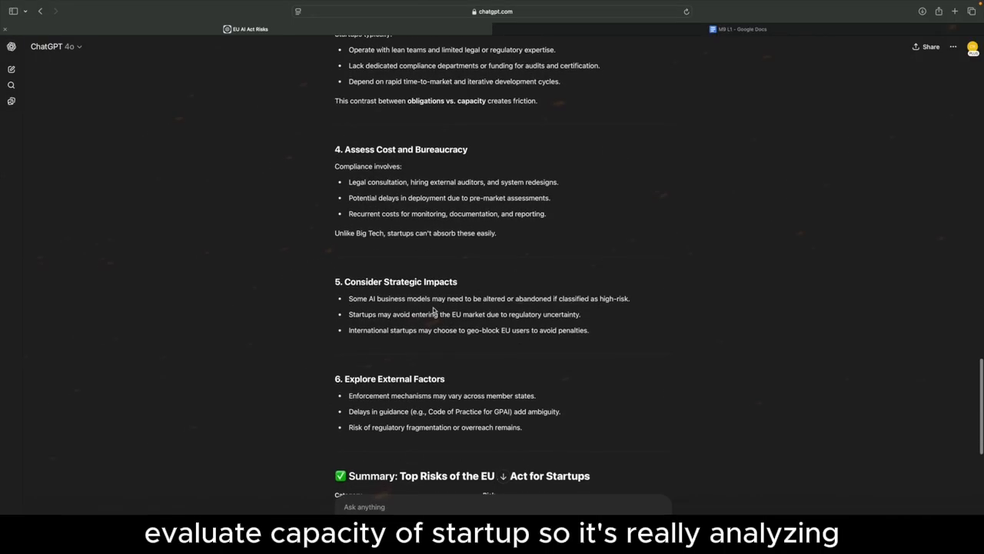
scroll(433, 309, down, 4)
scroll(433, 309, up, 10)
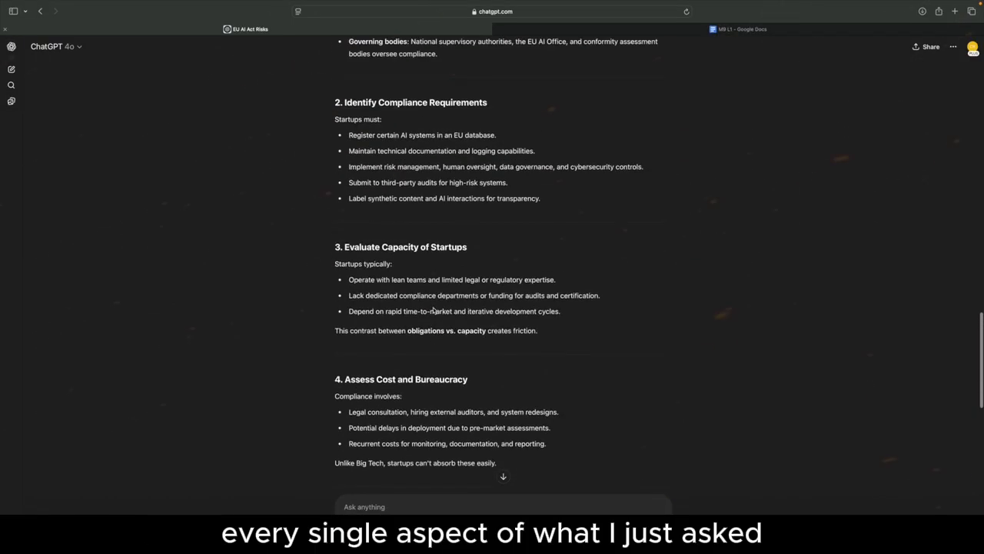
scroll(433, 307, up, 3)
scroll(433, 307, down, 10)
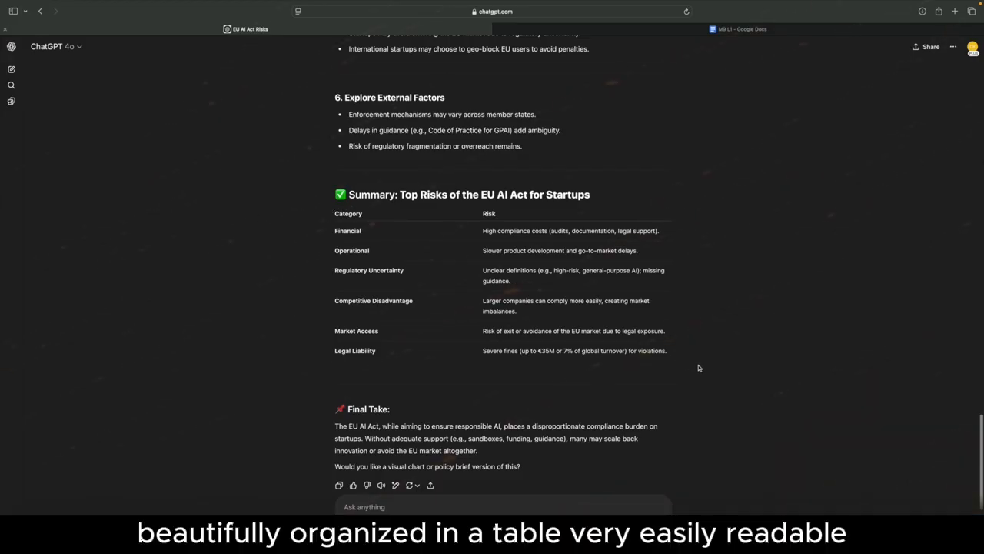
scroll(698, 368, down, 2)
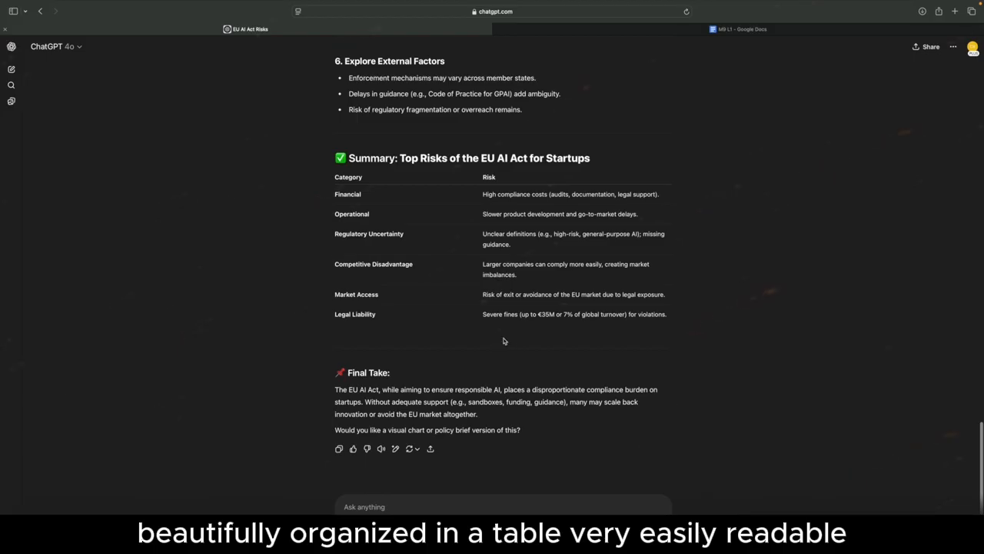
drag(336, 370, 558, 430)
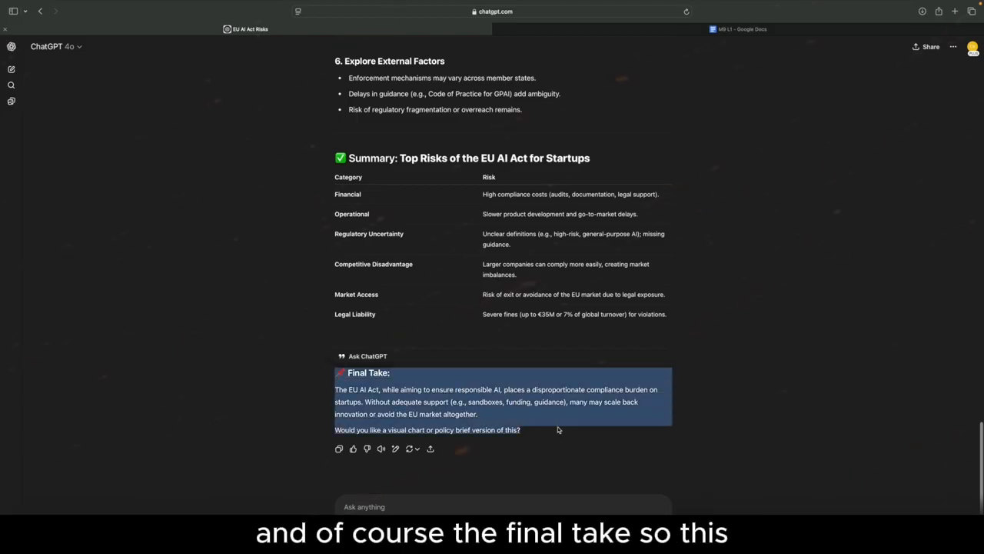
Step: Compare the default EU AI Act answer with the step-by-step policy analyst answer throughout the conversation
scroll(746, 381, up, 15)
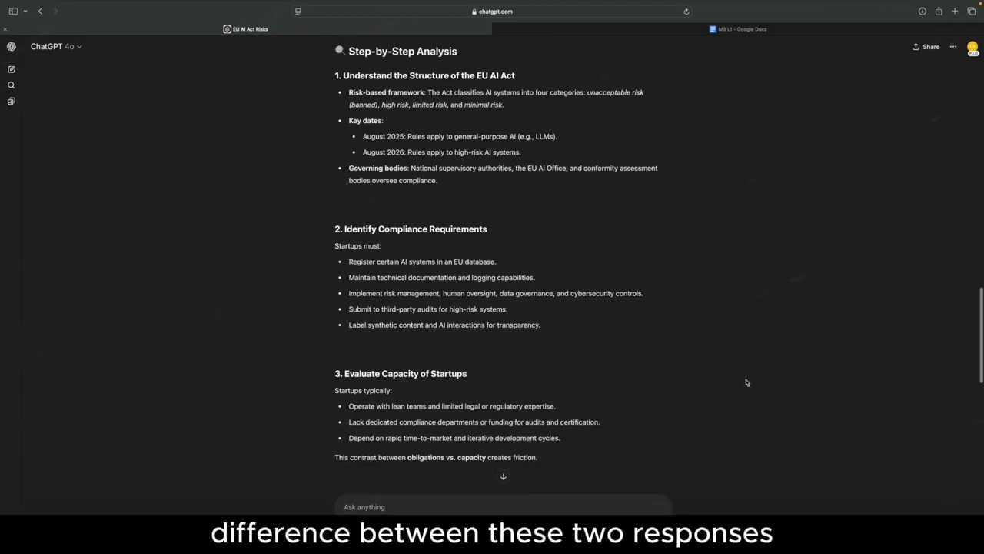
scroll(746, 382, up, 15)
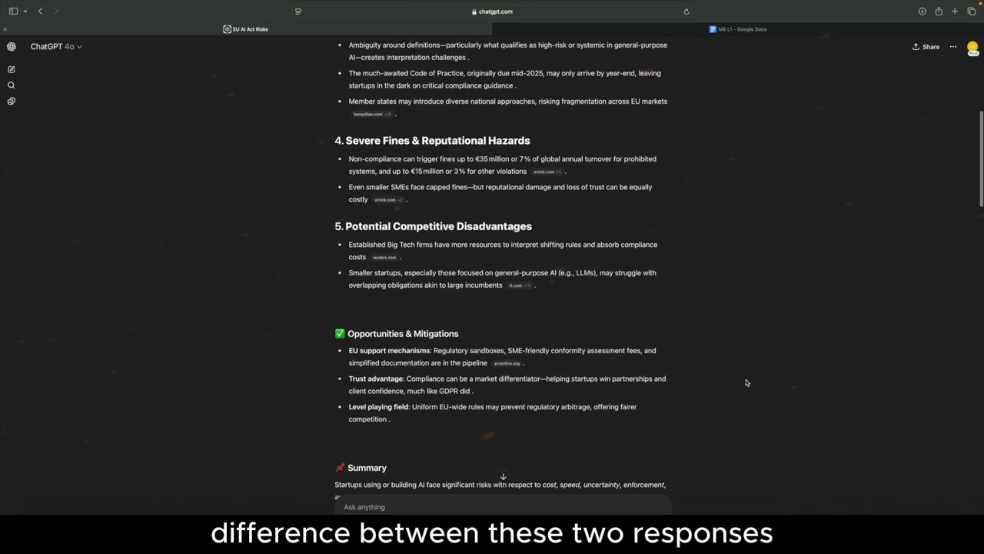
scroll(684, 370, down, 15)
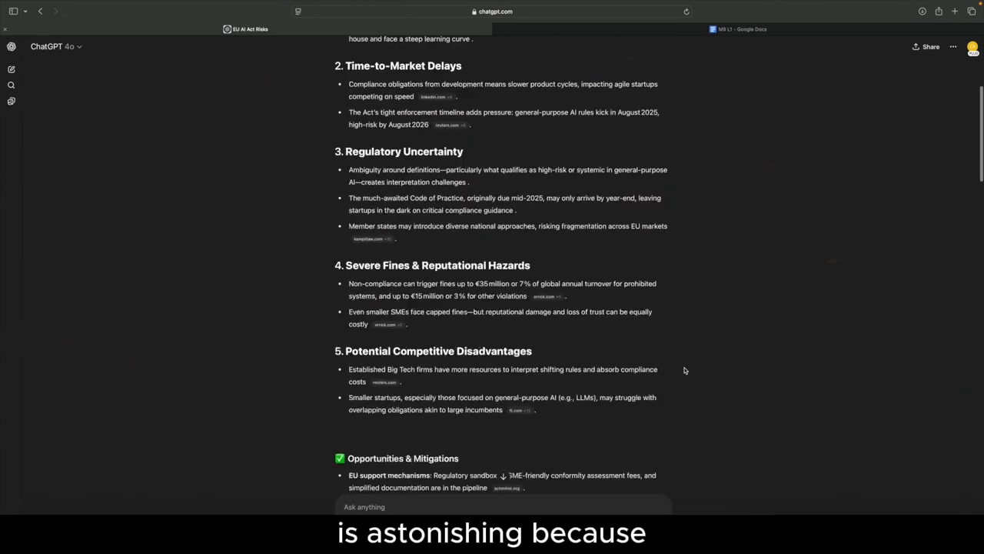
scroll(685, 371, down, 3)
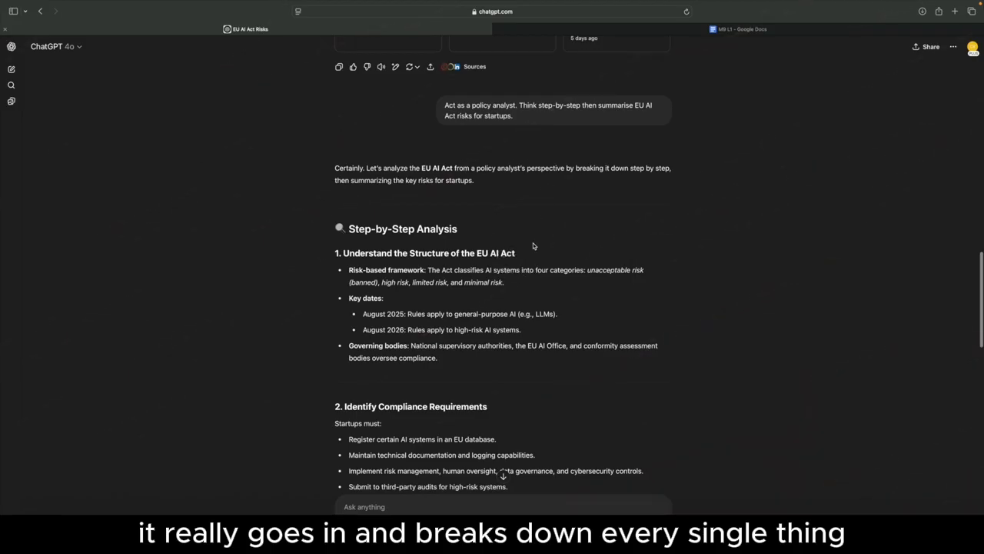
scroll(533, 246, down, 10)
scroll(735, 315, up, 2)
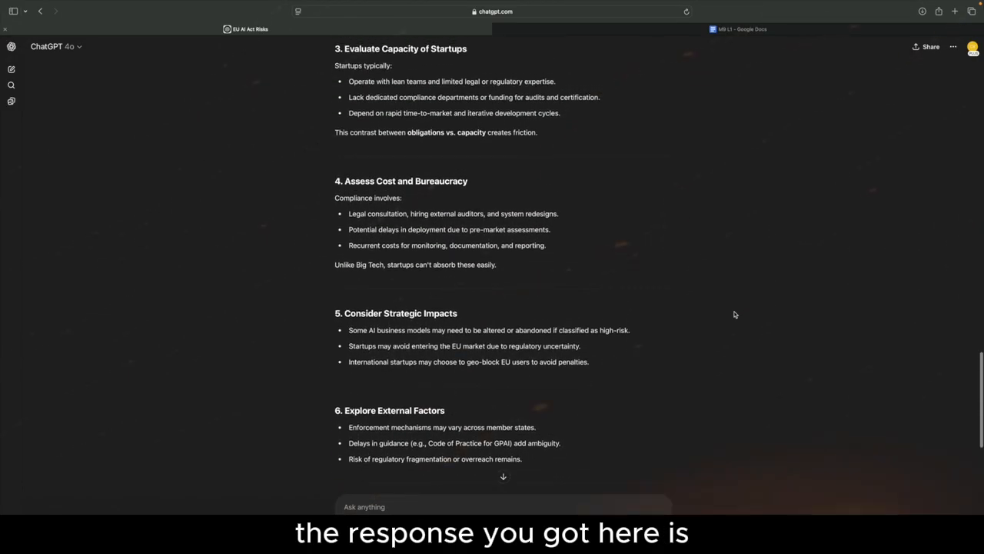
scroll(735, 314, up, 5)
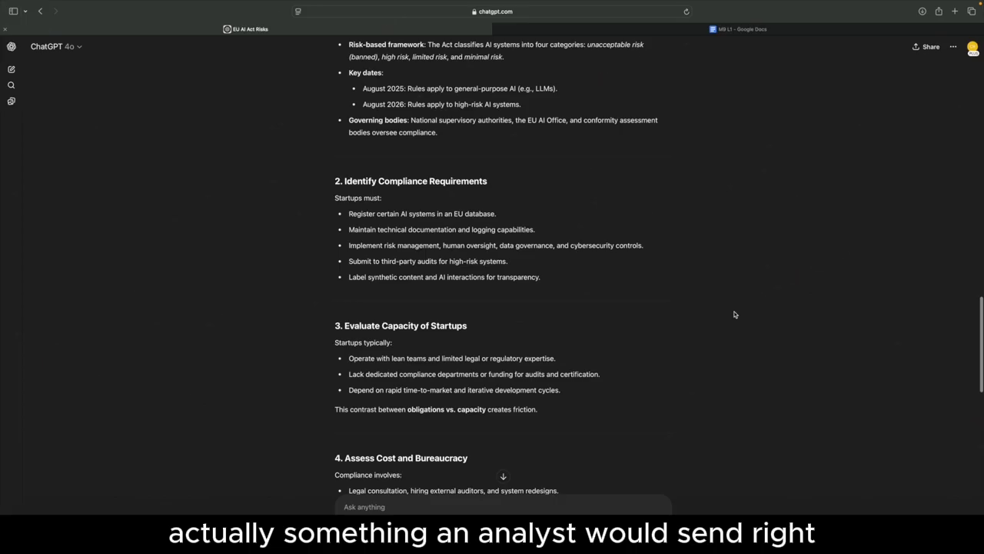
scroll(734, 315, up, 2)
scroll(735, 314, up, 2)
scroll(735, 315, down, 12)
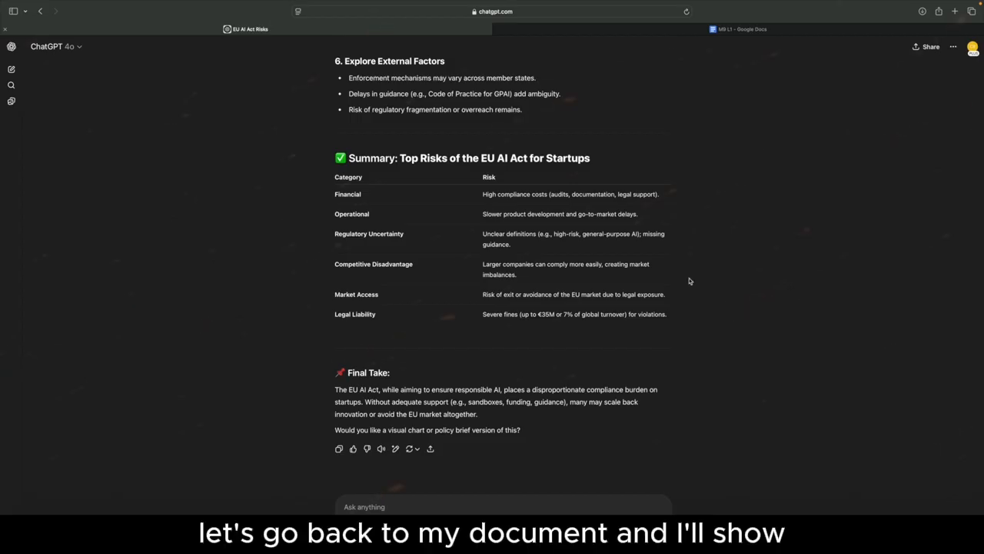
Step: Copy from Google Docs and send to ChatGPT: "You're a UX designer. Think step-by-step through improving a homepage for a personal finance app. Then summarize your recommendations."
click(673, 32)
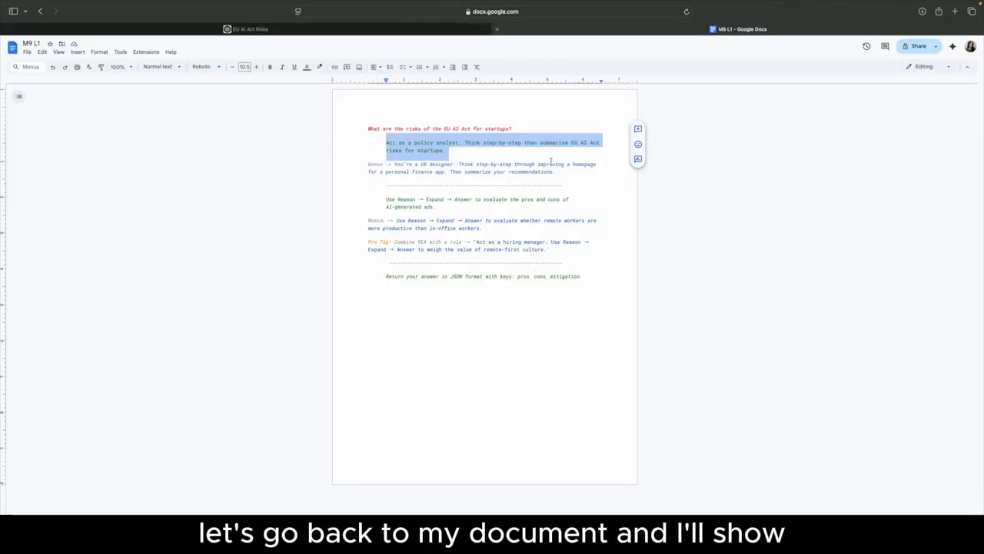
drag(554, 171, 395, 168)
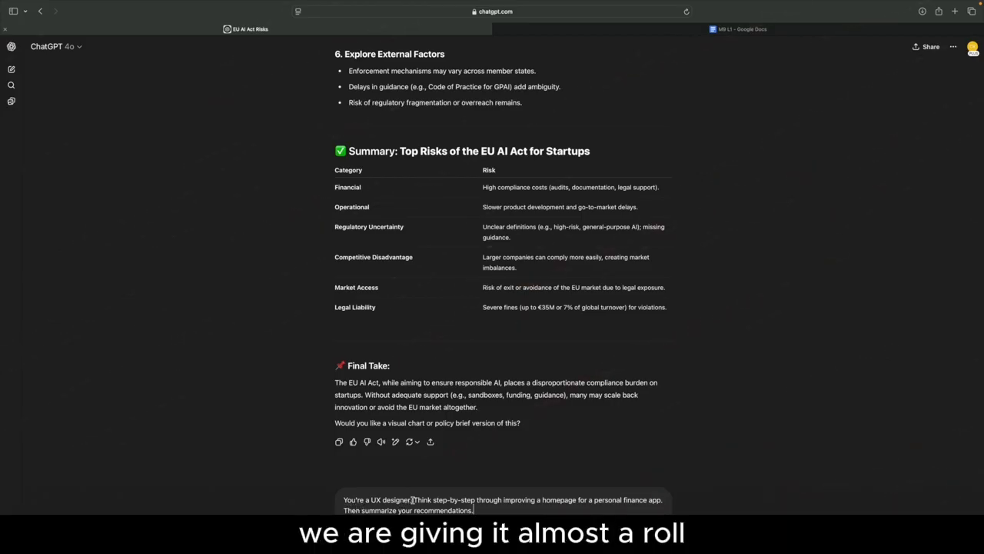
drag(410, 500, 332, 500)
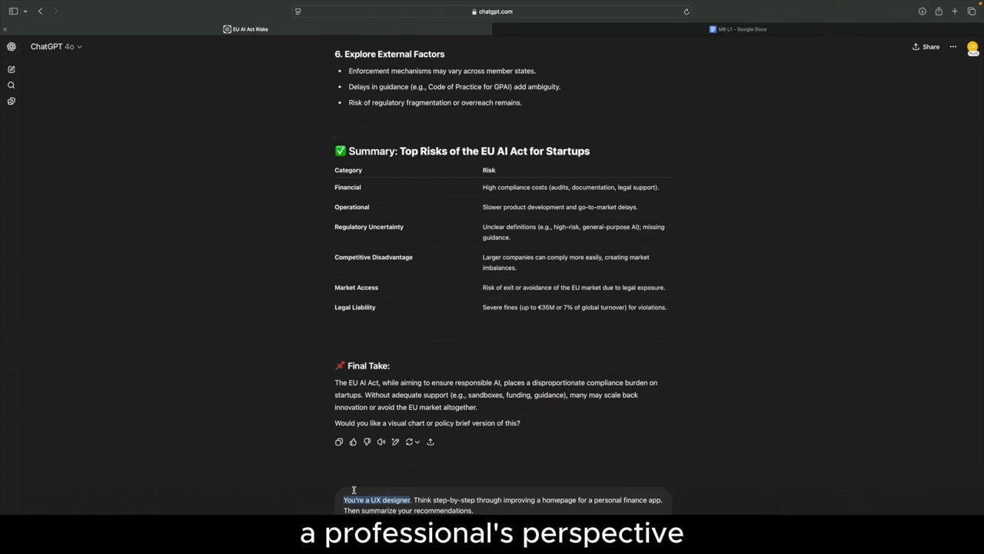
drag(433, 500, 477, 501)
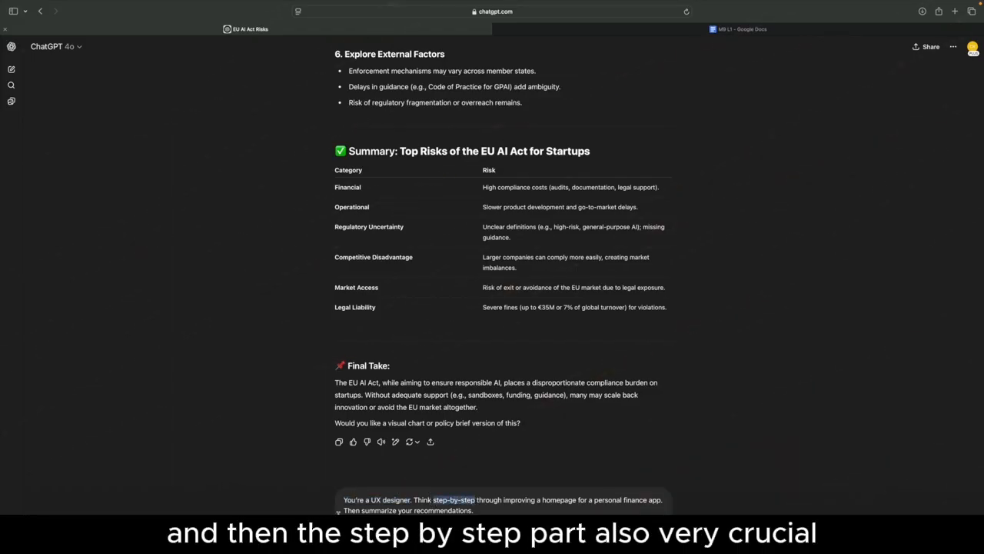
drag(342, 510, 602, 512)
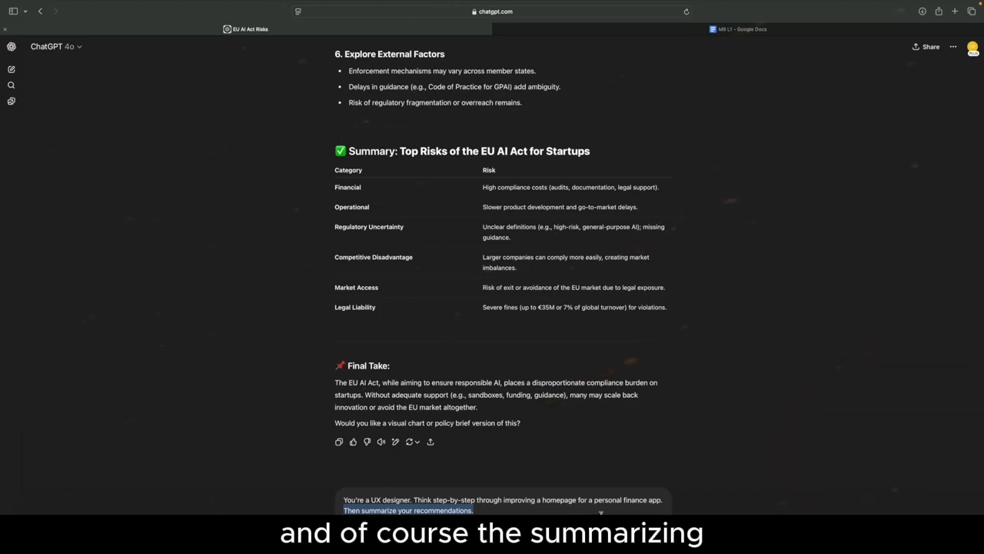
key(Return)
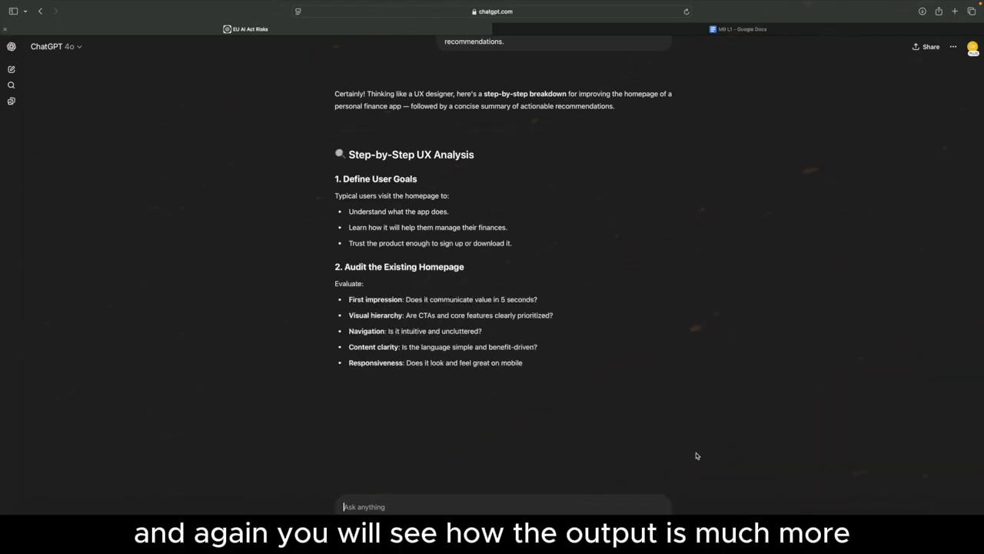
Step: Review the UX designer answer from the step-by-step UX analysis down to the summary table of homepage recommendations
scroll(698, 245, up, 2)
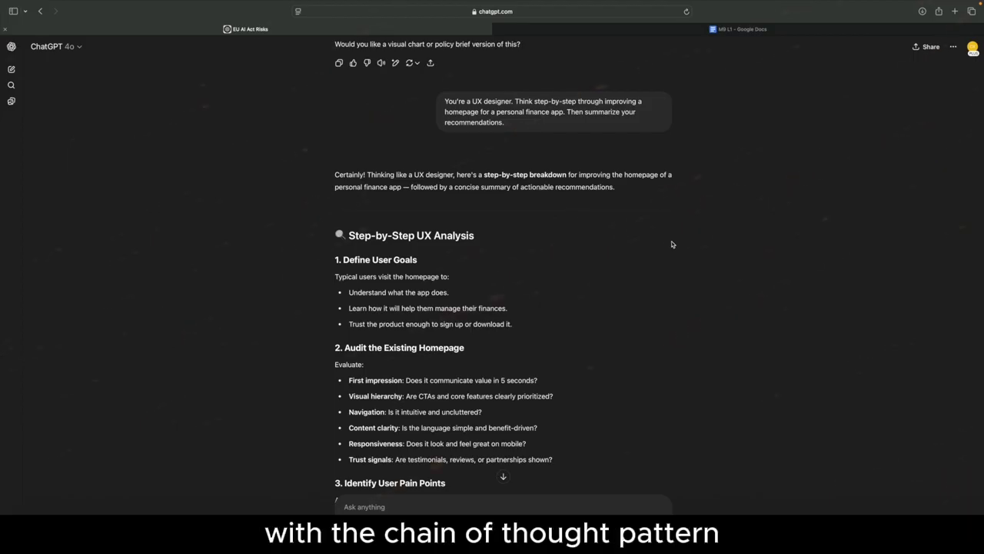
scroll(672, 245, down, 3)
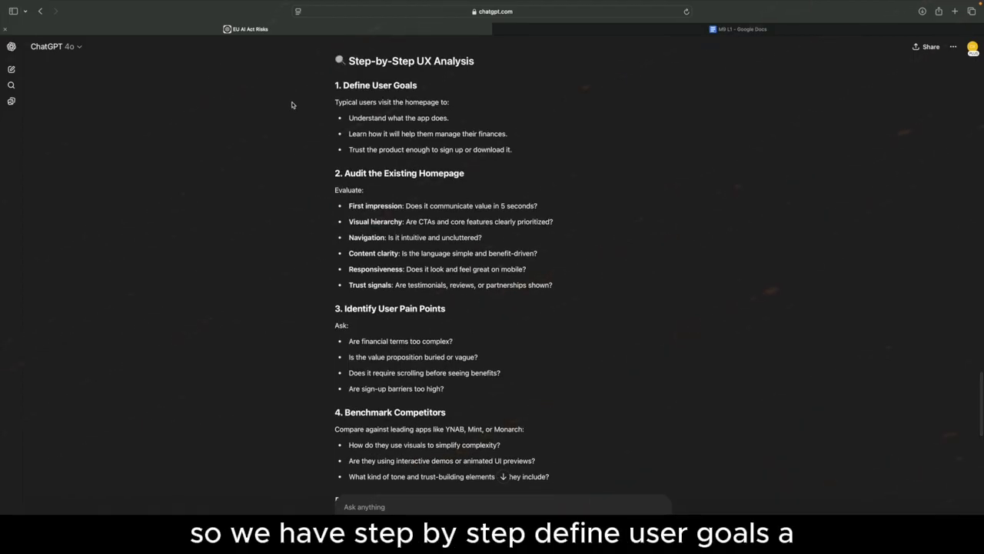
scroll(292, 105, down, 1)
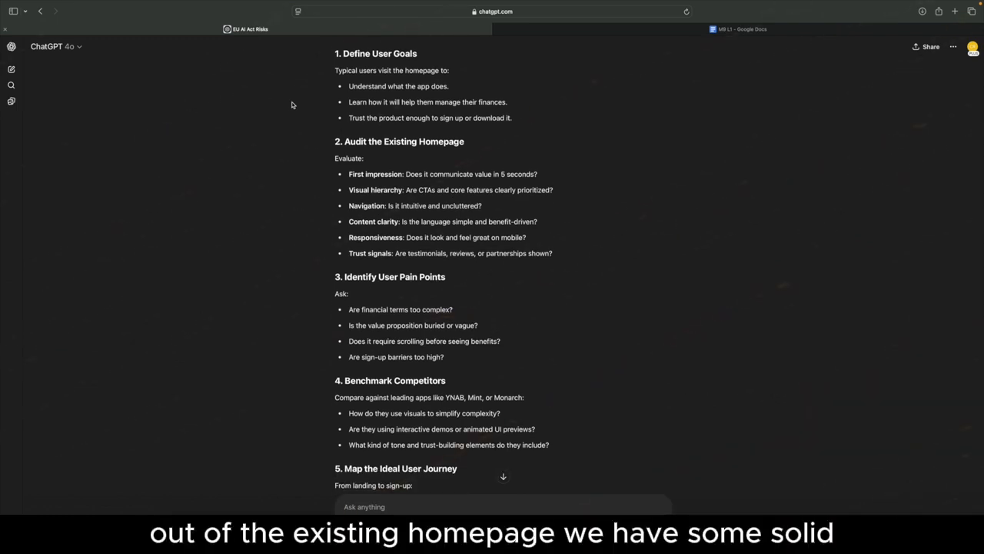
scroll(292, 104, down, 3)
scroll(390, 148, down, 8)
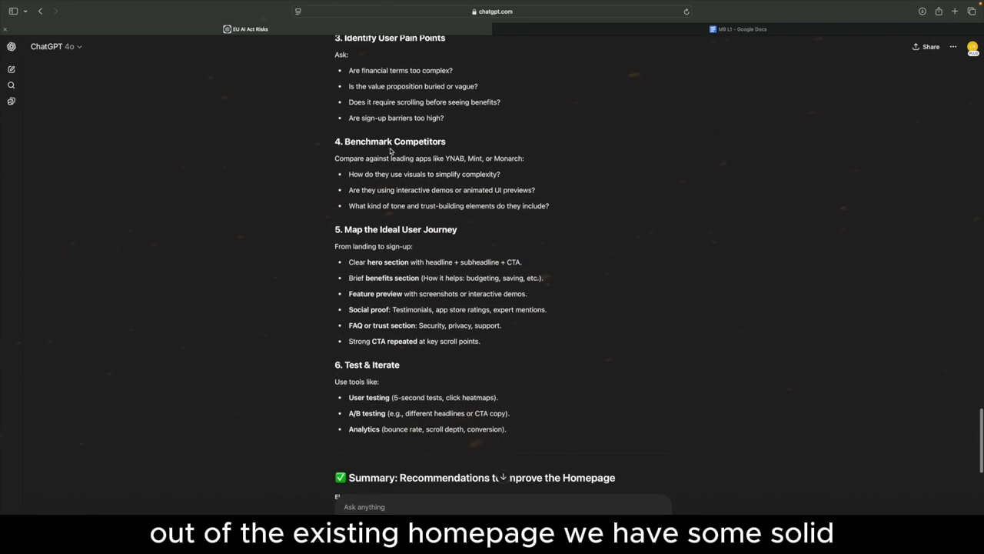
scroll(390, 150, down, 5)
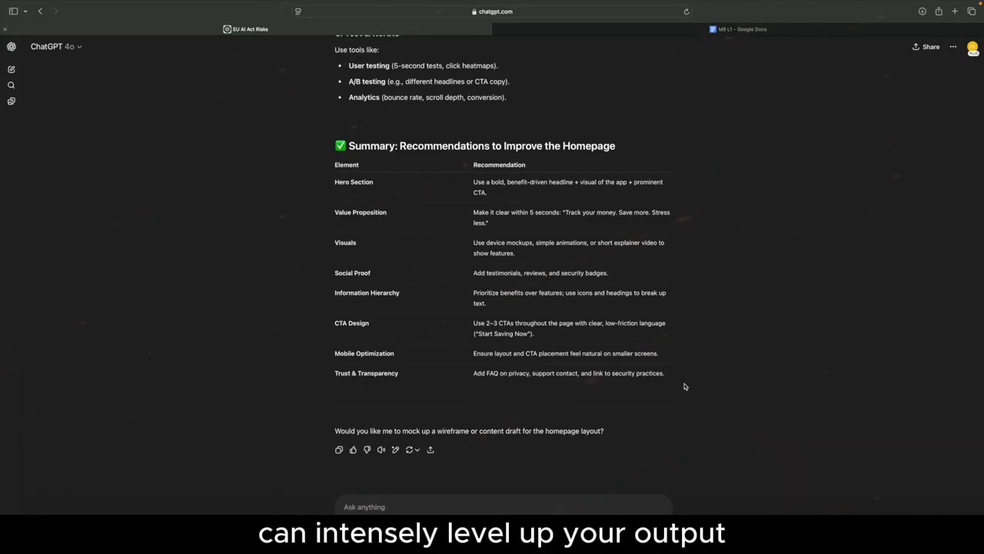
scroll(686, 387, down, 1)
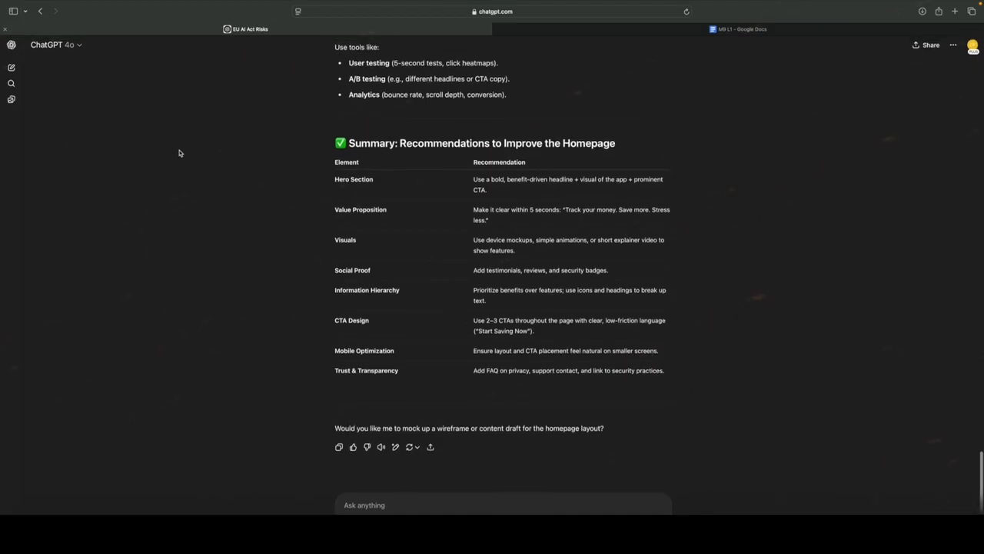
Step: Start a new ChatGPT chat and send the prompt "Use Reason → Expand → Answer to evaluate the pros and cons of AI-generated ads." copied from Google Docs
click(10, 68)
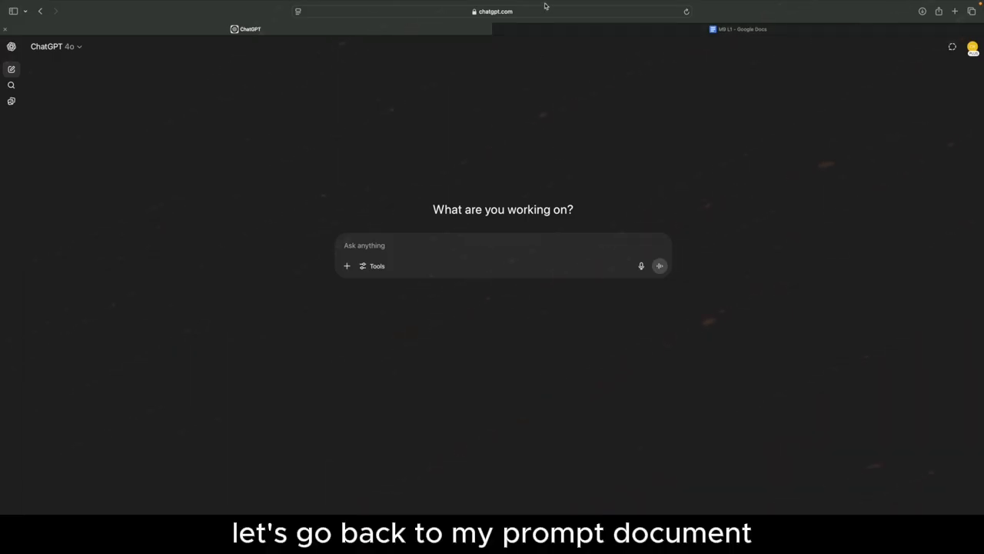
click(556, 29)
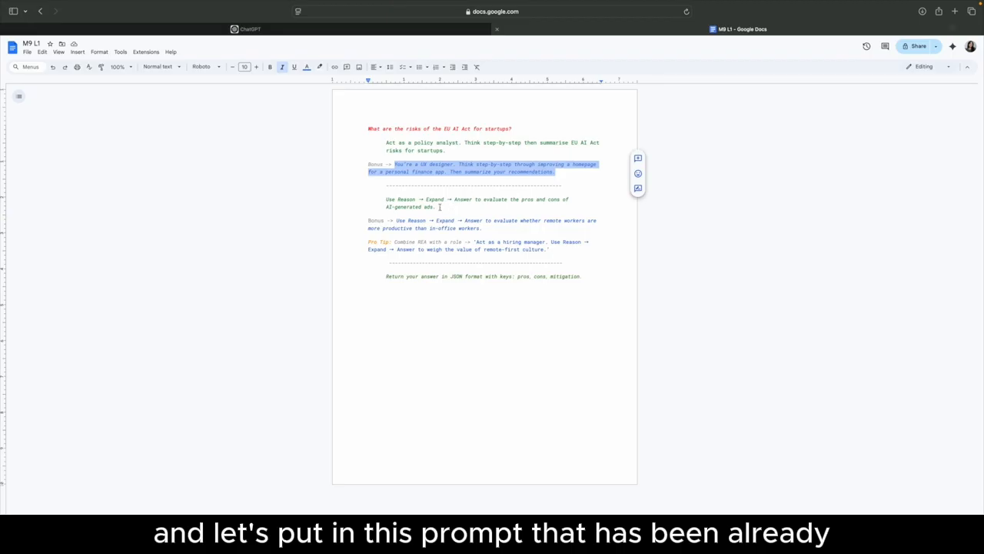
drag(437, 207, 369, 197)
key(super+c)
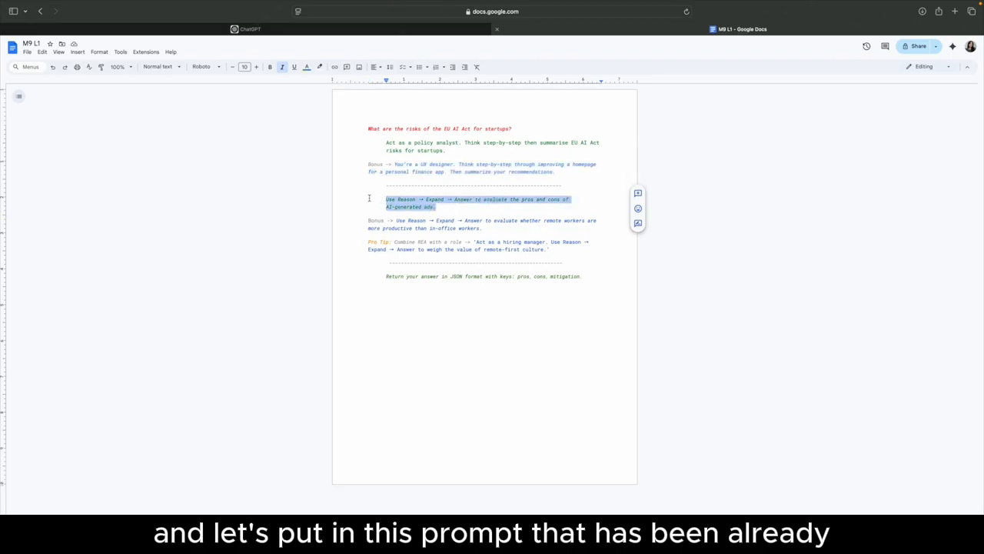
click(324, 27)
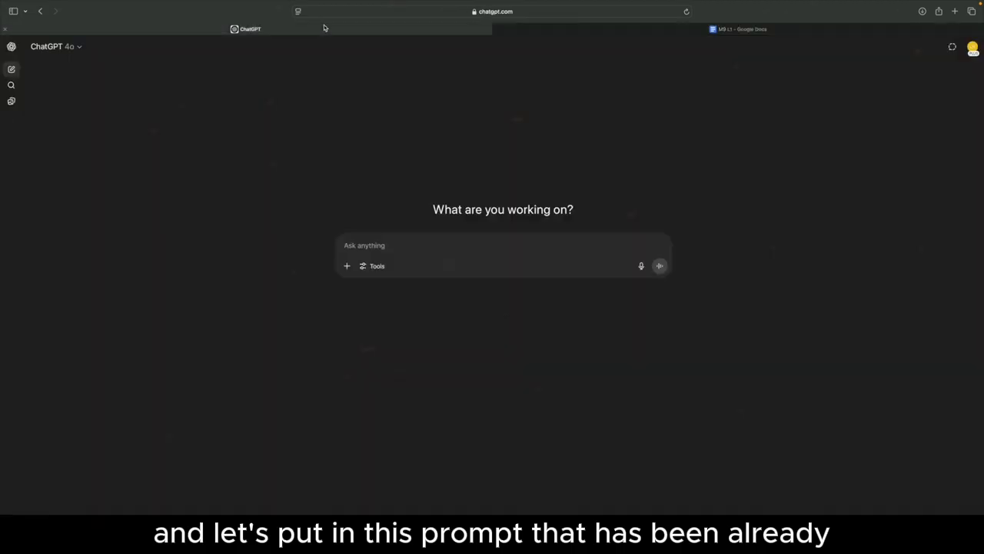
click(389, 243)
key(super+v)
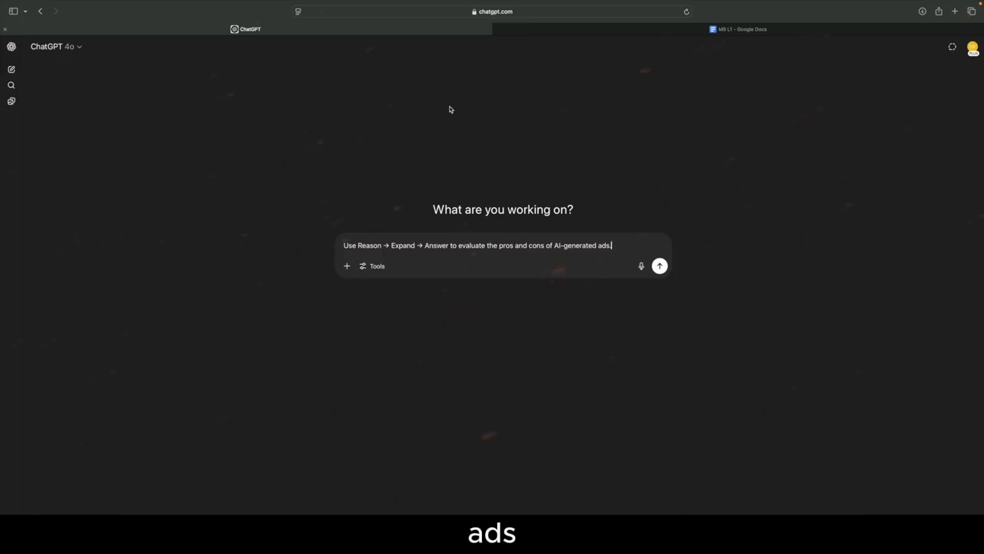
key(Return)
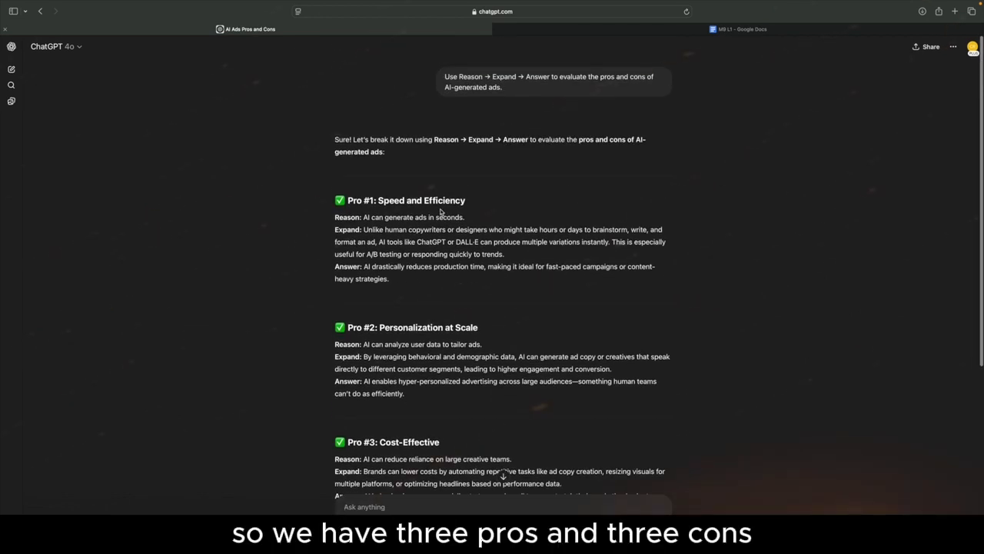
Step: Skim the pros and cons answer and examine the Reason, Expand and Answer parts of the Speed and Efficiency pro
scroll(441, 211, down, 5)
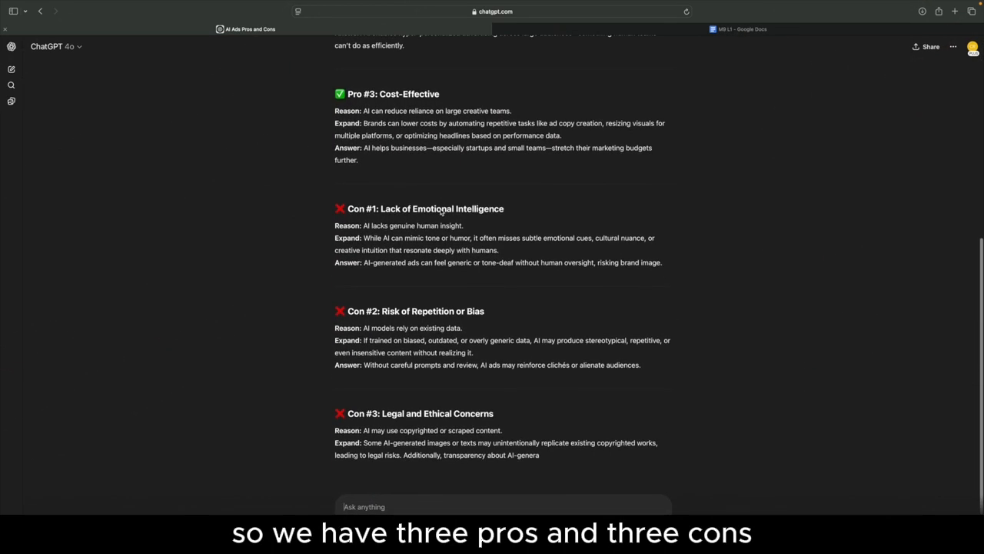
scroll(396, 232, up, 6)
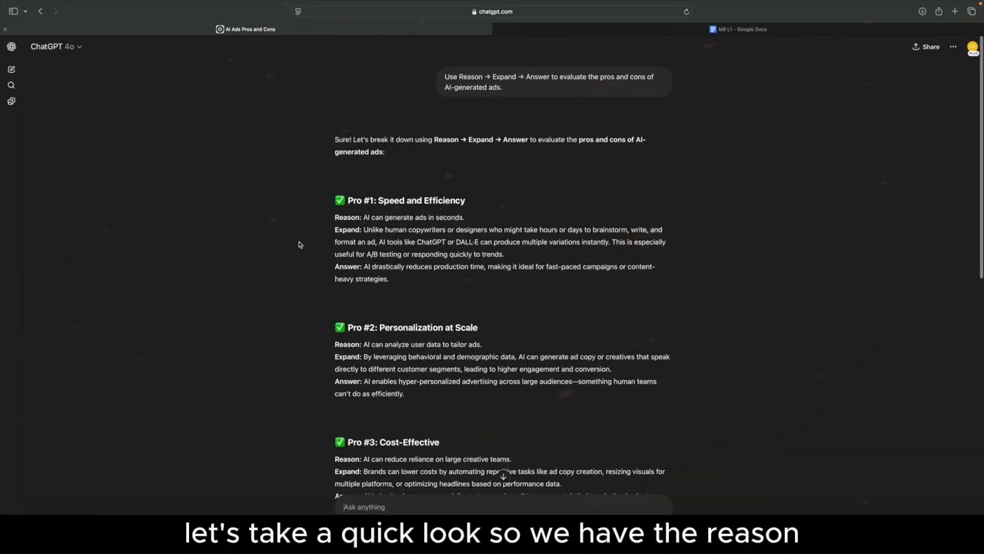
drag(333, 216, 468, 219)
drag(334, 229, 504, 253)
drag(334, 266, 404, 280)
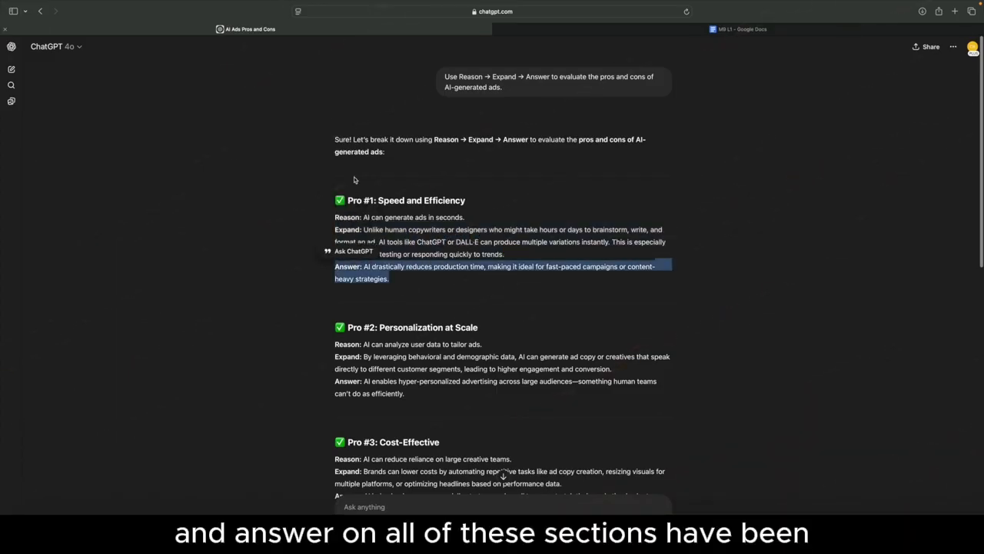
click(293, 298)
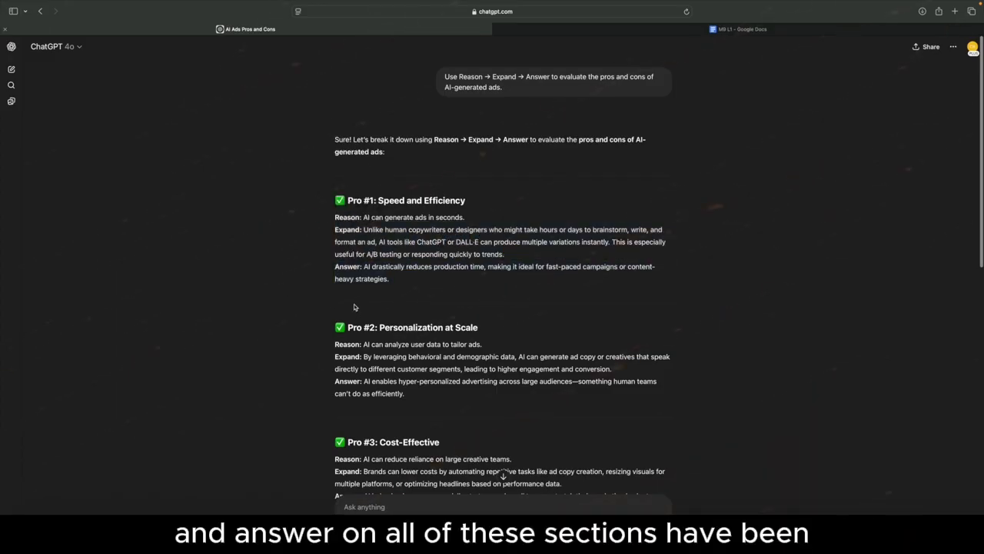
Step: Review the remaining pros and all the cons, especially Lack of Emotional Intelligence, down to the Conclusion
scroll(347, 409, down, 2)
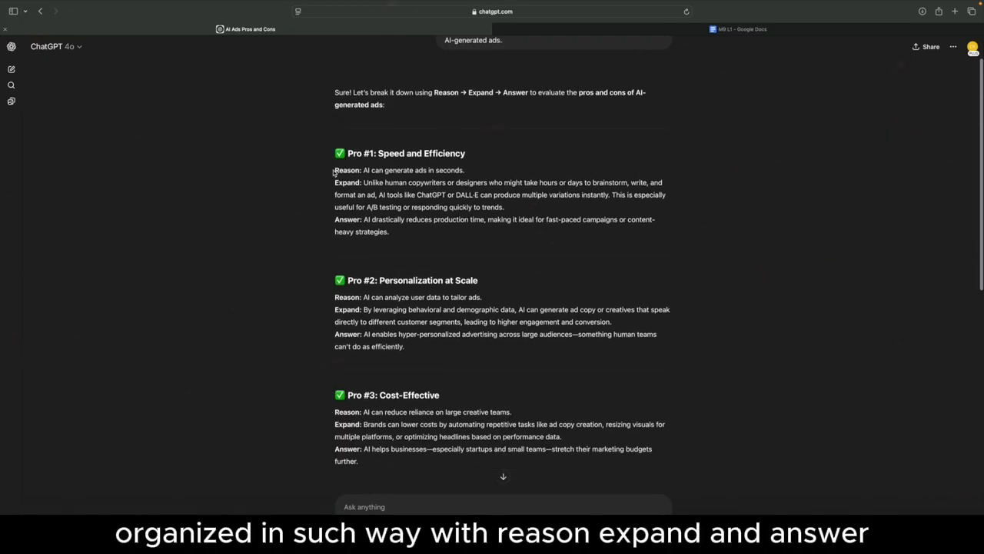
scroll(324, 270, down, 3)
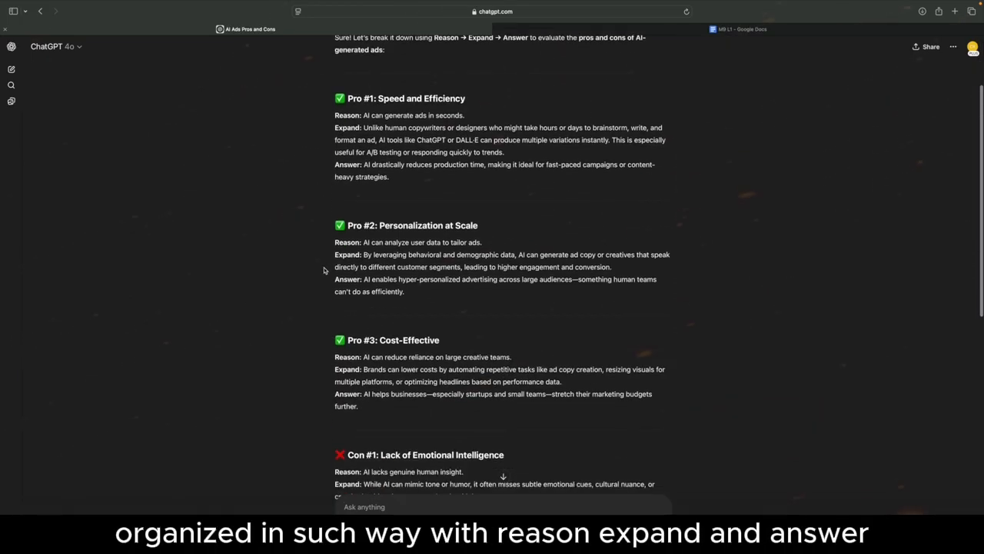
scroll(324, 270, down, 7)
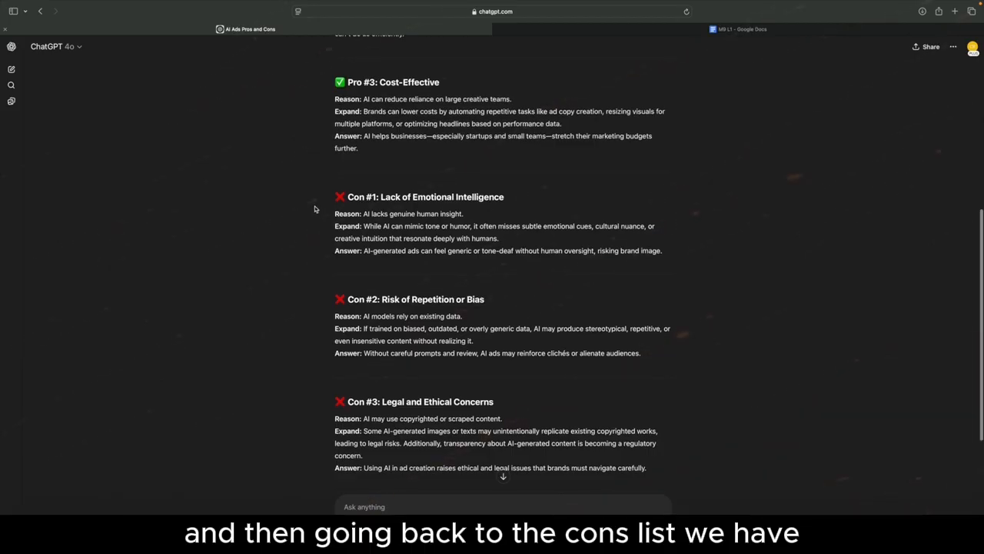
scroll(321, 208, down, 2)
drag(332, 170, 682, 213)
scroll(394, 192, down, 3)
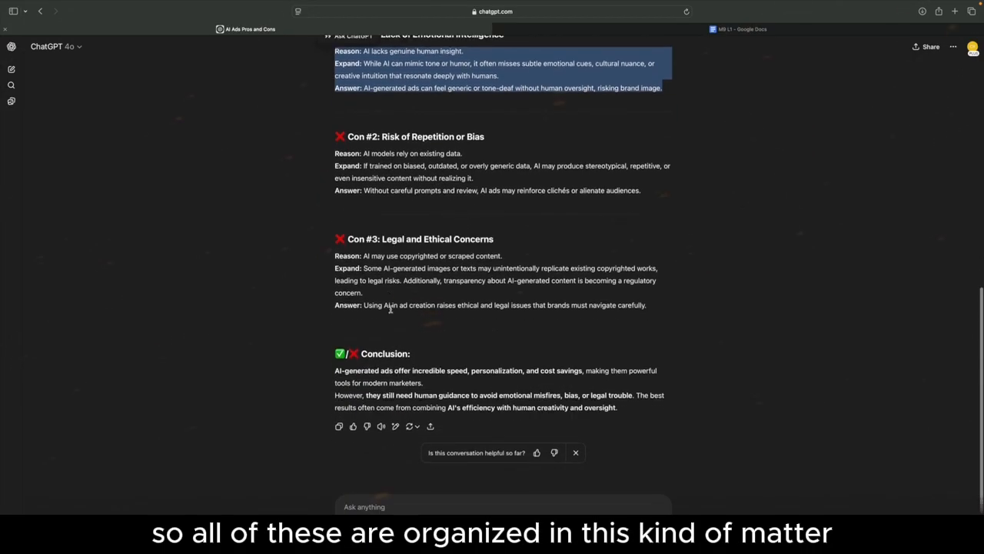
Step: Check the Reason → Expand → Answer instruction in the sent prompt against the structure of the whole answer
scroll(389, 308, up, 10)
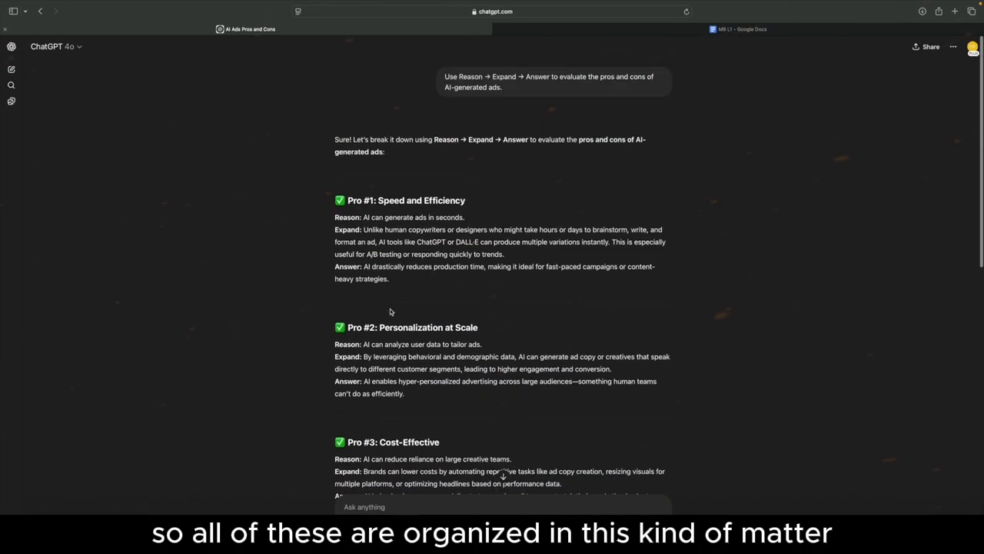
drag(446, 77, 549, 77)
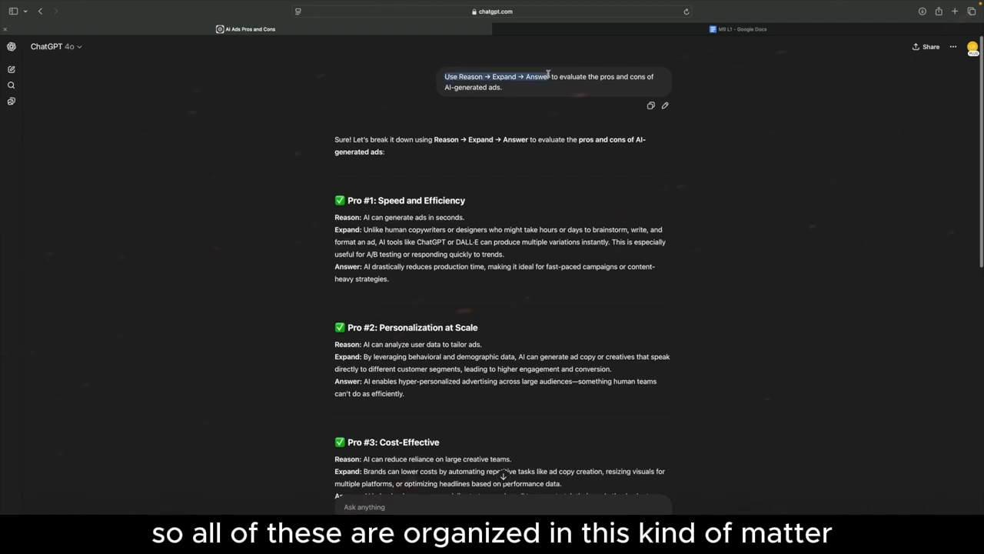
scroll(298, 266, down, 8)
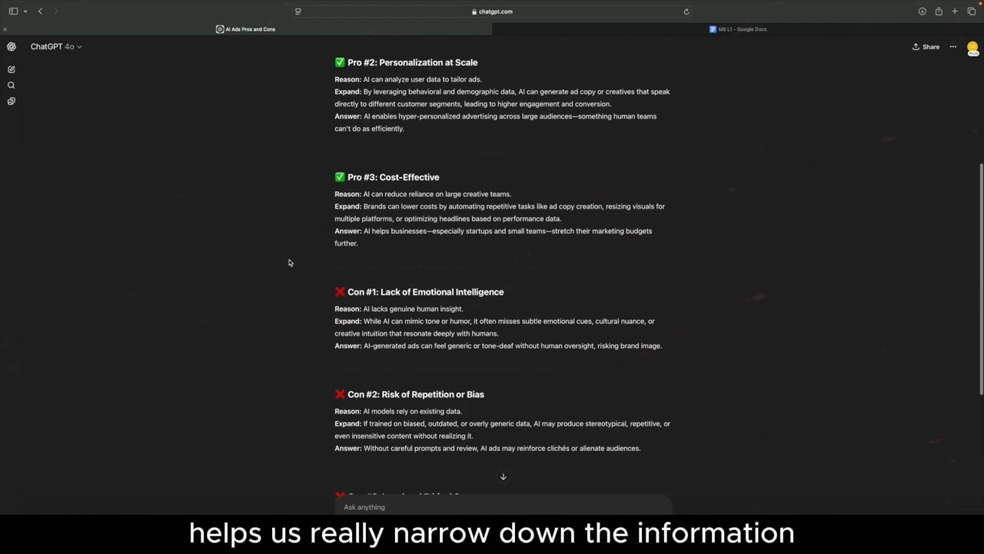
scroll(287, 205, down, 8)
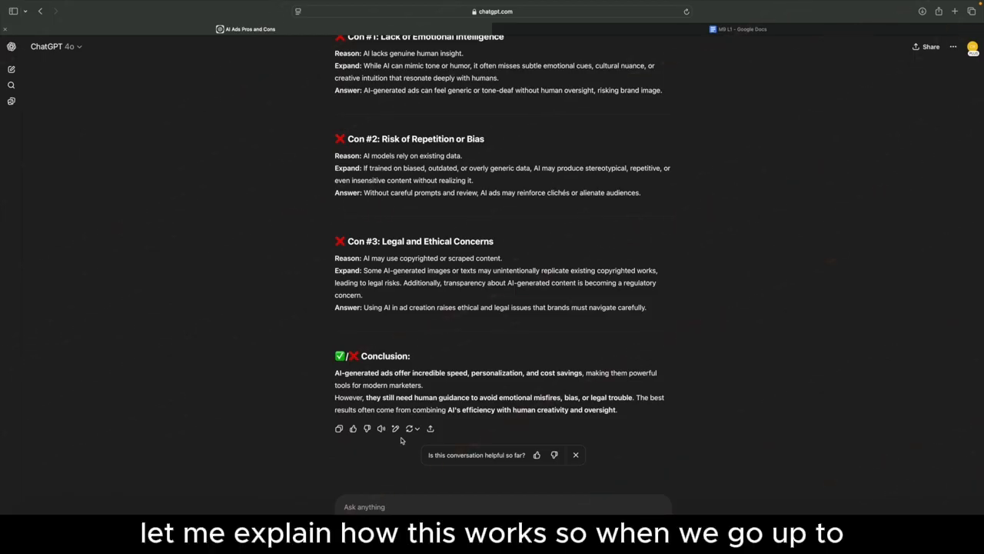
Step: Reread the Speed and Efficiency pro, going over its Reason, Expand and Answer lines one after another
scroll(401, 440, up, 10)
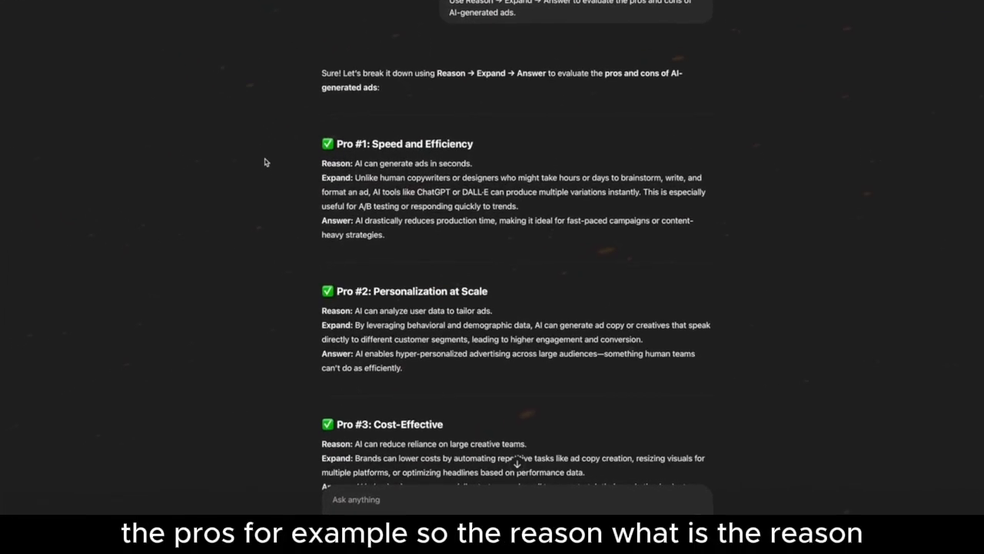
drag(319, 163, 504, 164)
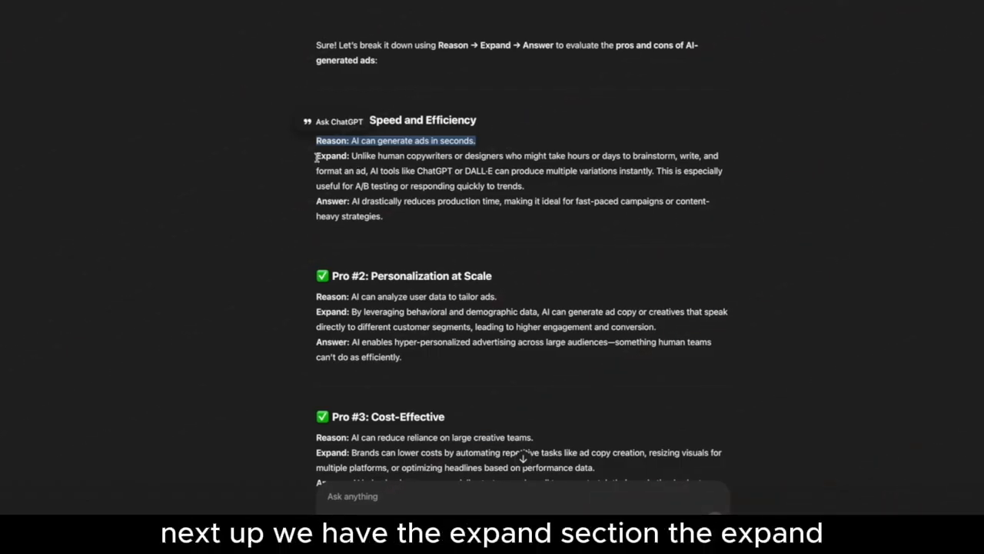
drag(316, 157, 559, 182)
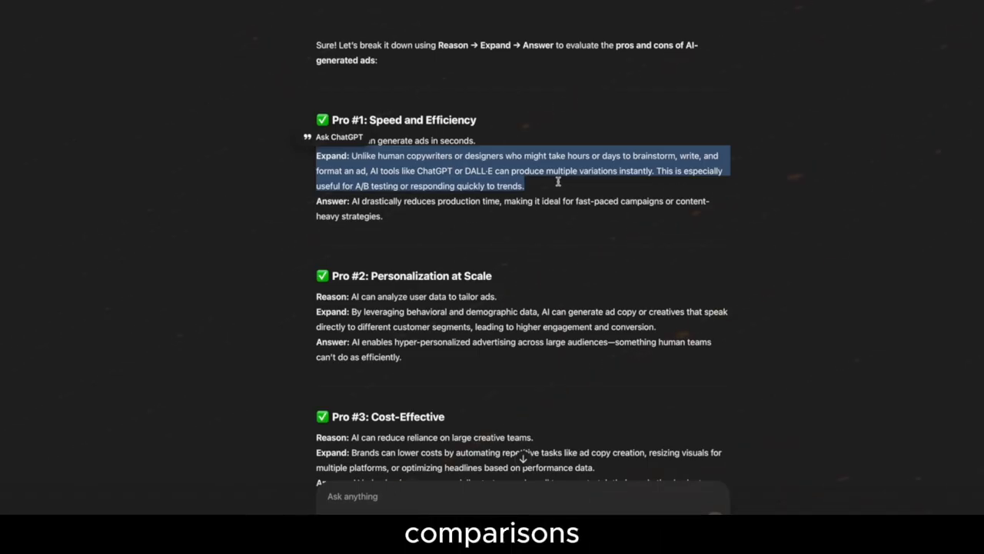
drag(385, 218, 295, 204)
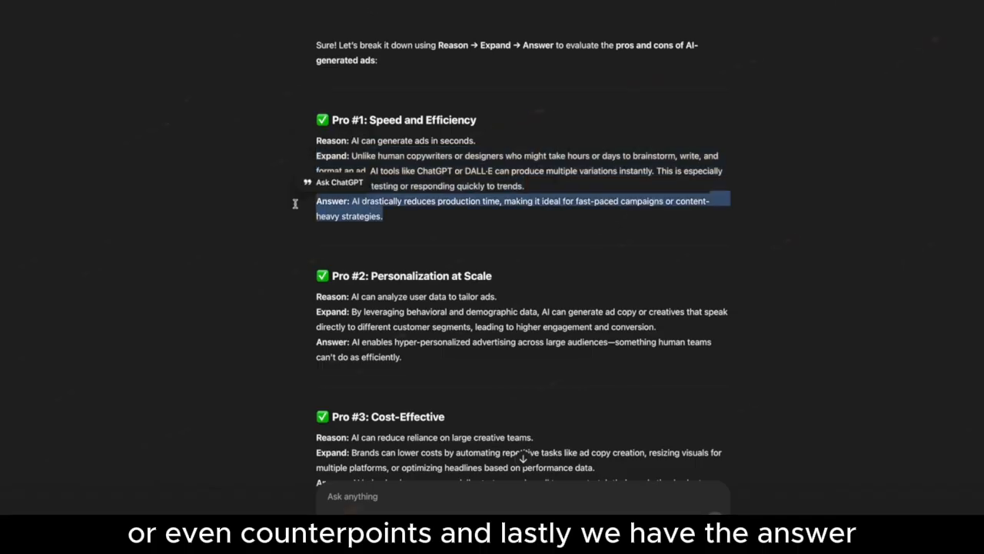
drag(384, 219, 306, 202)
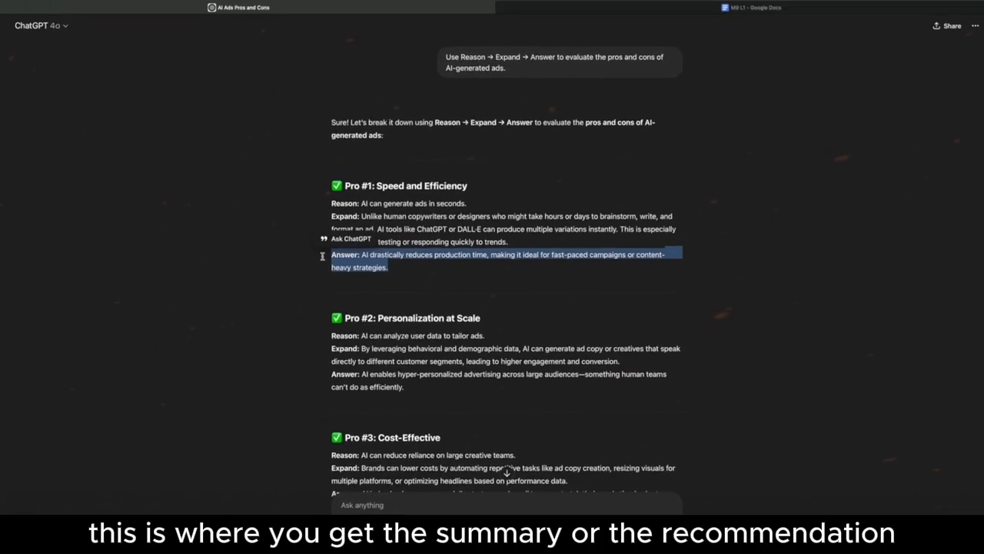
Step: Review the remaining pros and cons of AI-generated ads down to the Conclusion, and recheck the "Use Reason → Expand → Answer" wording in the prompt
scroll(461, 346, down, 5)
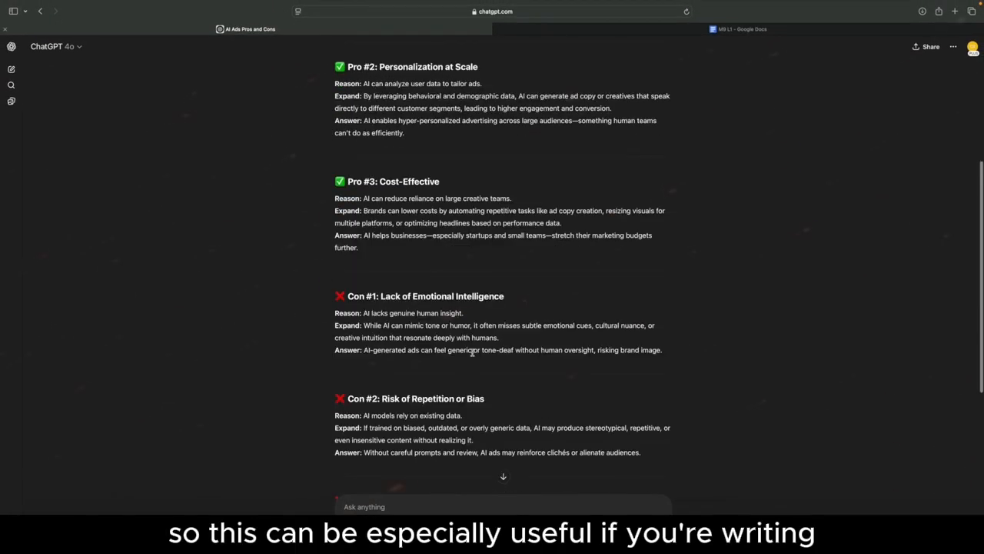
scroll(472, 352, down, 3)
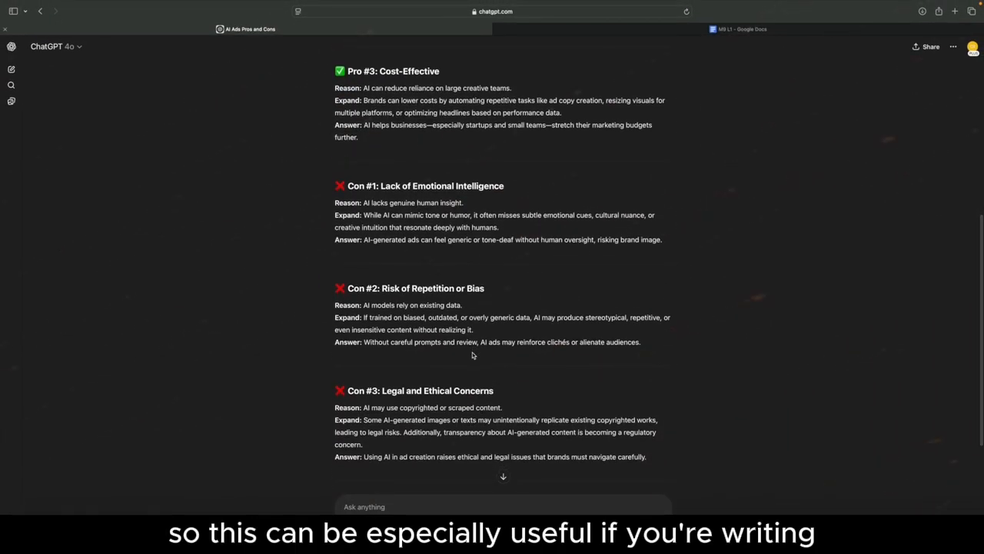
scroll(472, 355, down, 3)
scroll(472, 352, down, 1)
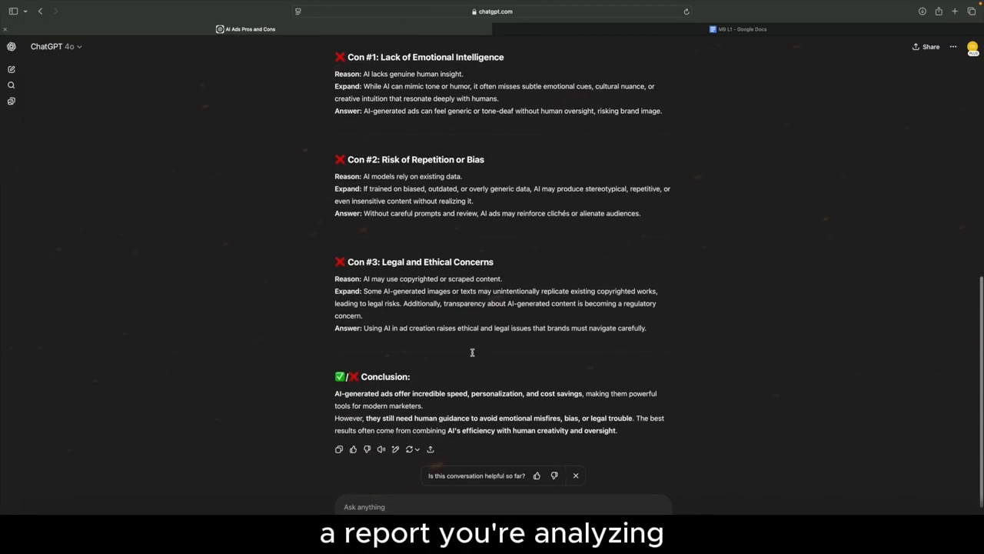
scroll(472, 355, down, 1)
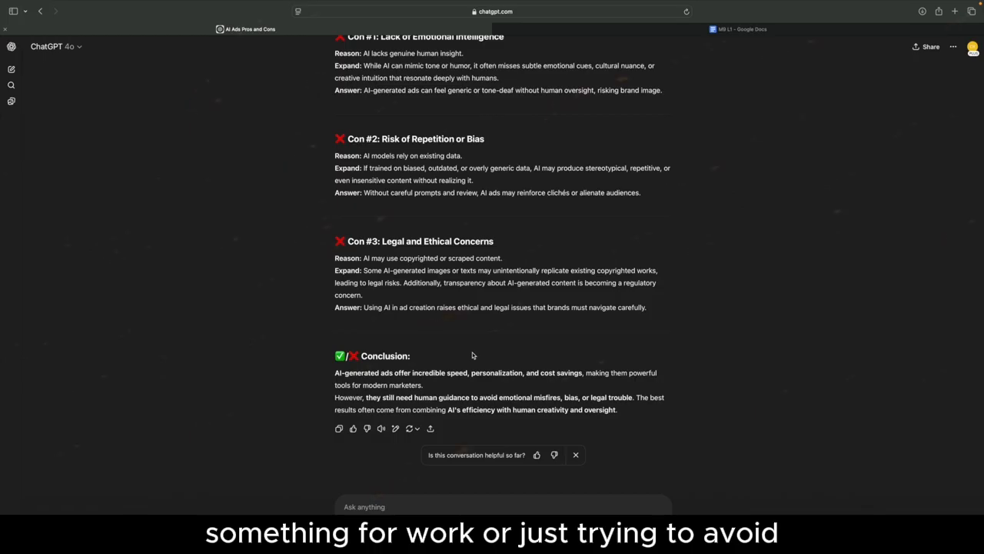
scroll(473, 355, up, 5)
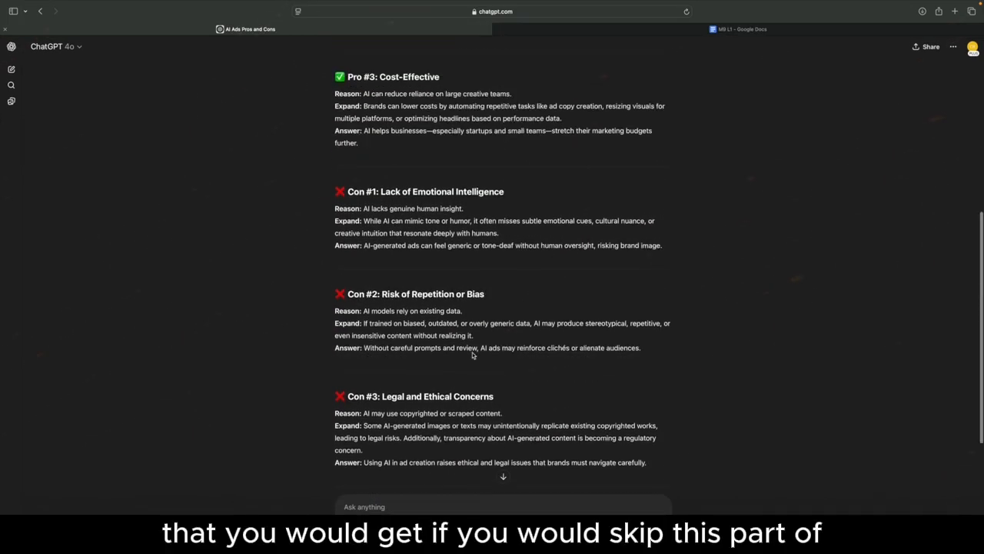
scroll(472, 354, up, 10)
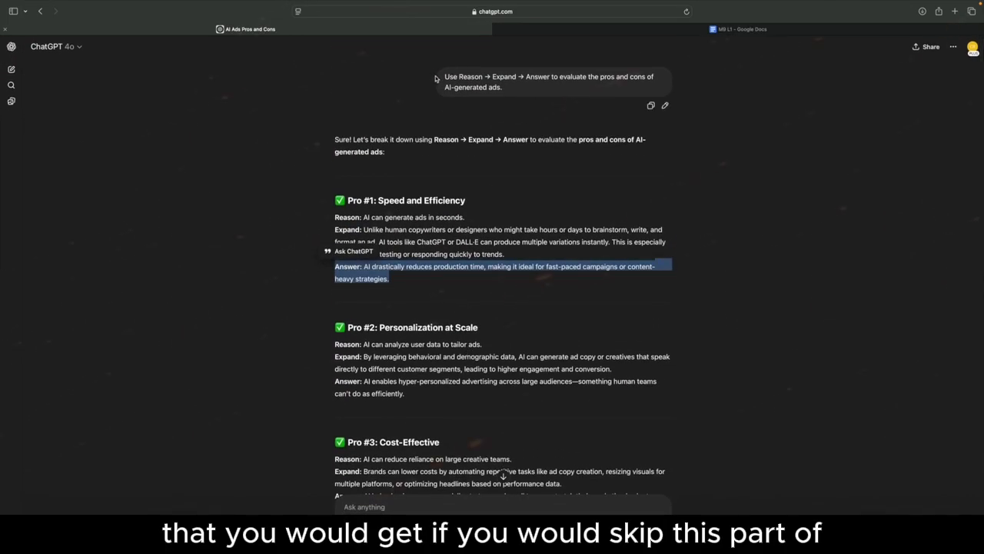
drag(435, 78, 559, 77)
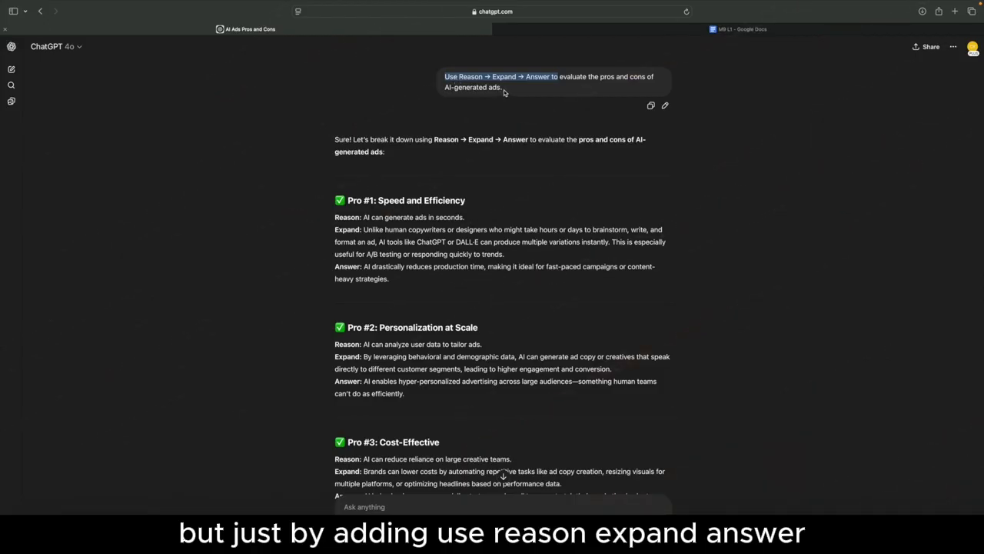
Step: Send the prompt "Use Reason → Expand → Answer to evaluate whether remote workers are more productive than in-office workers." in the same chat
scroll(504, 90, down, 10)
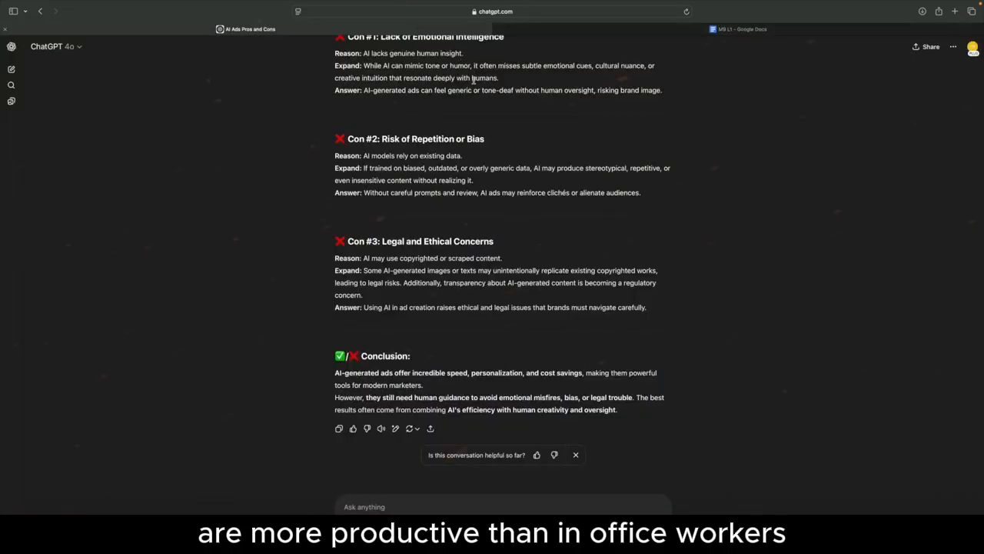
click(415, 29)
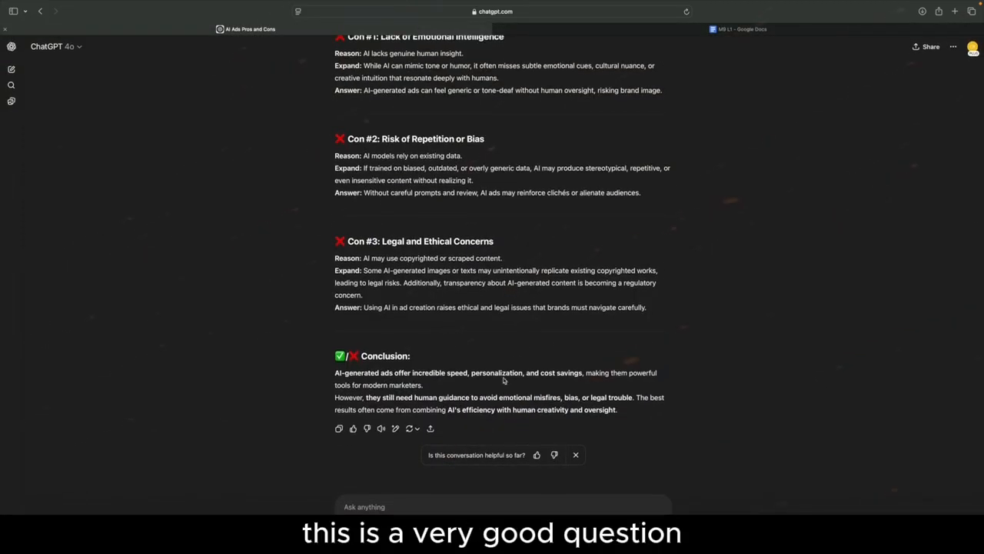
click(373, 508)
text(Use Reason + Expand + Answer to evaluate whether remote workers are more productive than in-office workers.)
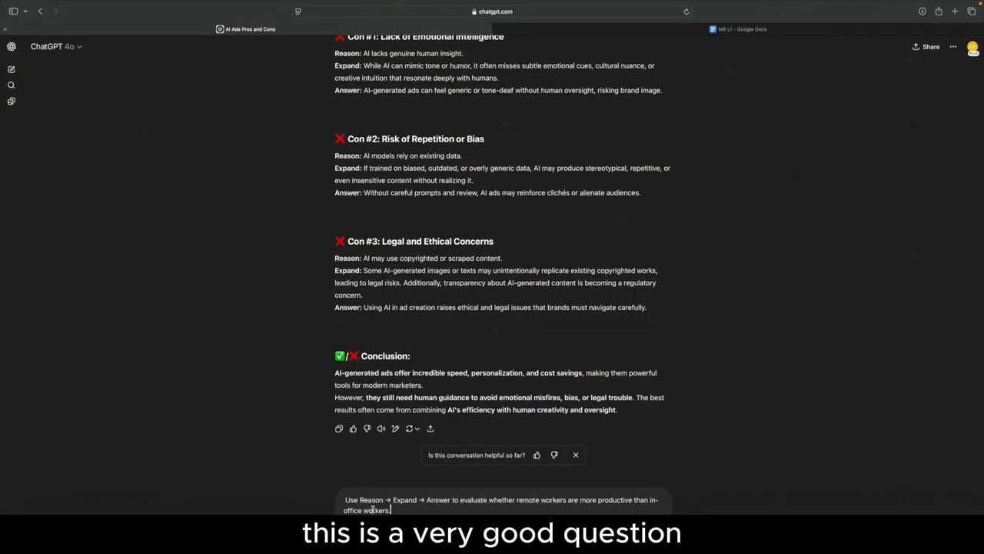
key(Return)
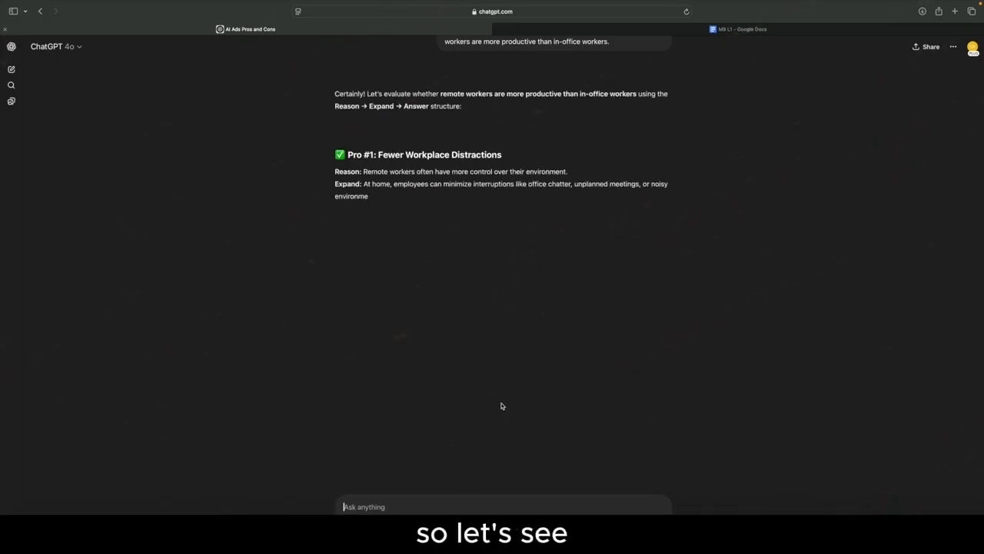
Step: Read the Reason, Expand and Answer lines of the Fewer Workplace Distractions pro in the remote work answer
scroll(500, 405, up, 2)
scroll(383, 267, up, 1)
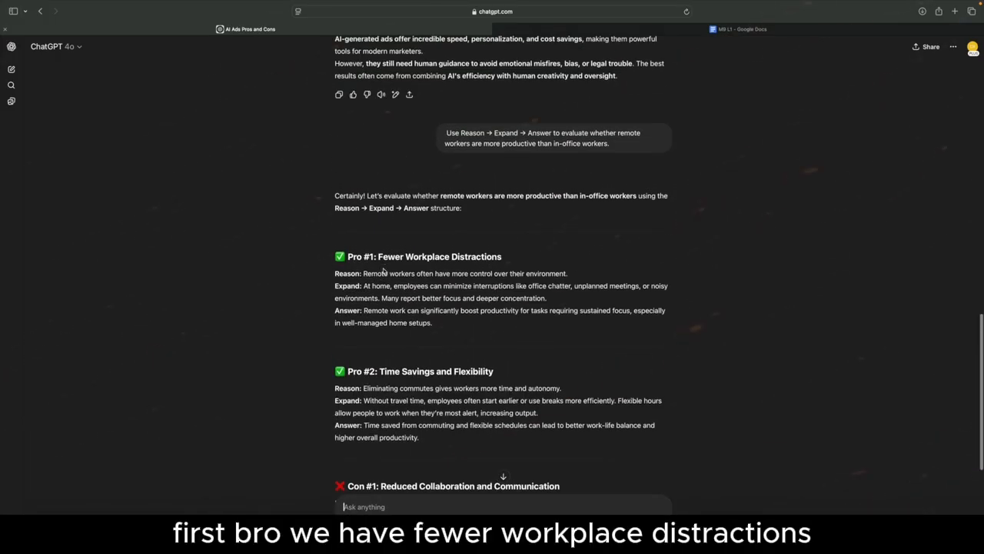
scroll(363, 271, down, 2)
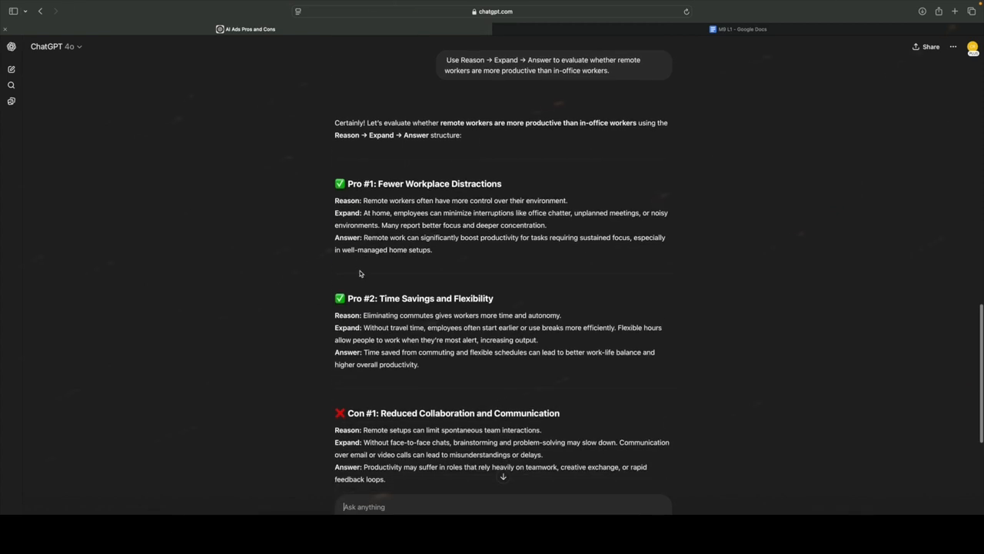
scroll(338, 246, down, 1)
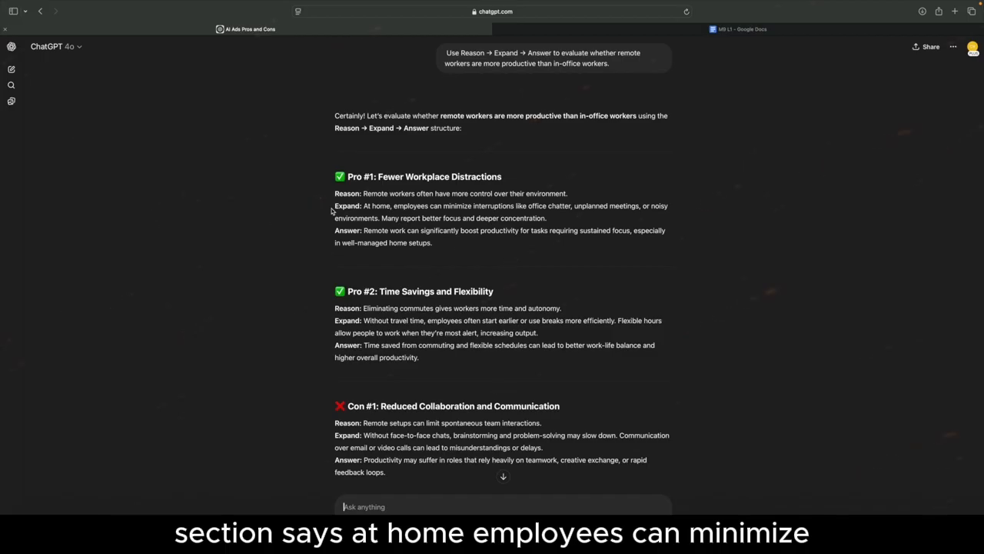
scroll(375, 208, down, 1)
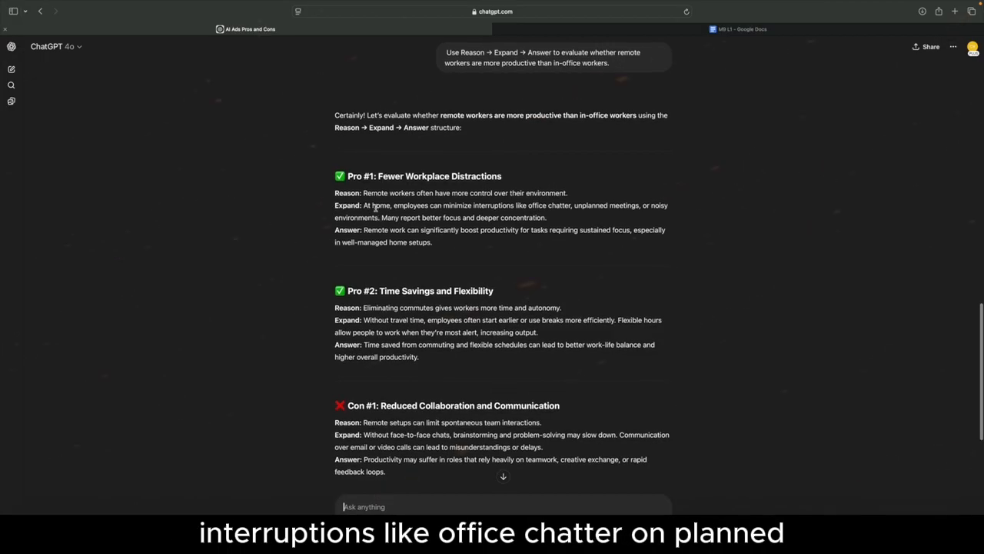
scroll(375, 207, down, 1)
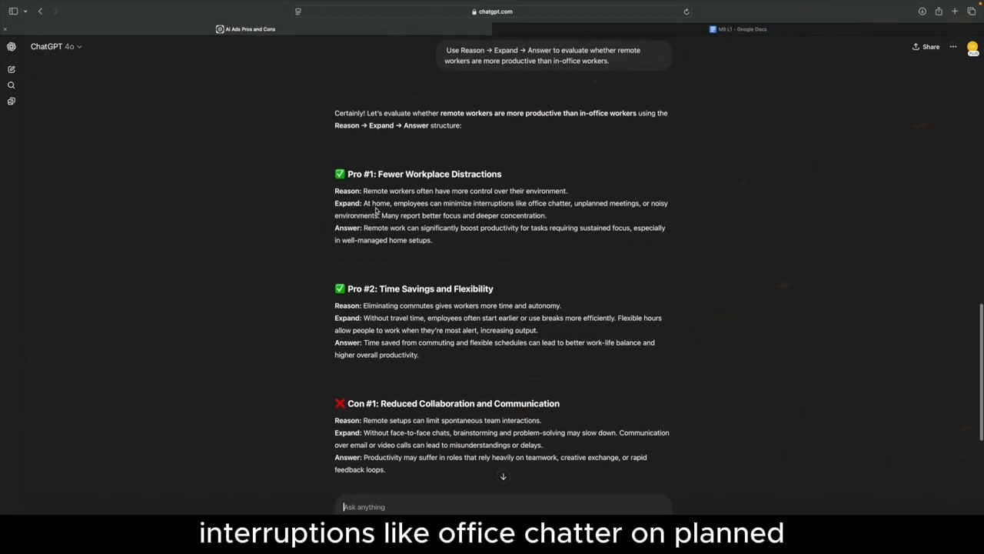
scroll(376, 209, down, 1)
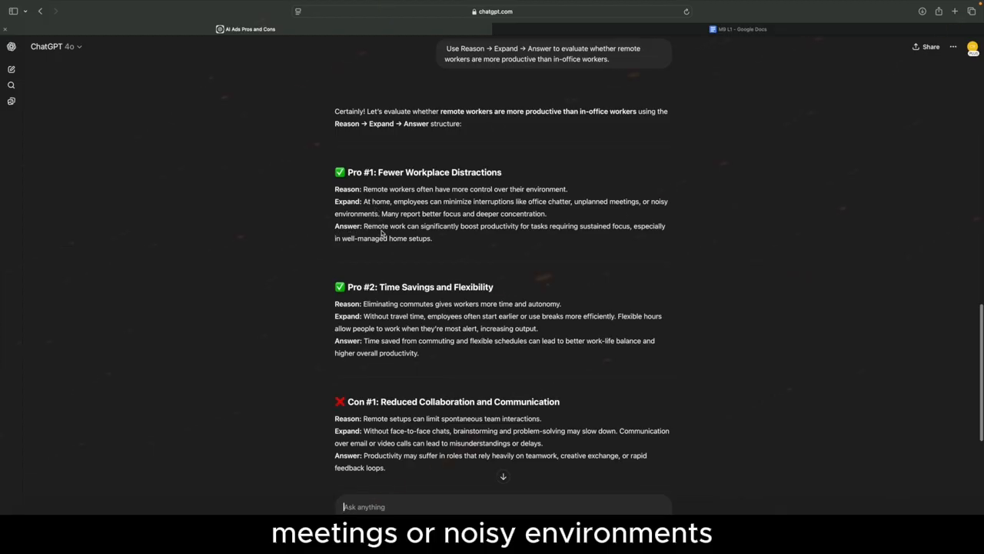
scroll(383, 234, down, 1)
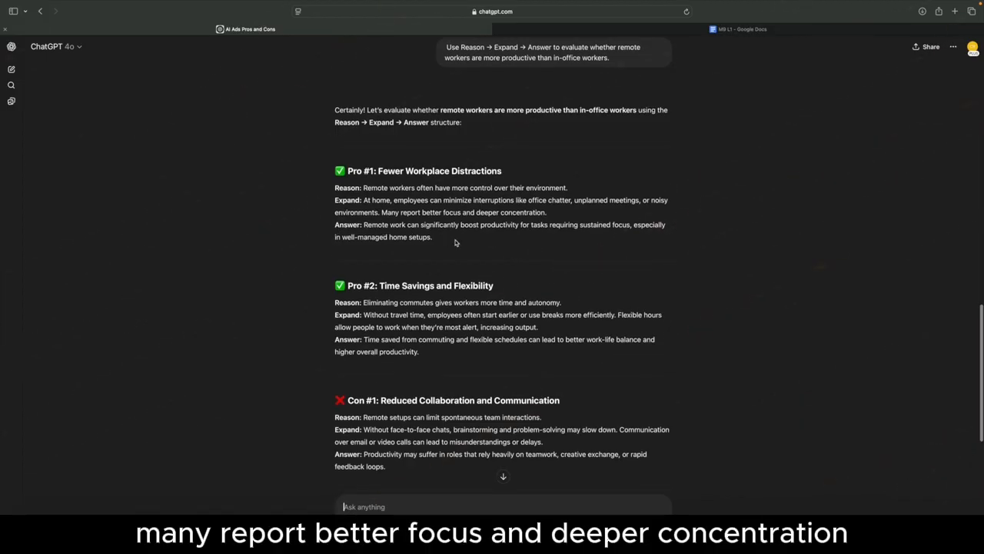
scroll(499, 232, up, 1)
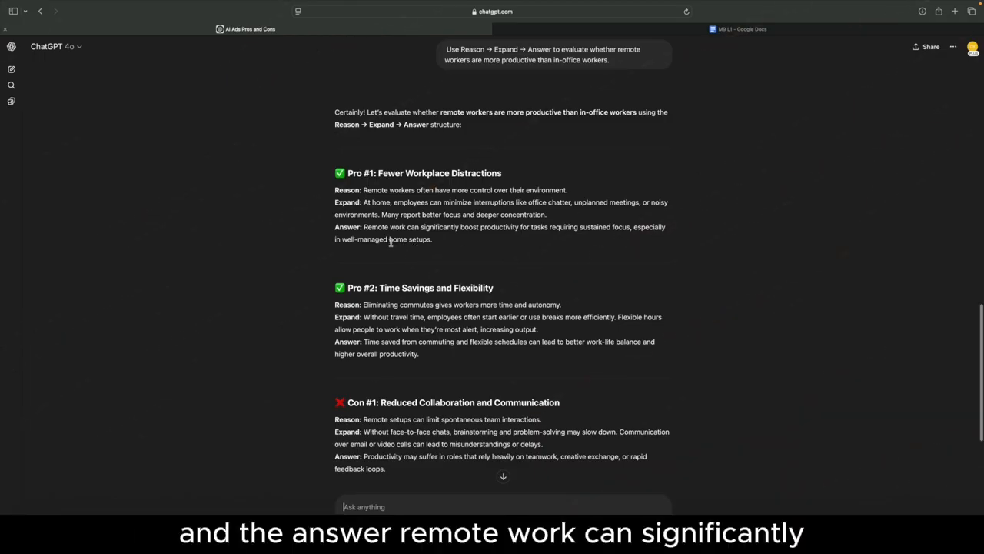
scroll(463, 245, down, 1)
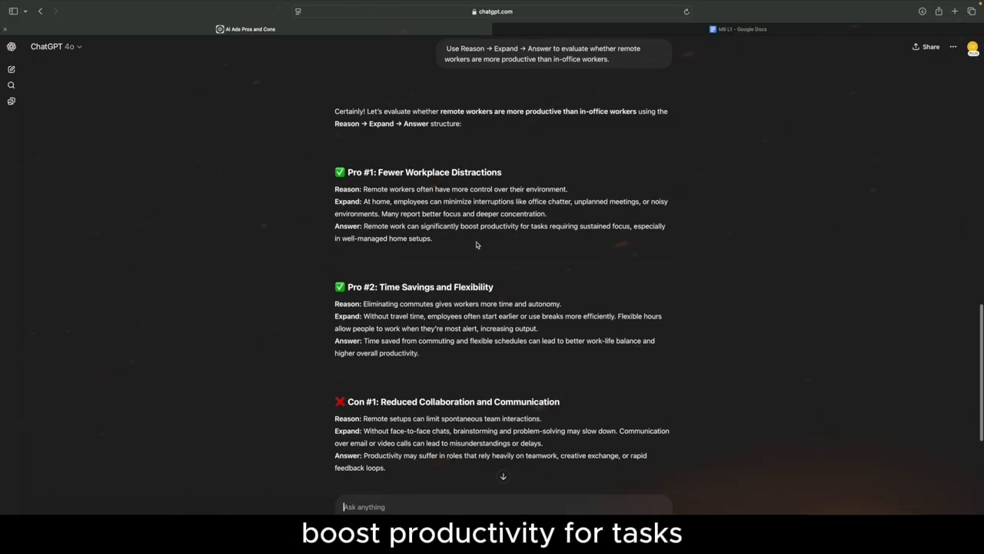
scroll(560, 246, down, 1)
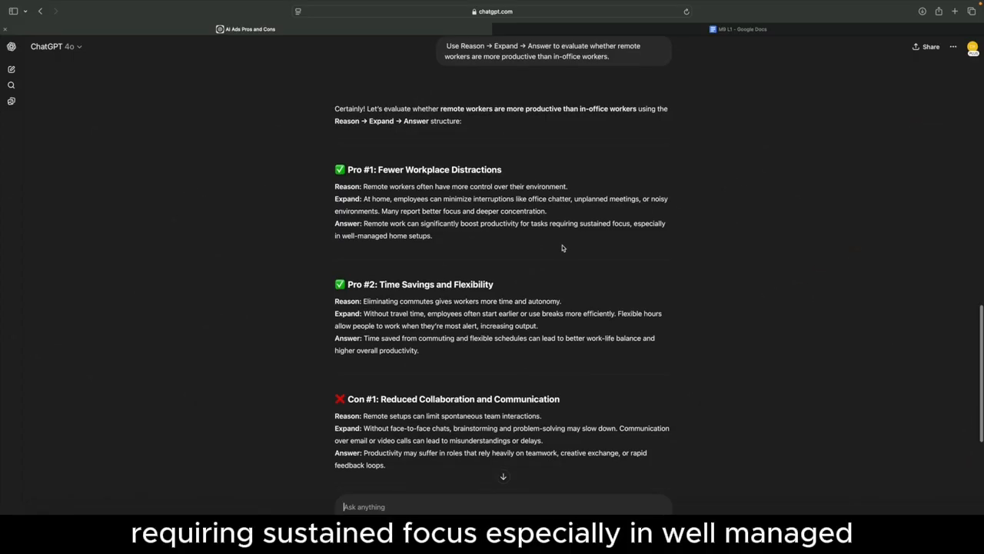
scroll(561, 245, down, 1)
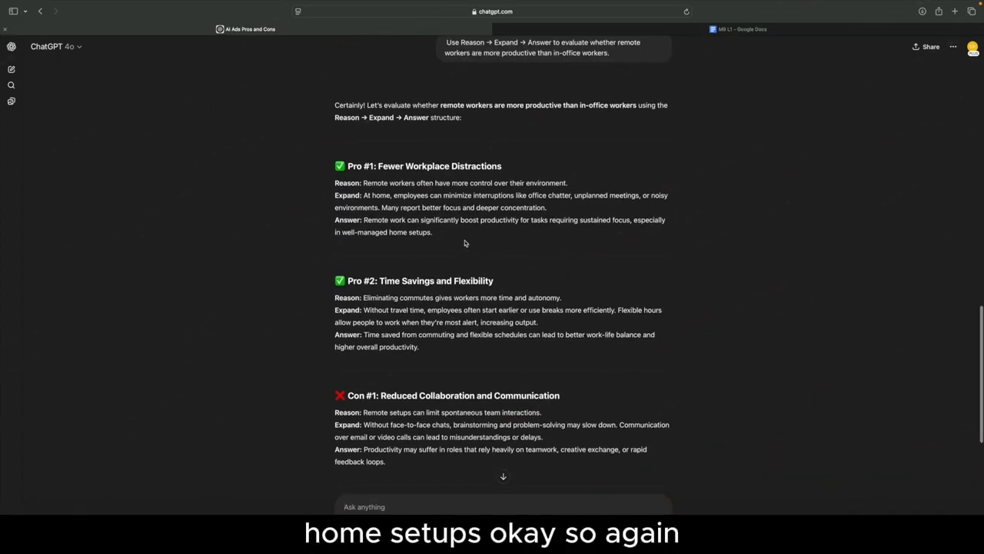
Step: Skim the whole remote work answer, from the sent prompt through the pros and cons to the Conclusion
scroll(465, 243, down, 6)
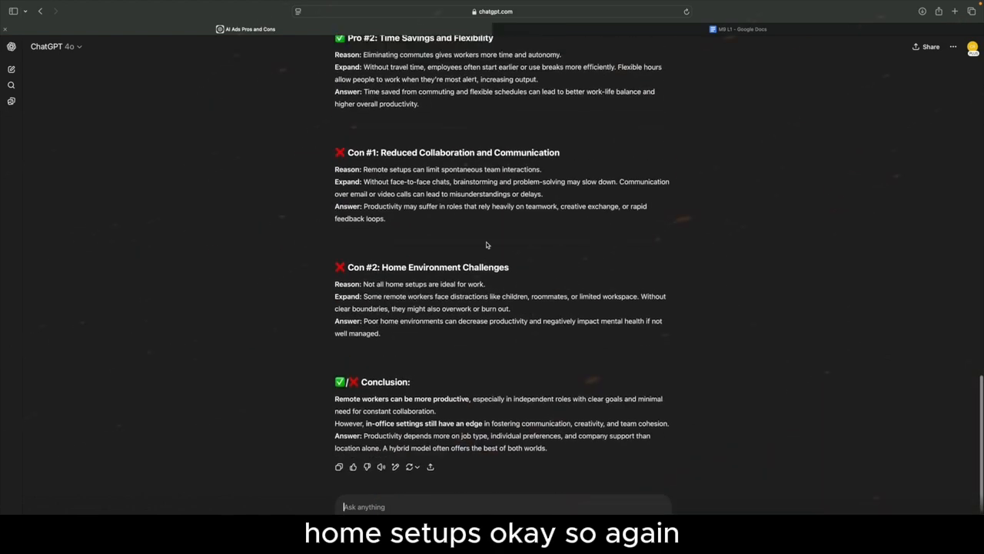
scroll(486, 245, up, 10)
scroll(486, 244, down, 6)
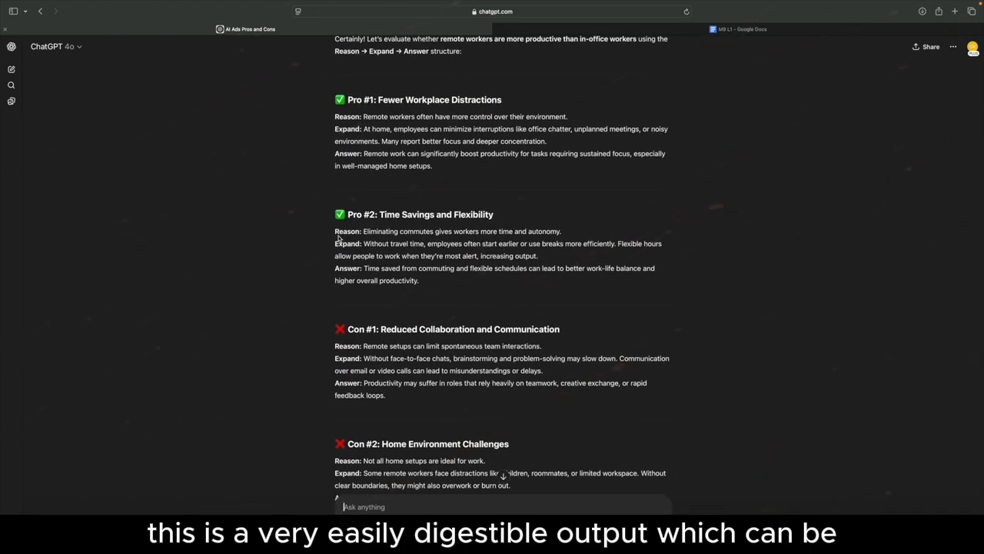
scroll(414, 254, down, 3)
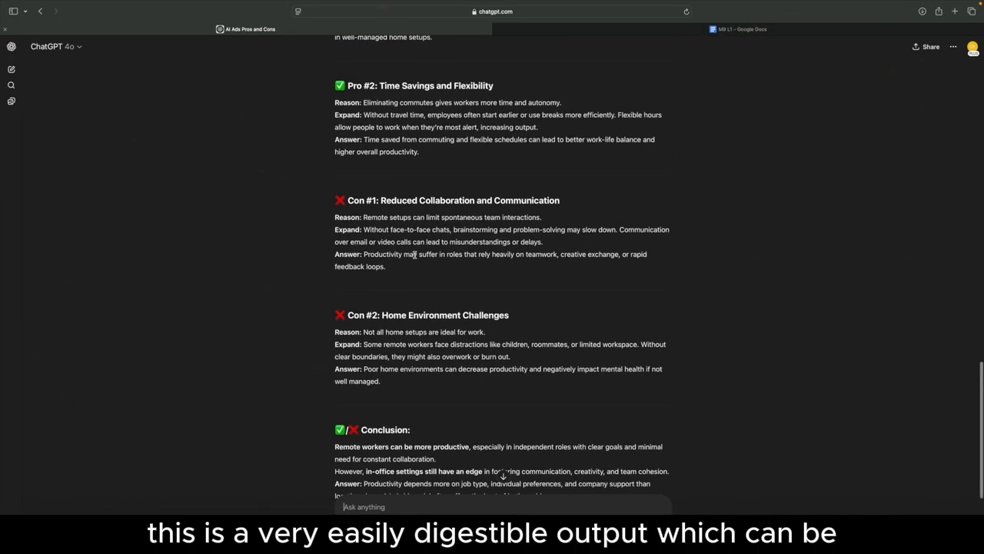
scroll(415, 254, down, 2)
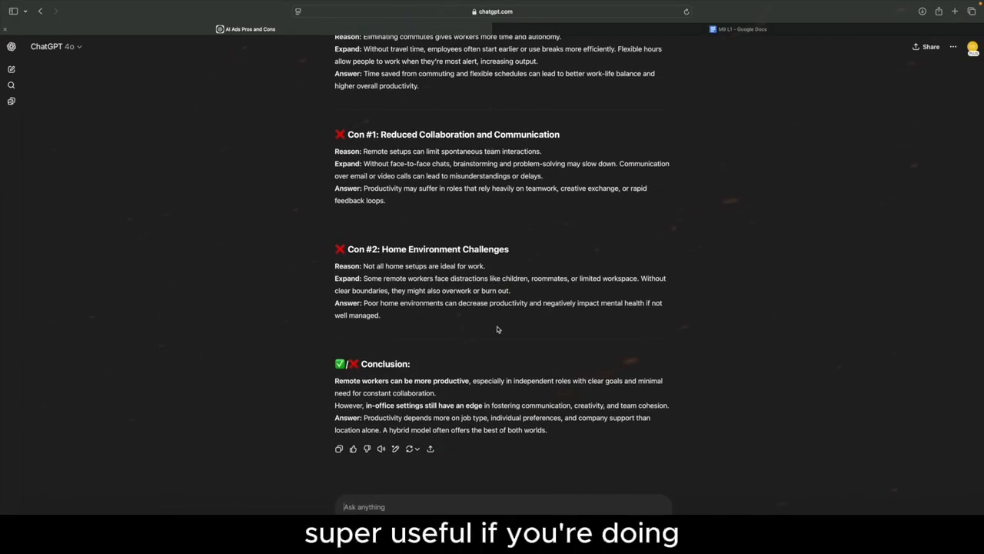
scroll(412, 321, up, 7)
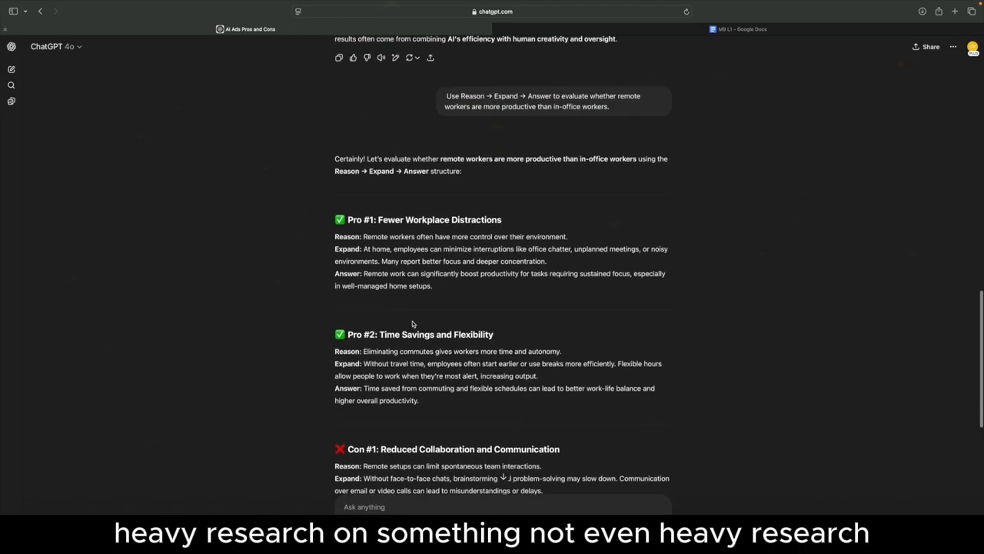
scroll(412, 320, down, 7)
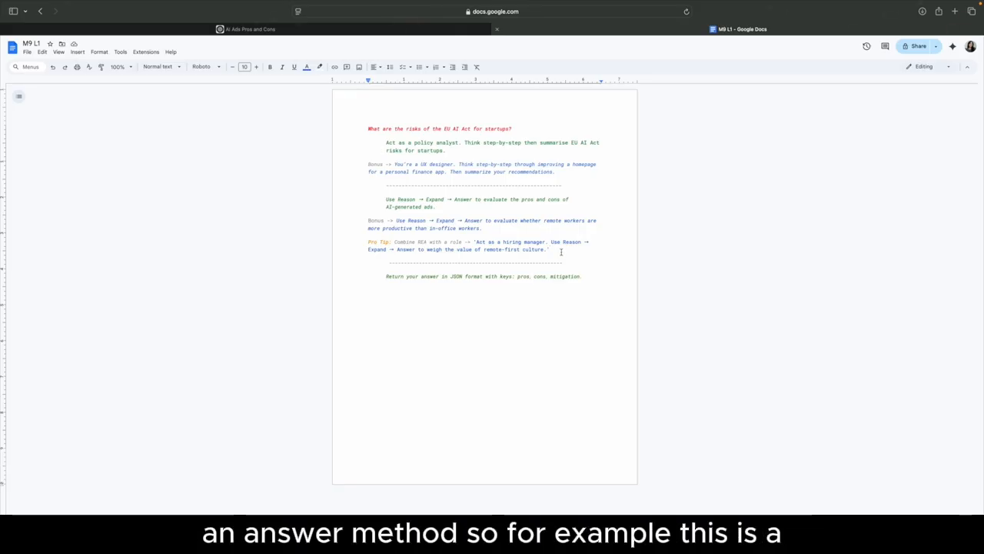
Step: Examine the pro tip in the Google Docs prompt page that combines the hiring manager role with Reason → Expand → Answer
drag(474, 241, 586, 255)
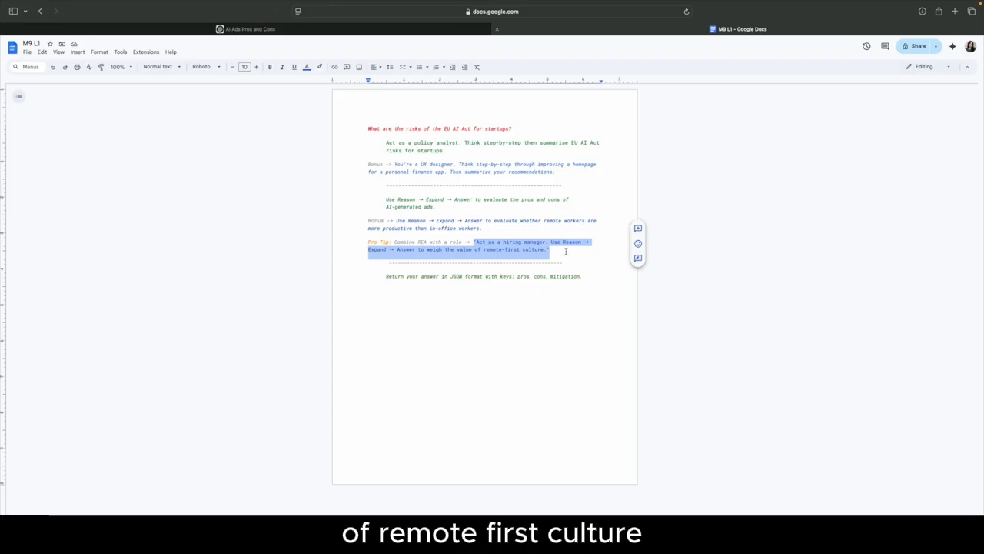
click(562, 250)
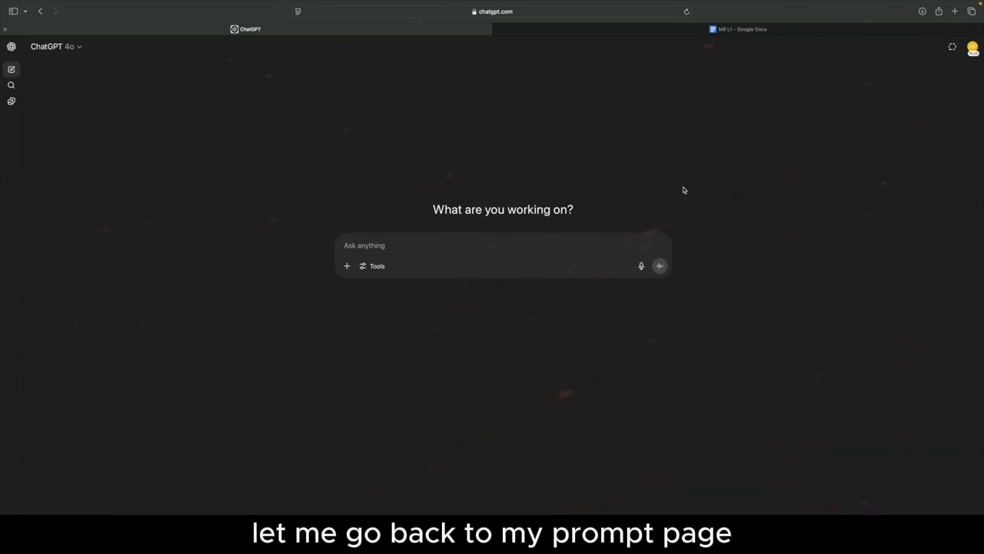
Step: Copy "Return your answer in JSON format with keys: pros, cons, mitigation." from the Google Docs prompt page and send it in a new ChatGPT chat
click(645, 27)
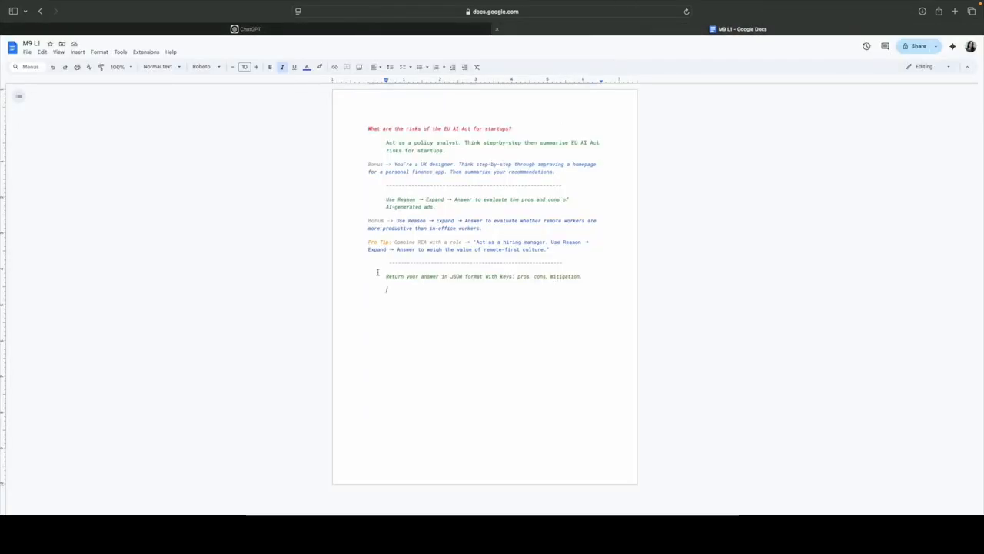
drag(386, 276, 582, 277)
key(super+c)
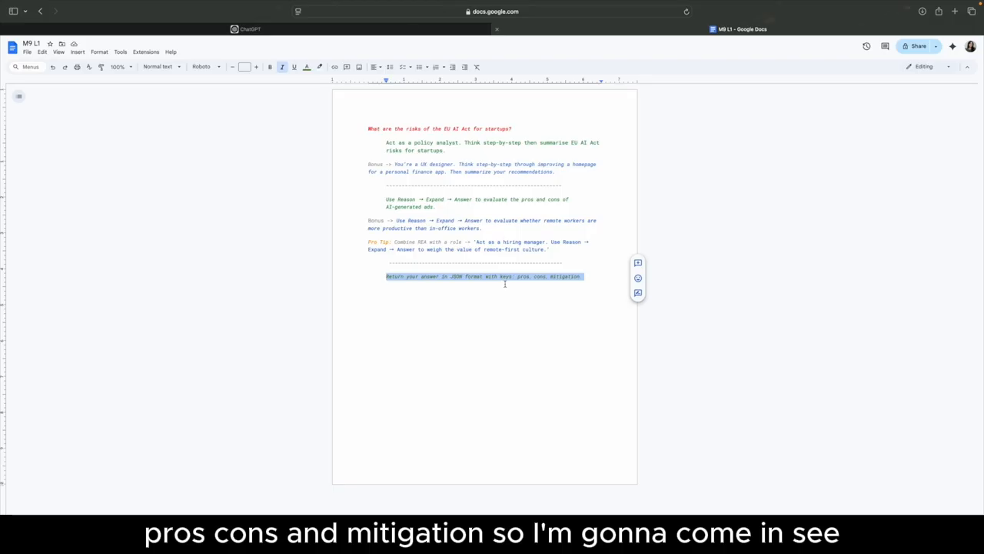
click(354, 29)
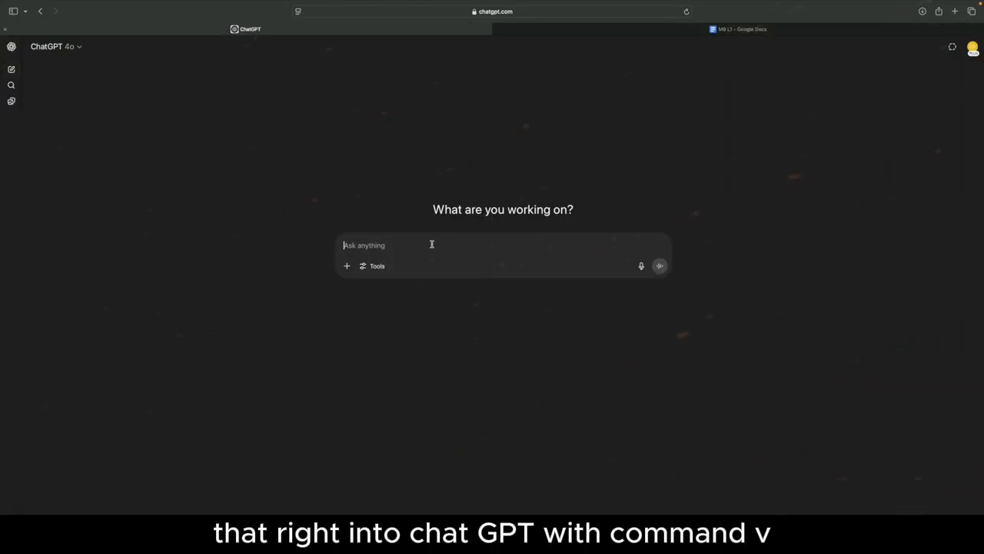
key(super+v)
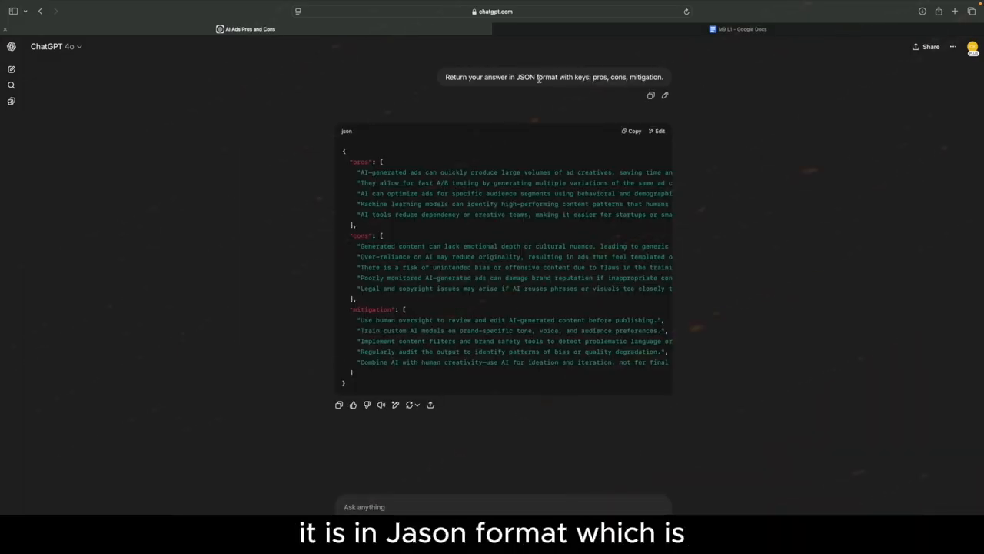
drag(534, 77, 515, 76)
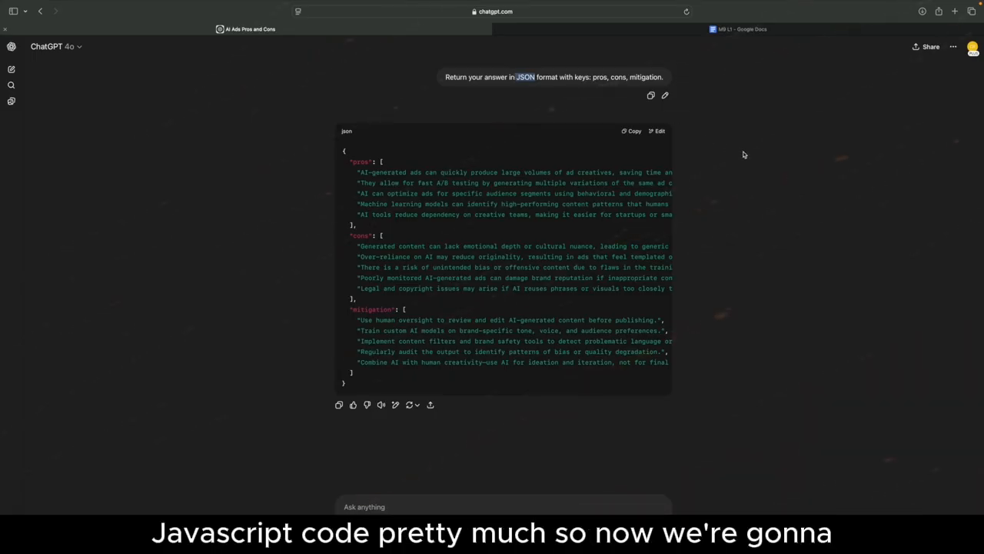
Step: Read the full pros, cons and mitigation entries of the JSON answer and highlight "JSON format" in the sent prompt
scroll(483, 222, right, 5)
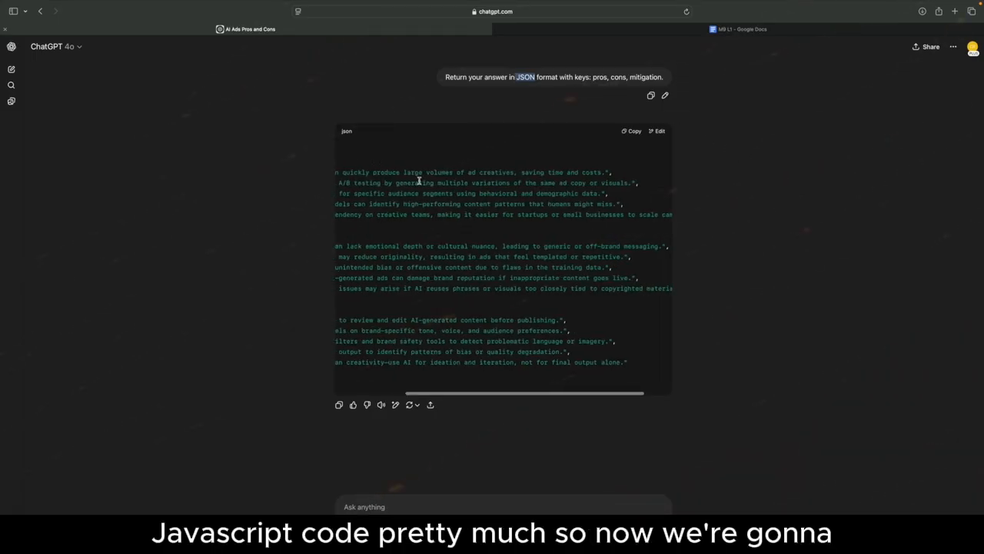
scroll(346, 177, left, 5)
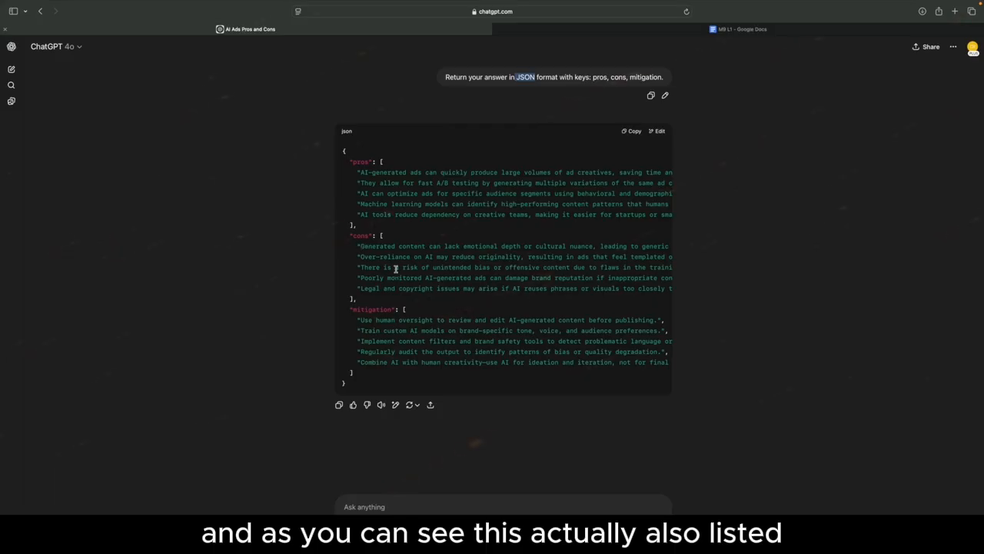
scroll(355, 250, right, 2)
scroll(353, 247, left, 2)
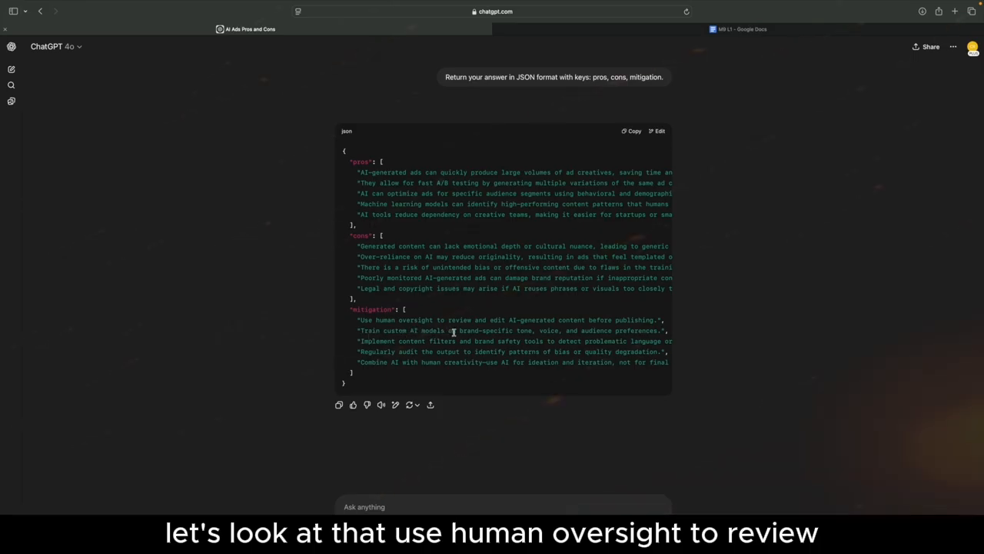
scroll(523, 336, right, 3)
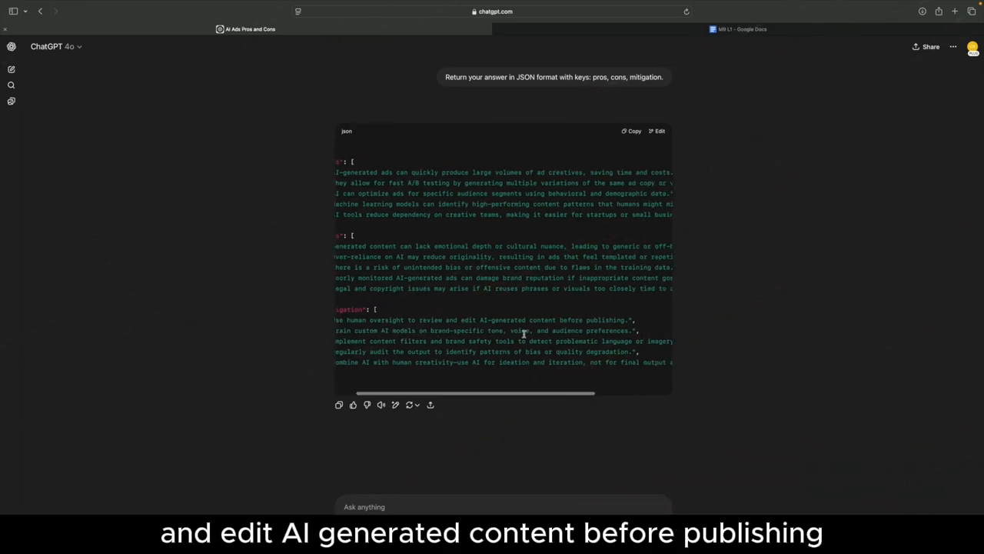
scroll(520, 340, left, 3)
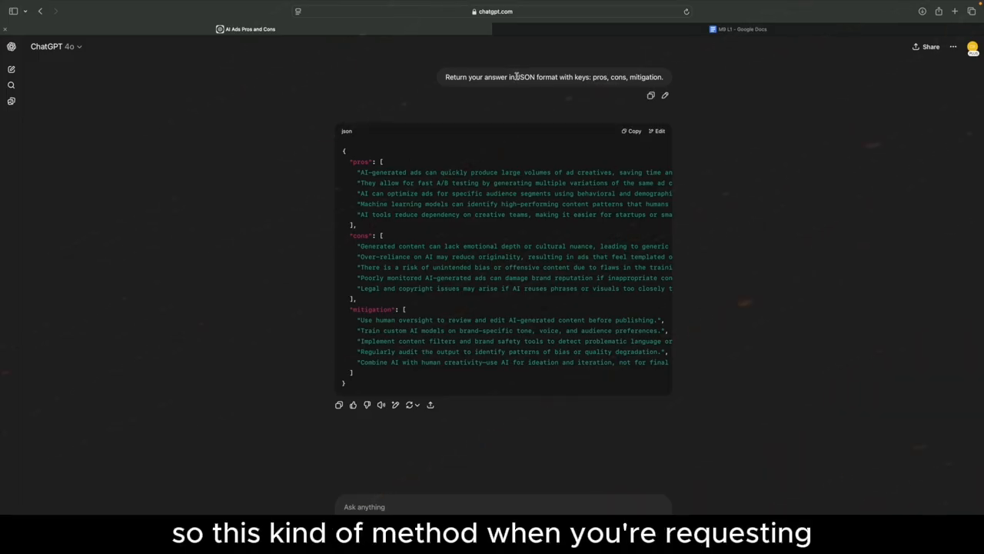
drag(516, 76, 567, 74)
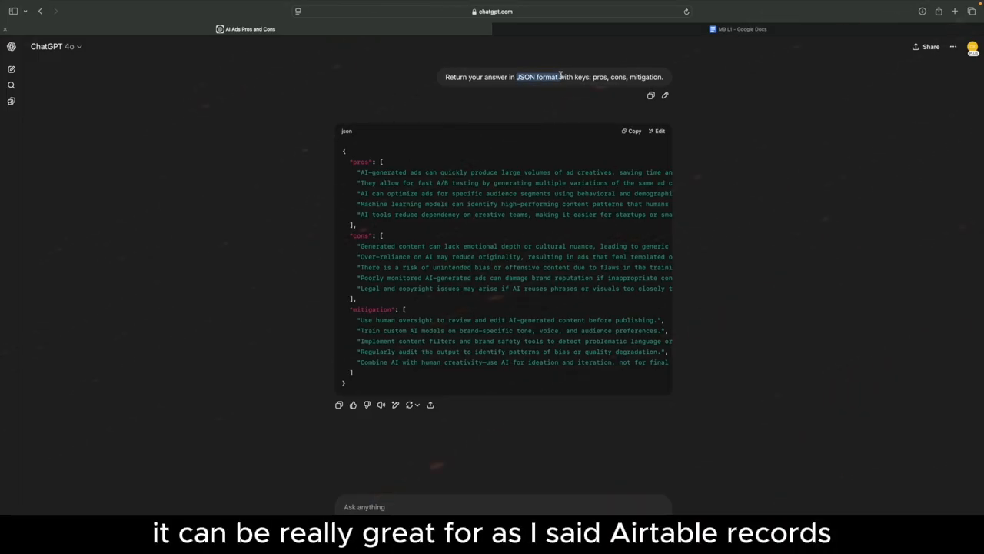
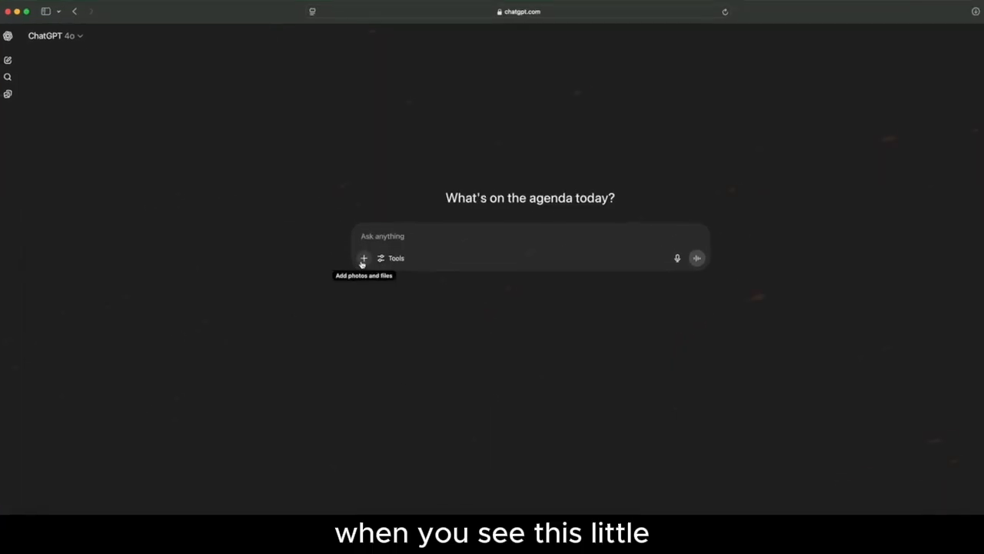
Step: Attach Module 9 Lesson 2 sales_Q1.csv and Module 9 Lesson 2 sales_Q2.csv from the desktop to the new chat, and make the browser window full screen
click(363, 259)
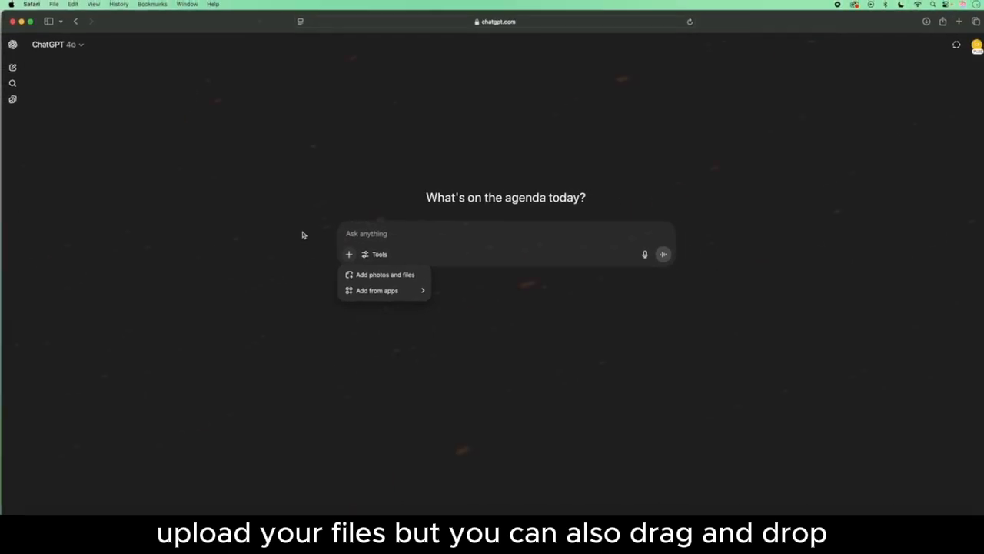
click(288, 222)
drag(150, 23, 222, 17)
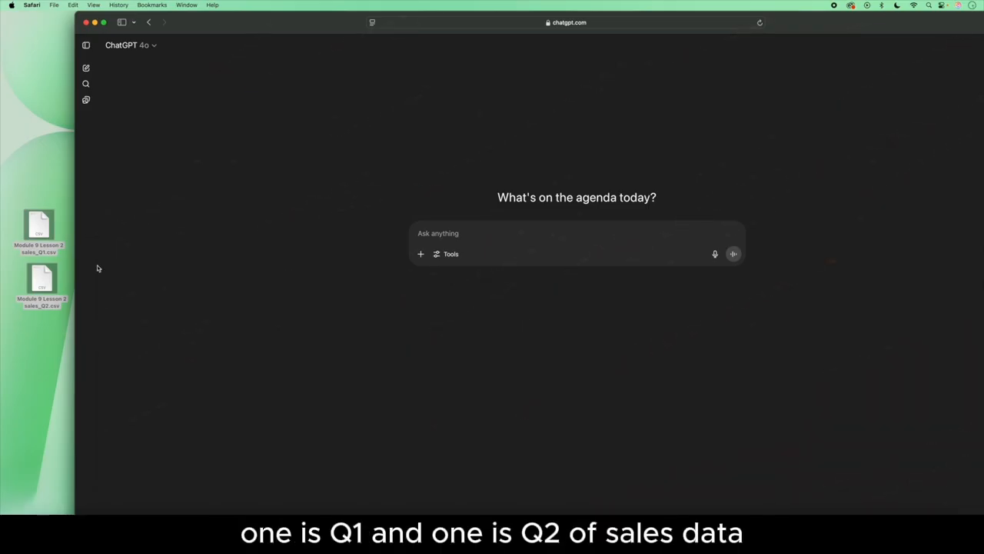
click(50, 232)
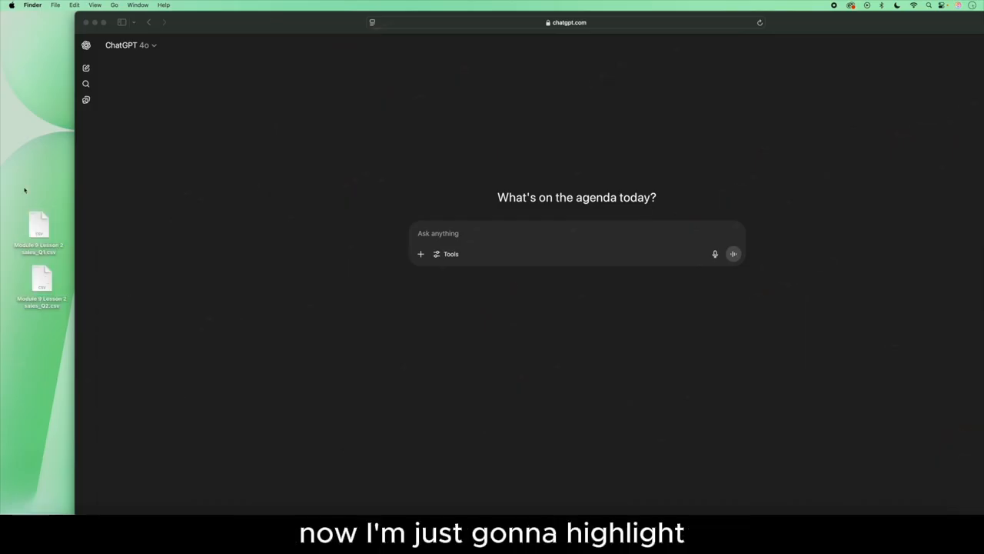
drag(48, 229, 462, 223)
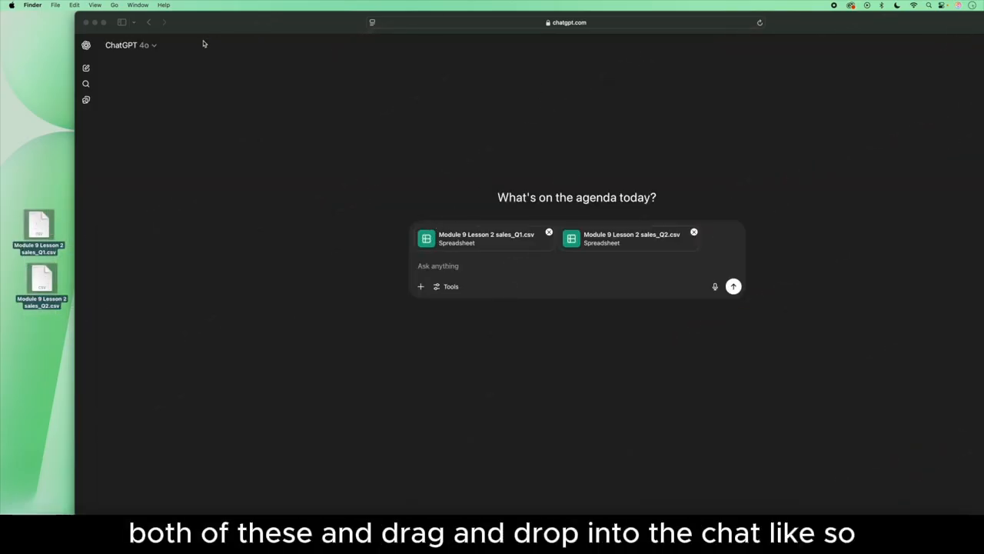
click(105, 23)
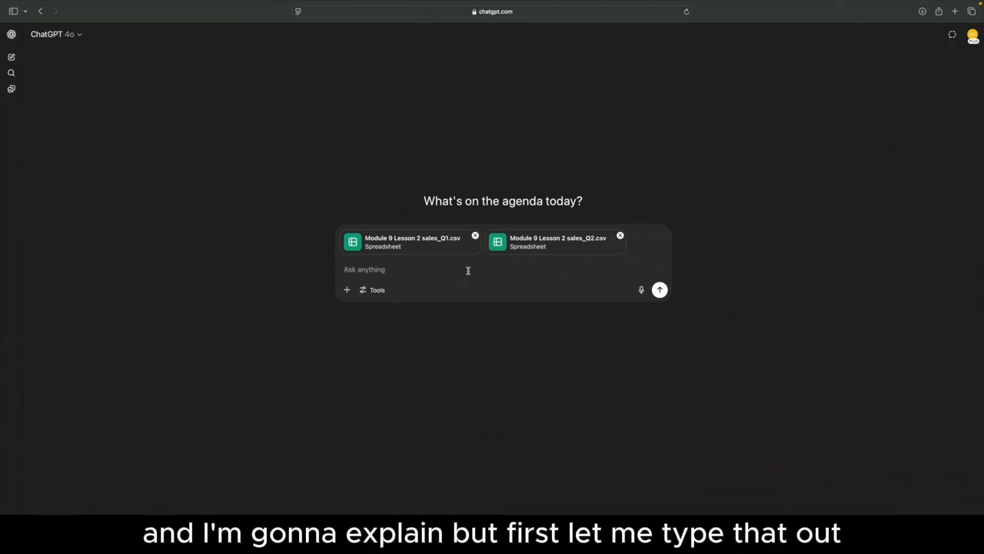
Step: Send the prompt "Merge, fill nulls=0, pivot total revenue by month, draw line and bar charts." with the two attached sales CSV files
text(Merge,)
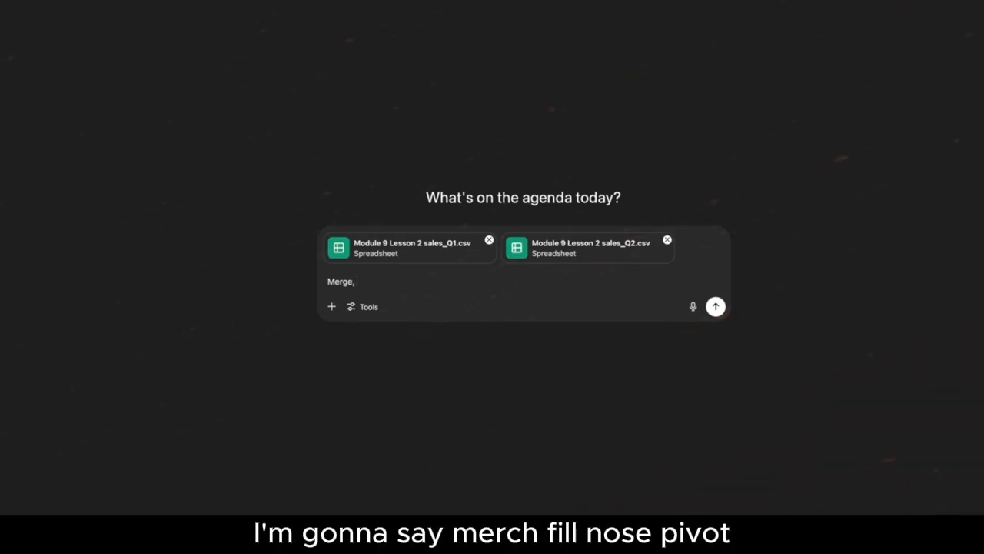
text(fill nulls=0, pivot)
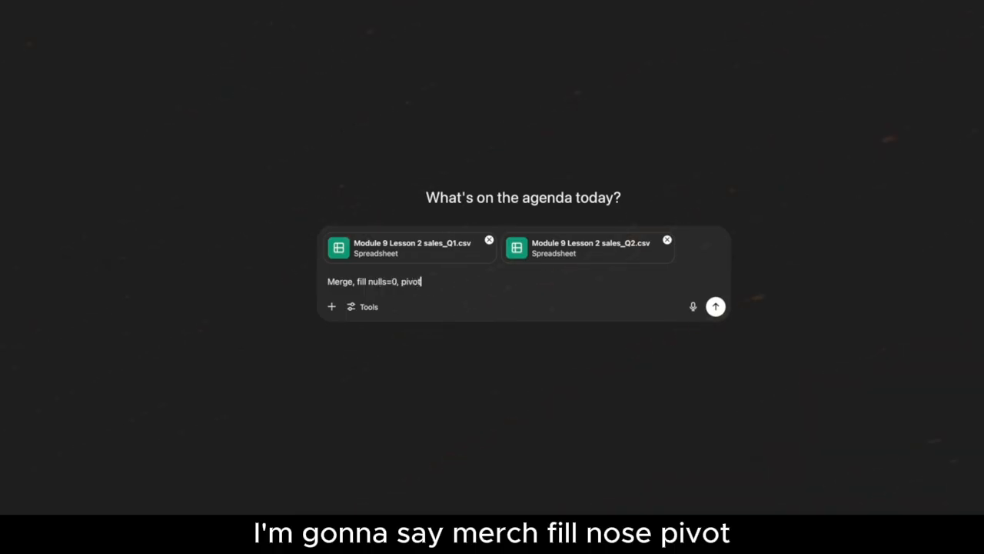
text( total)
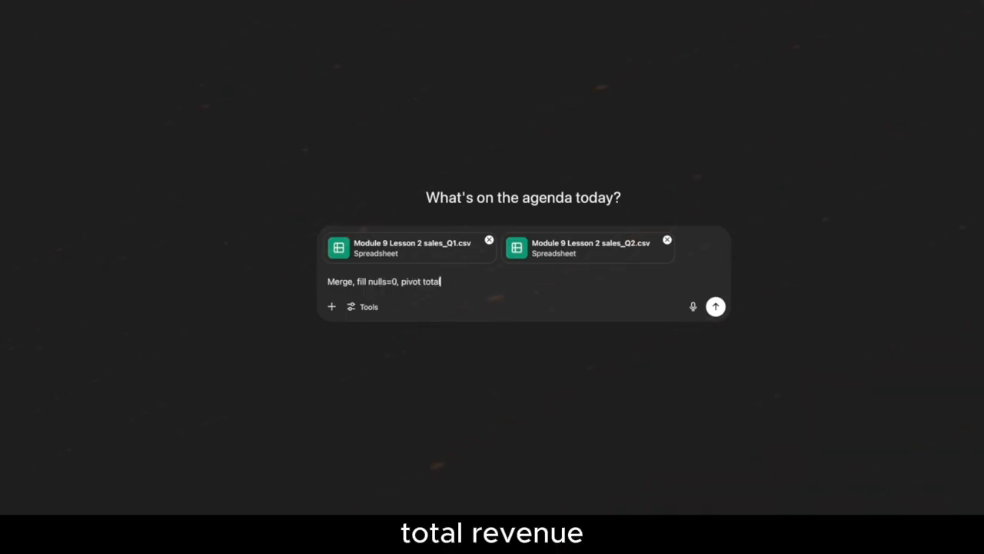
text( revenue )
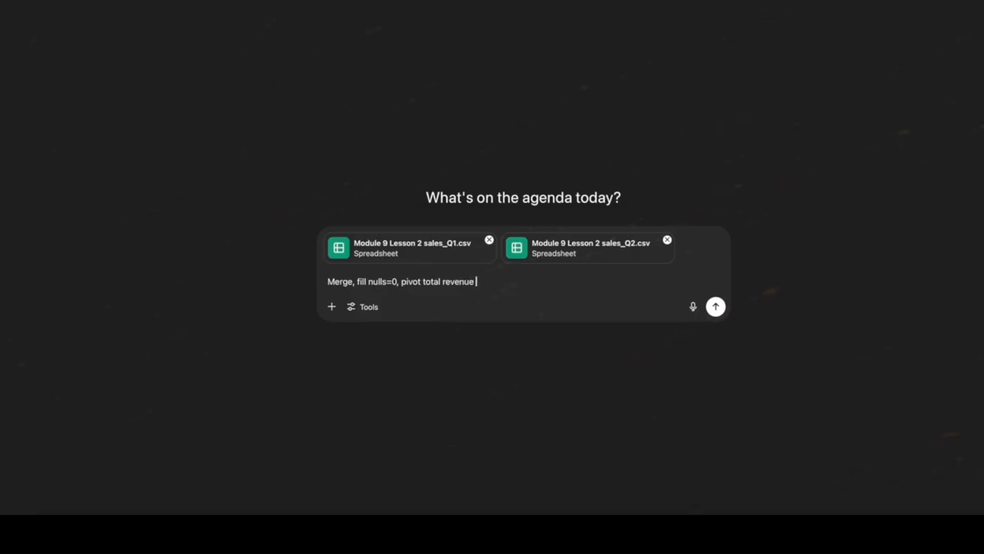
text(by month, draw line and b)
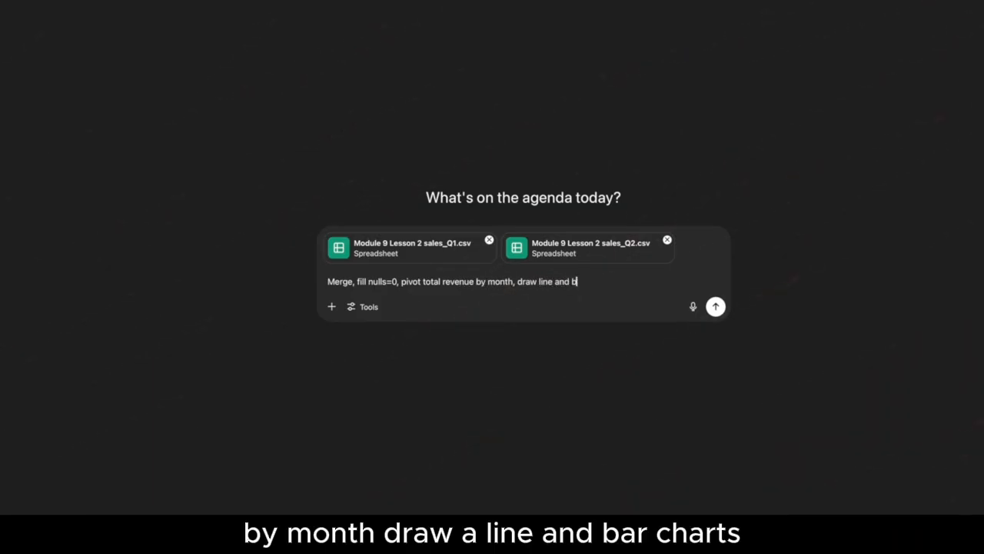
text(ar charts.)
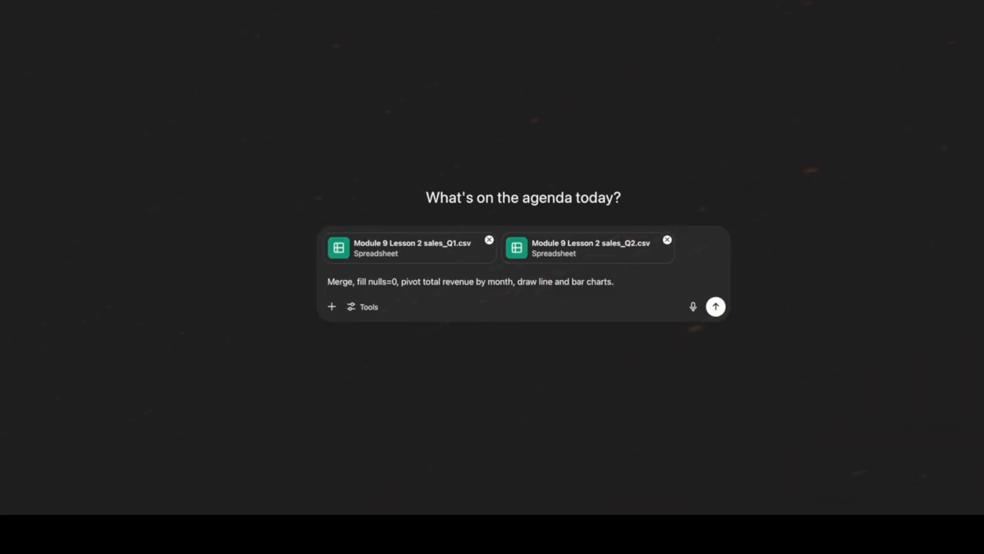
key(Return)
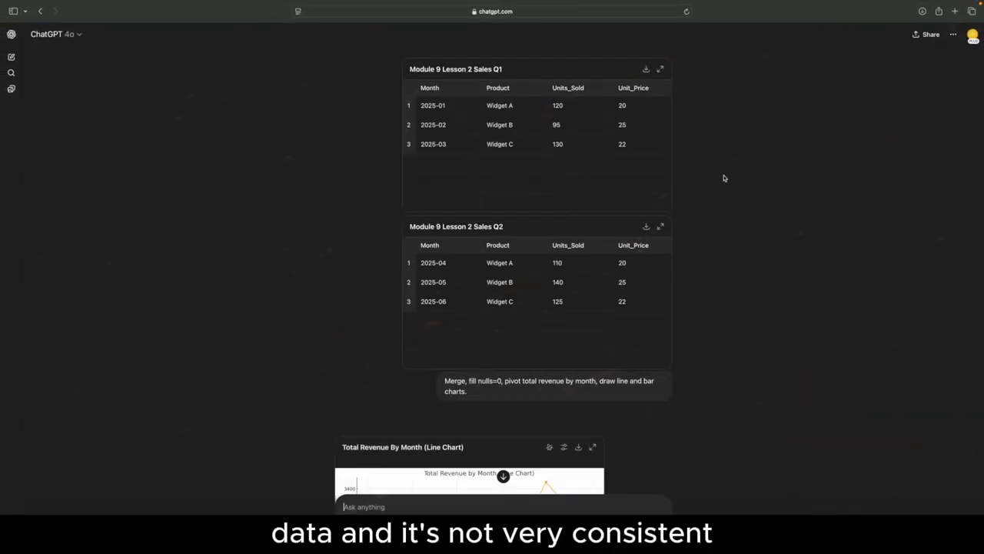
Step: Review the generated line chart, bar chart and revenue-by-month table against the Q1 and Q2 source tables
scroll(716, 273, down, 10)
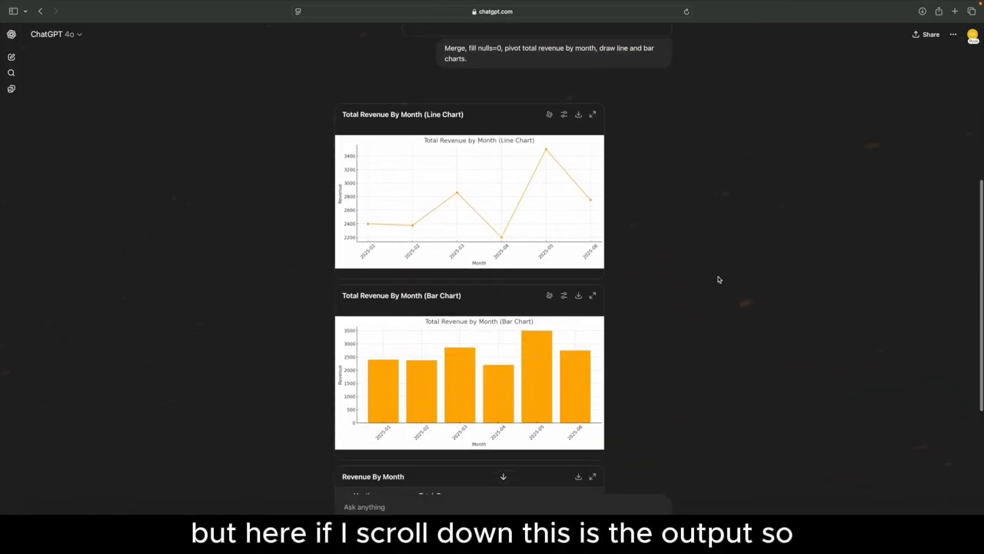
scroll(719, 280, down, 3)
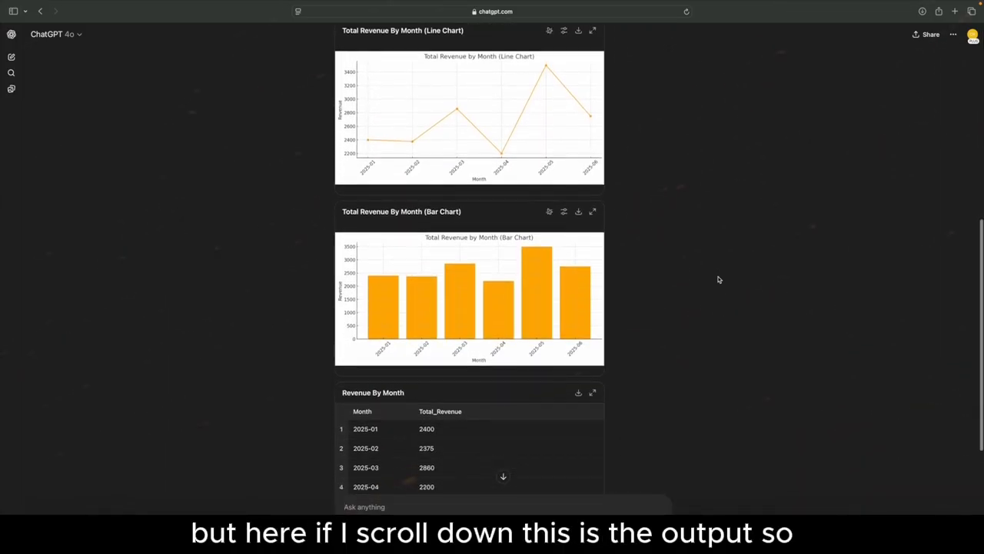
scroll(718, 279, up, 3)
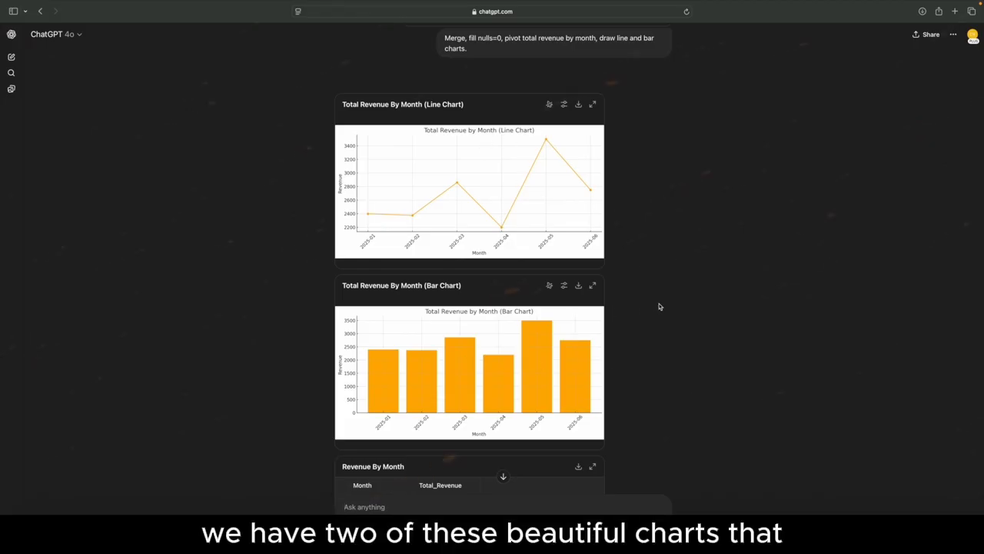
scroll(664, 297, up, 1)
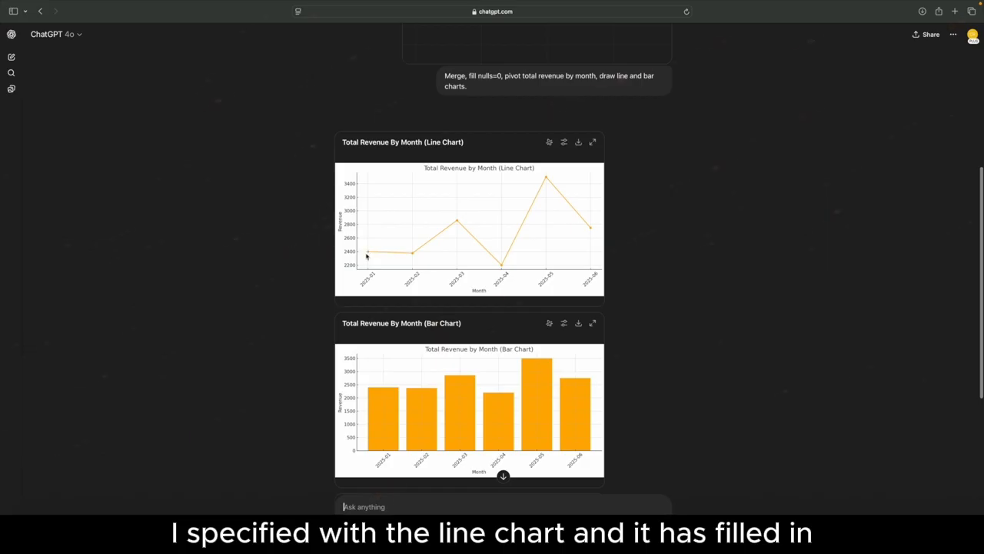
scroll(382, 256, up, 1)
scroll(382, 256, down, 1)
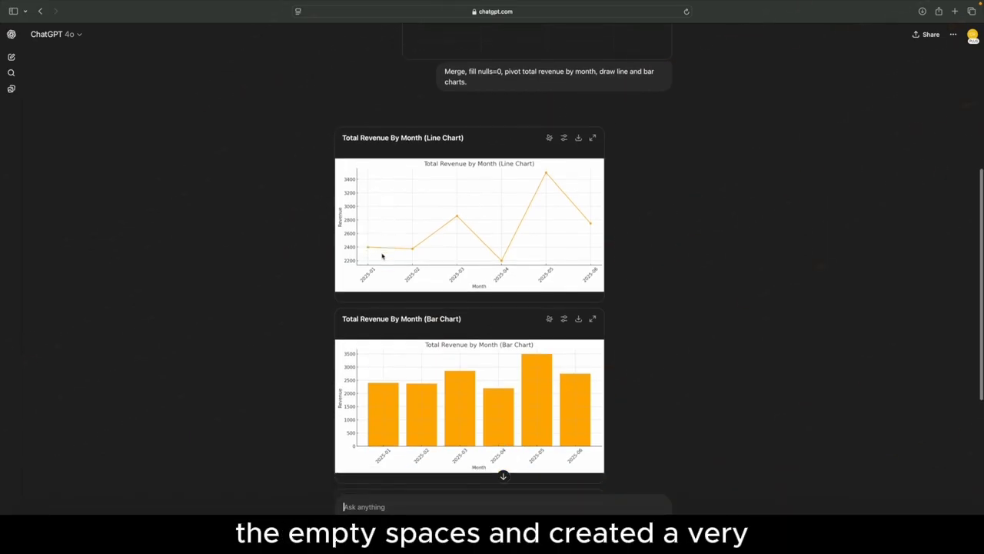
scroll(382, 256, up, 1)
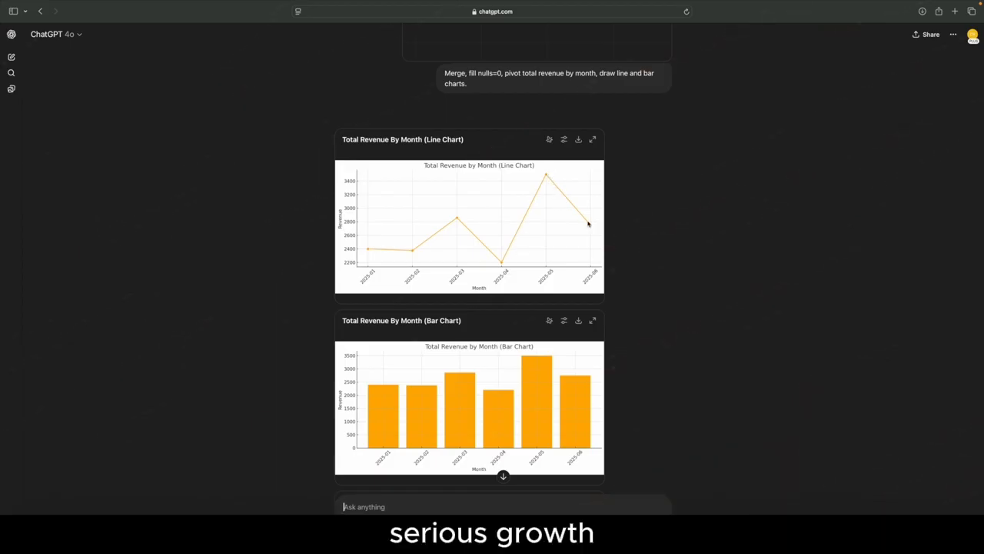
scroll(622, 271, down, 3)
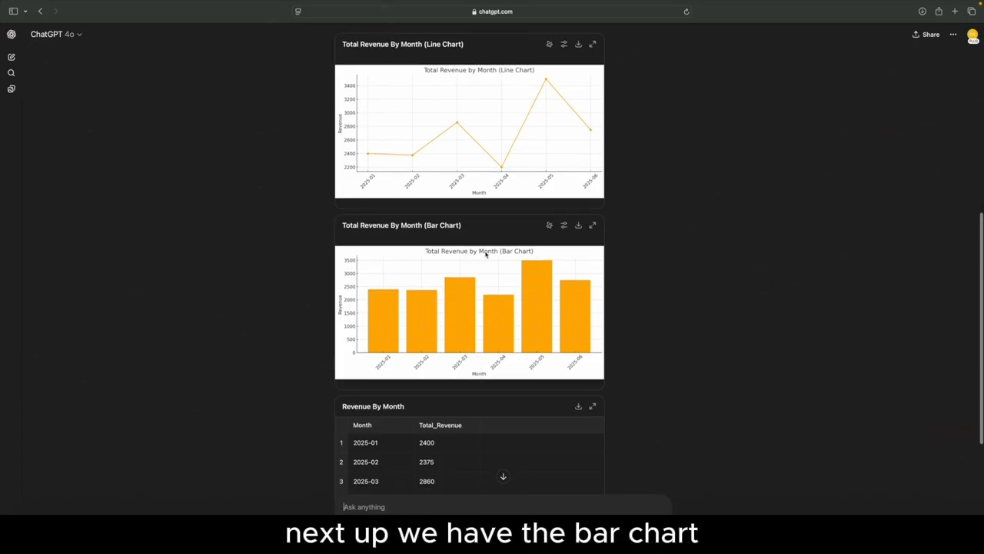
scroll(638, 265, down, 1)
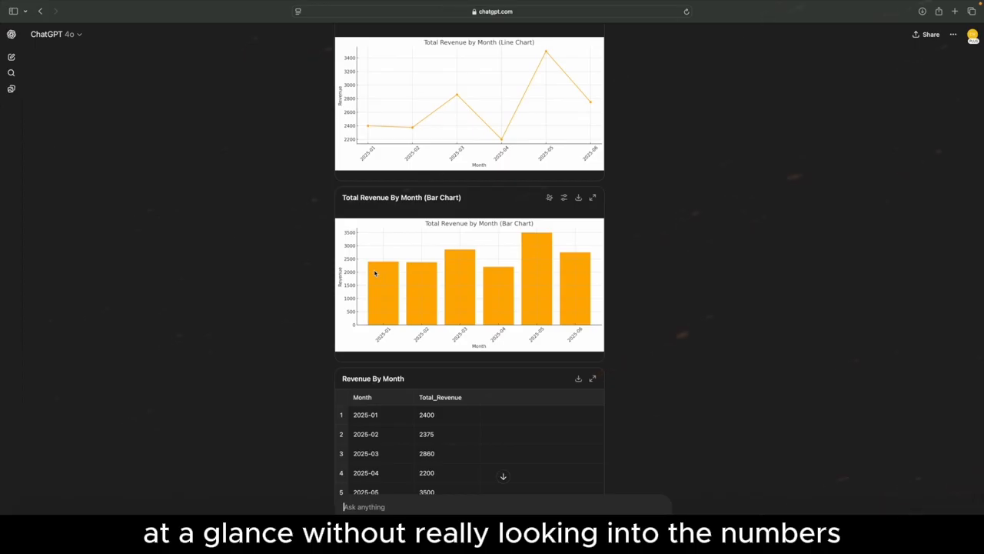
scroll(375, 272, down, 3)
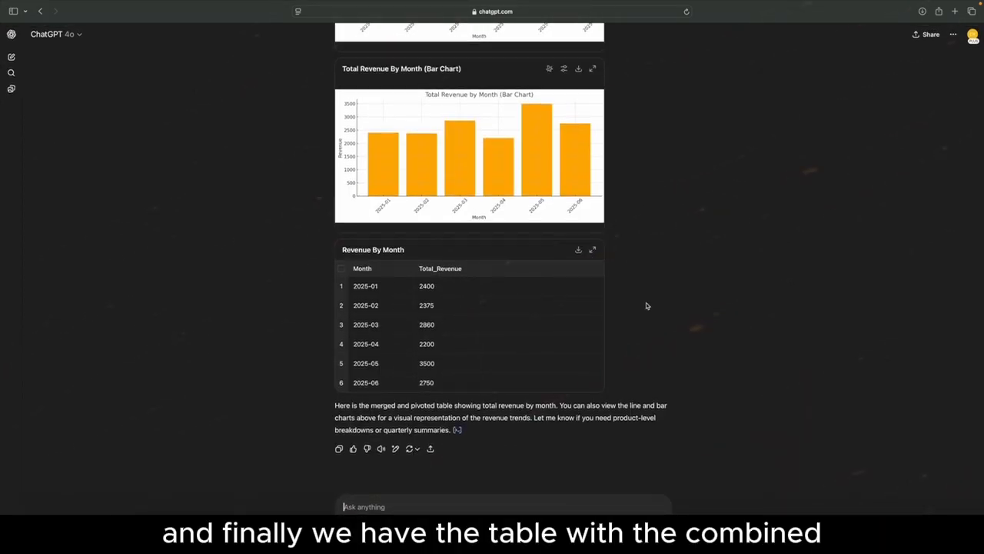
scroll(646, 302, up, 2)
scroll(646, 302, up, 10)
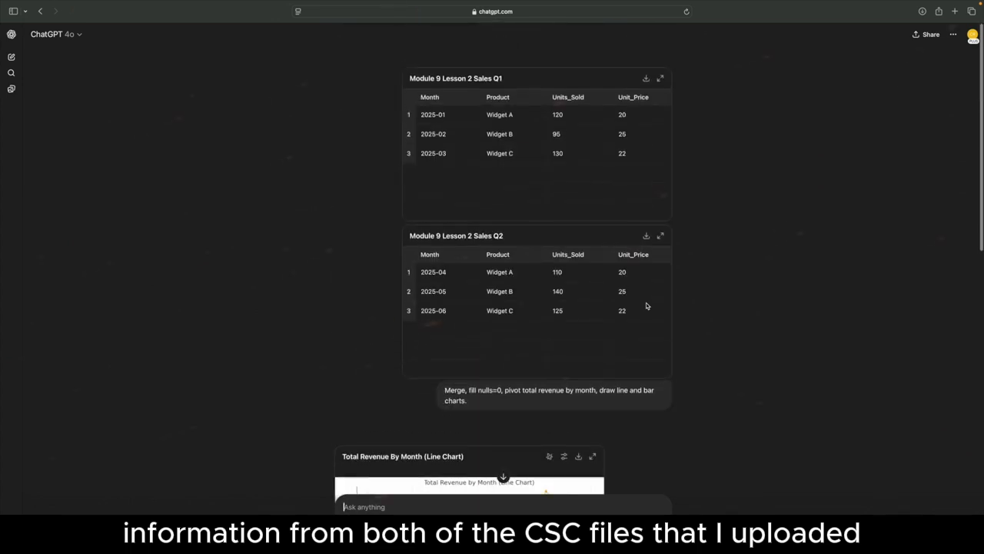
scroll(596, 276, down, 10)
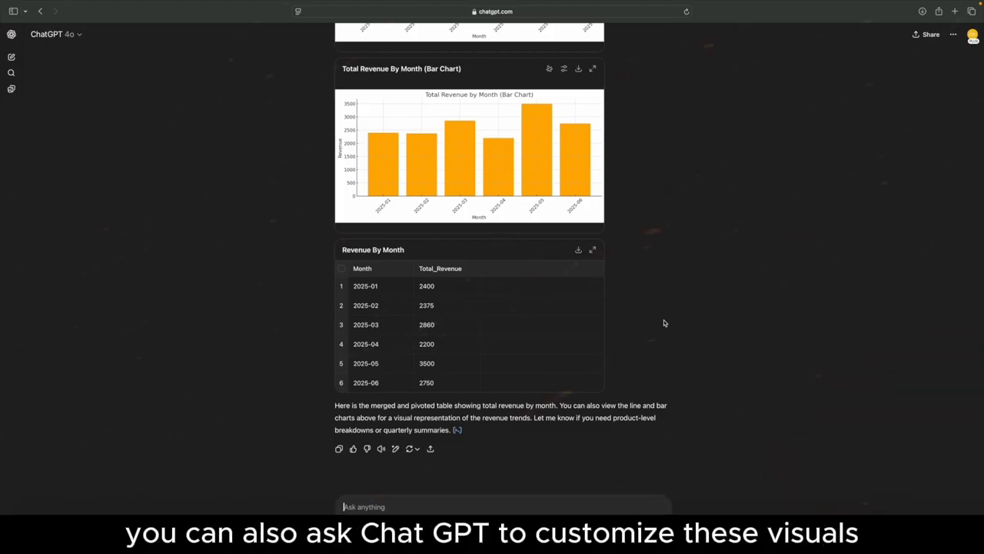
Step: Check the dataset colour choices available for the original Total Revenue By Month bar chart without picking one
scroll(664, 323, up, 2)
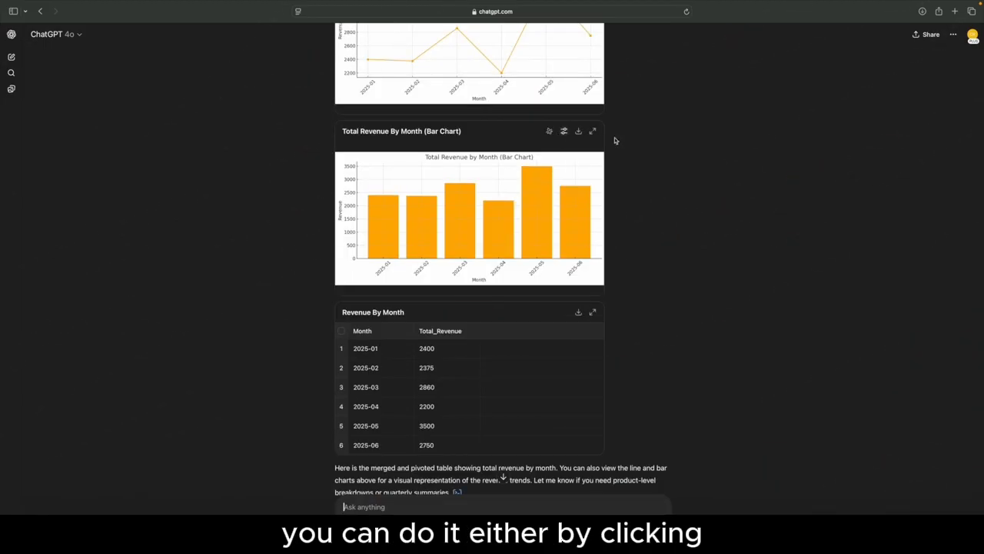
scroll(569, 146, up, 1)
click(563, 171)
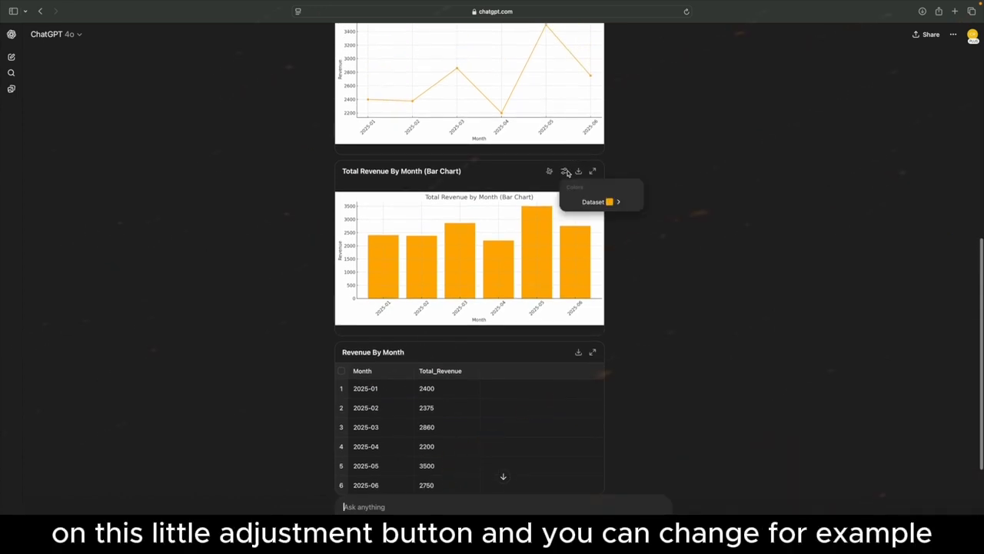
mouse_move(633, 206)
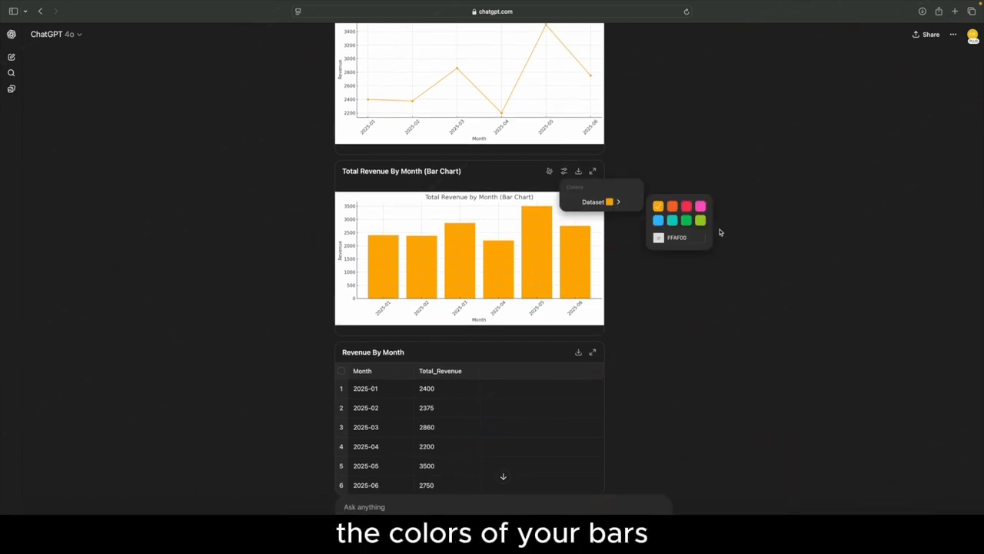
click(670, 349)
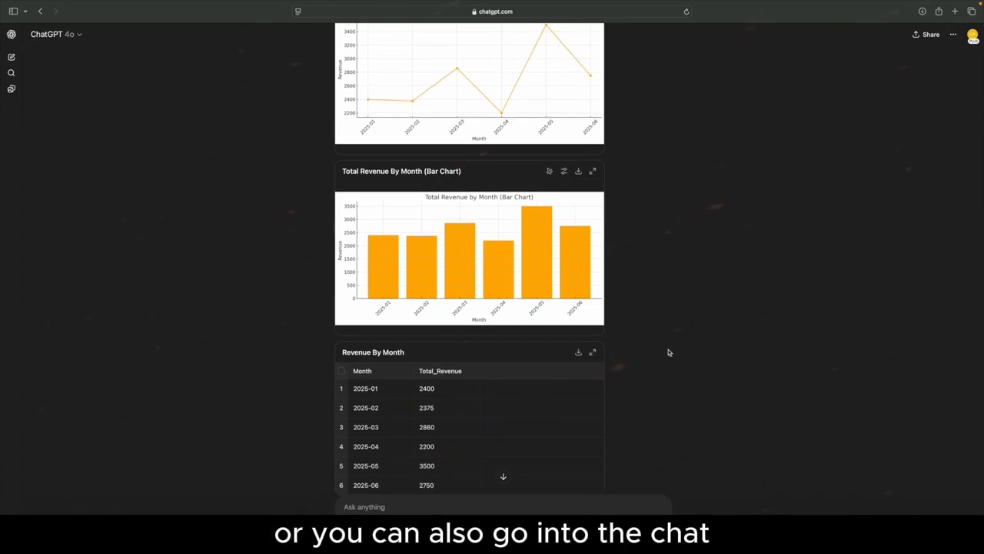
Step: Send the follow-up prompt "Make the bars green" to recolour the bar chart
scroll(515, 439, down, 3)
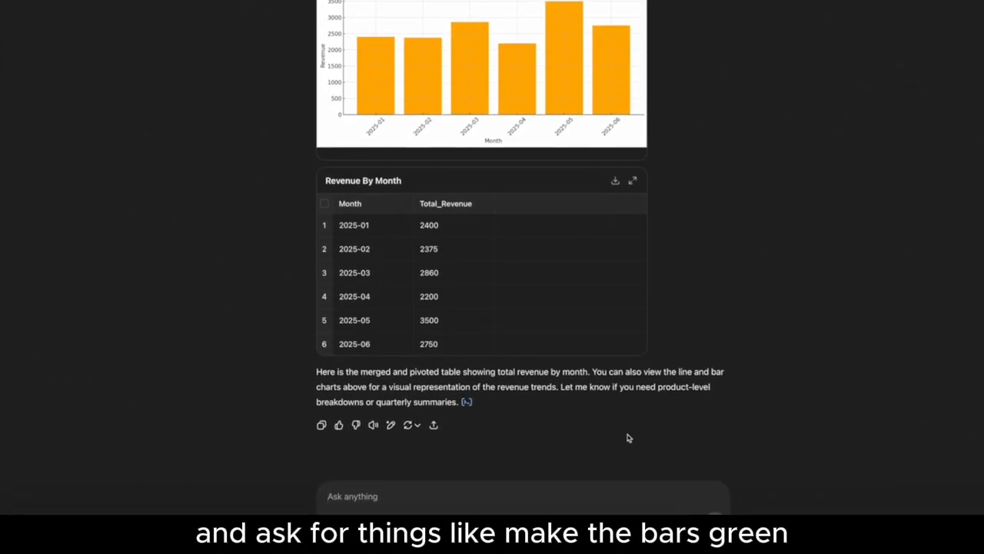
text(Make the ba)
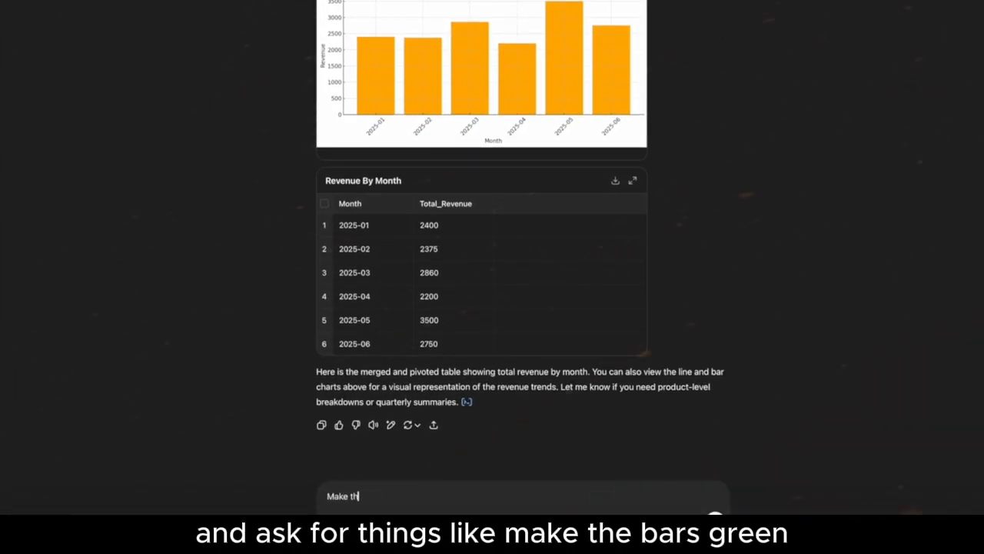
text(rs green)
key(Return)
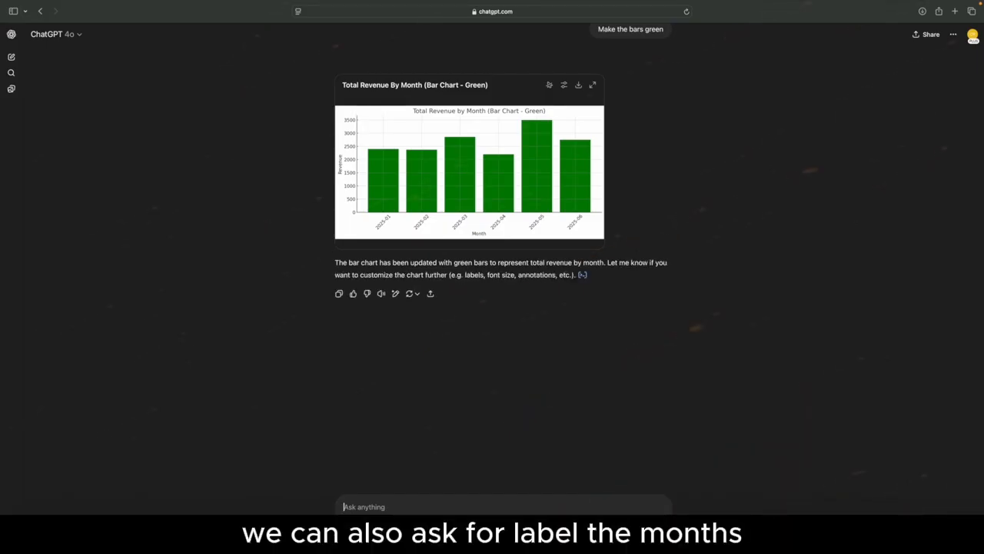
Step: Send the follow-up prompt "Label the months in full" for the green bar chart
text(Label the month)
text(s in full)
key(Return)
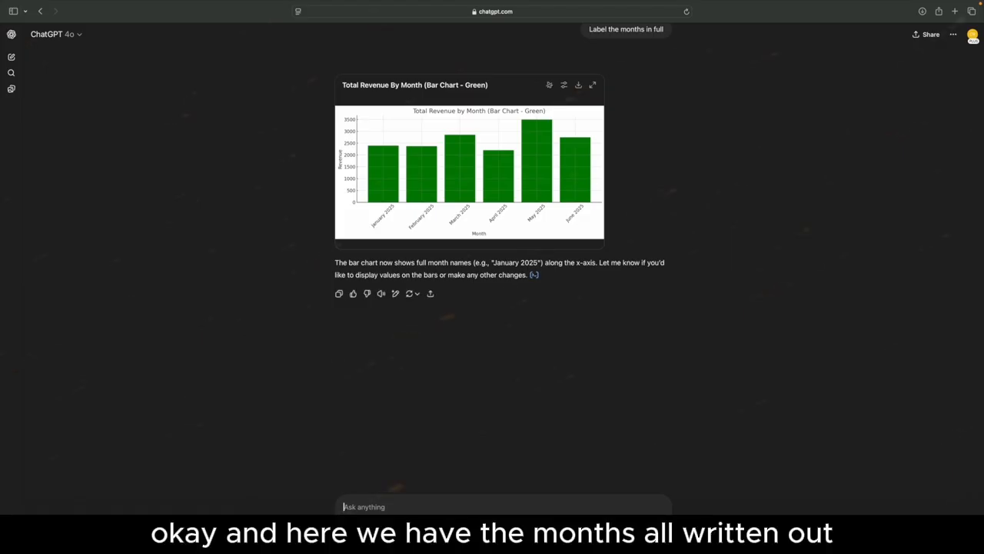
scroll(650, 398, up, 1)
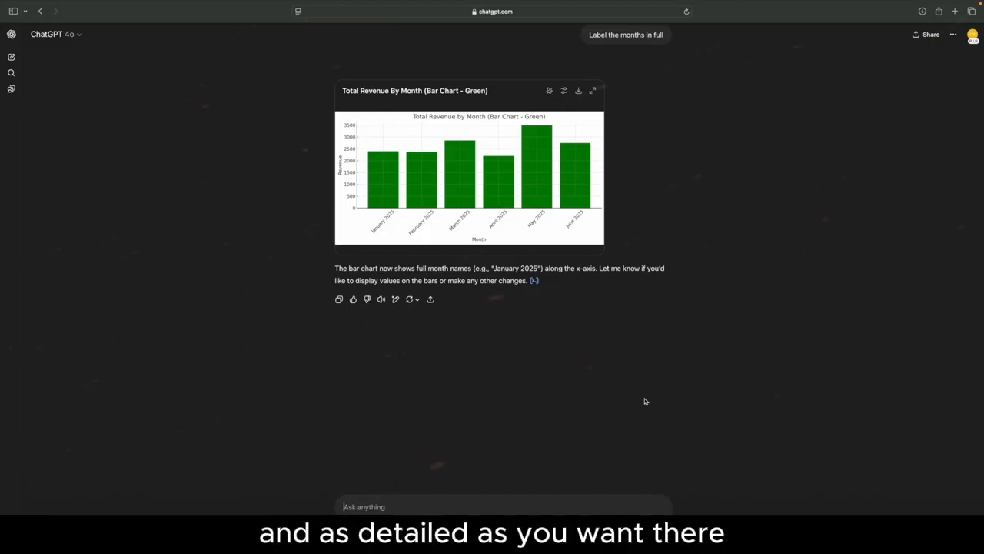
scroll(646, 402, up, 5)
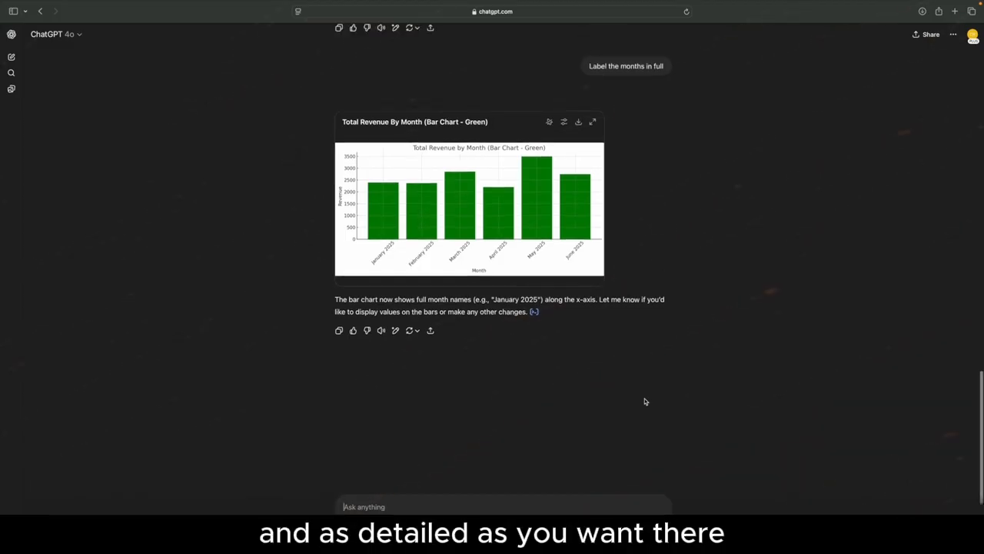
scroll(645, 401, down, 5)
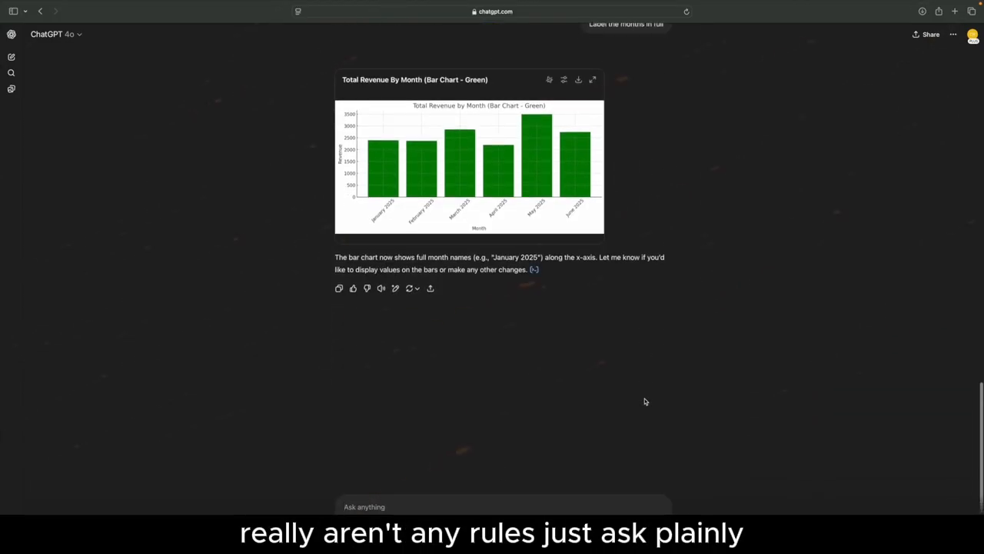
scroll(645, 402, up, 4)
scroll(645, 402, down, 4)
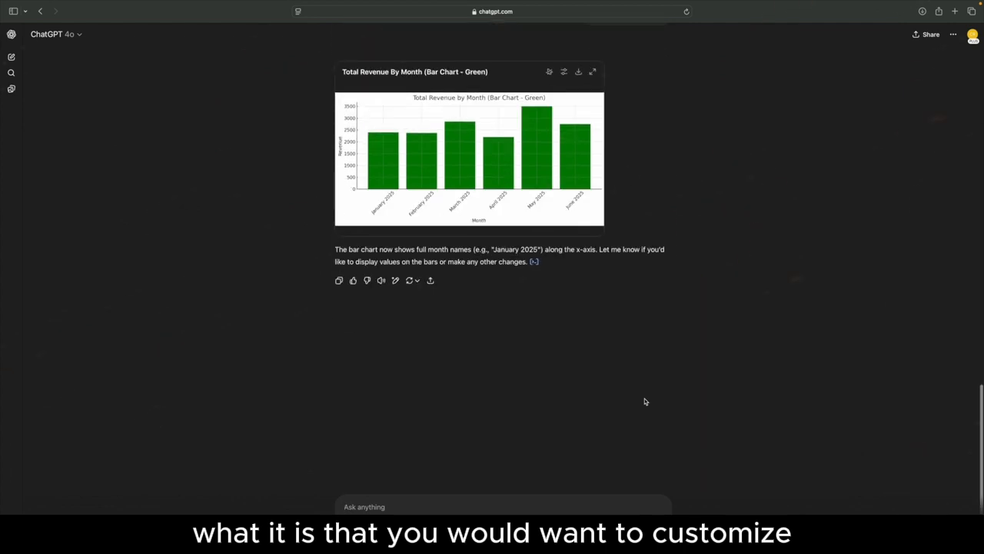
scroll(646, 402, up, 5)
scroll(645, 401, down, 2)
scroll(645, 401, down, 1)
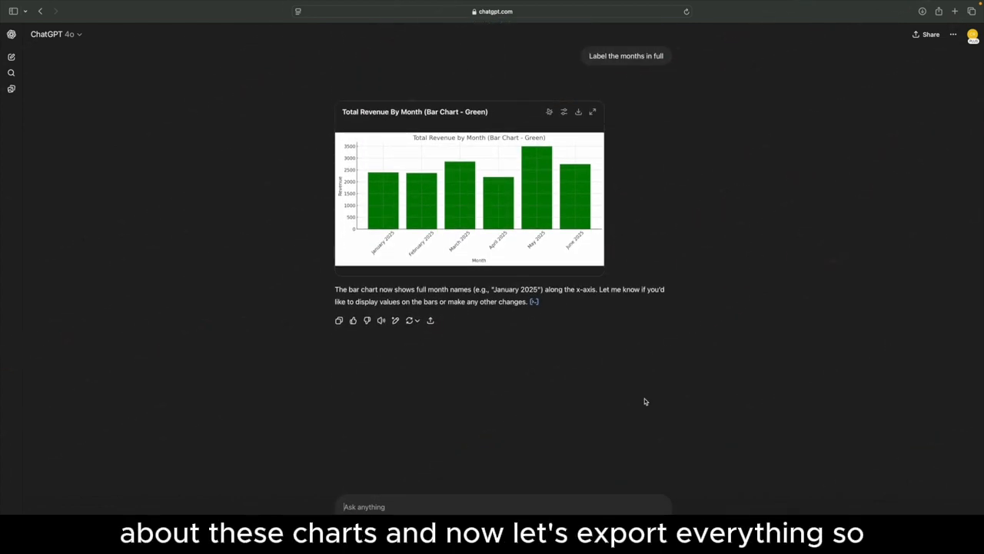
Step: Download the original Total Revenue By Month line chart and bar chart from the first response
scroll(646, 401, up, 6)
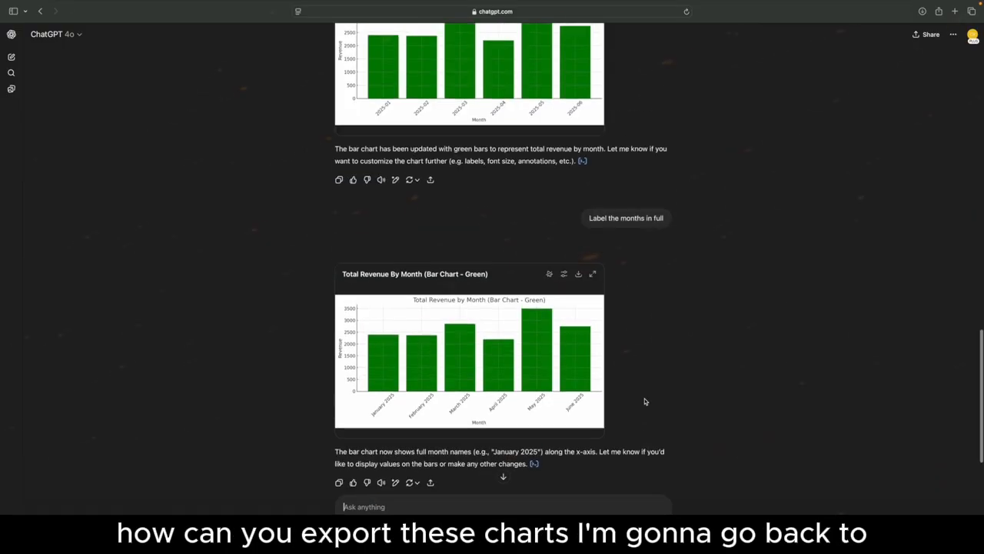
scroll(645, 402, up, 10)
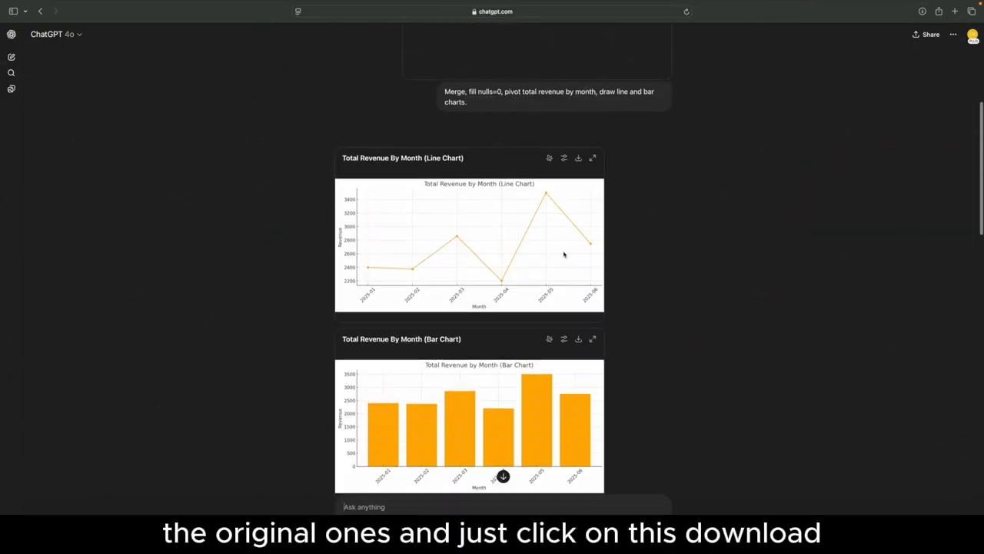
click(579, 159)
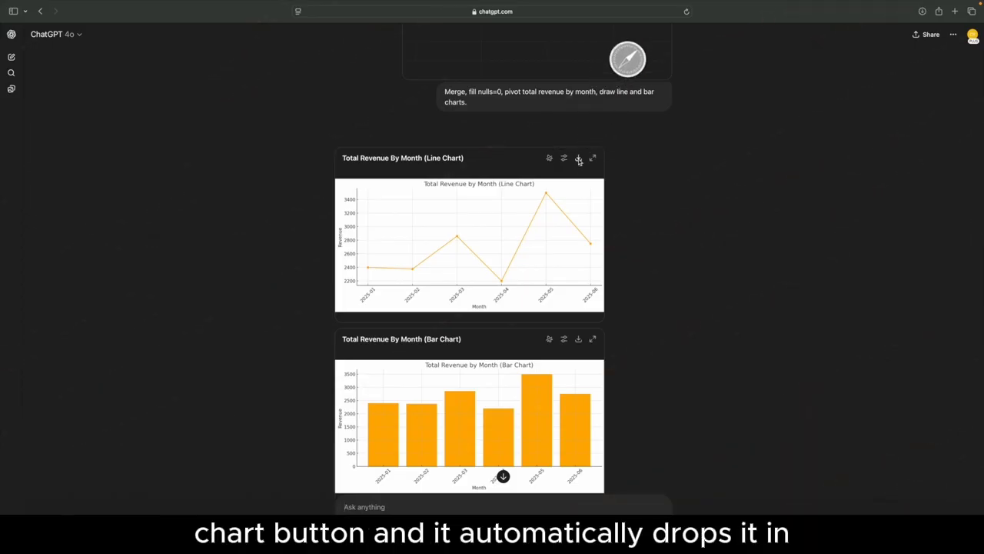
click(579, 339)
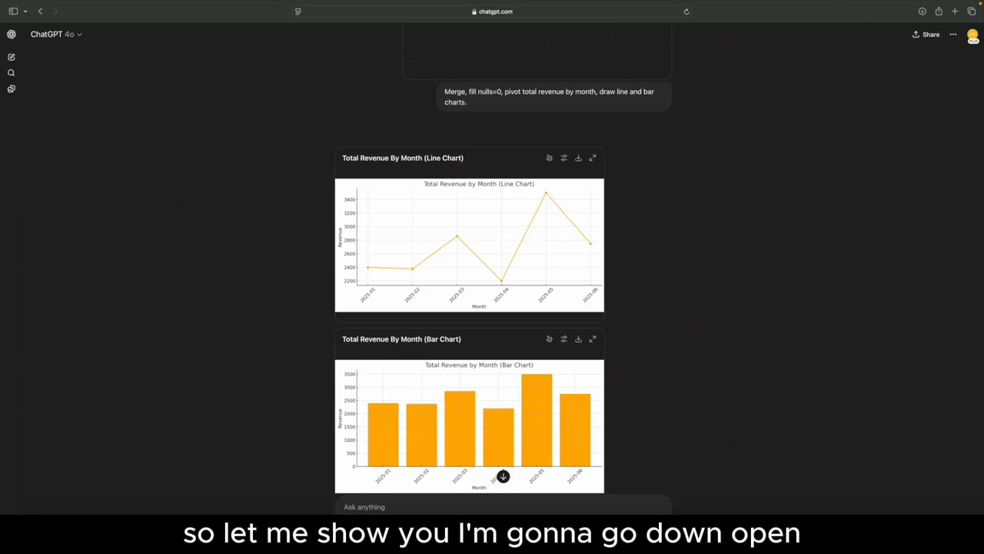
Step: Open the Downloads folder in Finder to see the exported chart files
click(803, 509)
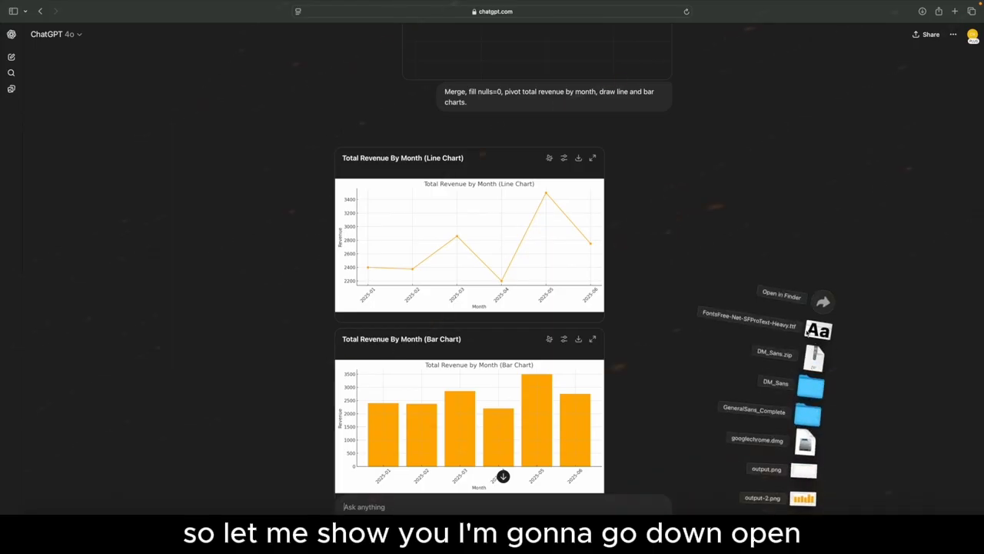
click(823, 301)
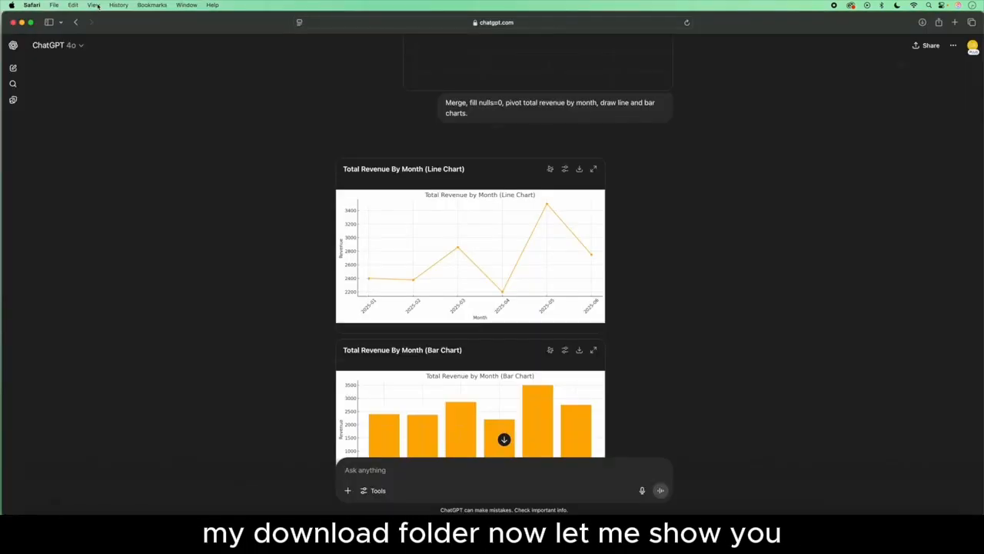
click(804, 509)
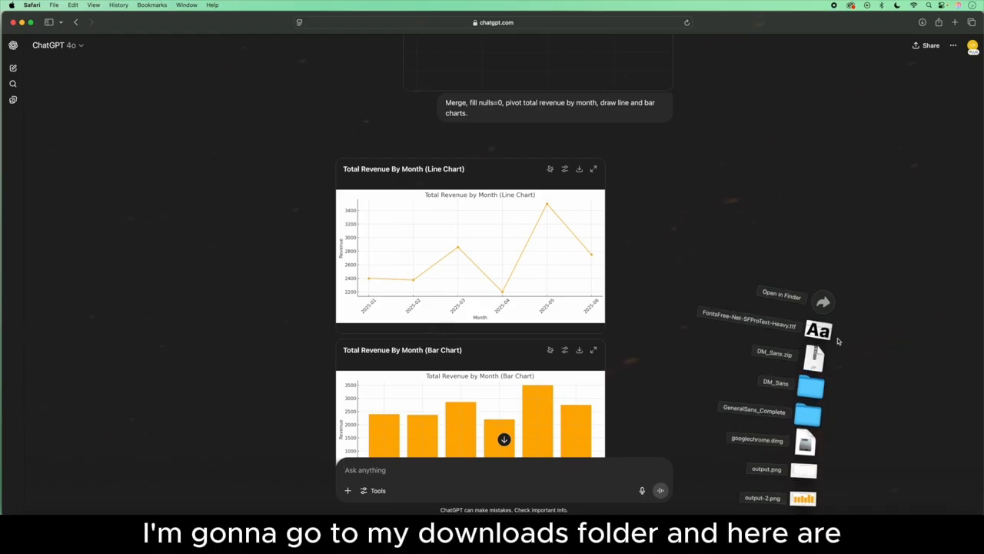
click(819, 324)
drag(395, 339, 282, 271)
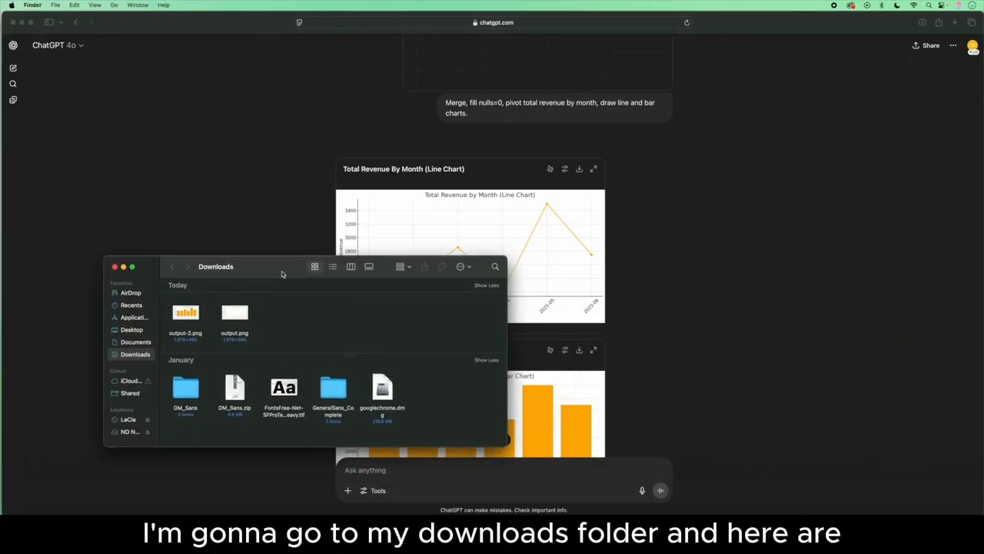
Step: Open output-2.png and output.png together in Preview and look through the exported bar and line charts
drag(272, 307, 167, 339)
double_click(186, 313)
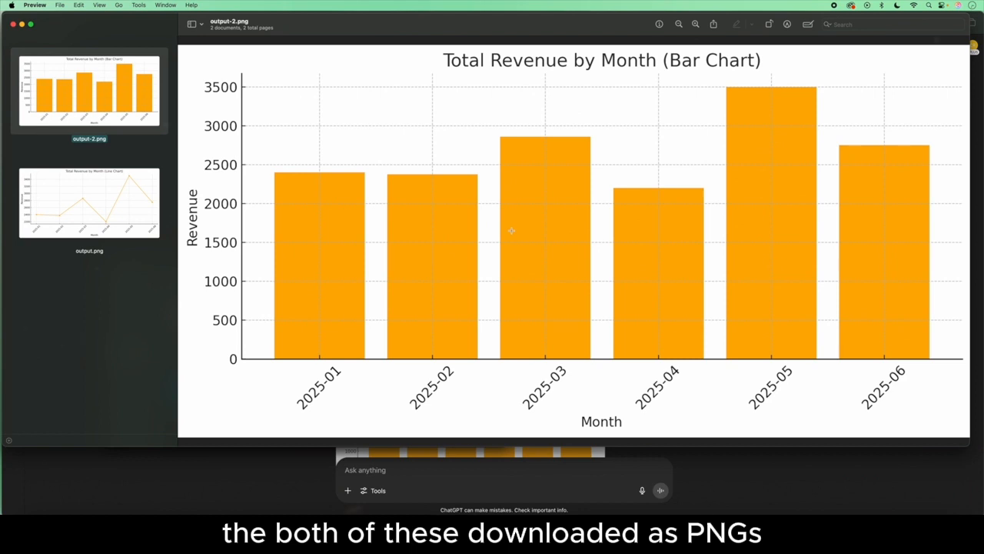
key(Down)
key(Up)
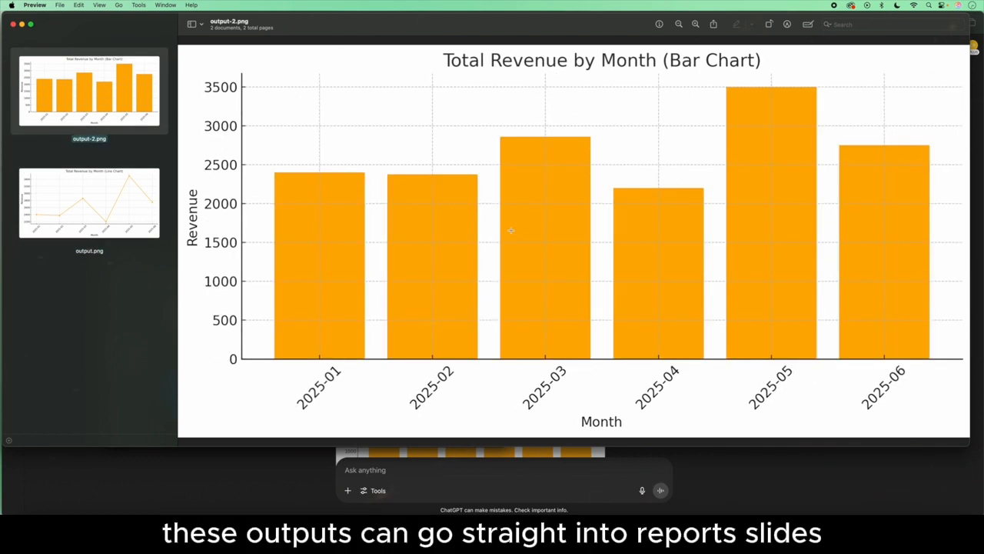
key(Down)
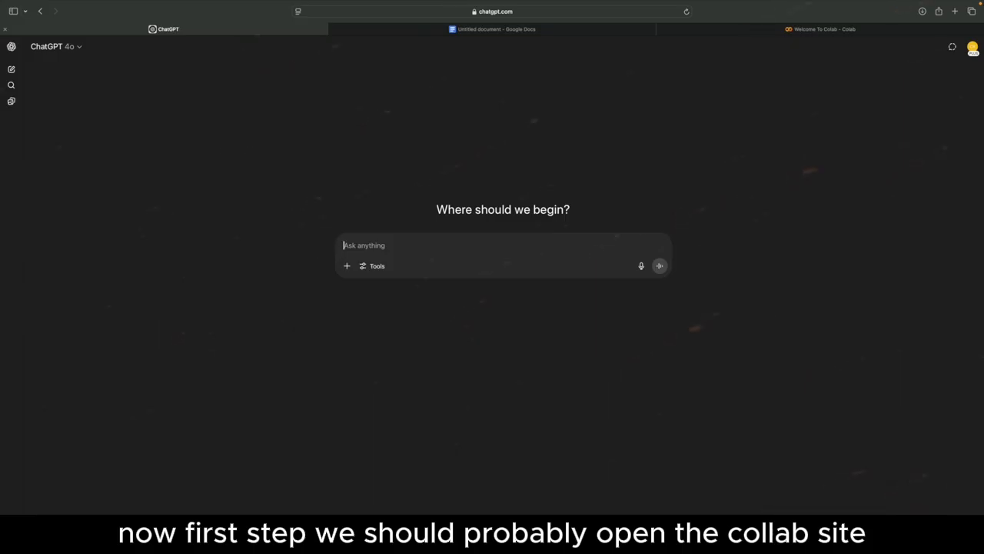
Step: Switch to Google Colab in the browser and create a new notebook in Drive
click(832, 30)
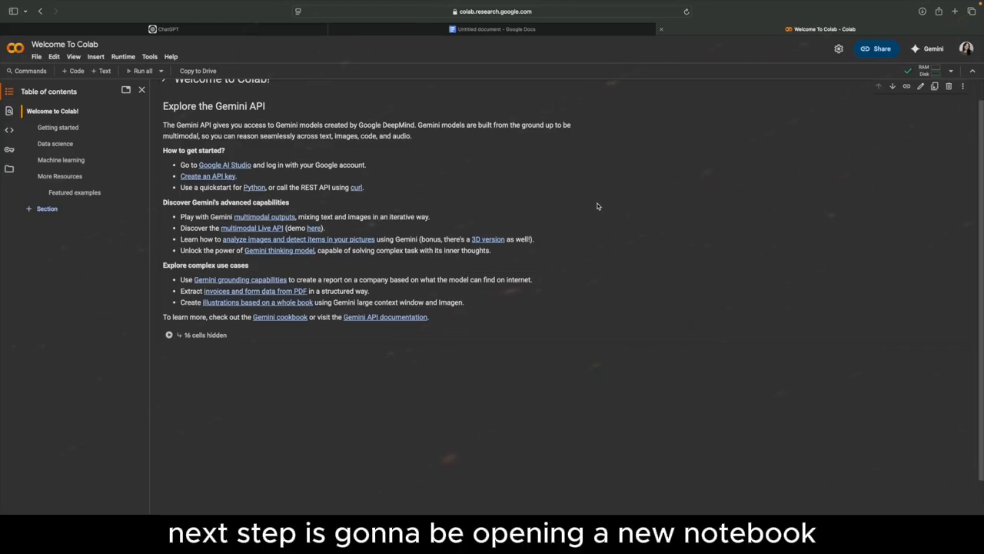
click(37, 58)
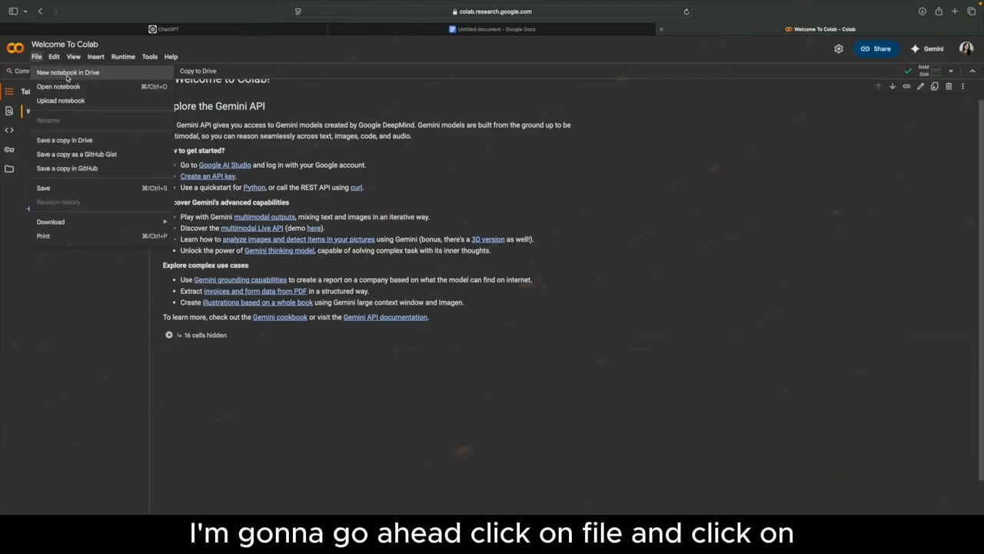
click(64, 74)
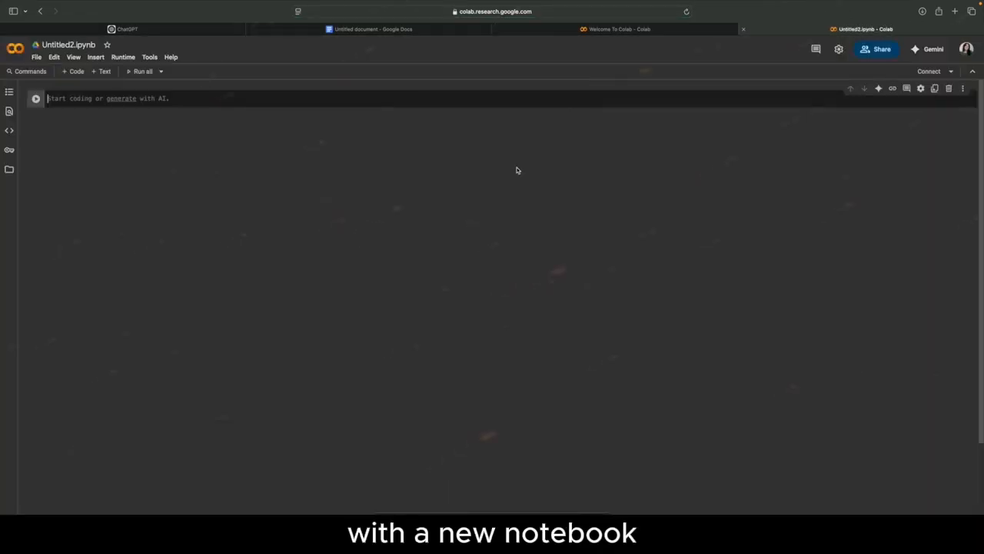
Step: Rename the notebook as "Hello World ChatGPT.ipynb"
click(64, 45)
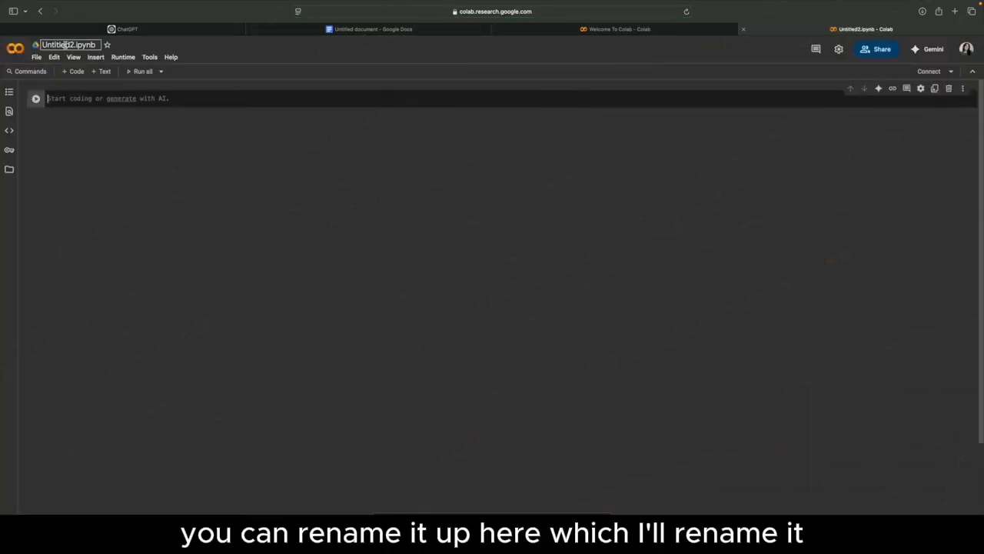
double_click(64, 45)
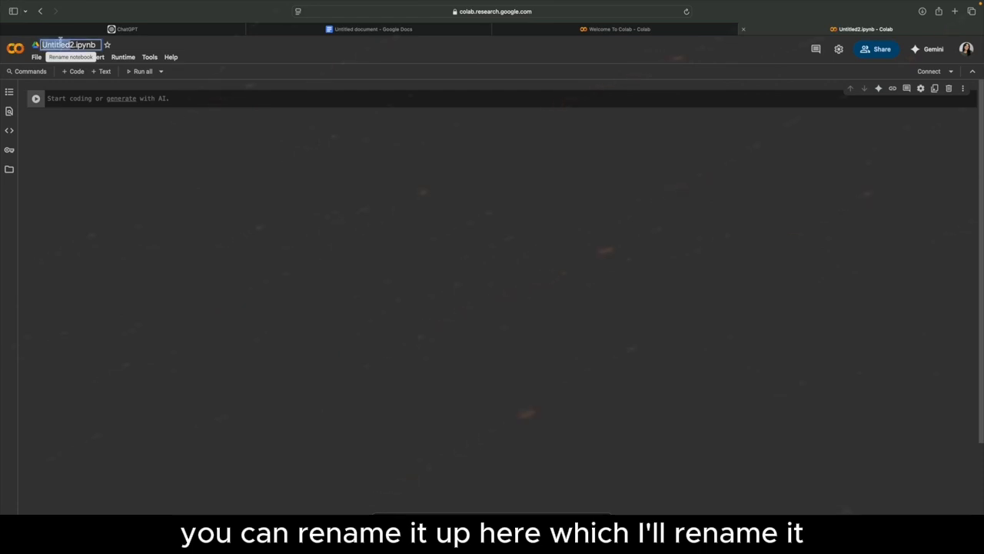
text(Hello World)
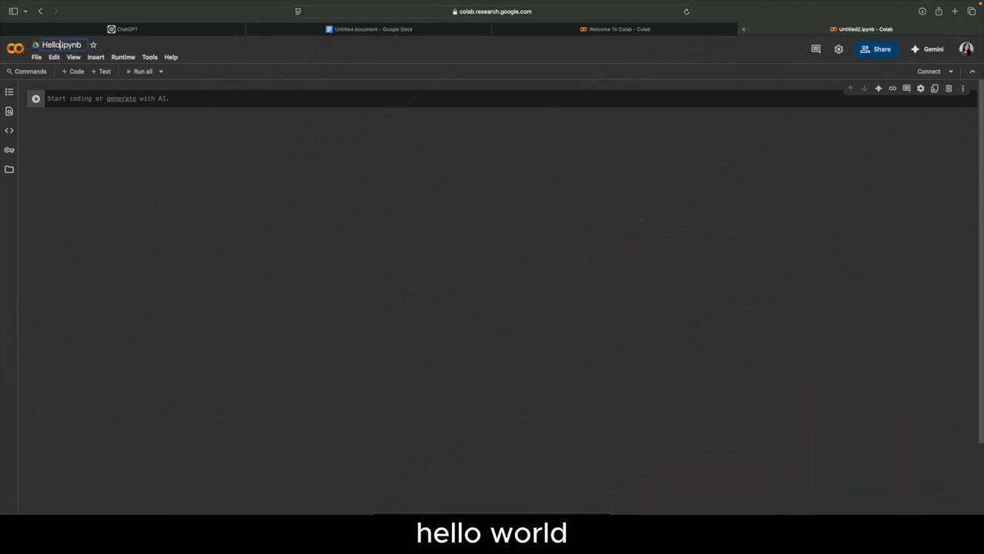
text( ChatG)
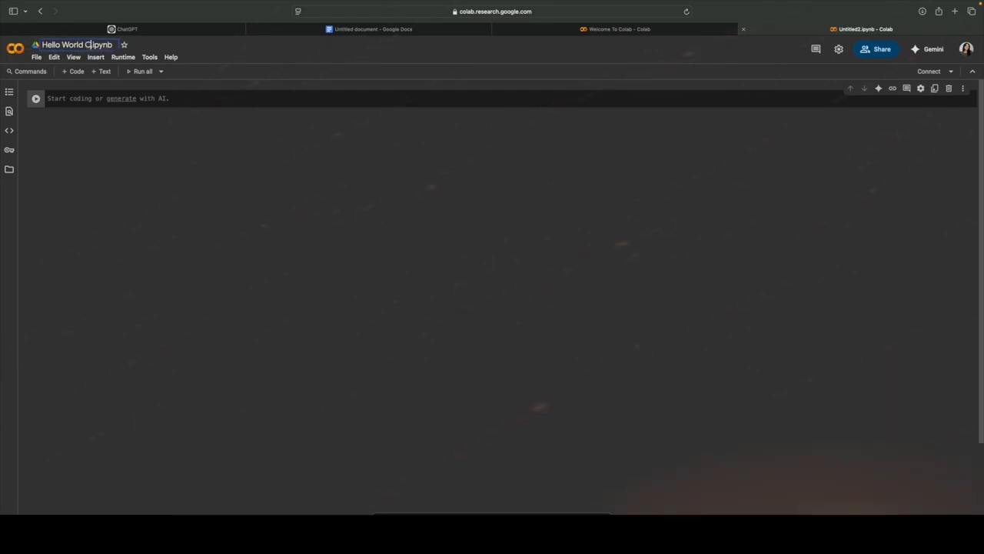
text(PT)
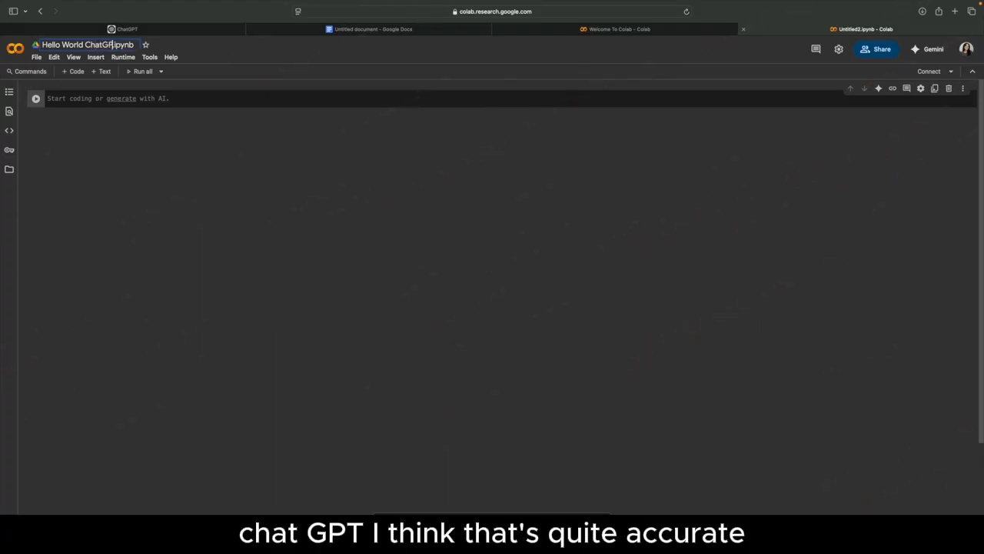
key(Return)
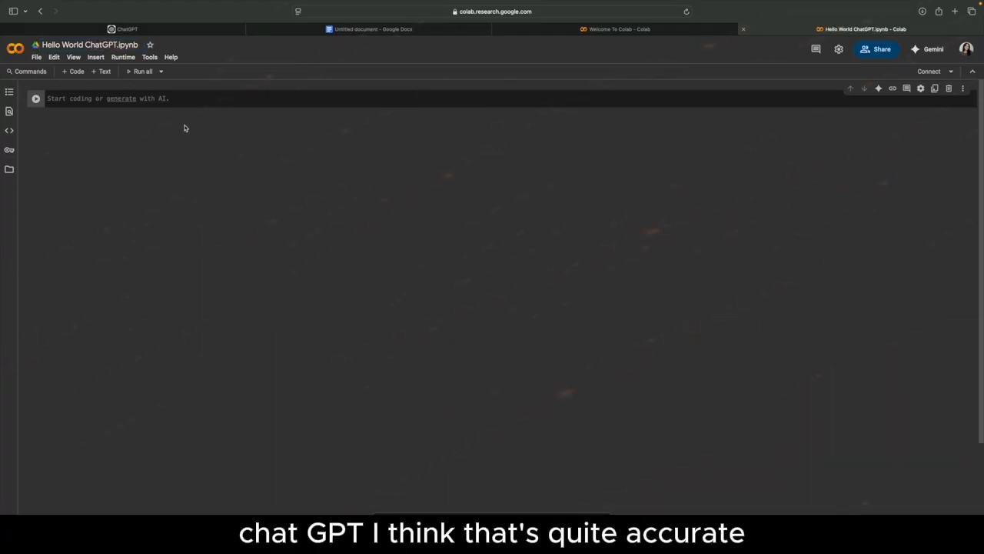
Step: Copy the line "!pip install openai==0.28" from the Google Docs document into the notebook's first code cell
click(77, 98)
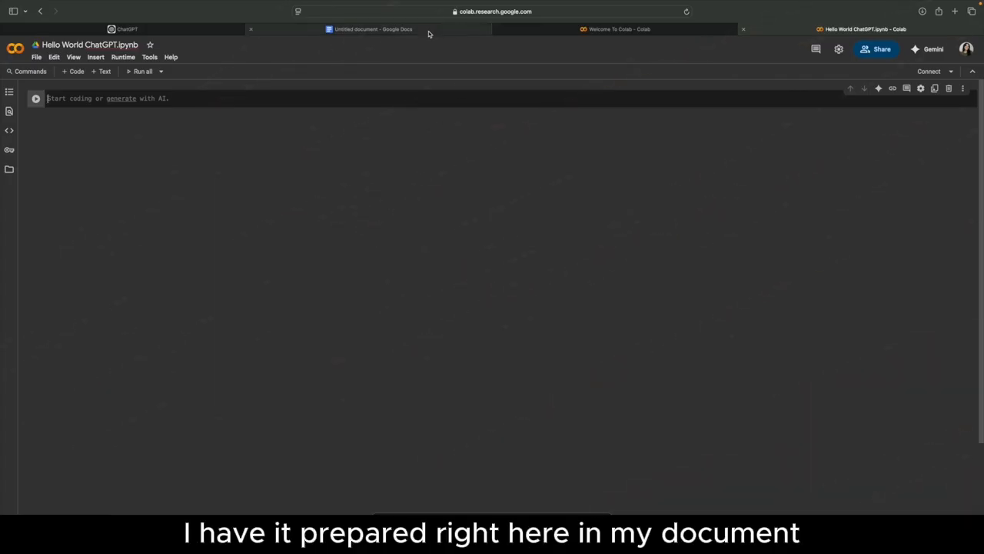
click(373, 29)
drag(427, 112, 351, 114)
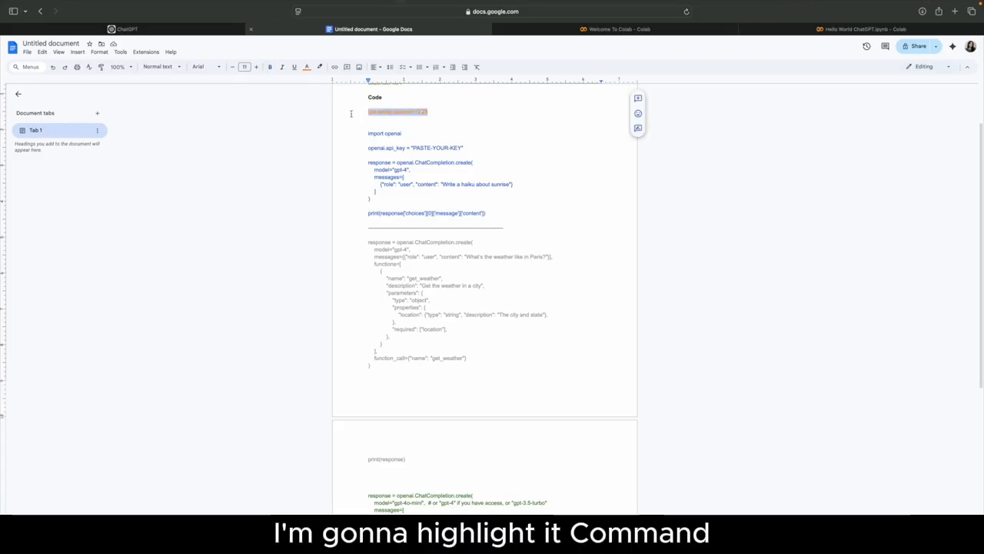
key(super+c)
click(865, 29)
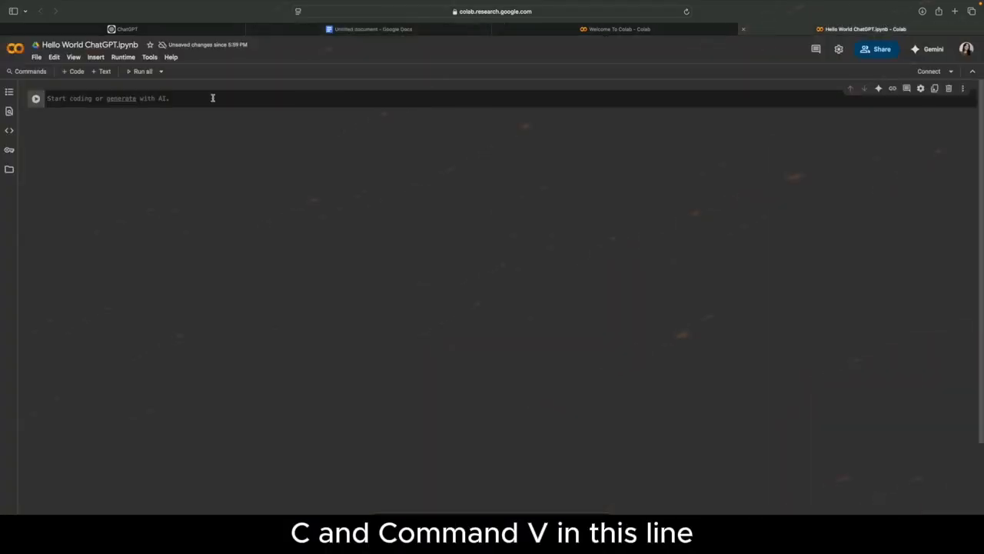
key(super+v)
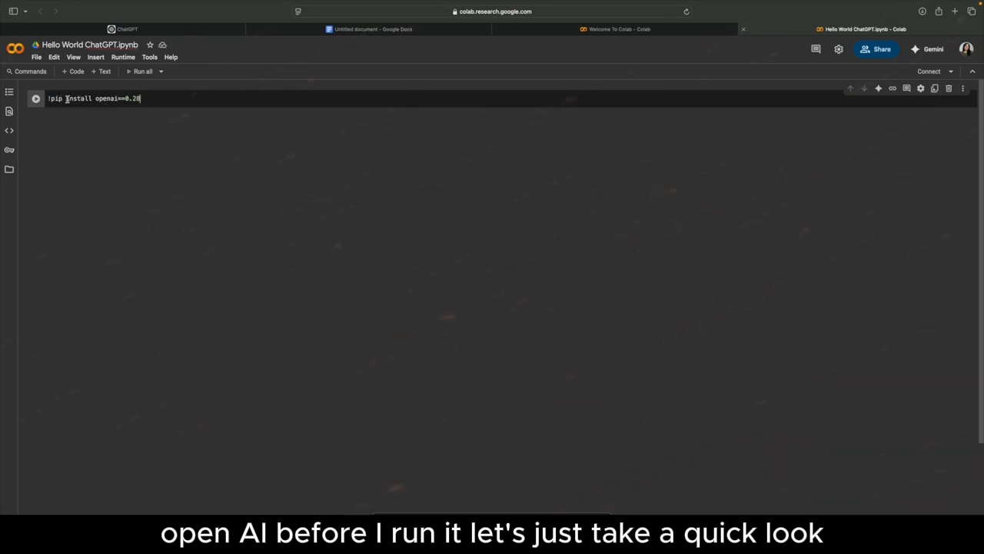
Step: Run the first cell to install the openai 0.28 package
drag(66, 98, 147, 99)
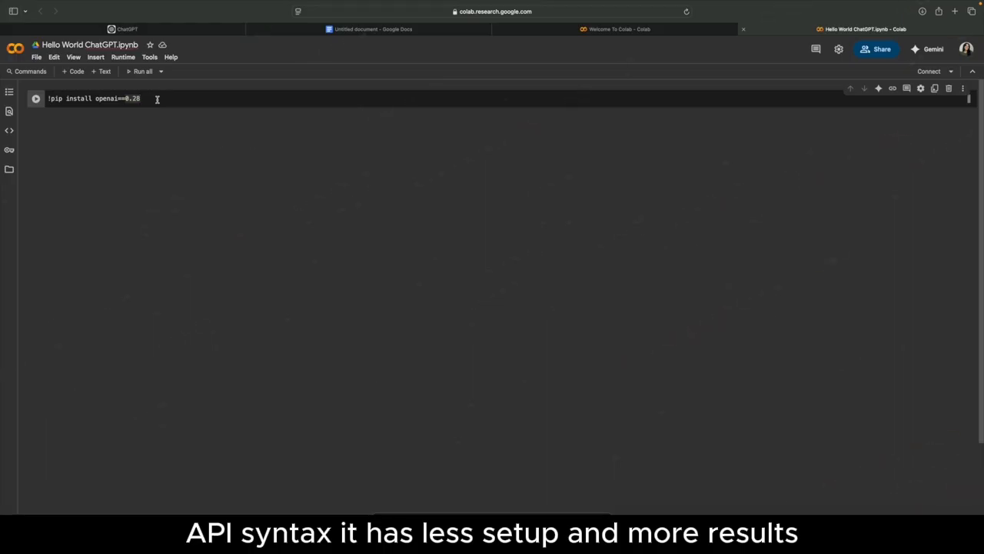
key(shift+Return)
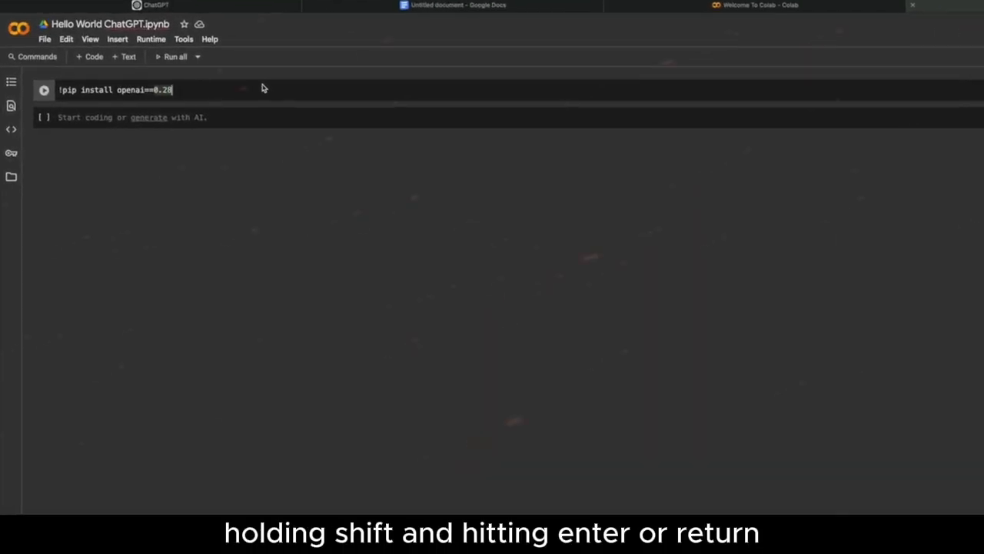
key(shift+Return)
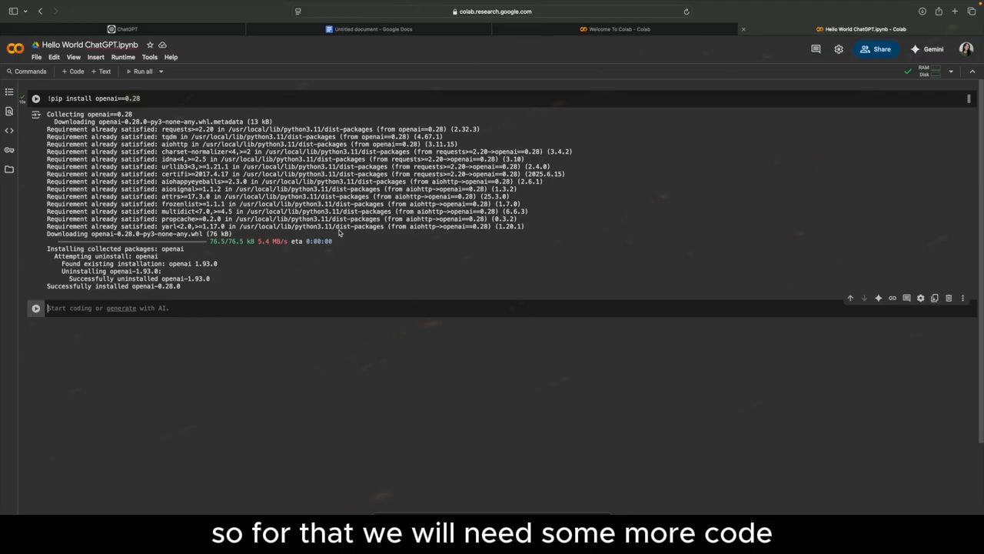
Step: Add the openai ChatCompletion code with the API key, model gpt-4 and prompt "Write a haiku about sunrise" to the second cell and run it
key(super+v)
drag(113, 324, 167, 325)
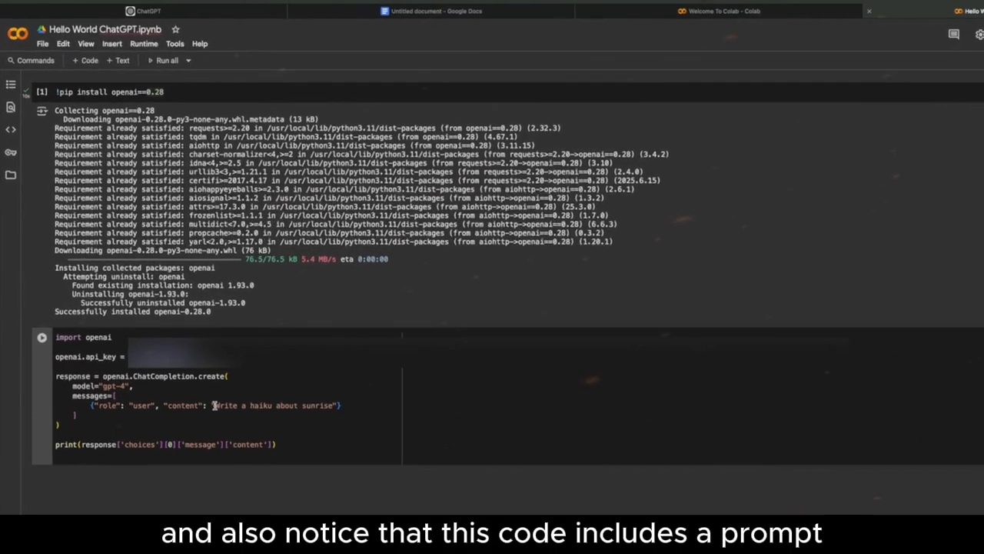
drag(228, 418, 349, 419)
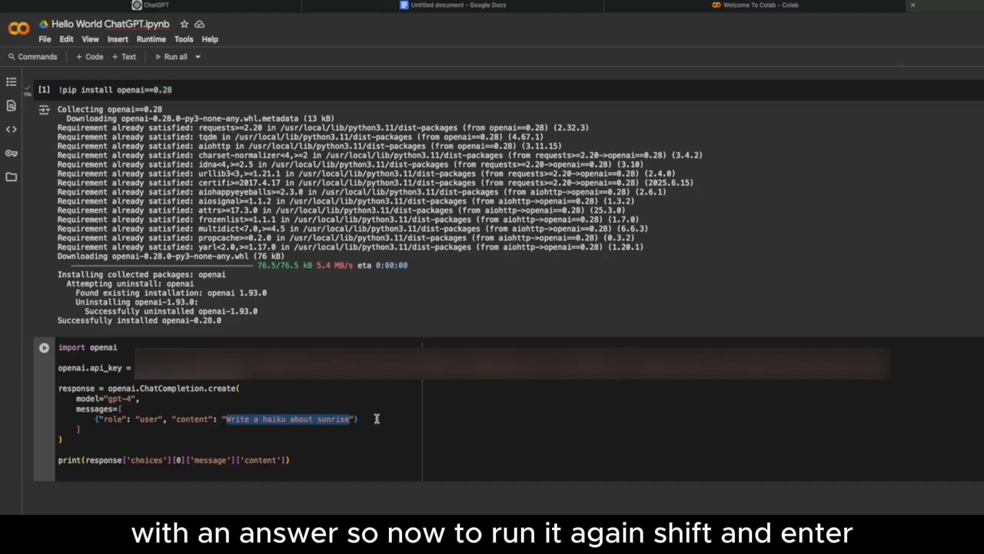
click(353, 452)
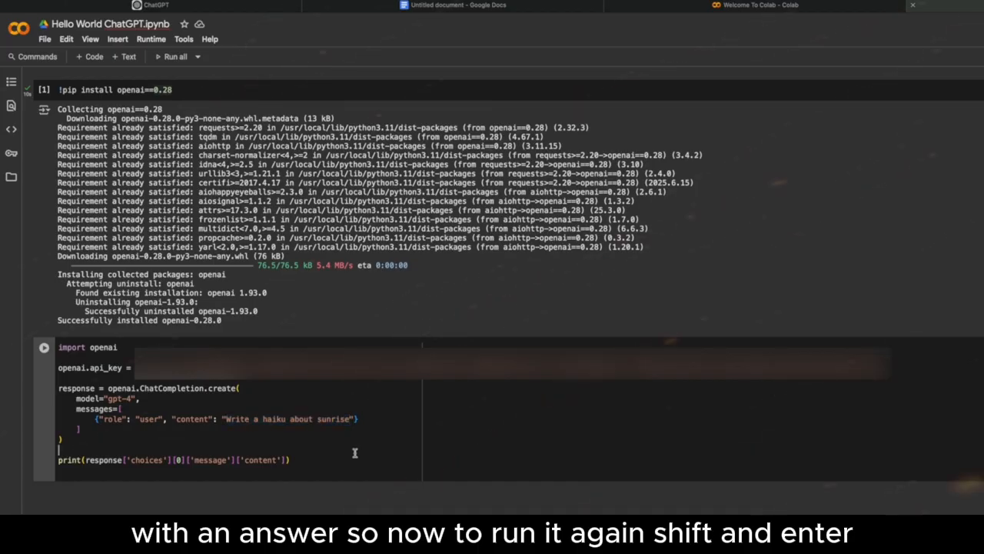
key(shift+Return)
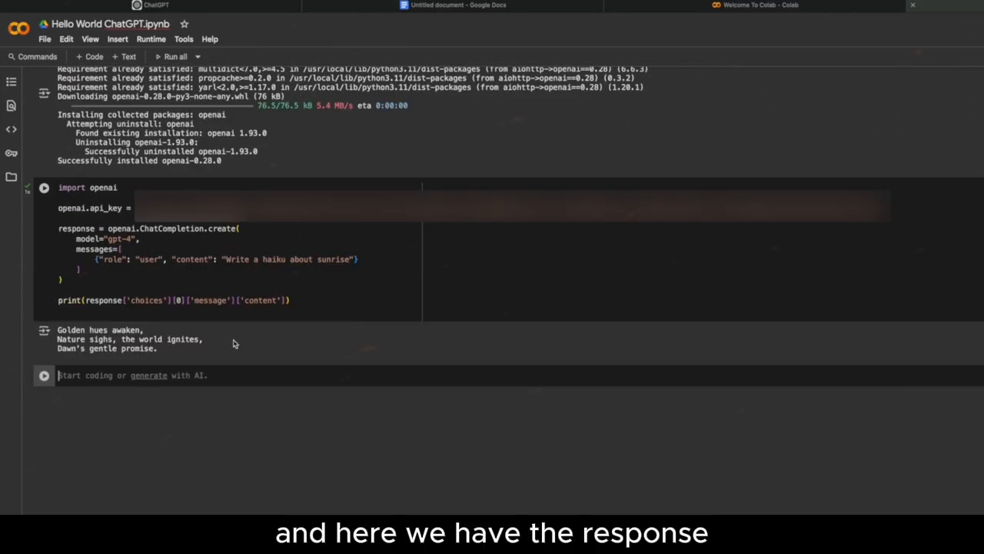
Step: Examine the haiku output and the API key, response and prompt parts of the second cell's code
drag(168, 357, 55, 335)
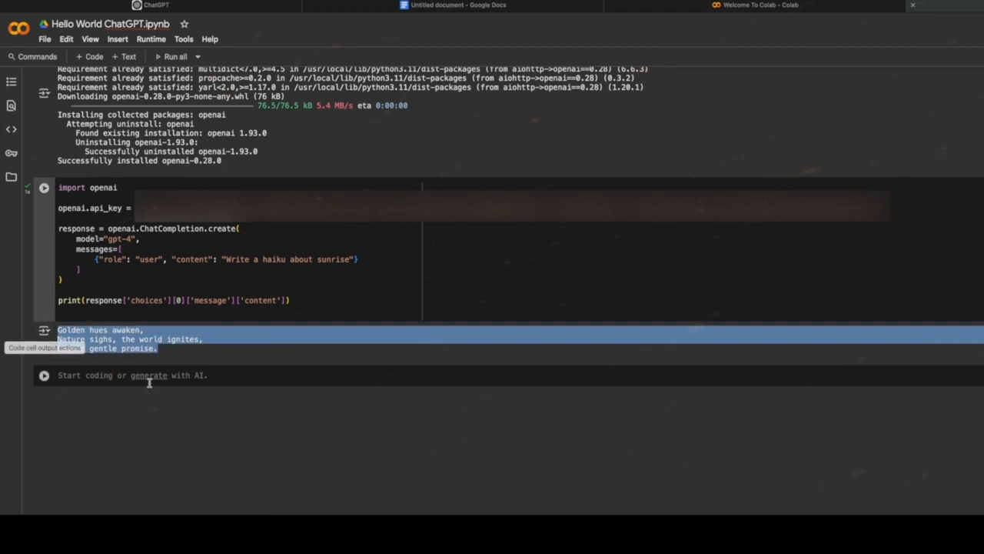
click(127, 343)
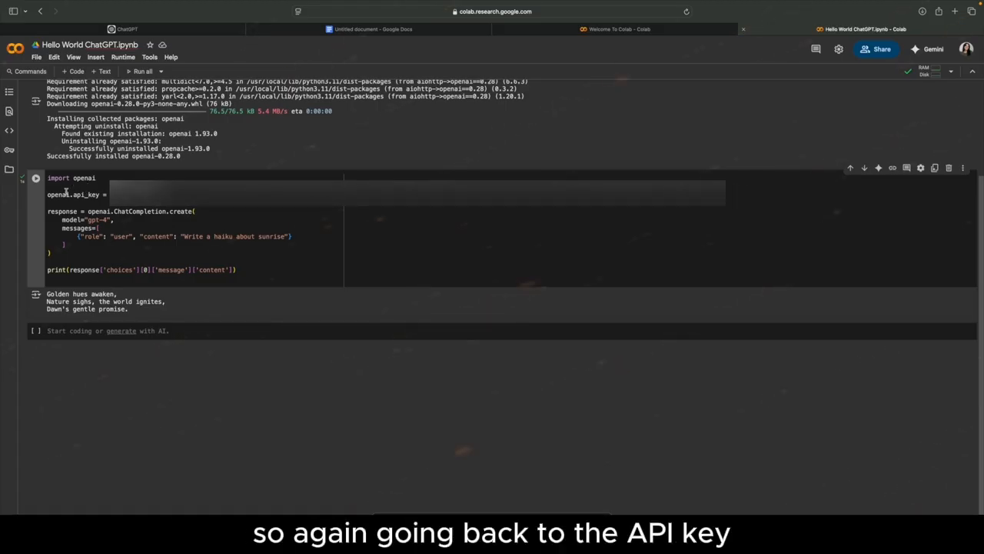
drag(47, 195, 100, 194)
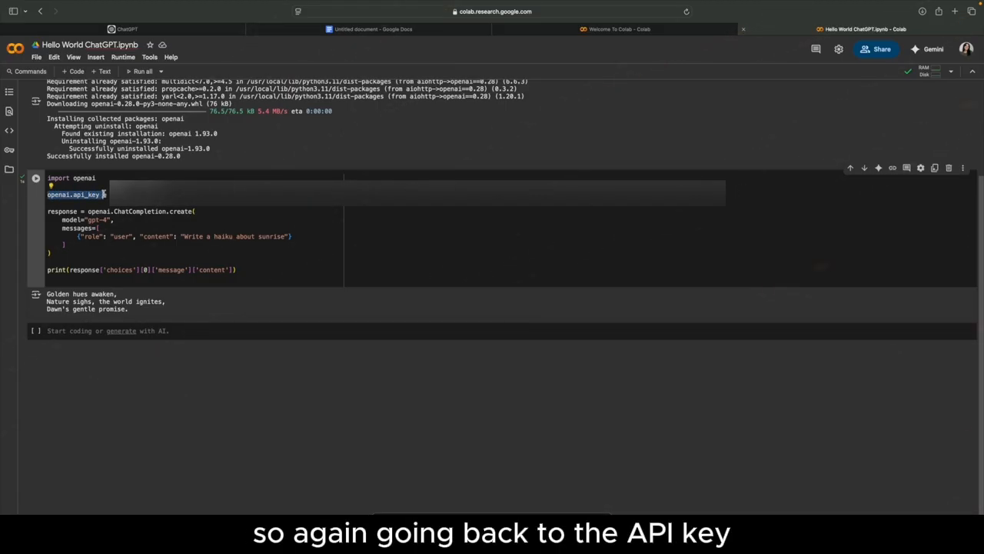
click(56, 198)
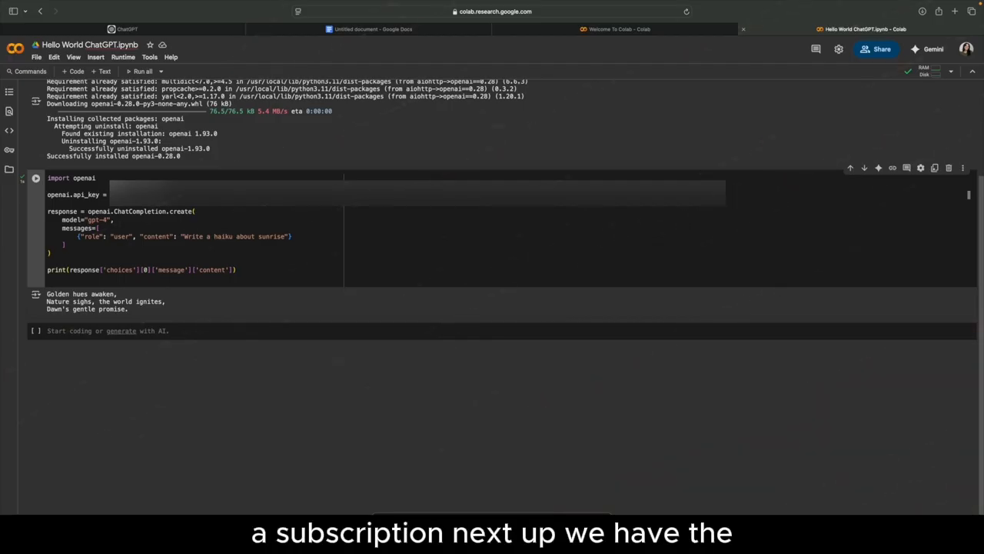
click(136, 212)
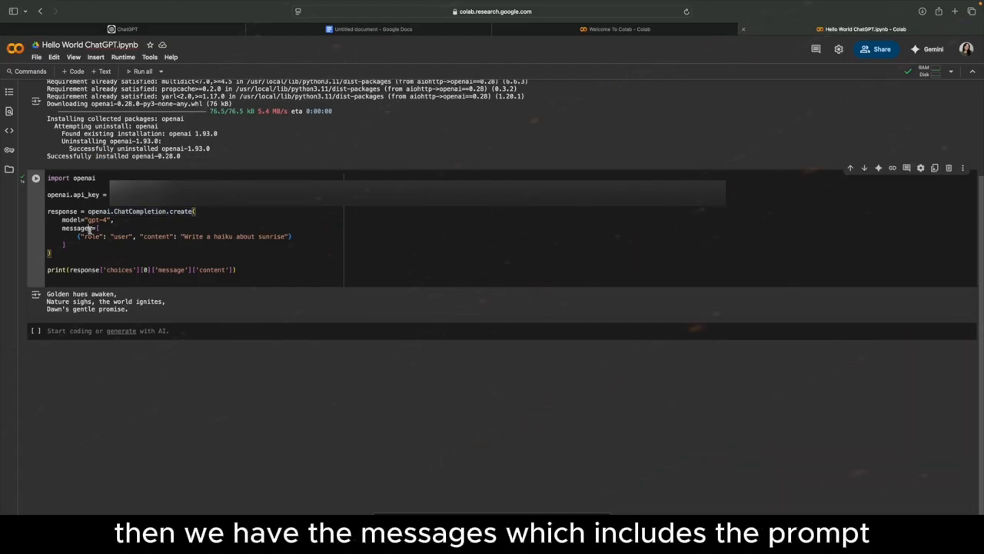
drag(181, 237, 303, 237)
Step: Add the gpt-4 get_weather function-call code with the prompt "What's the weather like in Paris?" to the empty cell below the haiku output
scroll(224, 319, up, 1)
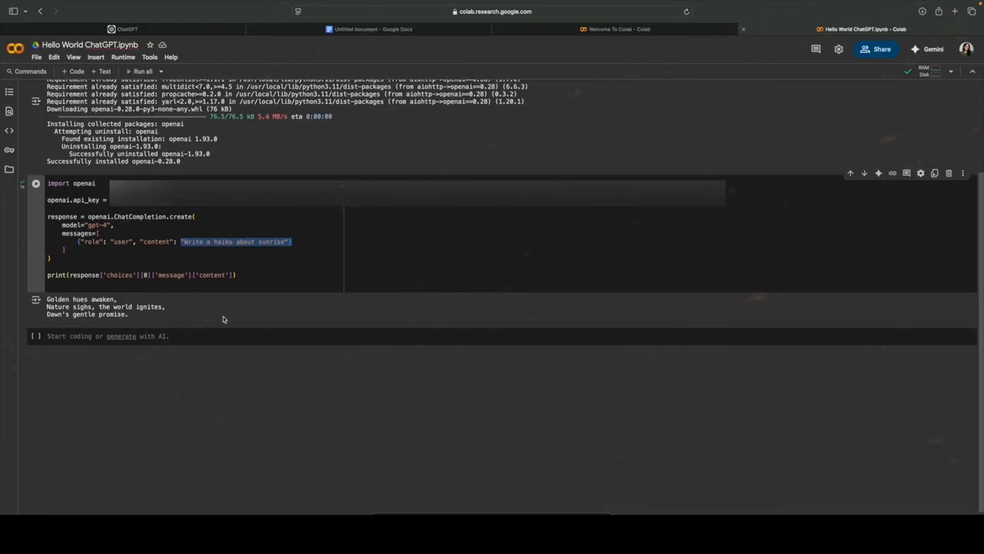
click(68, 336)
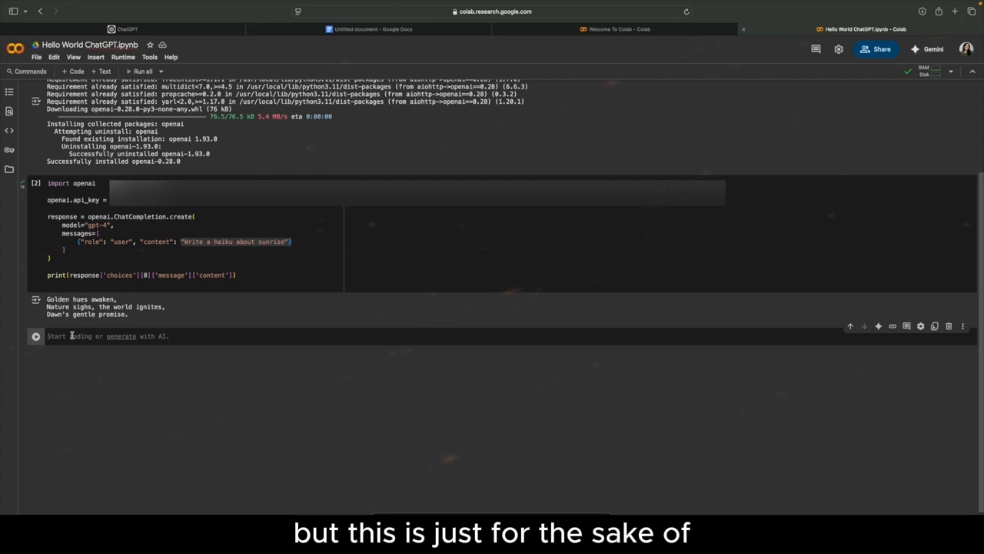
text(response = openai.ChatCompletion.create(     model="gpt-4",     messages=[{"role": "user", "content": "What's the weather like in Paris?"}],     functions=[         {             "name": "get_weather",             "description": "Get the weather in a city",             "parameters": {                 "type": "object",                 "properties": {                     "location": {"type": "string", "description": "The city and state"}                 },                 "required": ["location"],             },         }     ],     function_call={"name": "get_weather"} )  print(response))
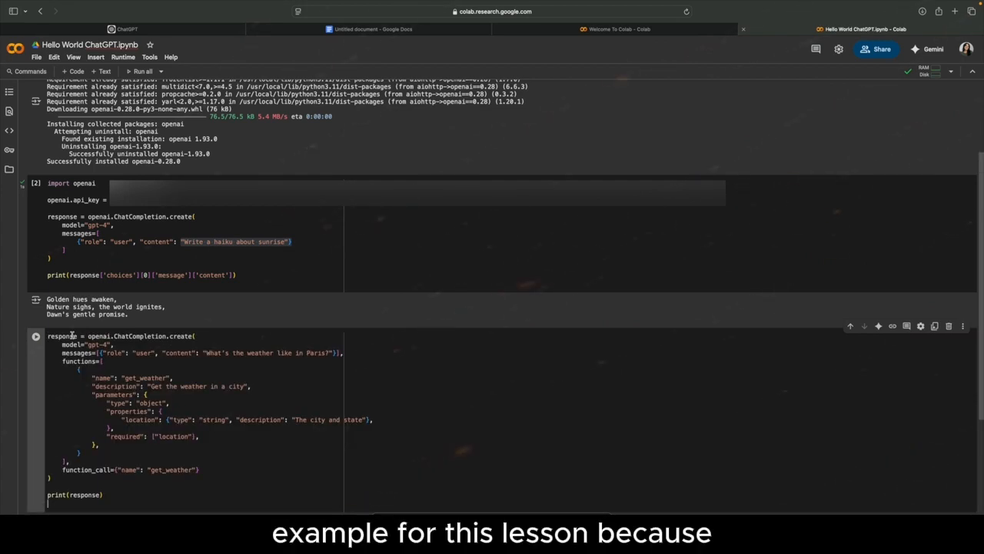
Step: Run the get_weather function-call cell and examine its Paris prompt, location description and response output
scroll(320, 341, down, 2)
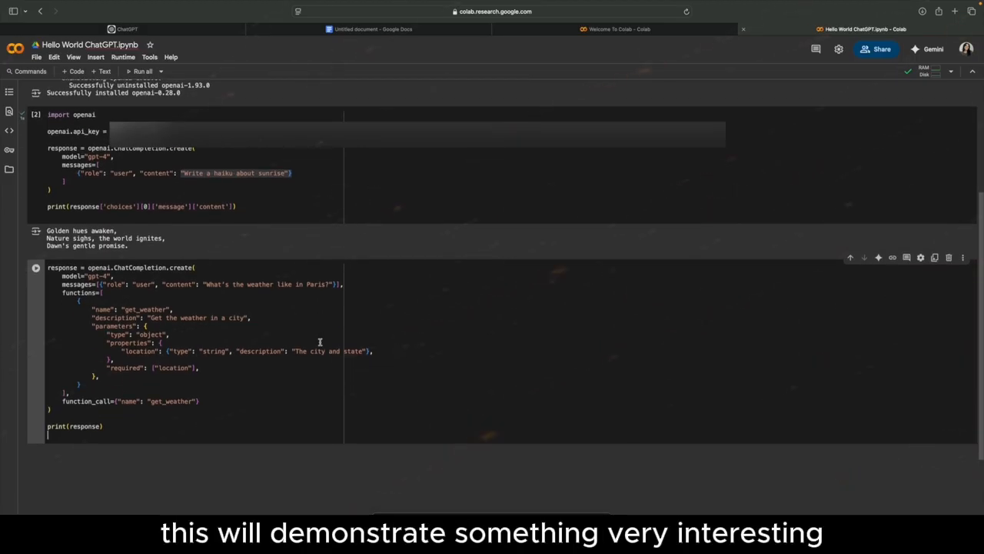
key(shift+Return)
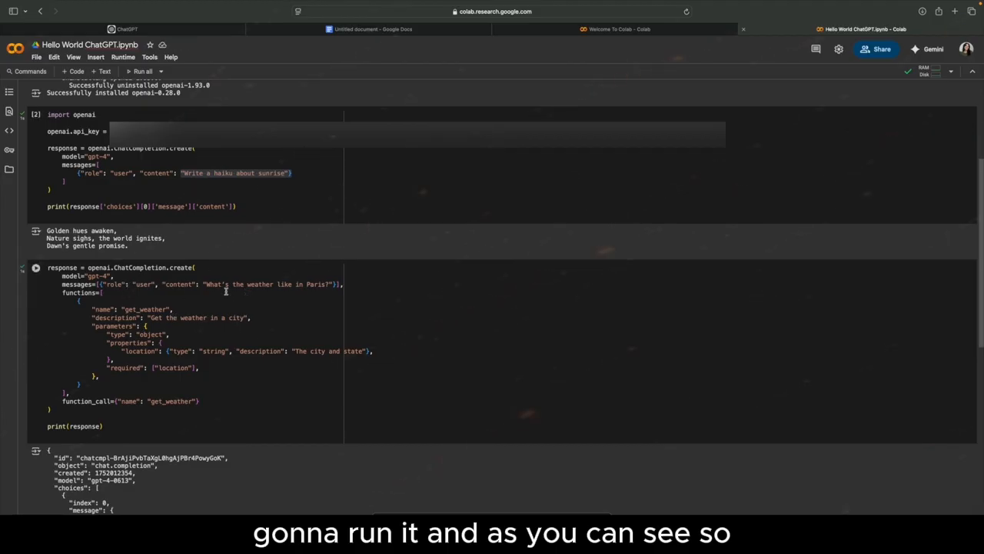
drag(206, 285, 319, 284)
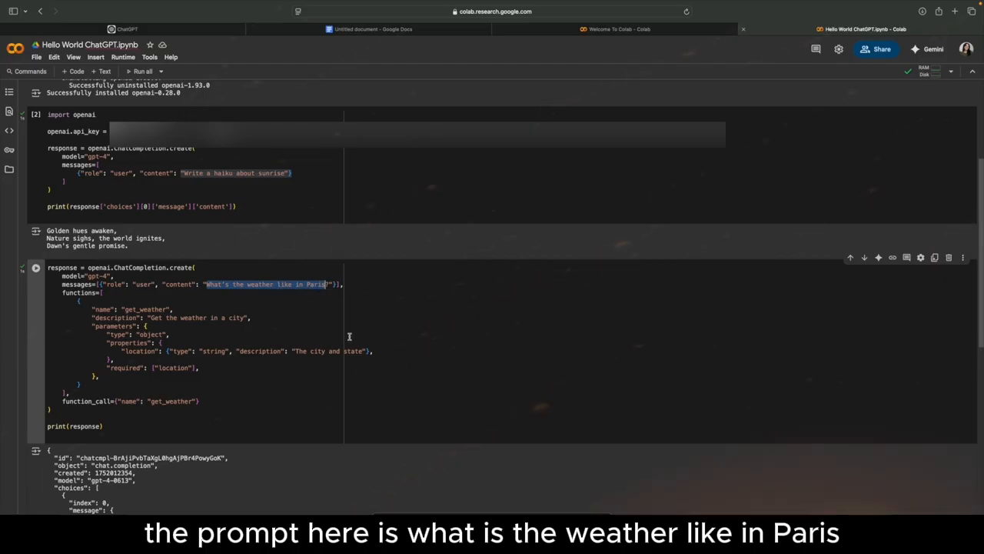
scroll(353, 334, down, 2)
drag(296, 289, 365, 289)
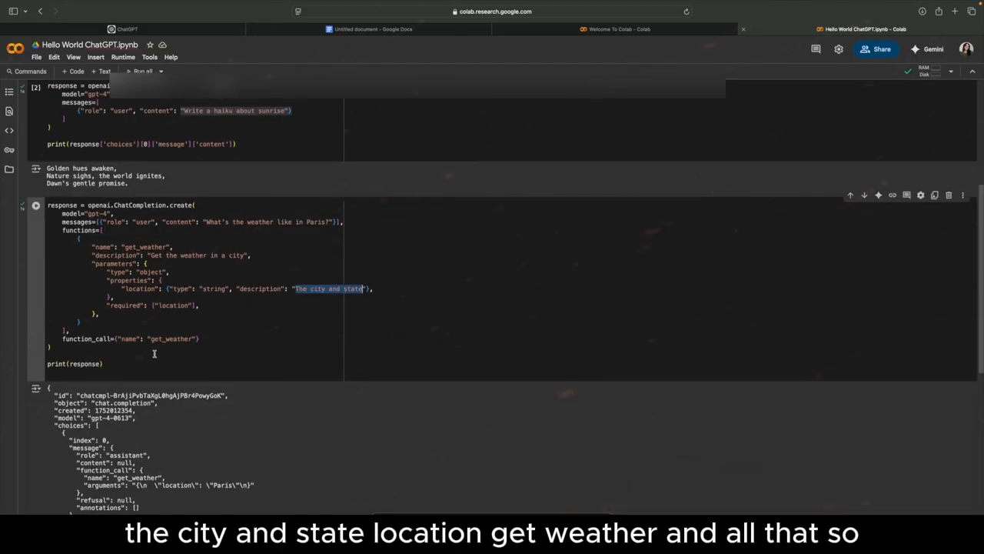
scroll(333, 339, down, 5)
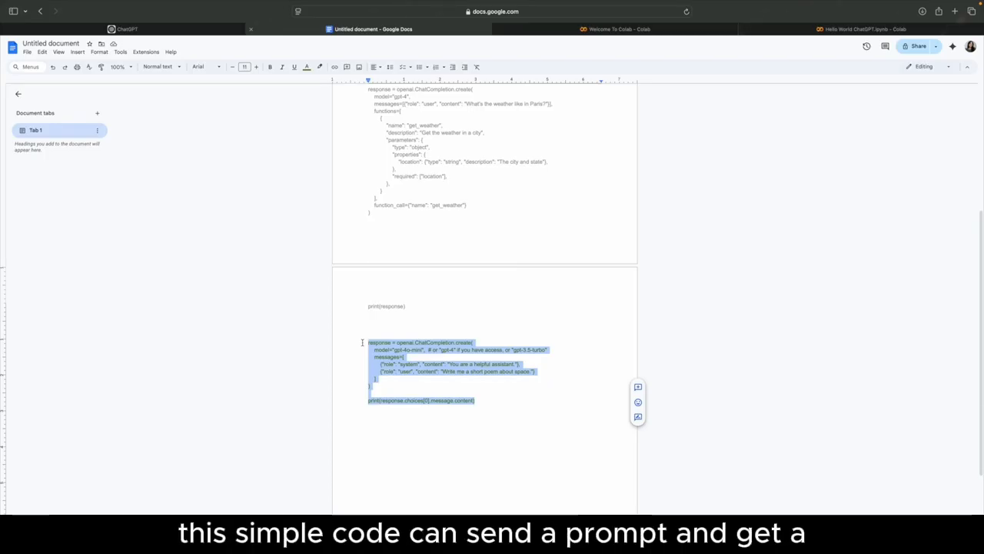
Step: Add the copied gpt-4o-mini ChatCompletion code with the prompt "Write me a short poem about space." to the notebook's empty last cell and run it
click(791, 31)
click(74, 366)
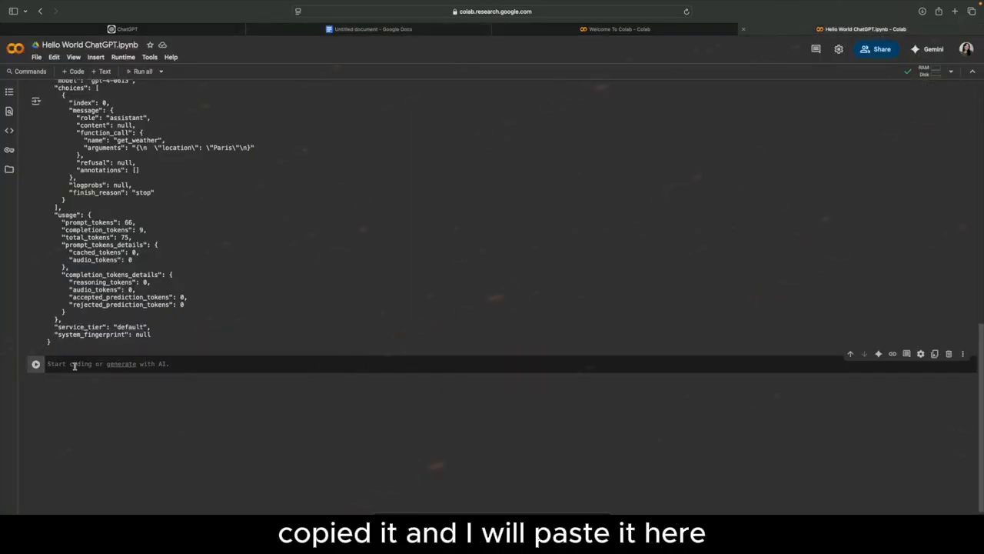
text(response = openai.ChatCompletion.create(     model="gpt-4o-mini",  # or "gpt-4" if you have access, or "gpt-3.5-turbo"     messages=[         {"role": "system", "content": "You are a helpful assistant."},         {"role": "user", "content": "Write me a short poem about space."}     ] )  print(response.choices[0].message.content))
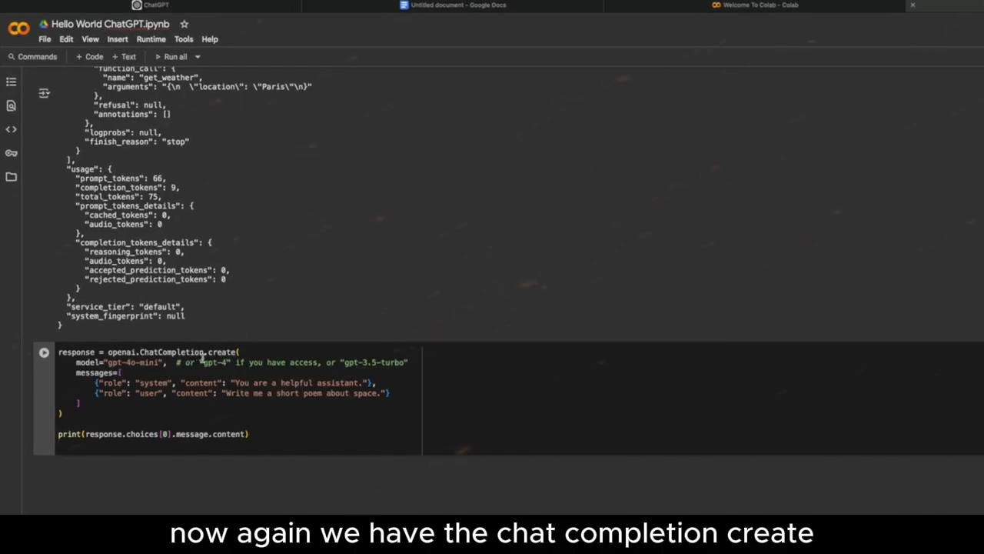
click(198, 351)
click(93, 374)
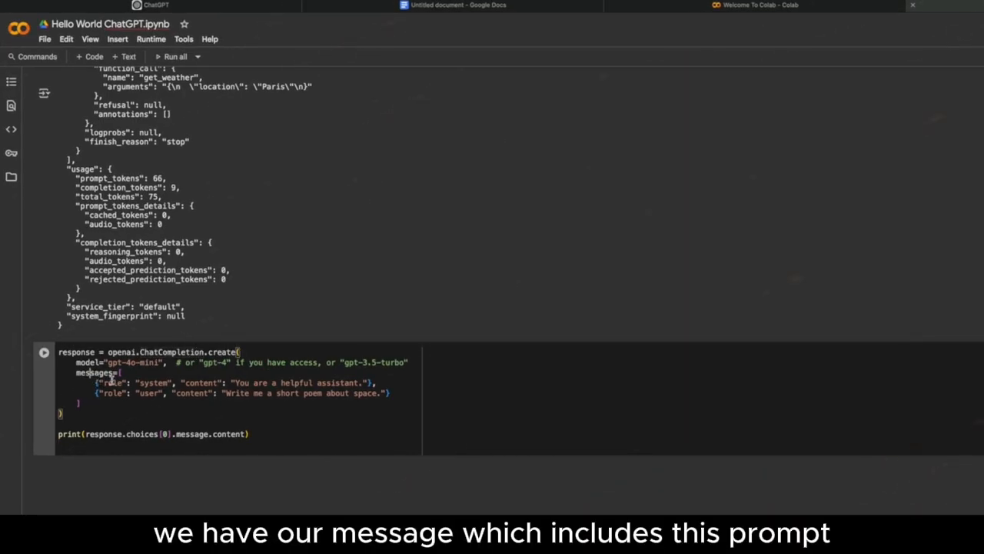
drag(225, 395, 376, 395)
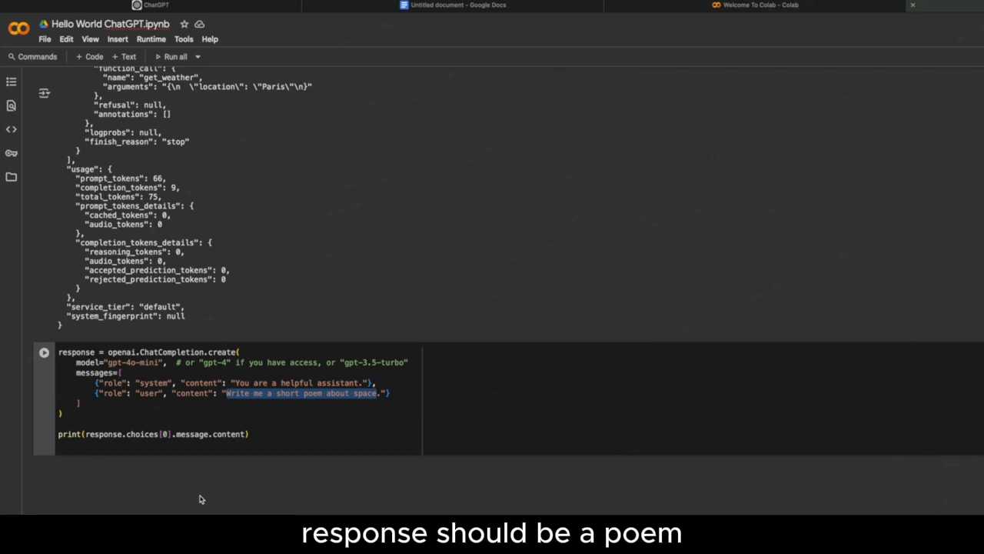
click(374, 416)
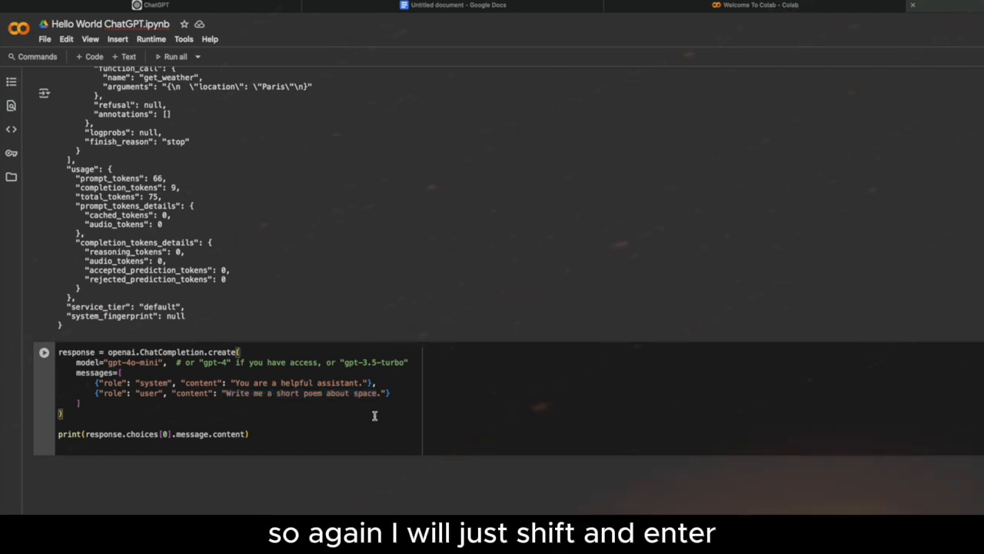
key(shift+Return)
scroll(219, 435, down, 2)
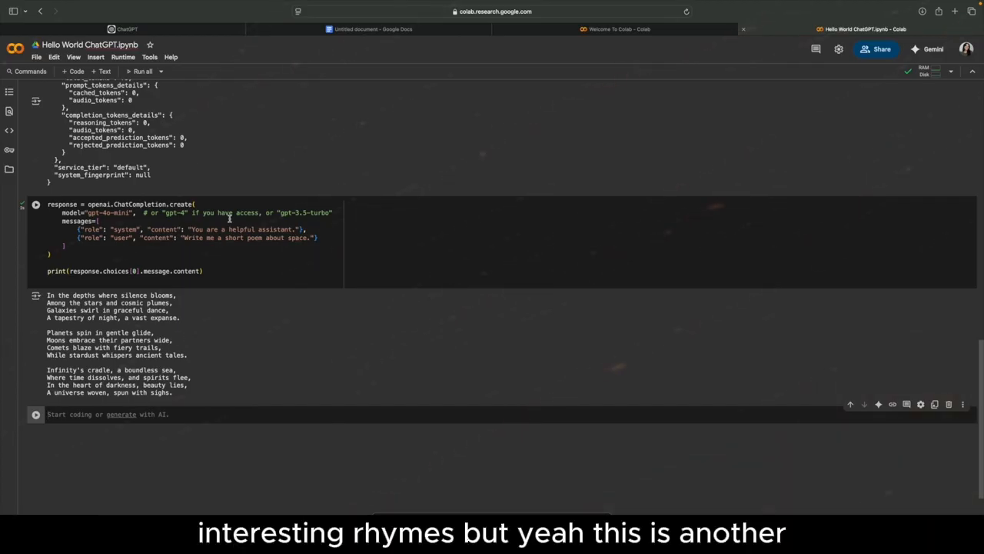
Step: Examine the space poem output, the cell's system message "You are a helpful assistant." and the notebook's earlier cells
scroll(207, 355, up, 3)
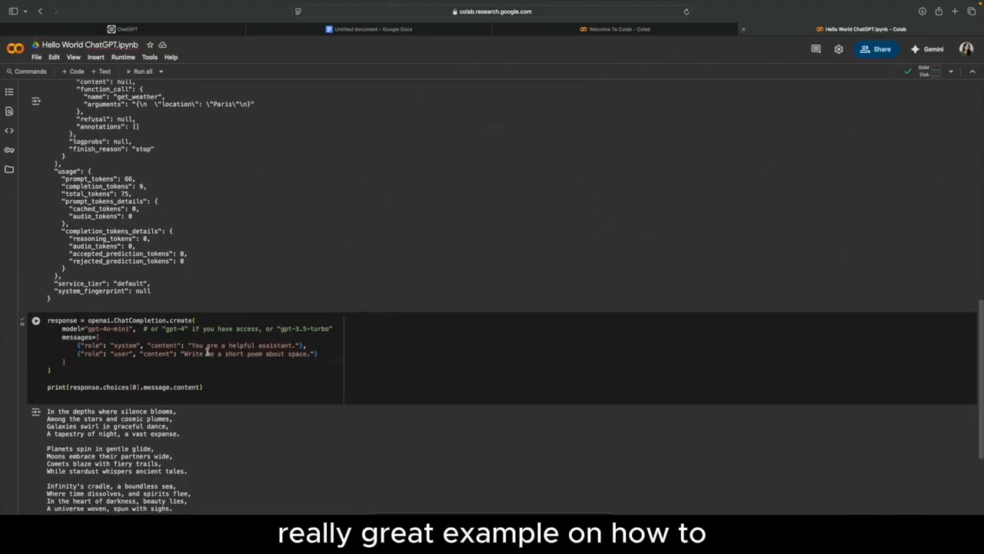
scroll(207, 354, down, 2)
scroll(207, 355, down, 1)
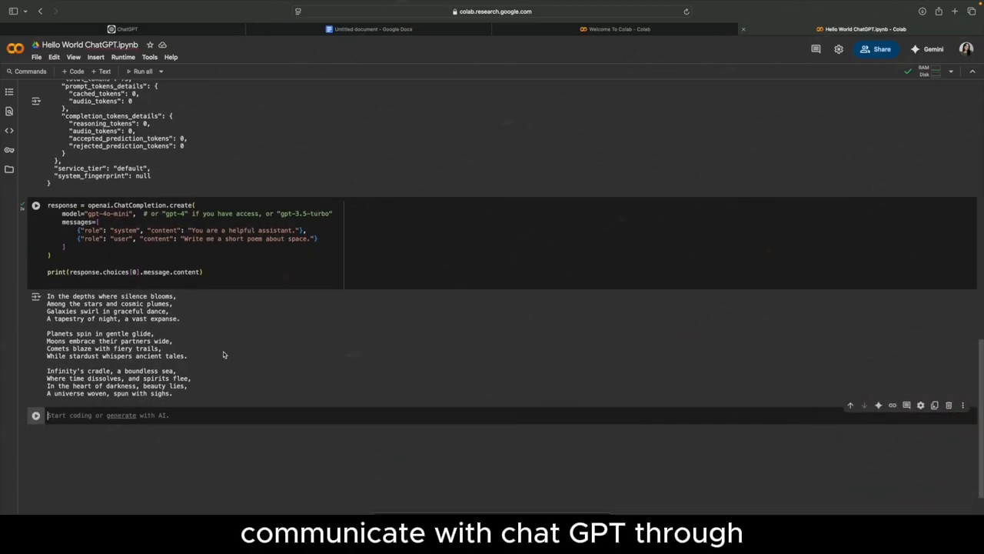
click(161, 204)
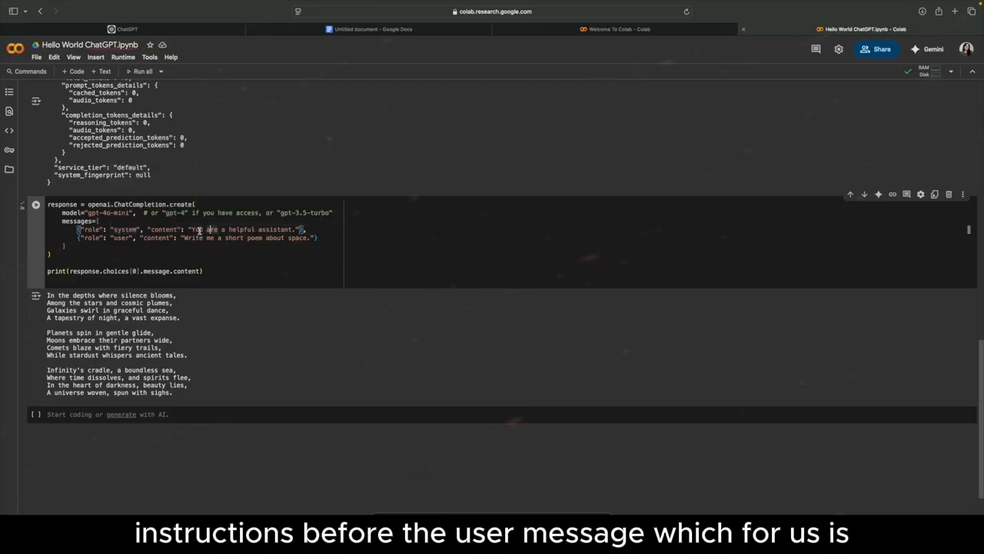
drag(191, 229, 293, 229)
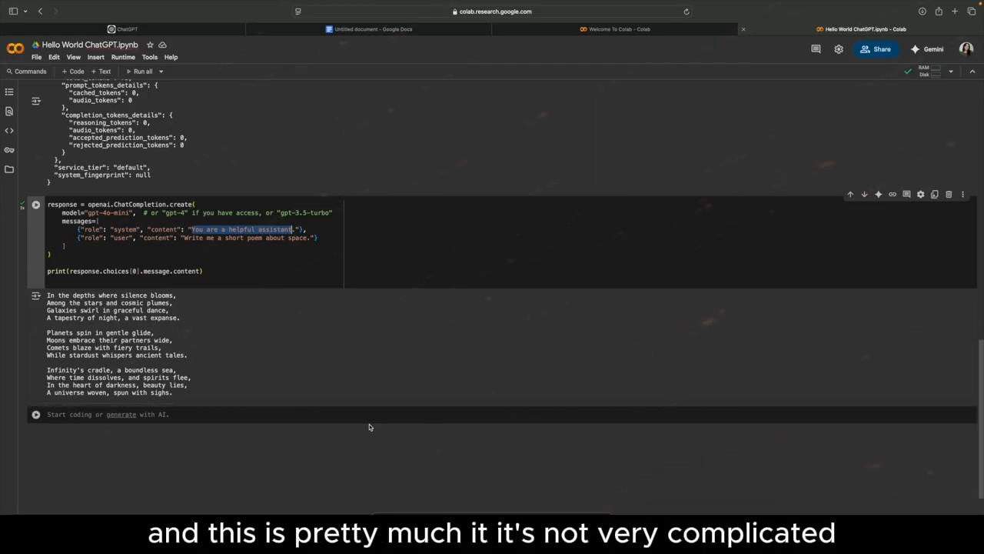
scroll(488, 269, up, 15)
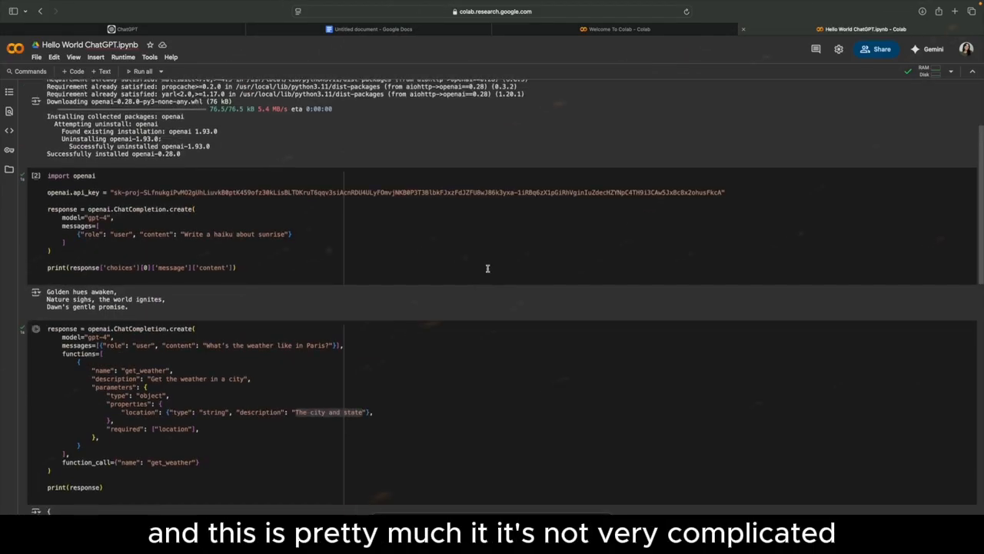
scroll(488, 269, up, 3)
scroll(487, 268, down, 15)
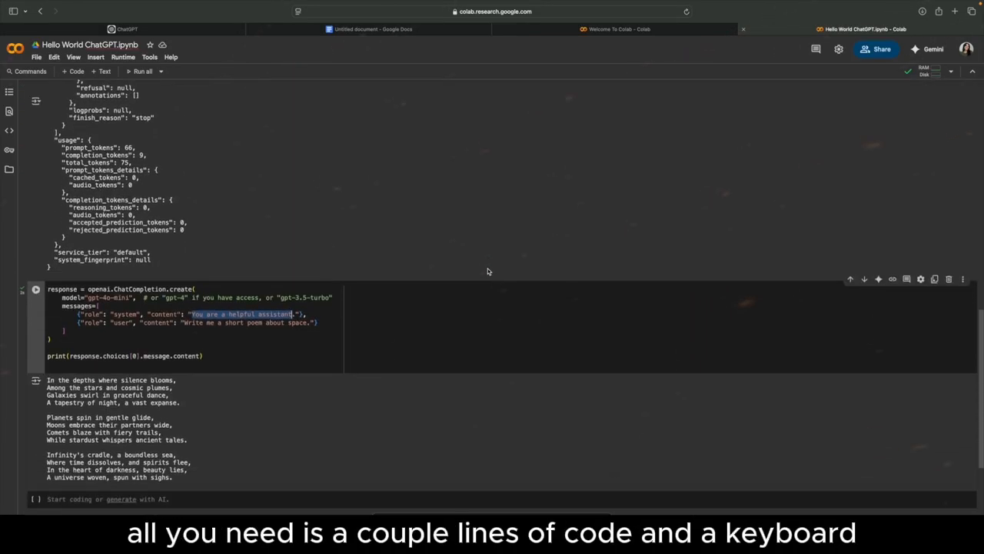
scroll(487, 270, down, 5)
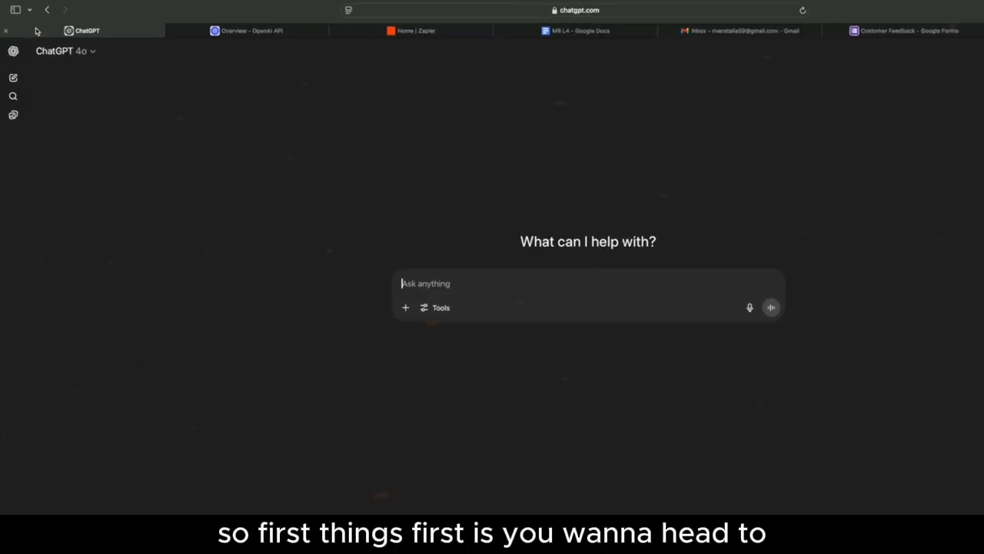
Step: Switch to the OpenAI platform and review the billing form for adding a payment method and the organization's API usage
click(240, 32)
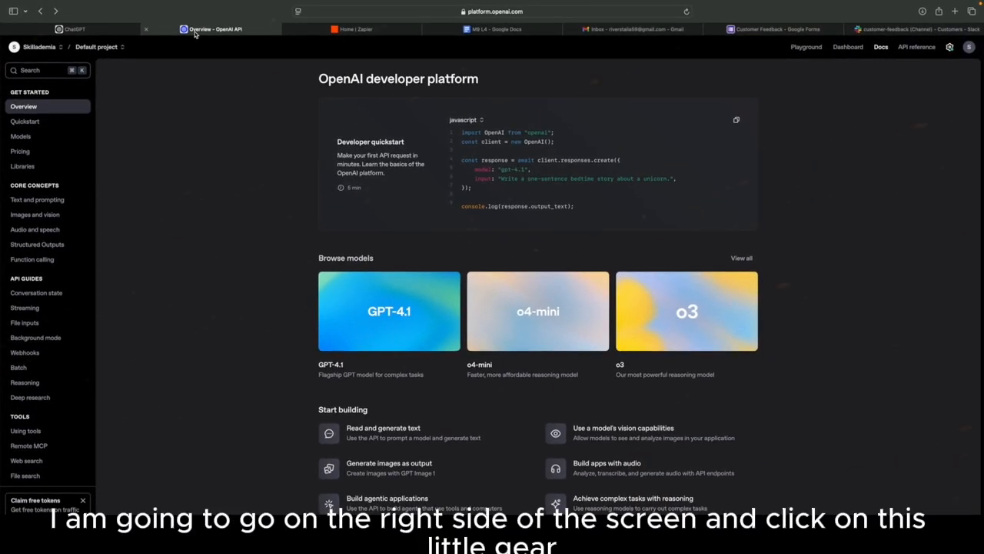
click(949, 47)
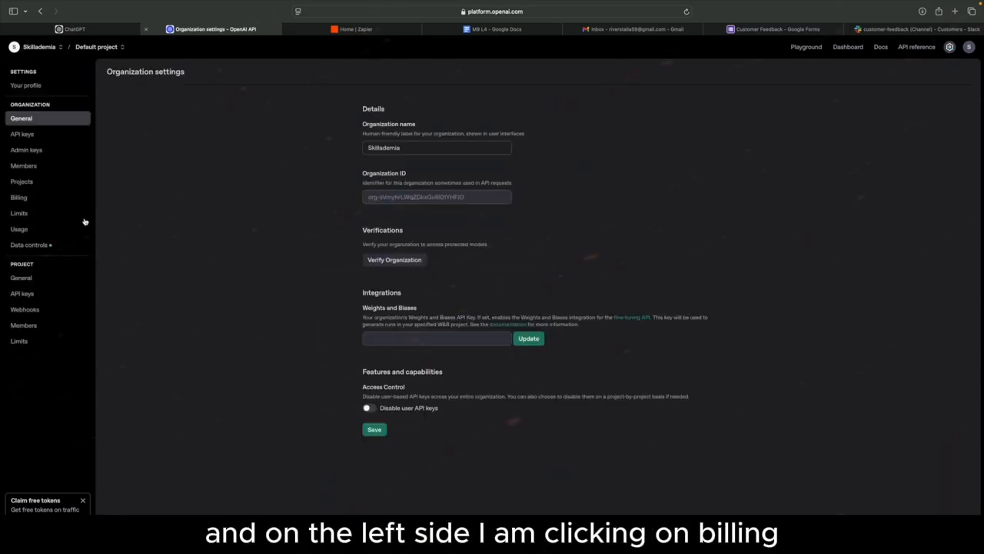
click(31, 198)
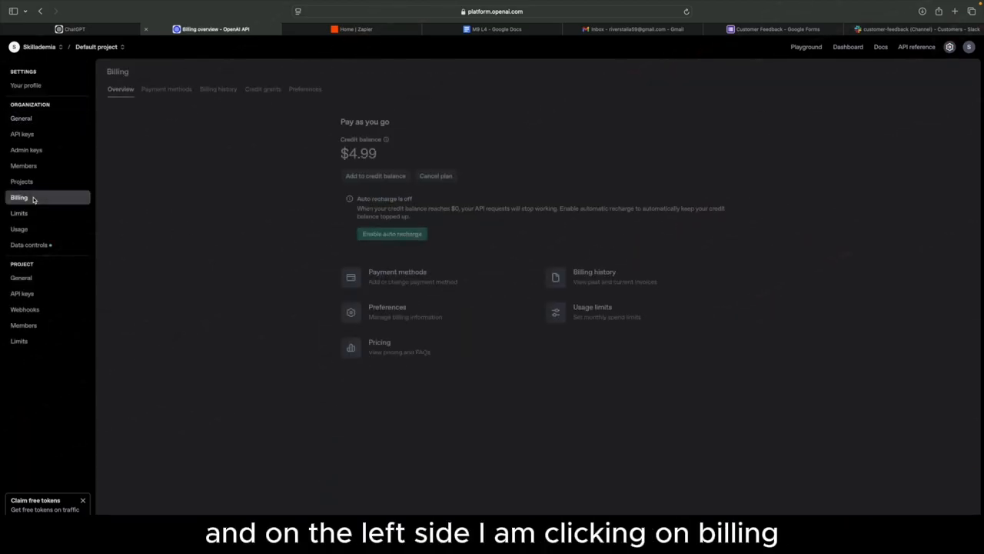
click(160, 92)
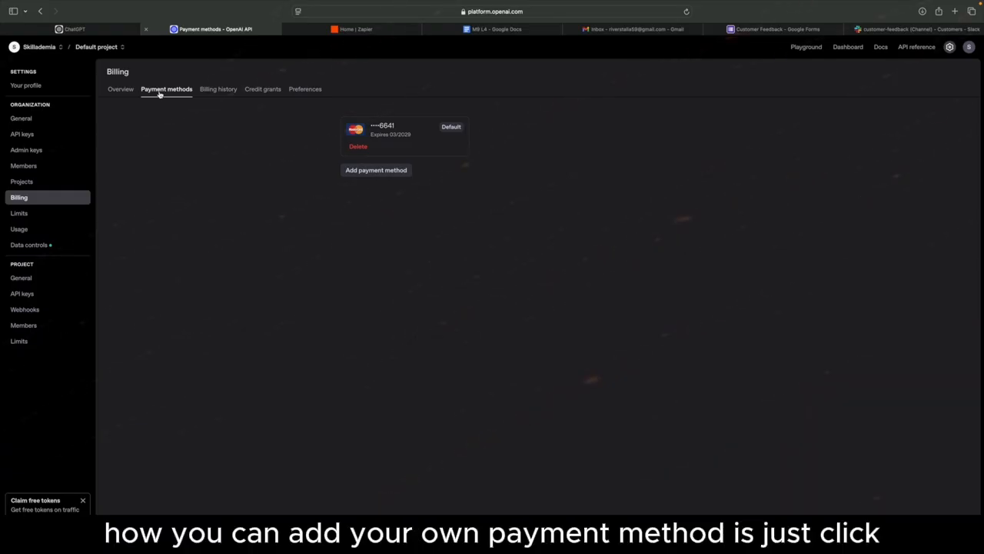
click(365, 174)
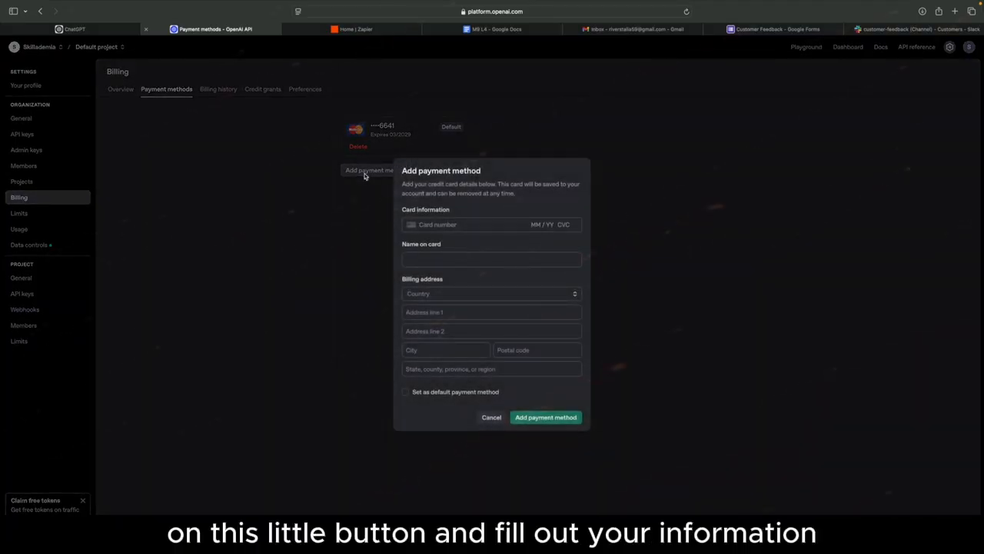
click(490, 418)
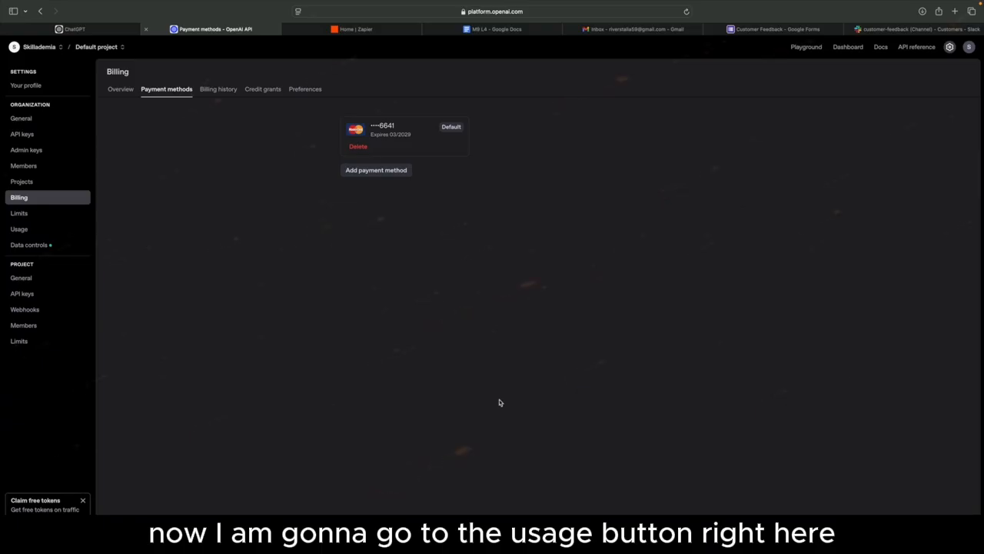
click(33, 231)
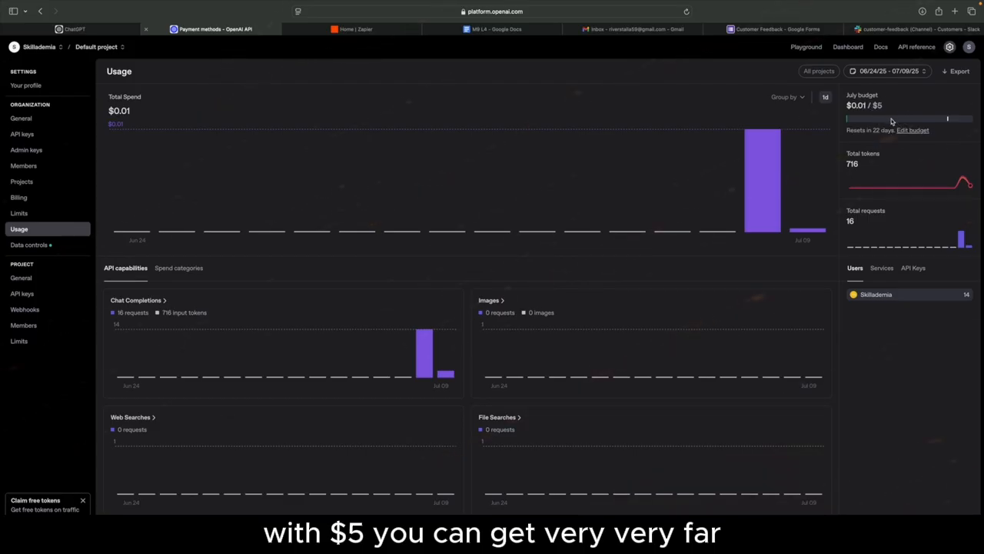
mouse_move(830, 141)
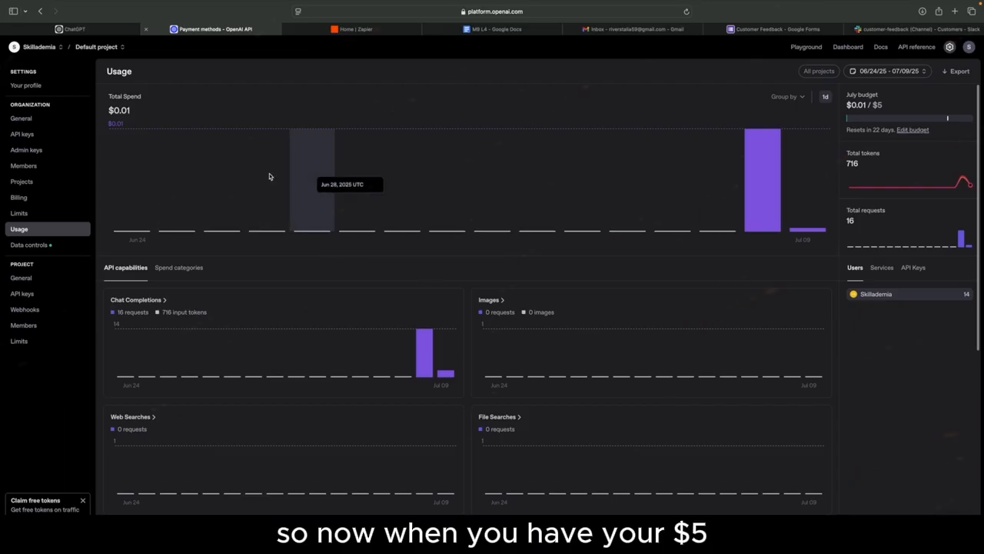
Step: Create a project API secret key named "Modue 9" in Default project with All permissions, and copy the generated key
click(31, 296)
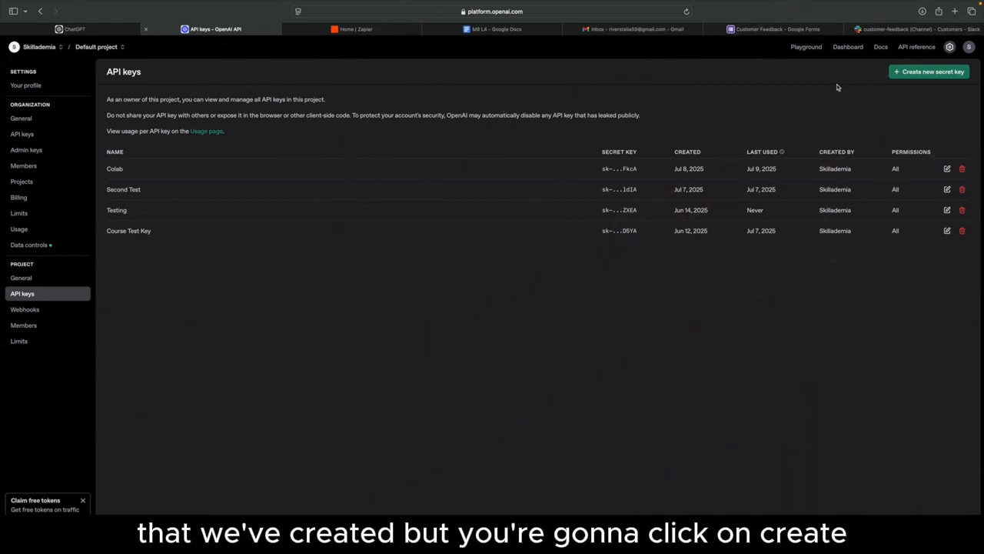
click(912, 75)
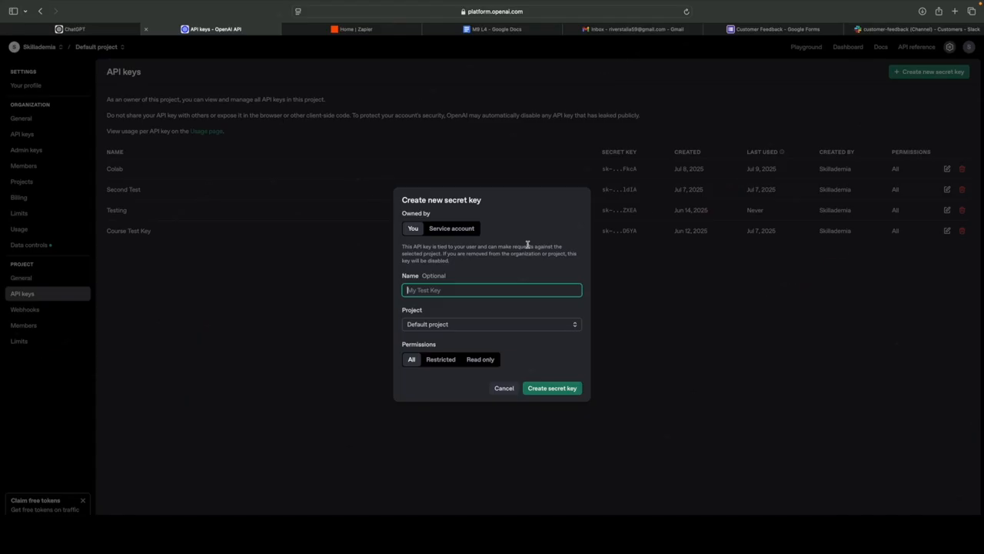
text(Module 9)
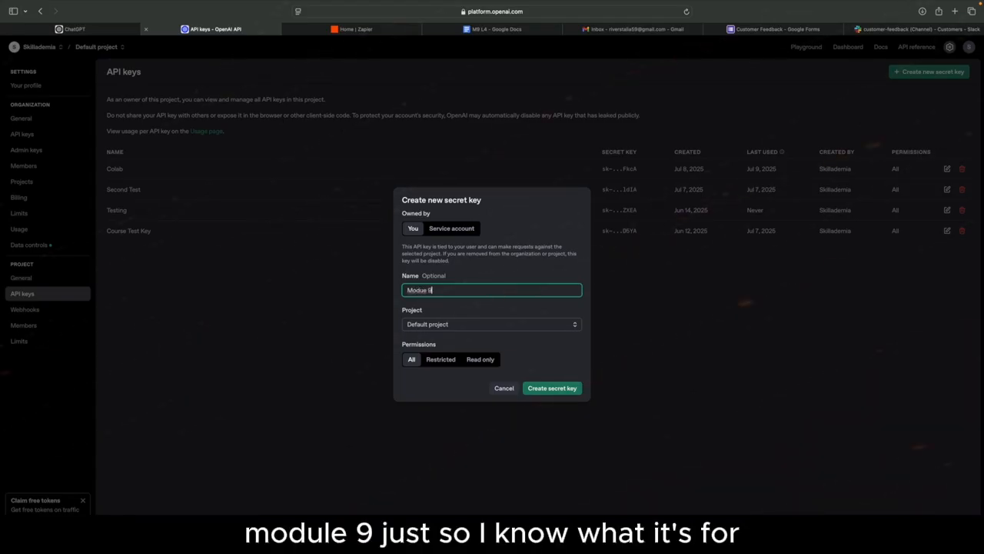
click(471, 343)
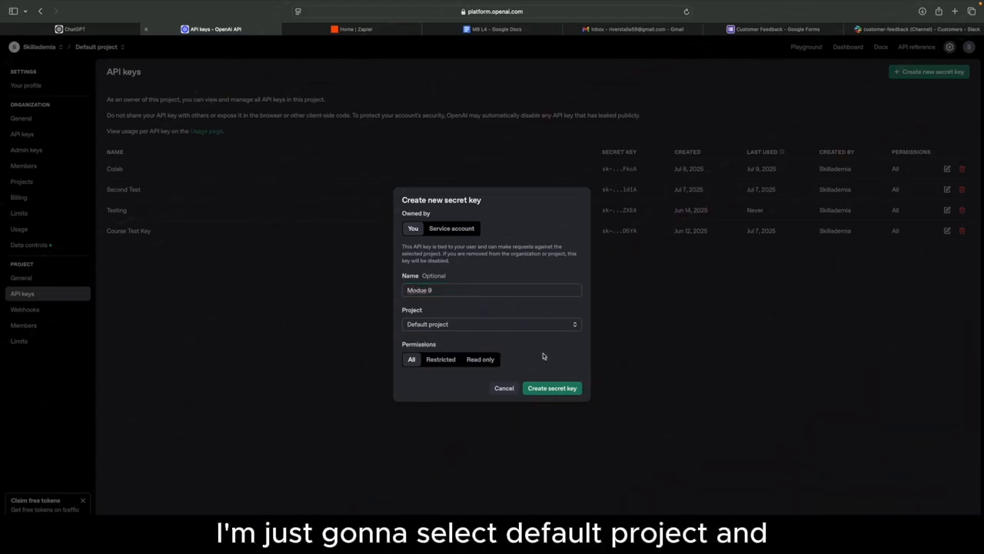
click(550, 393)
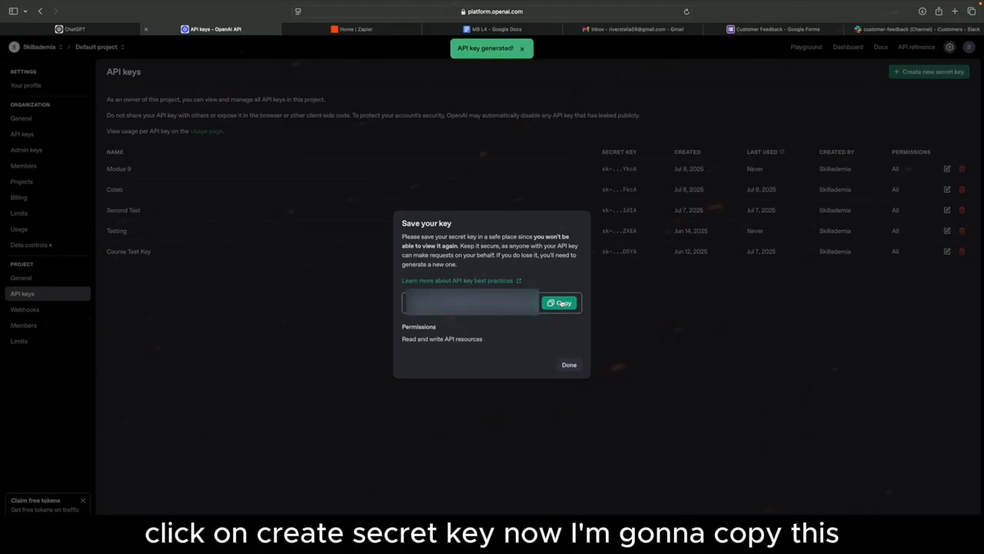
click(563, 304)
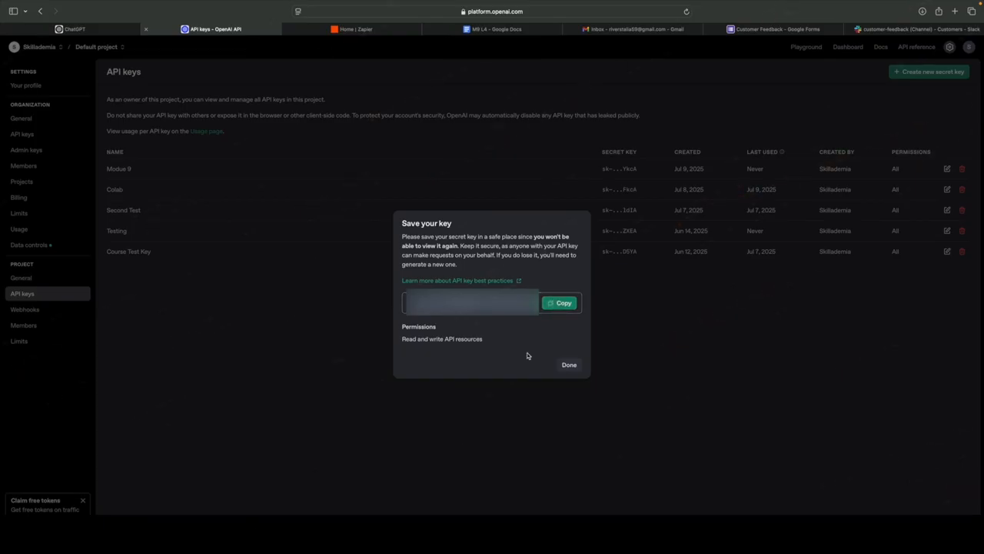
click(571, 368)
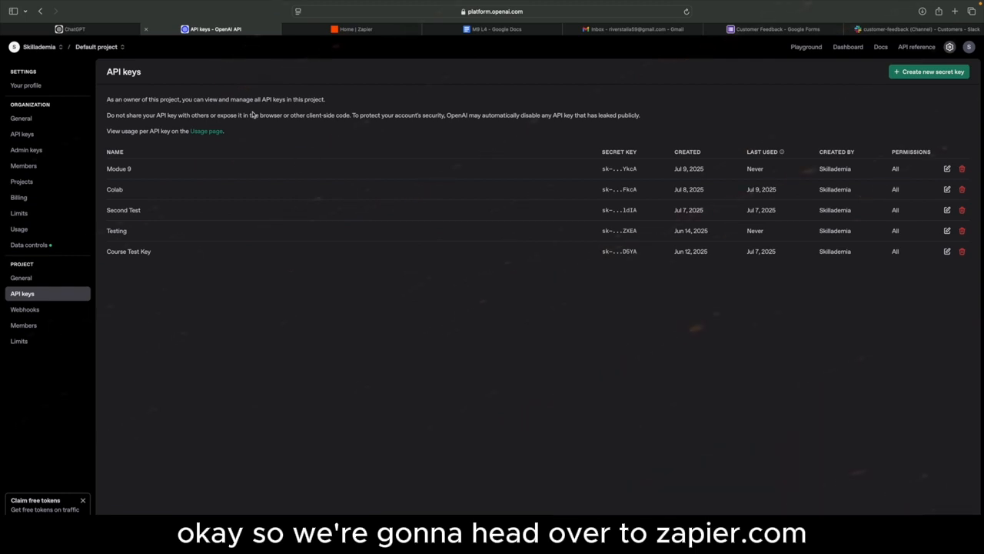
Step: Switch to Zapier and start adding a new app connection for ChatGPT (OpenAI) in App Connections
click(368, 30)
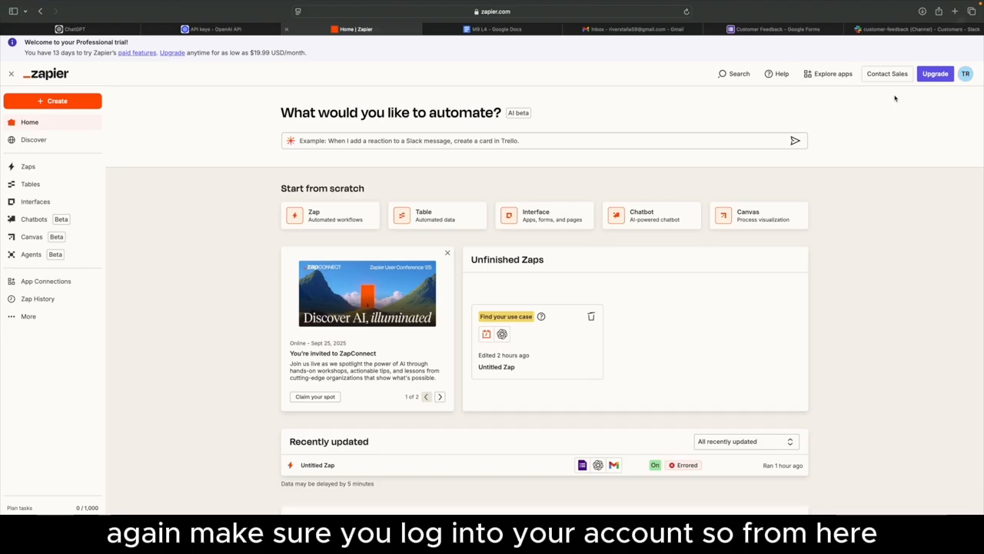
click(48, 281)
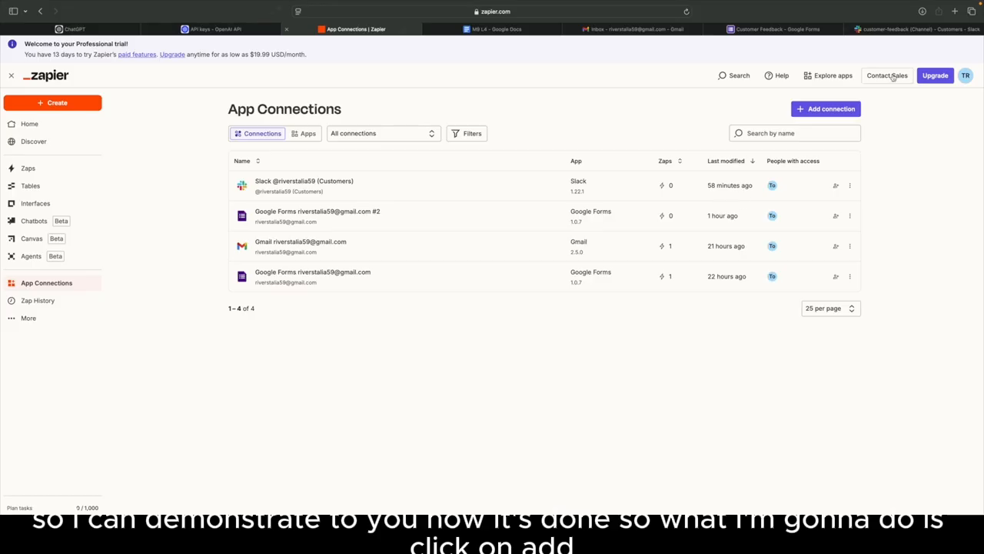
click(817, 109)
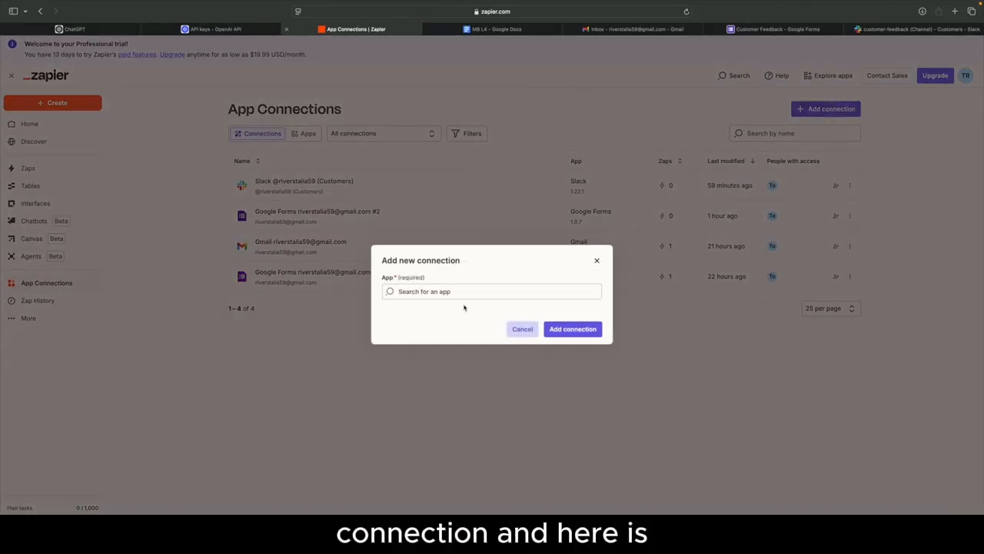
click(457, 291)
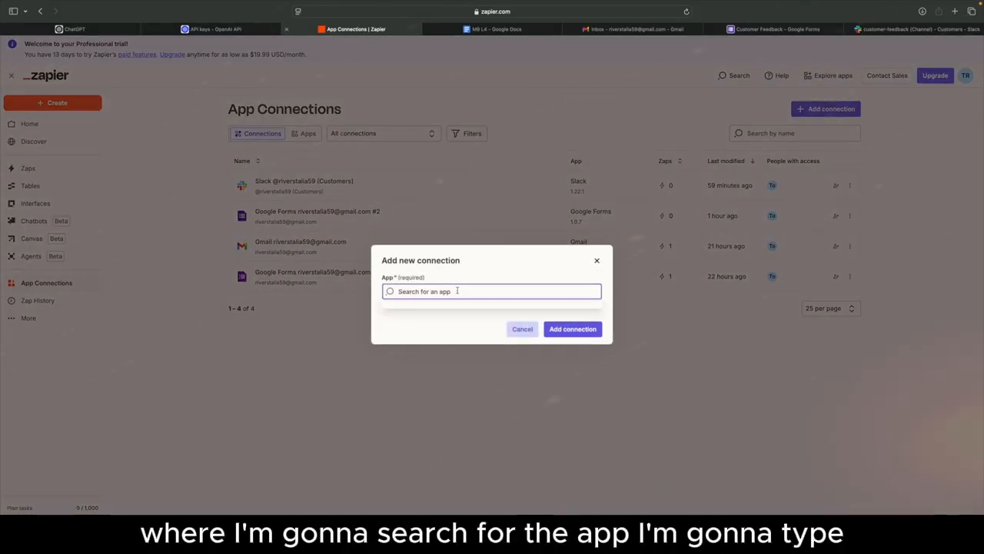
text(ChatG)
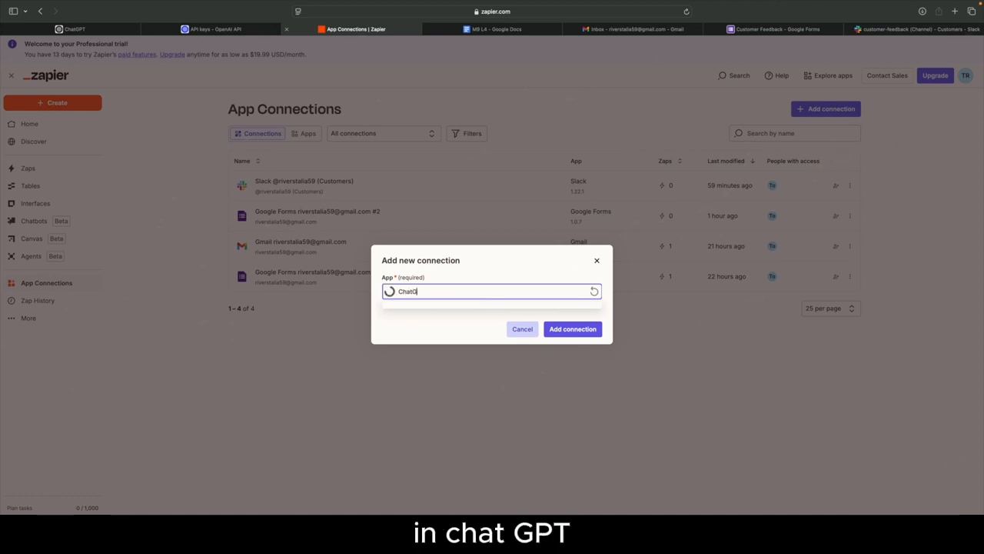
text(PT)
click(460, 313)
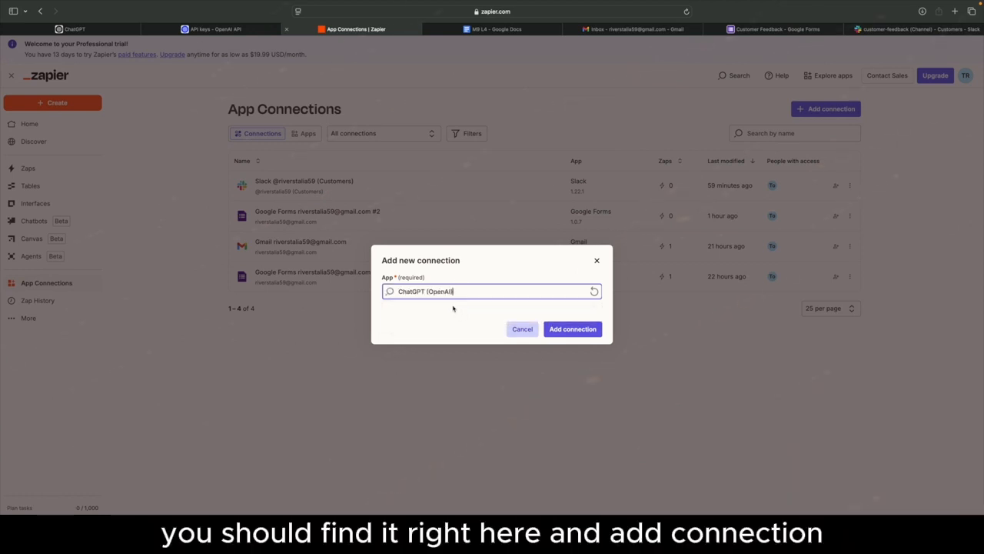
click(593, 329)
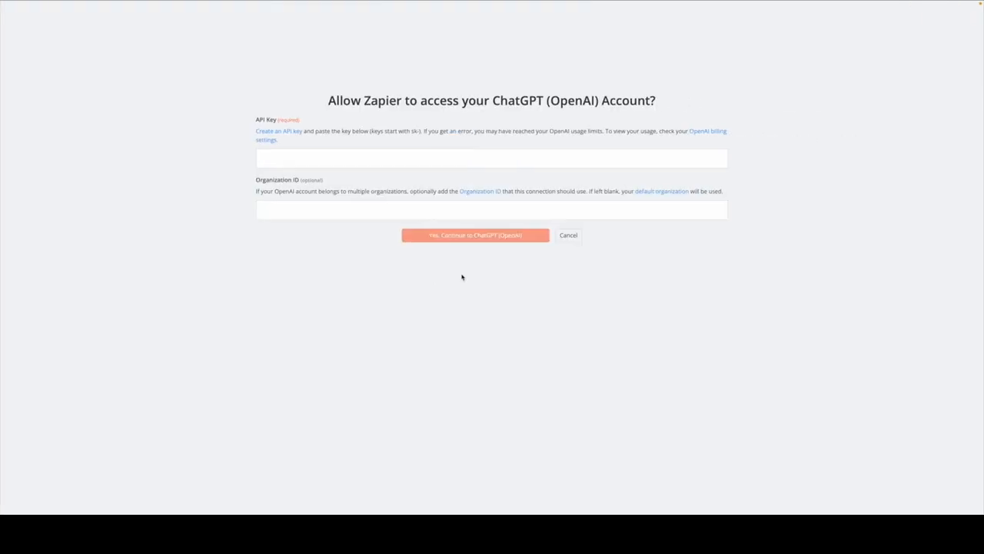
Step: Paste the copied OpenAI API key into the API Key field and authorize Zapier's access to the ChatGPT (OpenAI) account
click(310, 161)
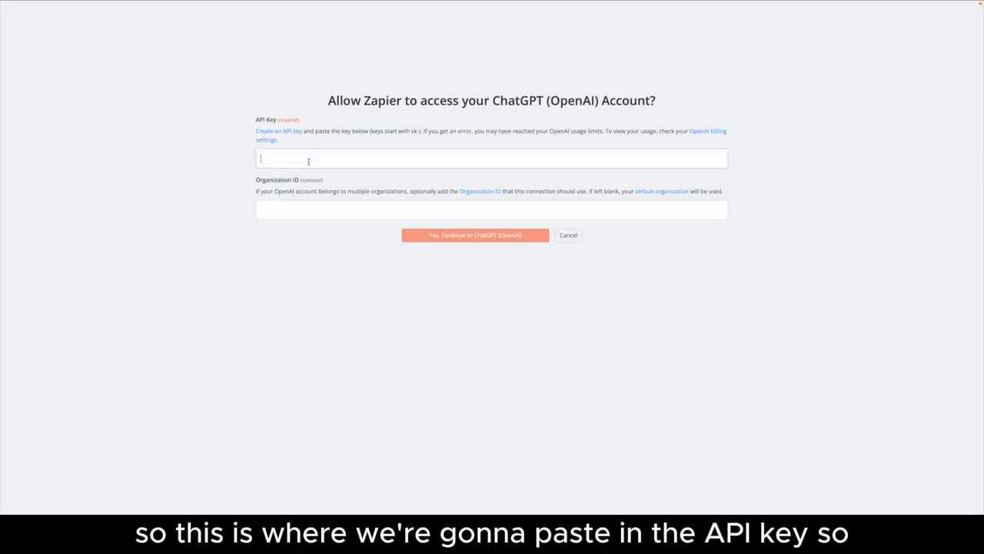
key(super+v)
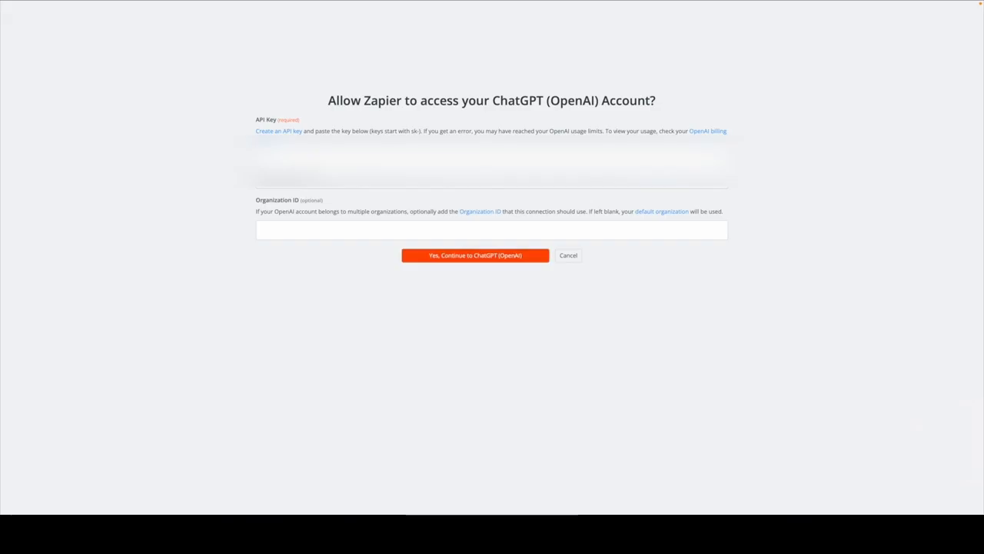
click(453, 258)
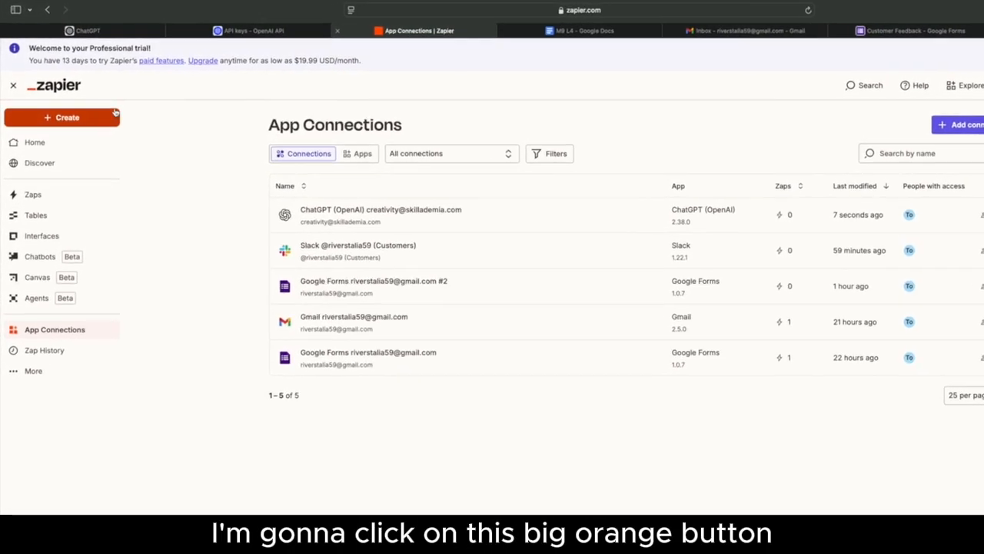
Step: Create a new Zap and choose Google Forms as the app for its trigger
click(57, 120)
click(92, 149)
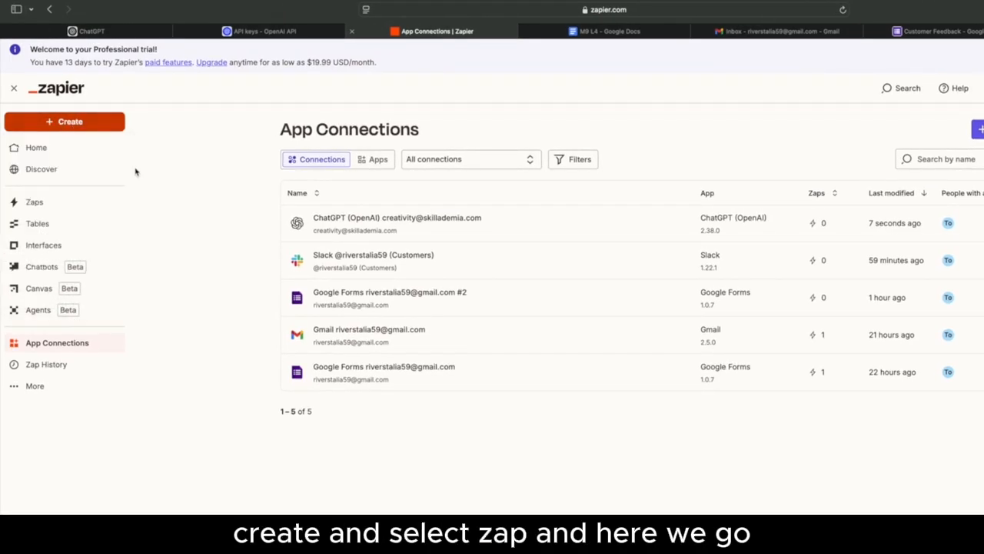
click(66, 121)
click(47, 153)
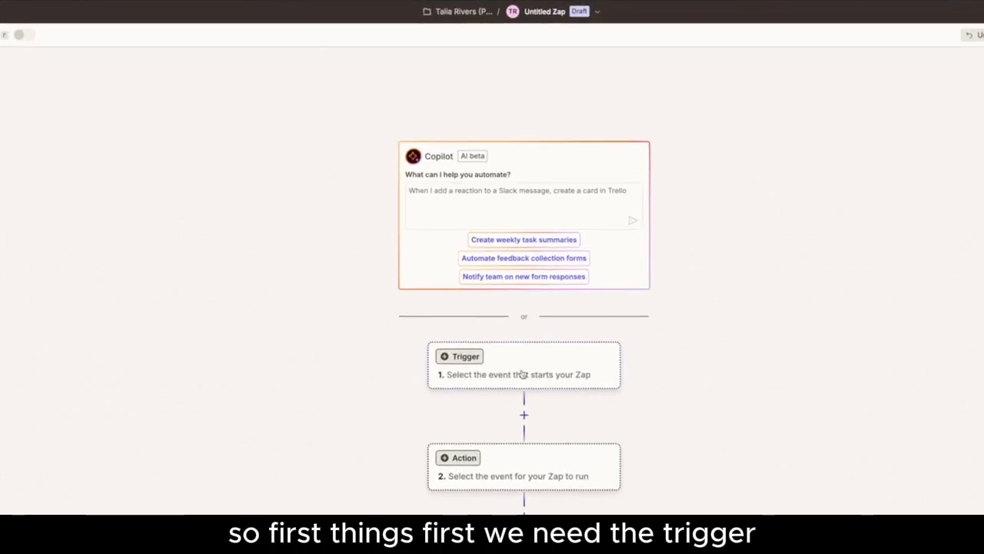
click(477, 377)
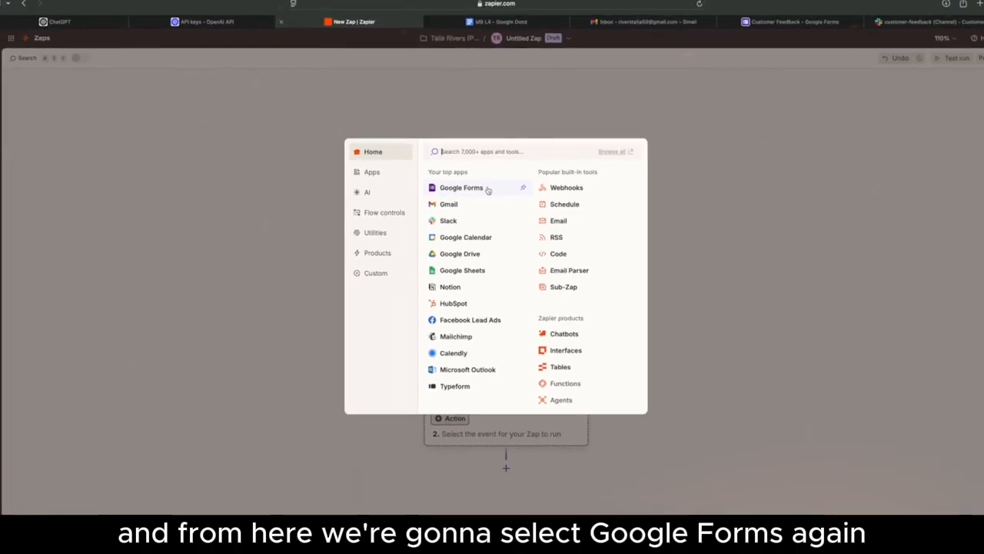
click(488, 190)
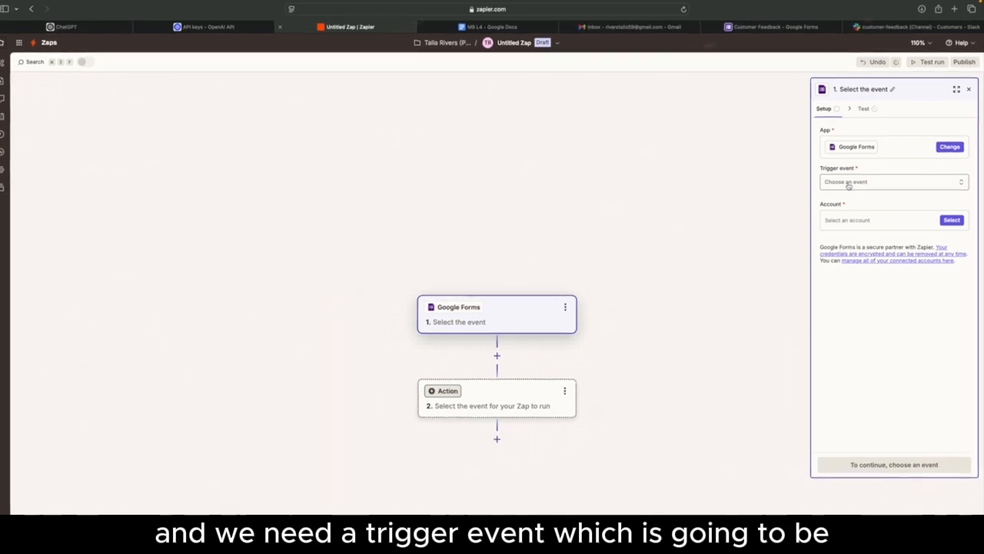
Step: Set the Google Forms trigger event to New Form Response, select a connected Google Forms account, and continue to the trigger's configuration
click(849, 184)
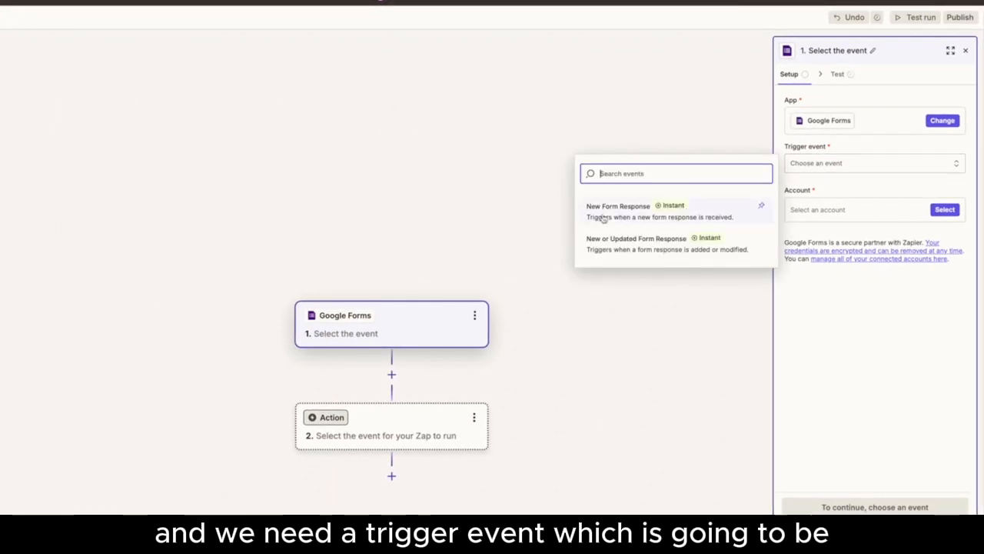
click(731, 212)
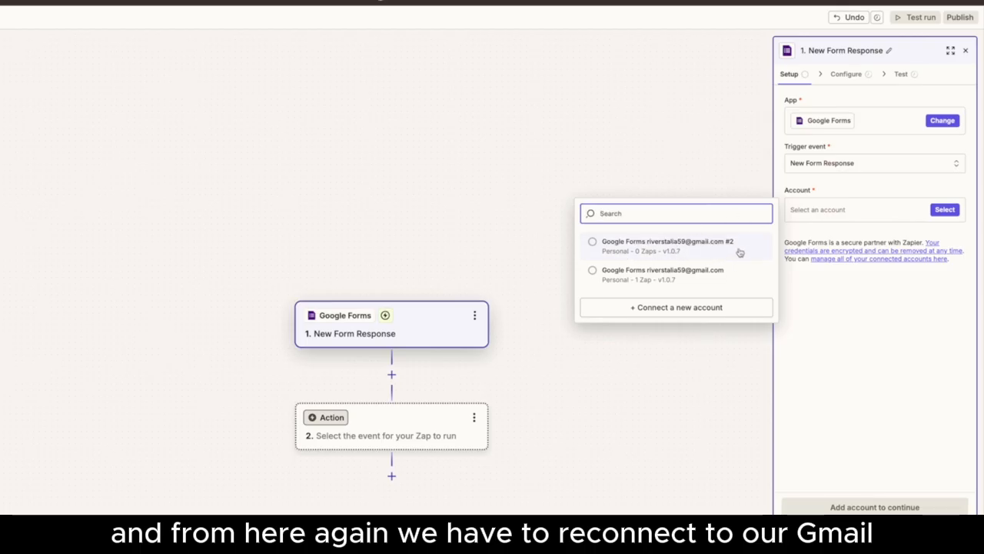
click(609, 248)
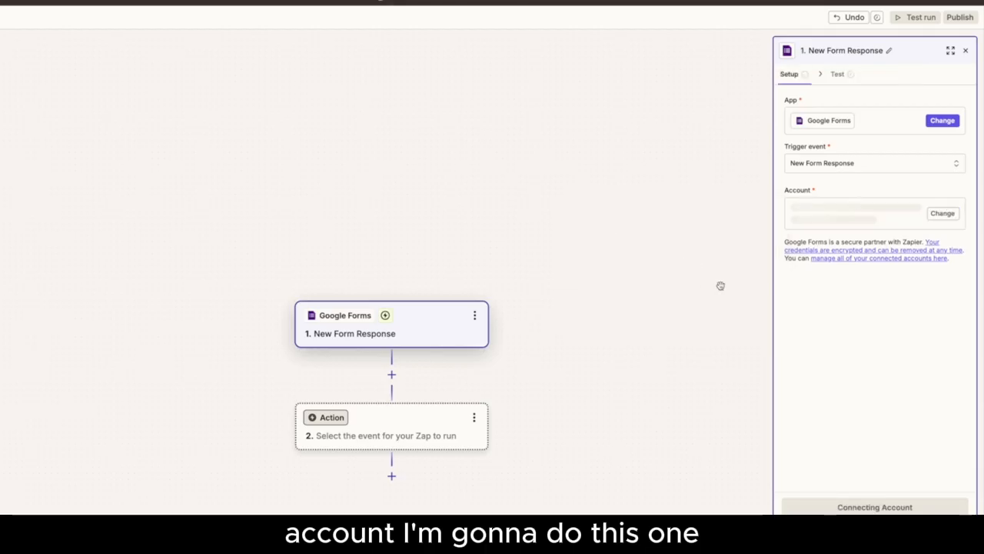
click(854, 509)
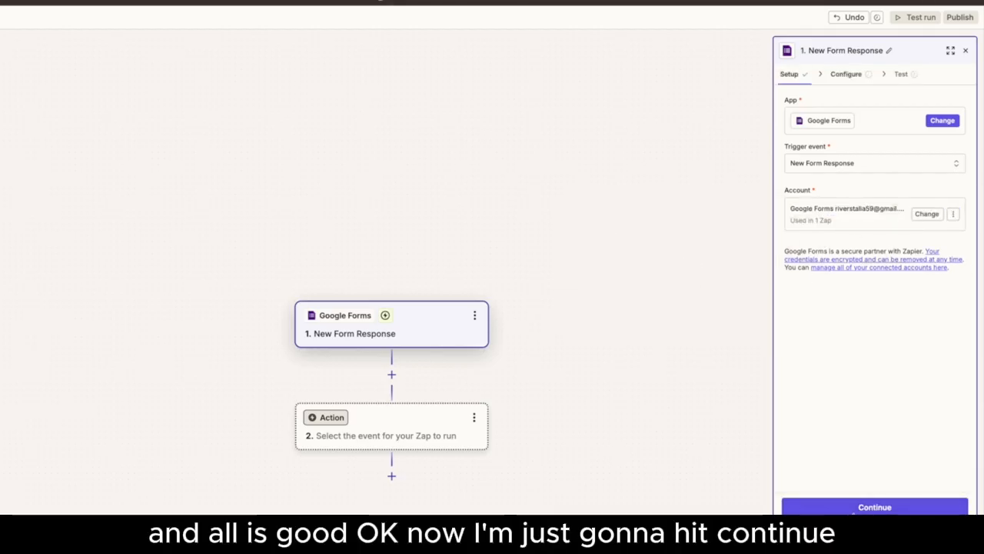
click(853, 509)
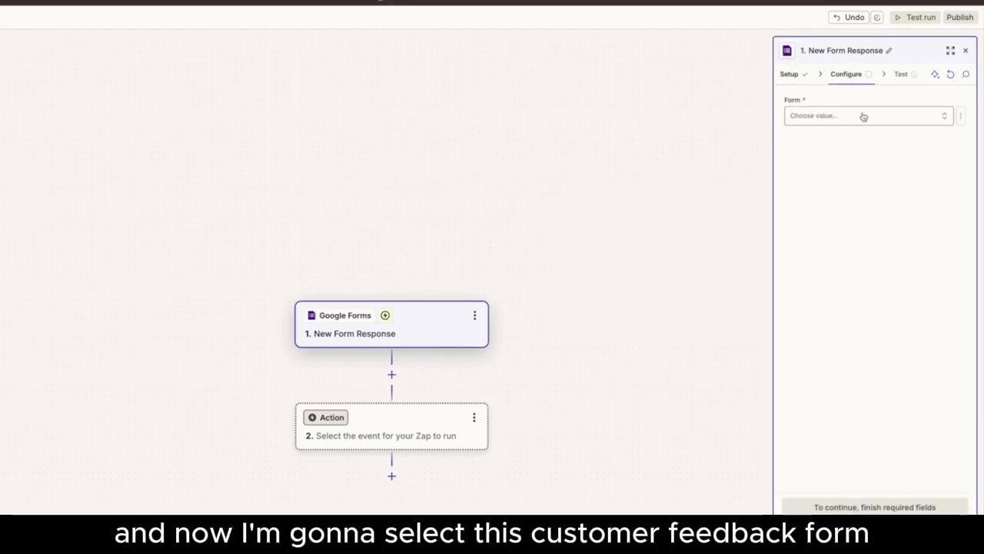
Step: Set the trigger's form to Customer Feedback 2, test the trigger, and continue with the Form Response A record
click(864, 114)
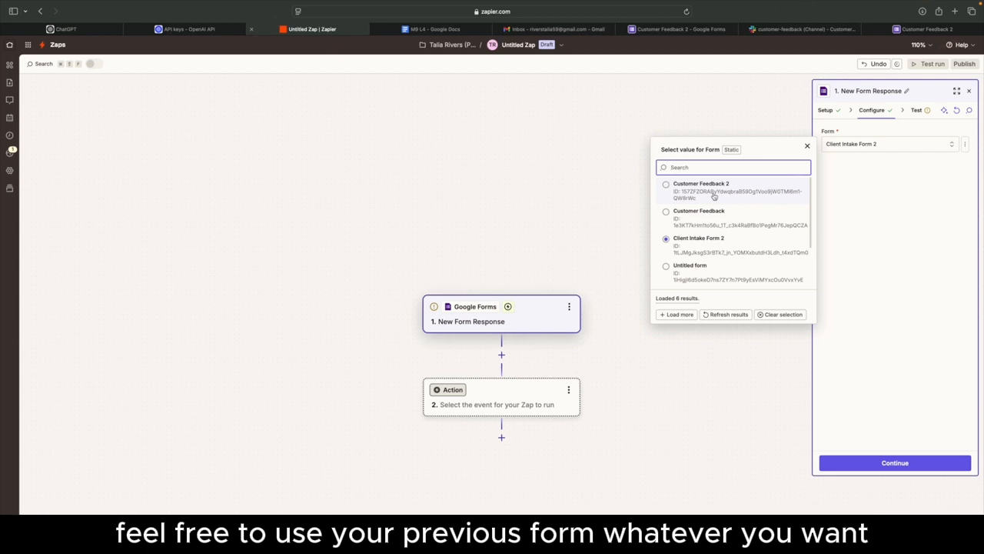
click(714, 197)
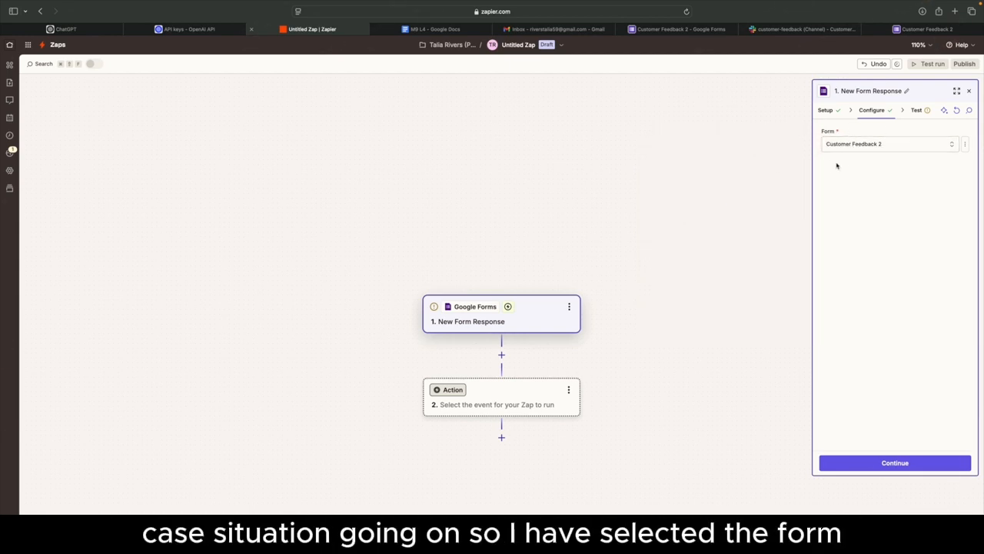
click(878, 465)
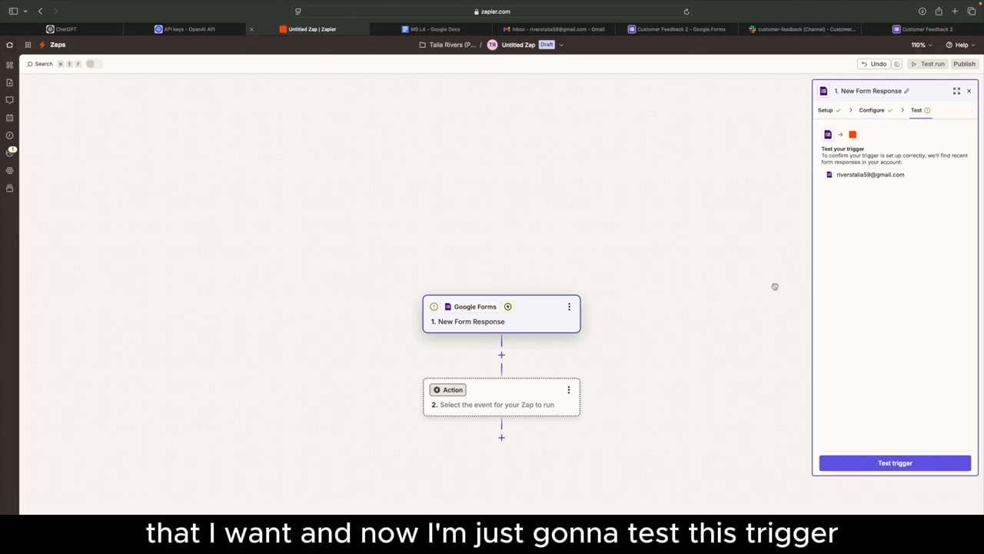
click(895, 463)
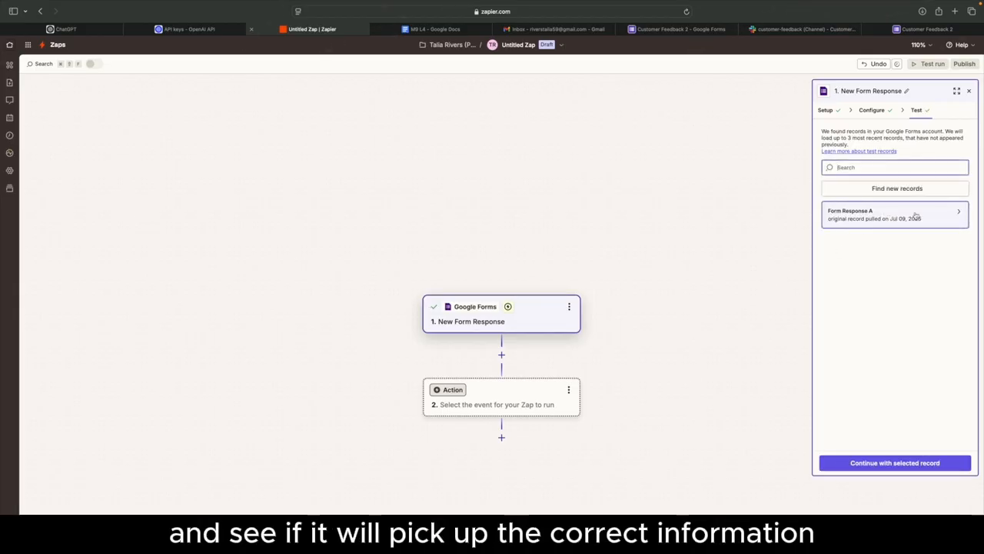
mouse_move(943, 218)
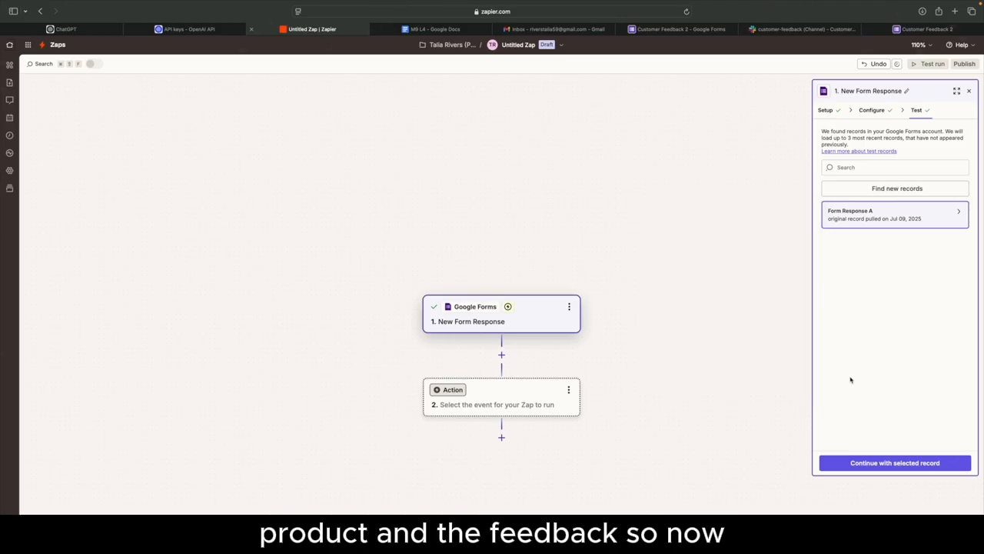
click(890, 464)
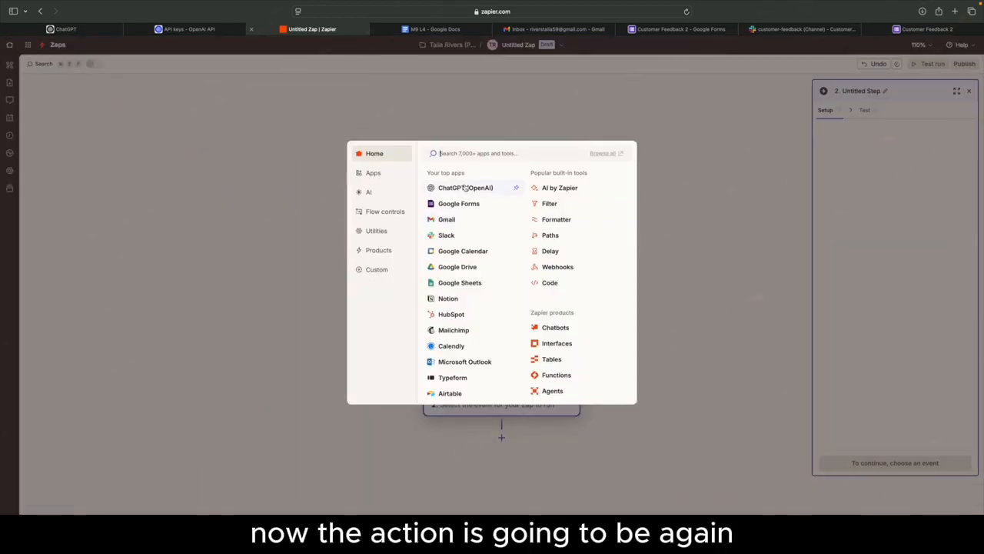
Step: Set the Zap's action app to ChatGPT (OpenAI) with the Send Prompt event and continue to its configuration
click(473, 188)
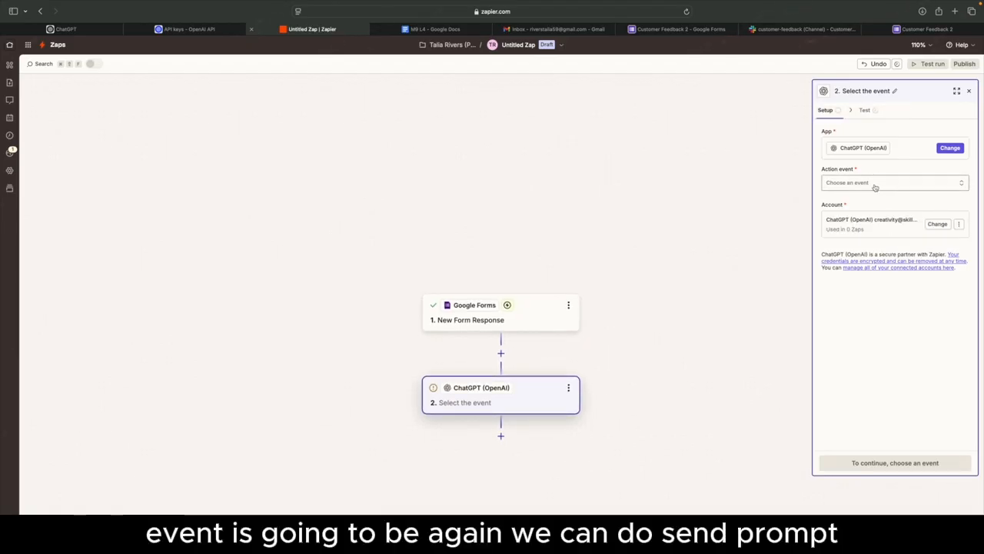
click(875, 185)
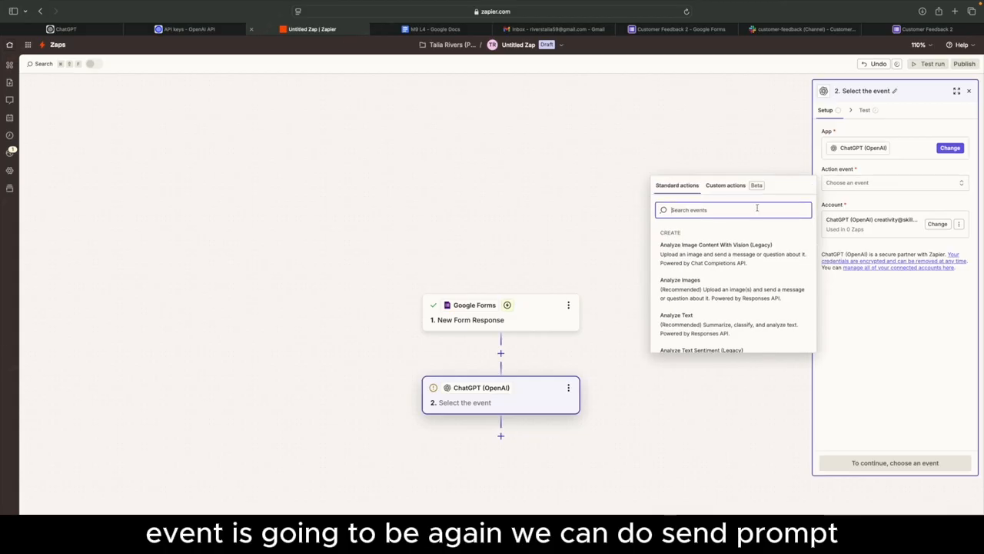
text(send)
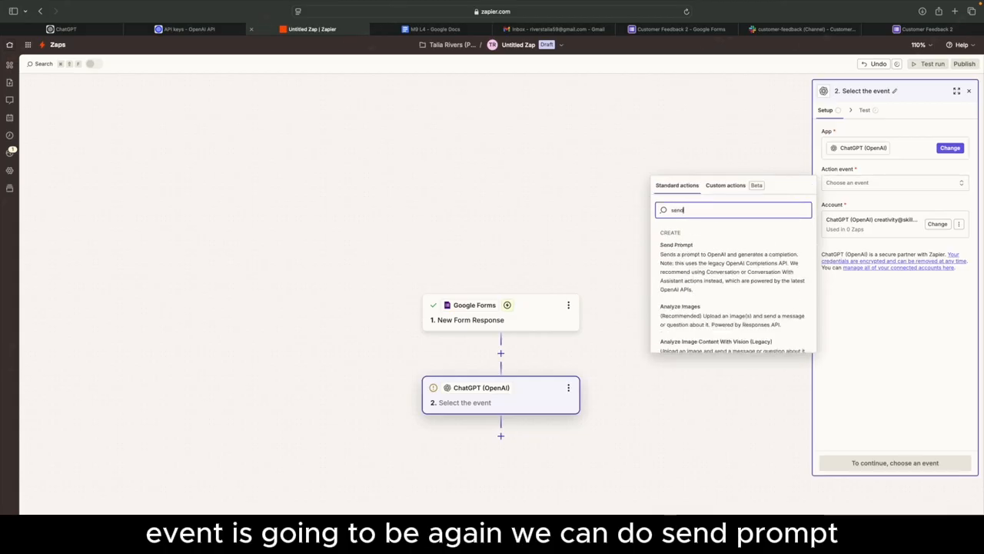
click(760, 250)
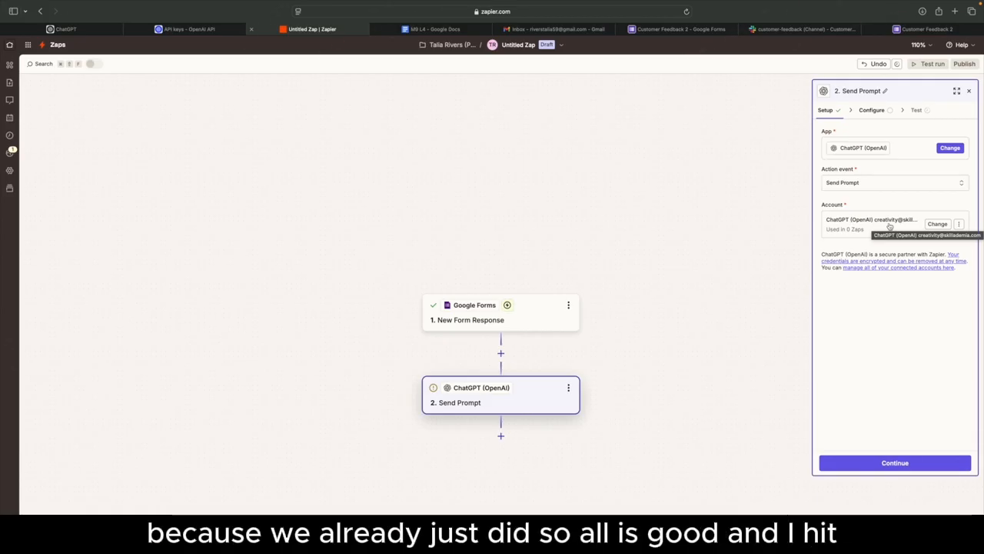
click(894, 462)
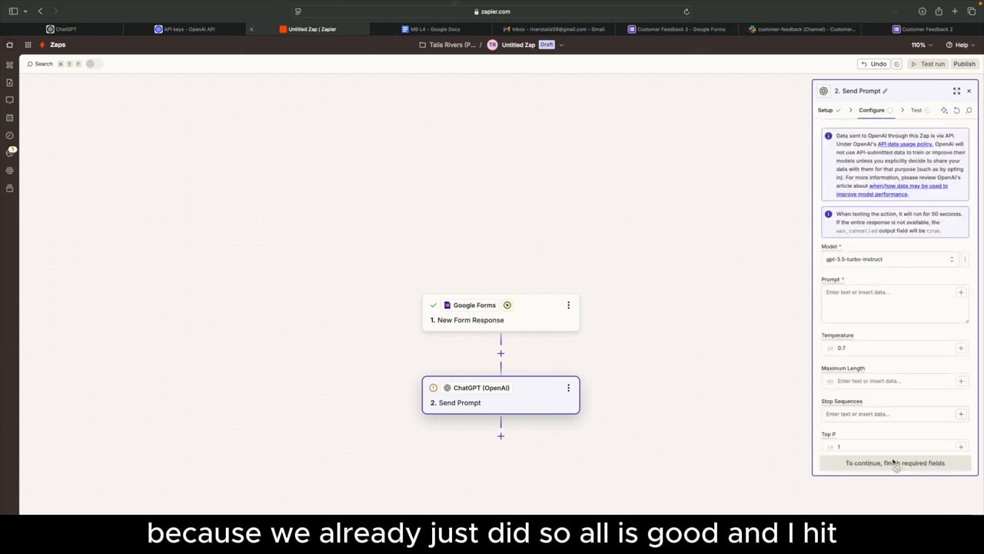
scroll(933, 269, down, 2)
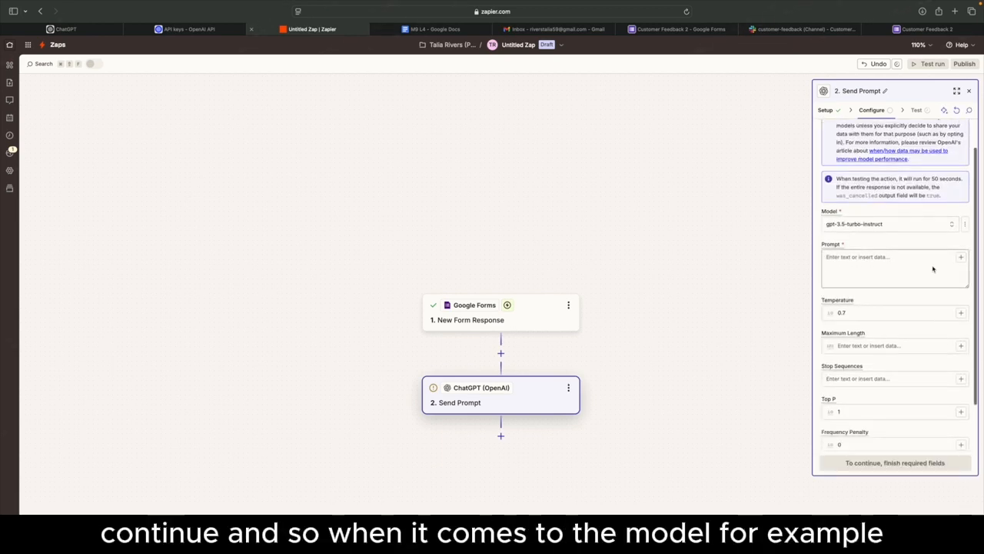
scroll(933, 268, up, 2)
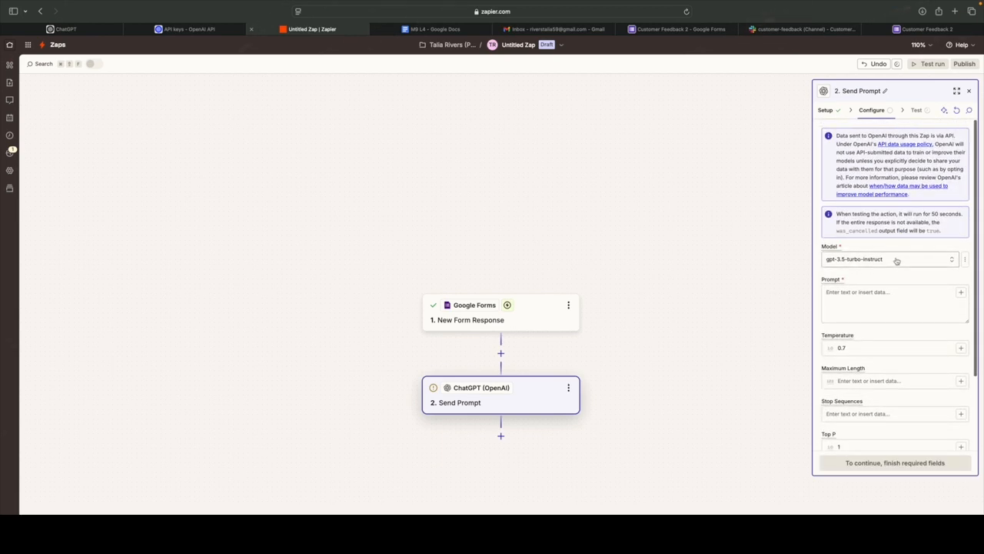
click(896, 261)
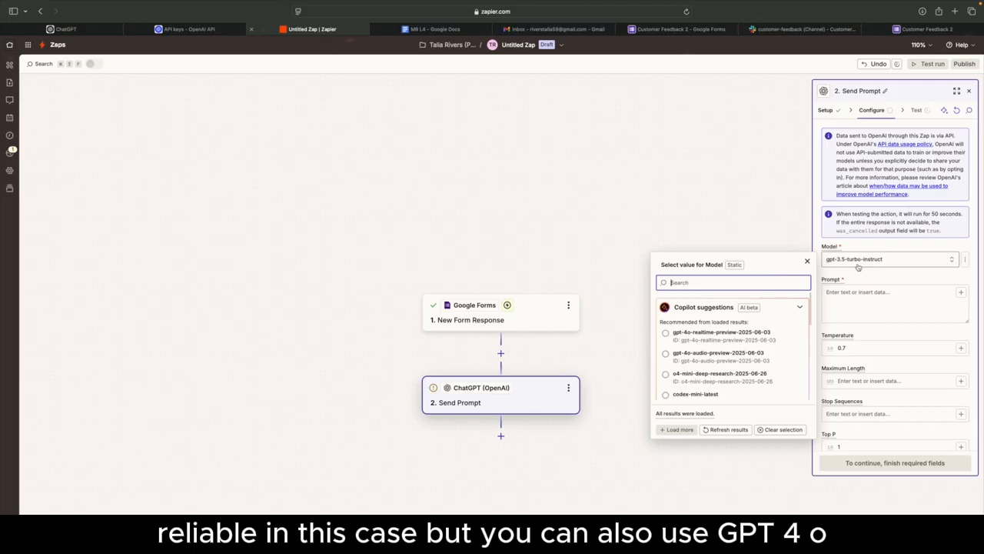
click(859, 266)
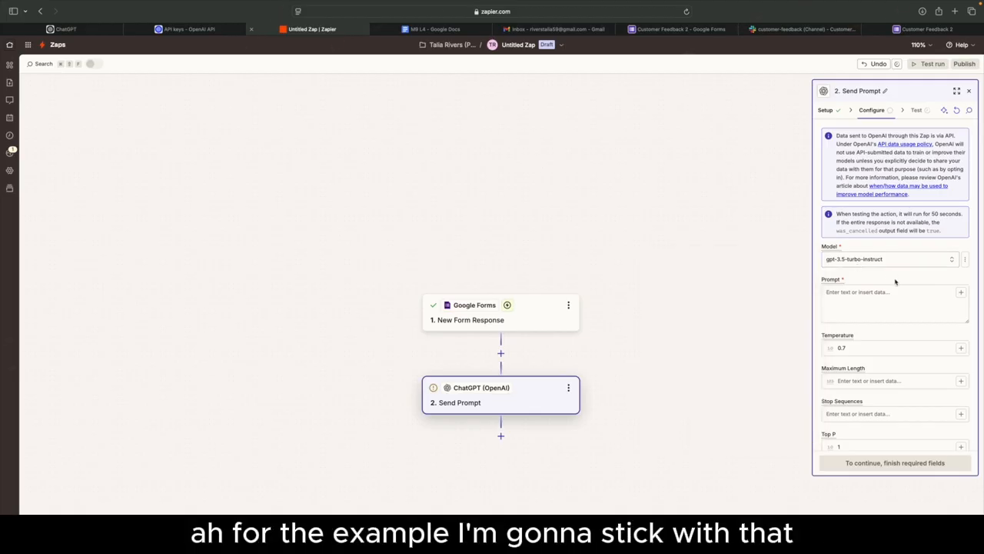
Step: Copy the feedback-summary prompt with its Name, Product and Feedback lines from the M9 L4 Google Docs document into the ChatGPT action's Prompt in Zapier
click(843, 292)
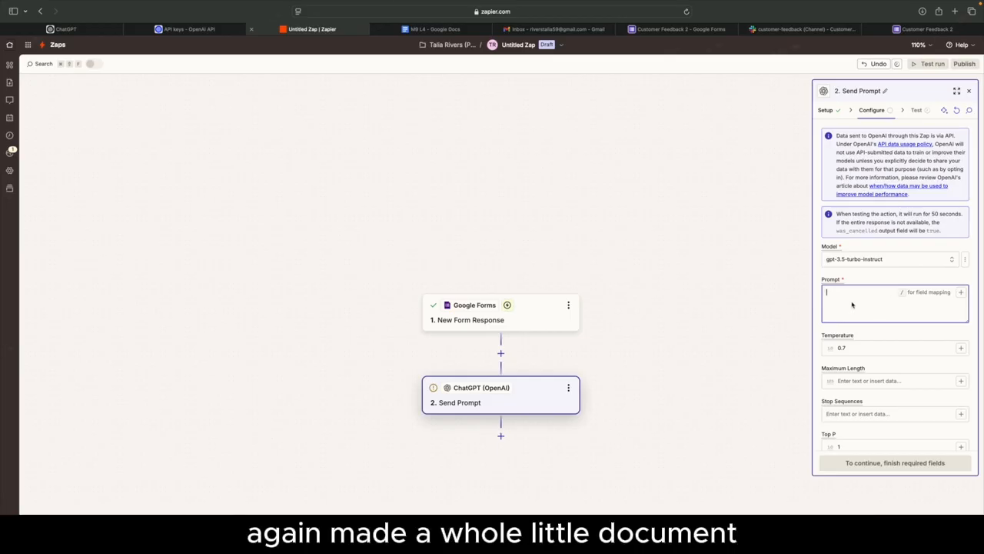
click(435, 29)
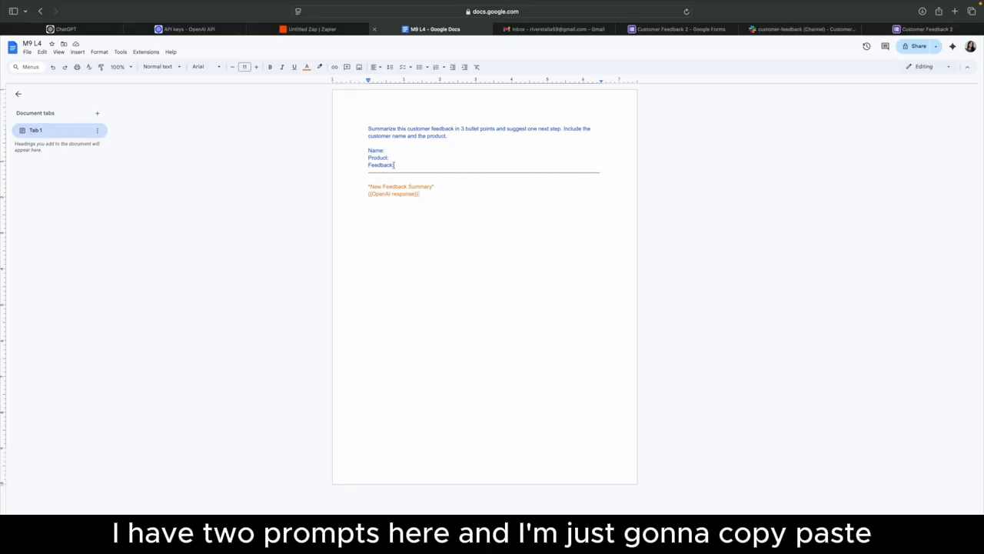
drag(396, 166, 350, 130)
key(super+c)
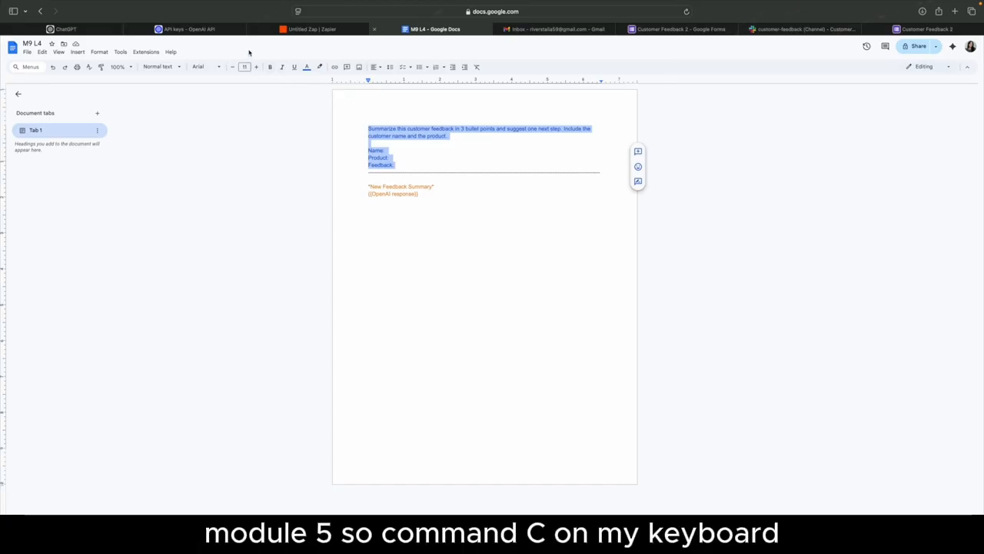
click(309, 28)
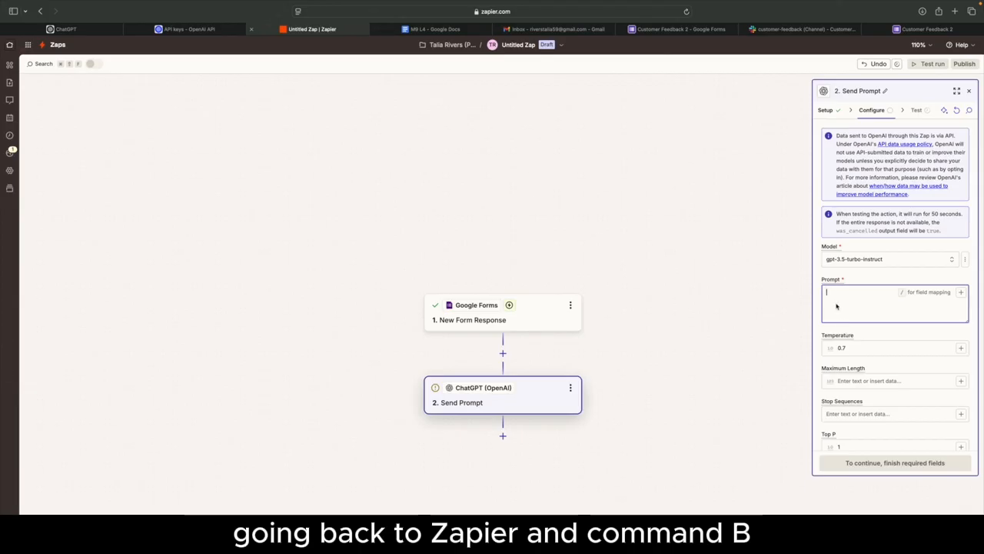
key(super+v)
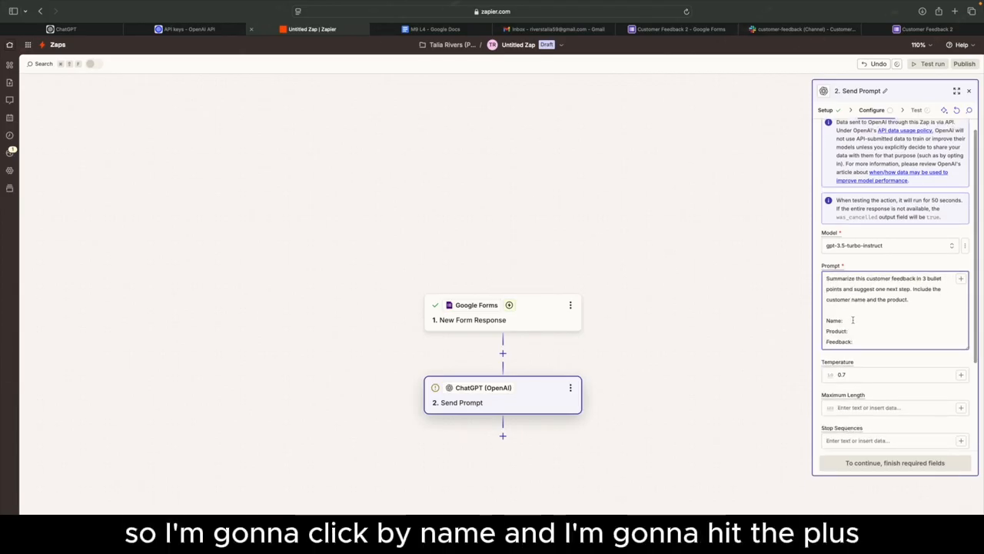
Step: Map the Google Forms Name, Product and Feedback fields to their matching lines in the prompt
click(960, 280)
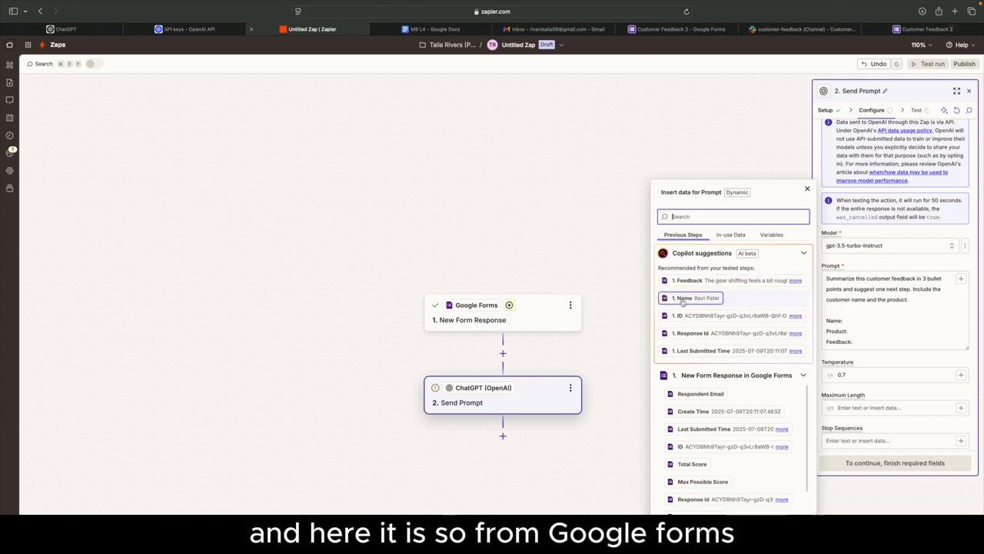
click(683, 300)
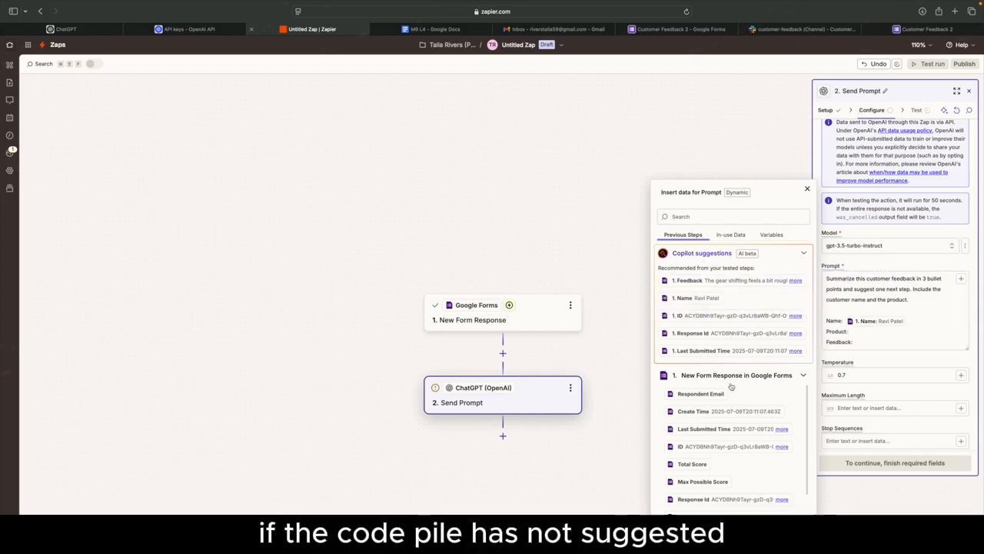
scroll(693, 460, down, 3)
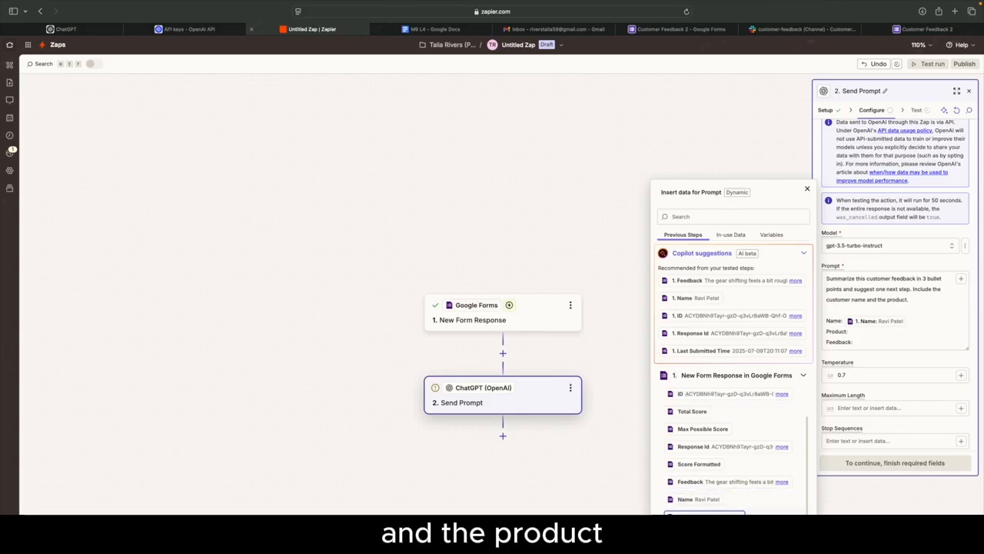
click(705, 513)
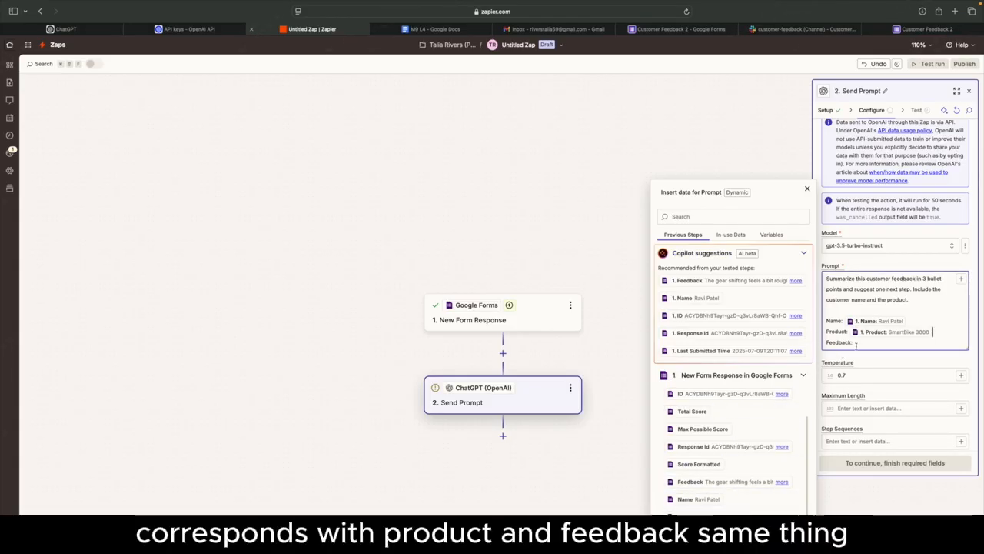
click(696, 483)
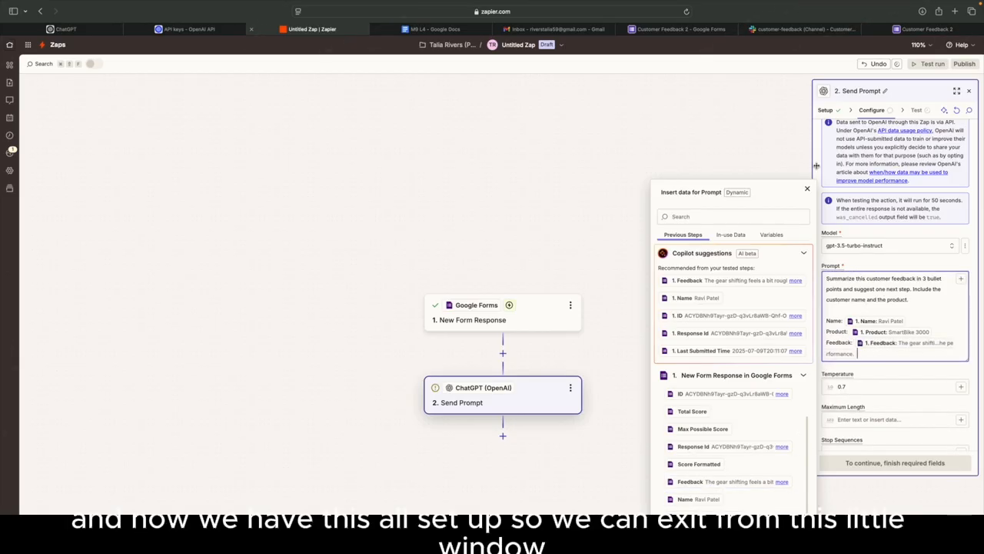
click(807, 188)
Step: Review the Send Prompt action's temperature and other settings, continue to its test, and run the test step
scroll(908, 369, down, 3)
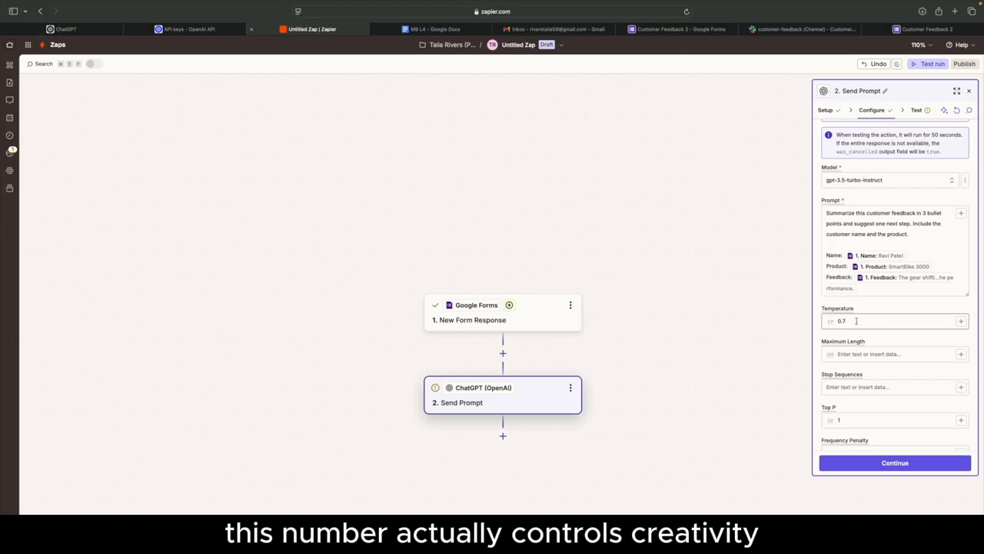
scroll(850, 321, up, 1)
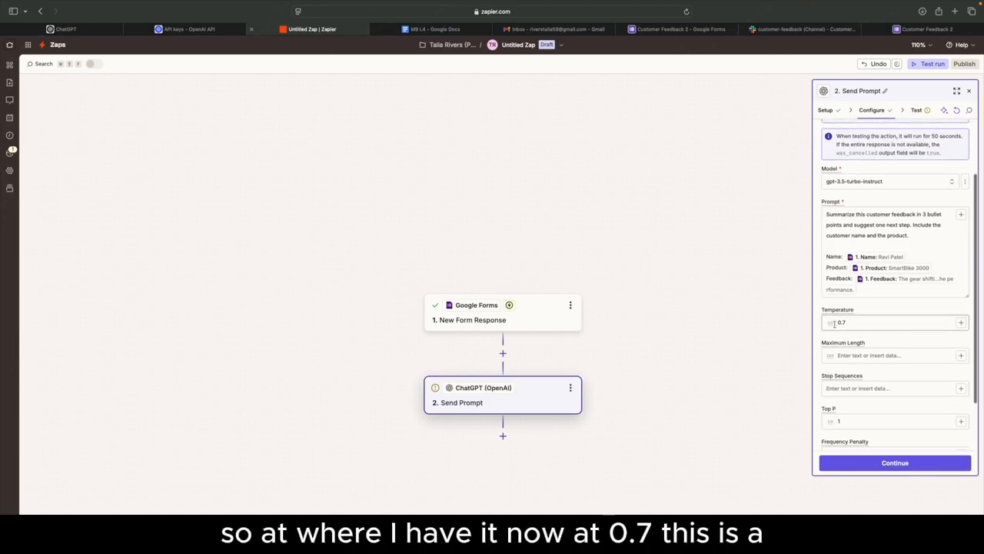
scroll(855, 323, down, 1)
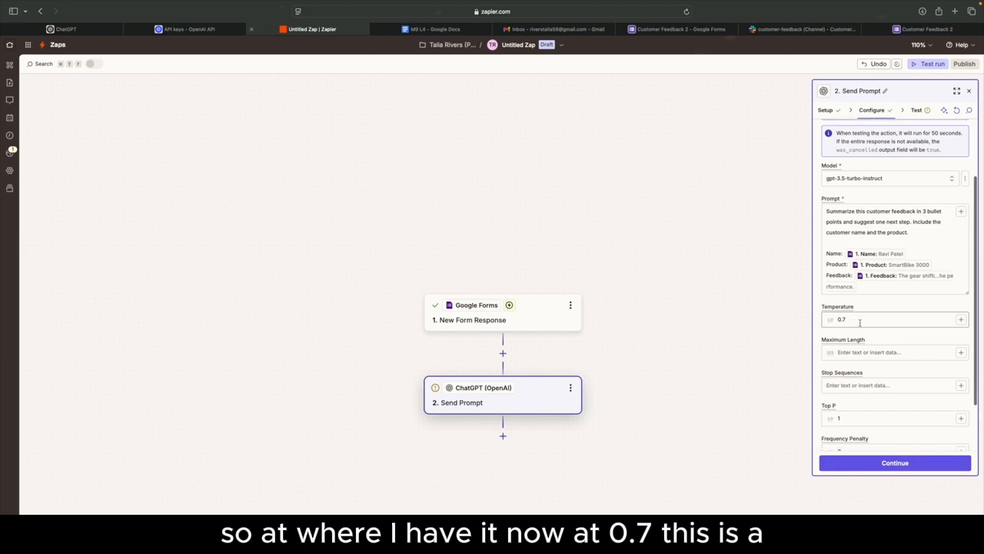
scroll(863, 321, down, 1)
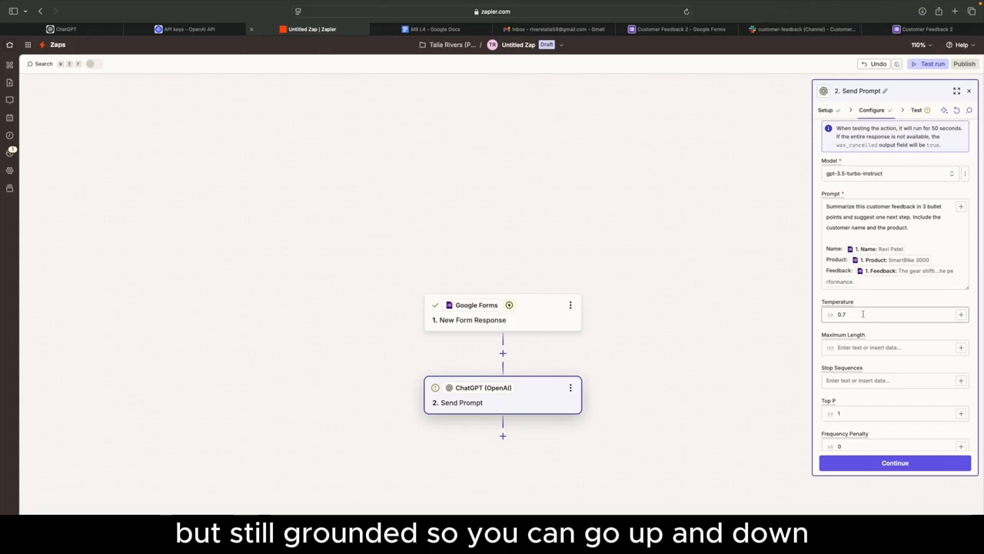
scroll(863, 313, down, 1)
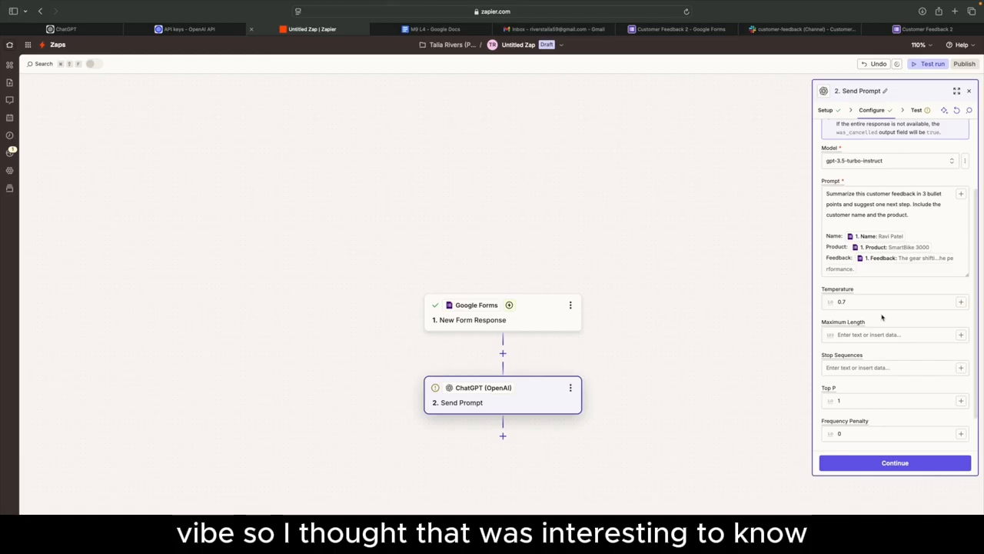
scroll(925, 400, down, 2)
scroll(923, 401, up, 5)
scroll(924, 401, down, 1)
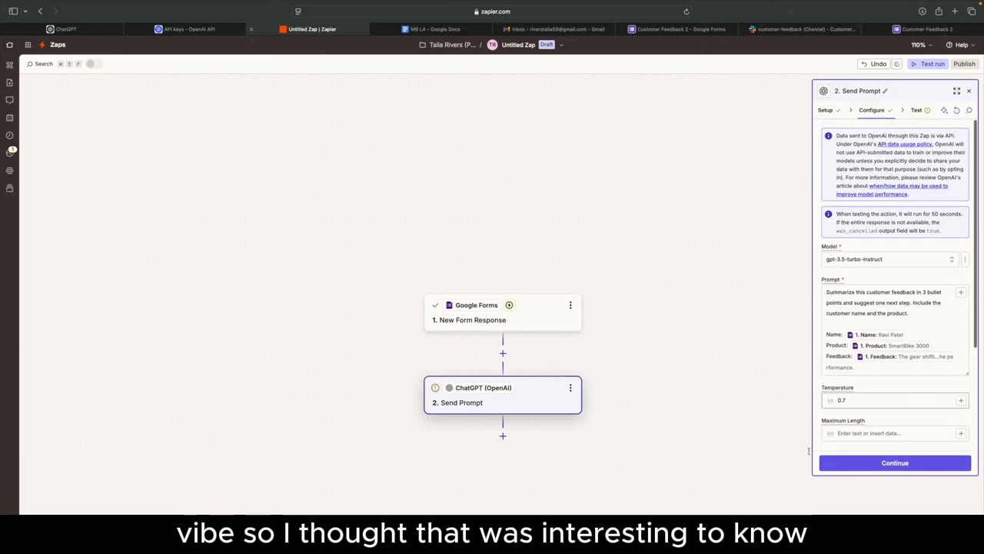
click(888, 463)
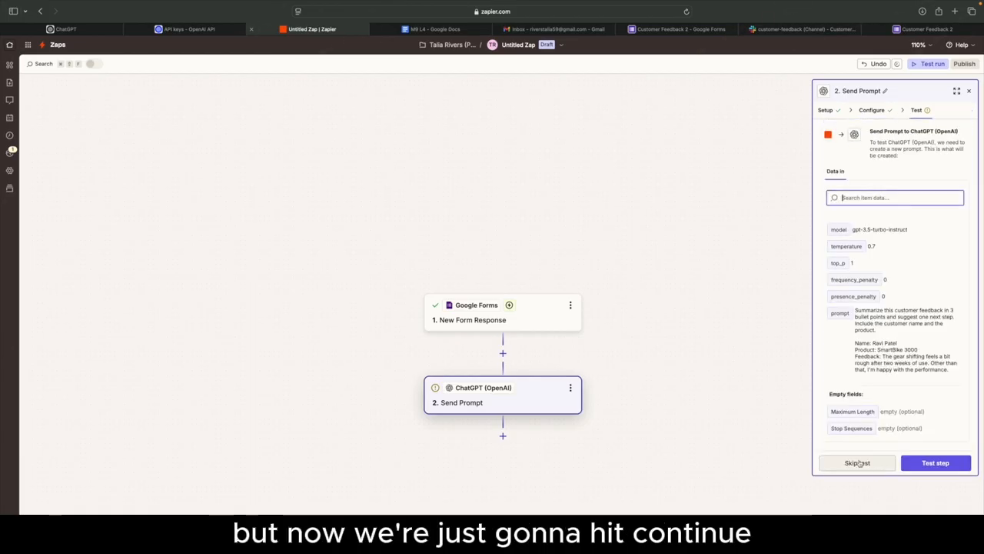
click(932, 463)
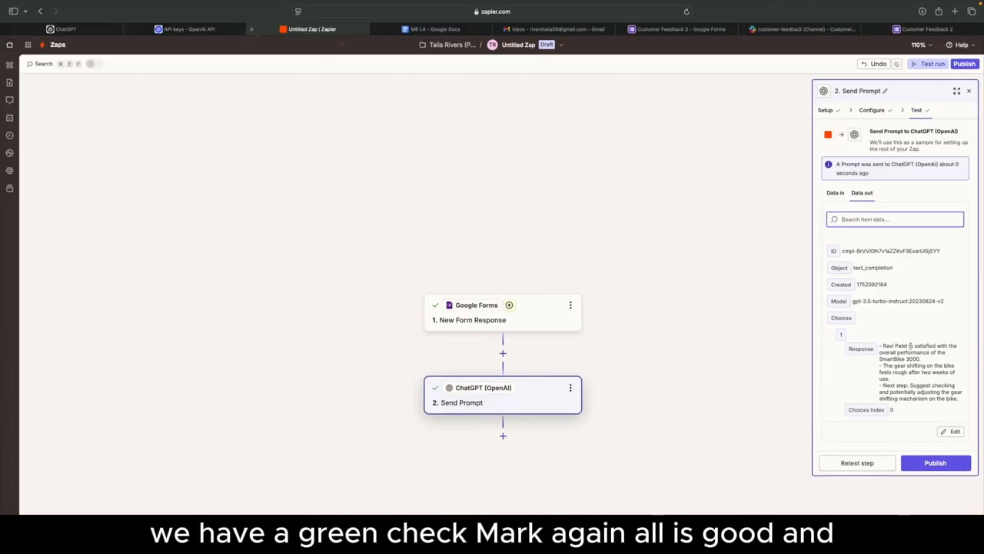
Step: Examine the test output of the Send Prompt action, comparing ChatGPT's response with the submitted prompt
scroll(902, 380, down, 4)
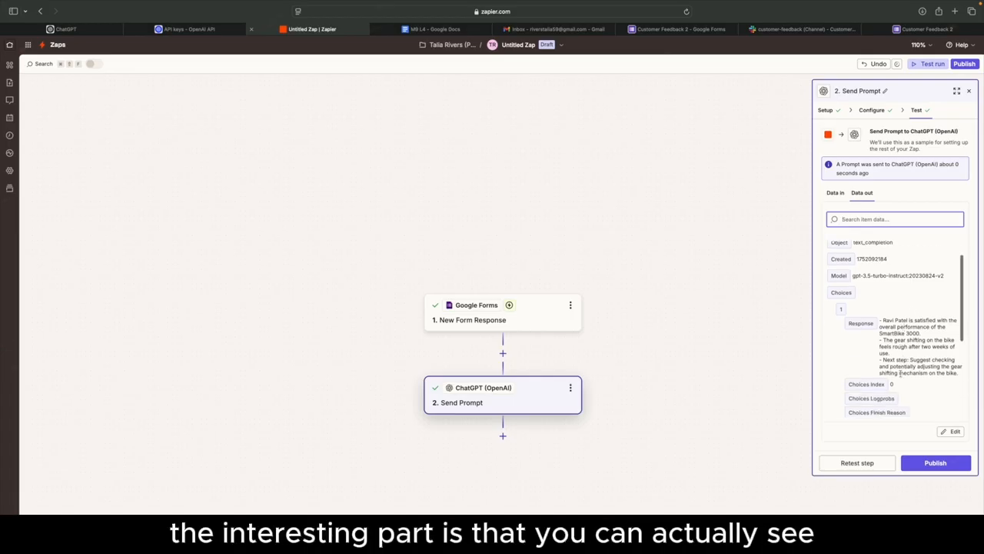
scroll(902, 376, up, 2)
scroll(902, 376, down, 1)
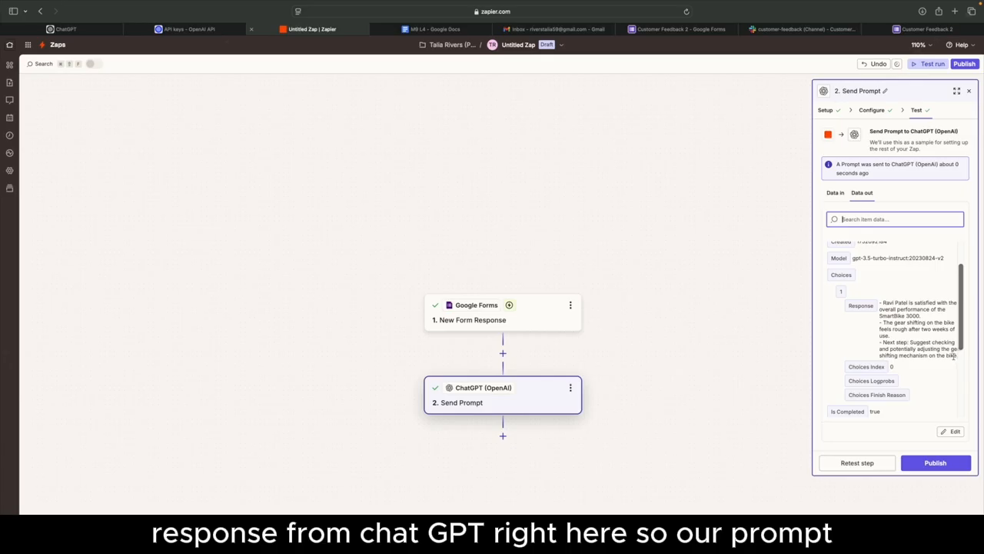
scroll(907, 339, down, 2)
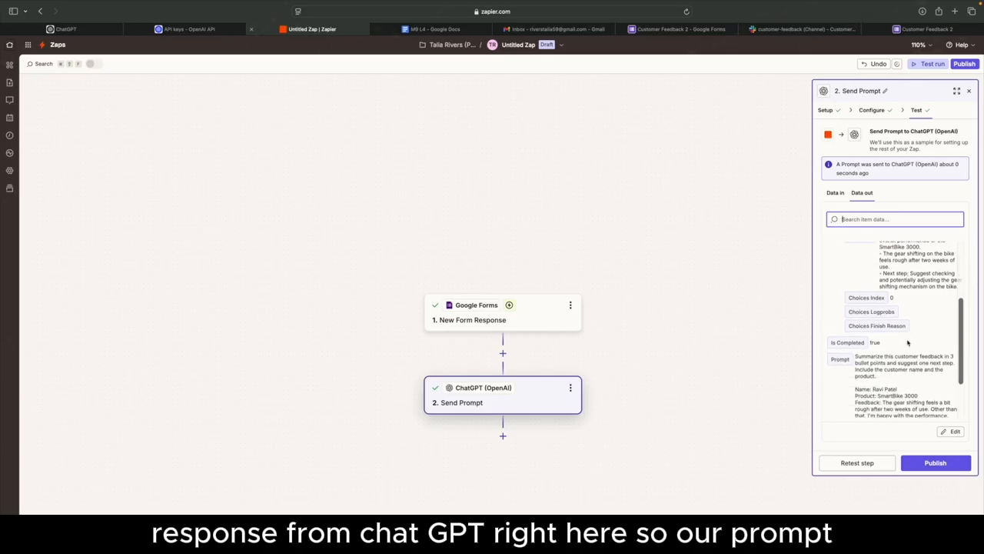
scroll(900, 331, up, 1)
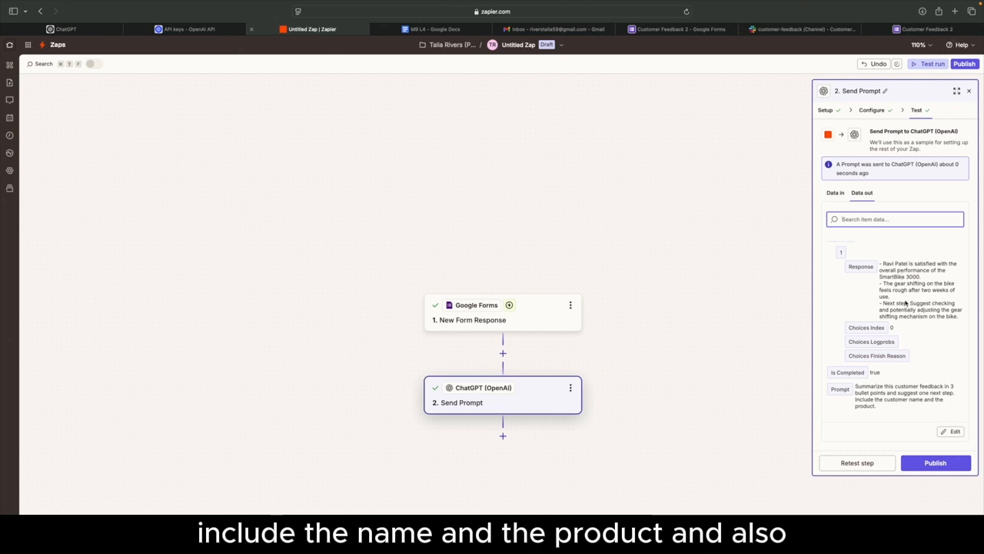
scroll(900, 300, up, 1)
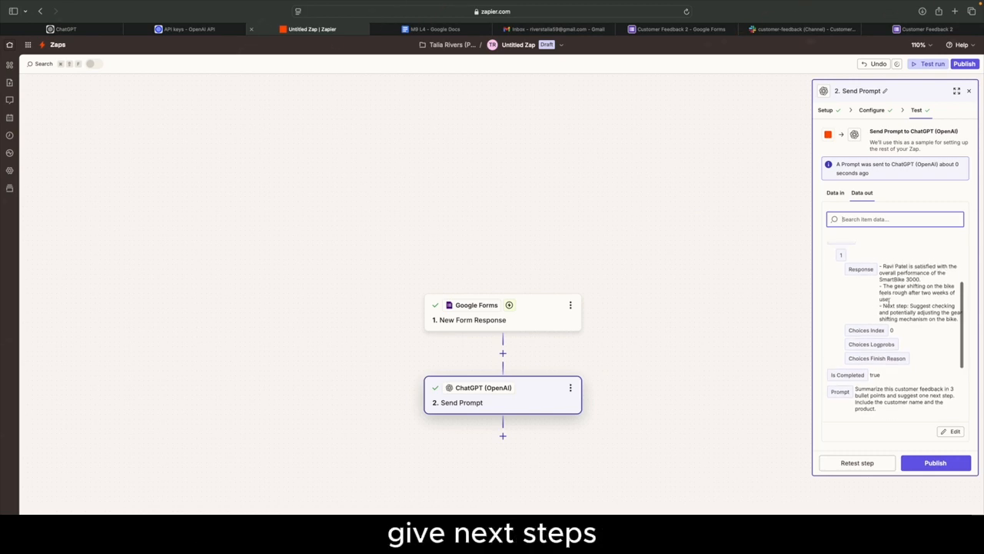
scroll(885, 284, up, 2)
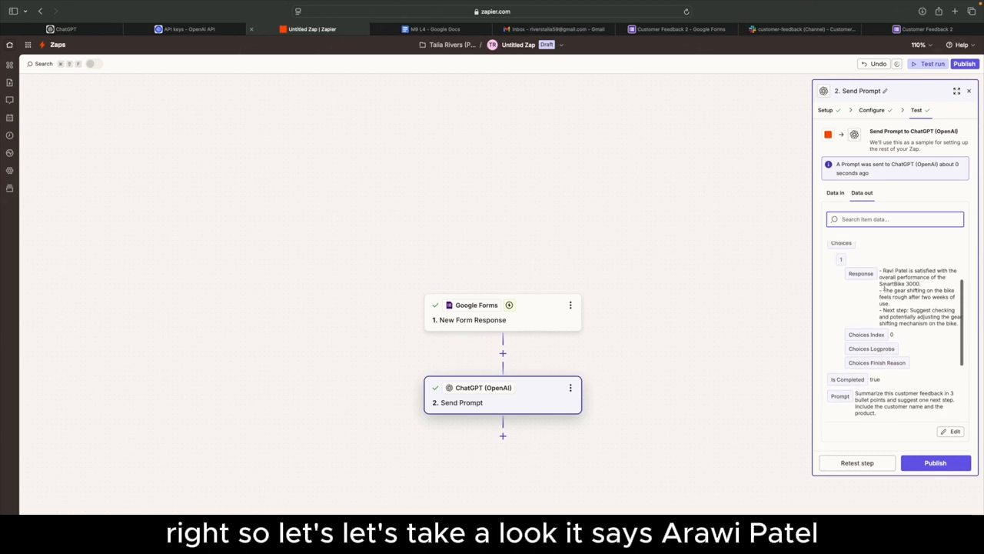
scroll(892, 289, down, 2)
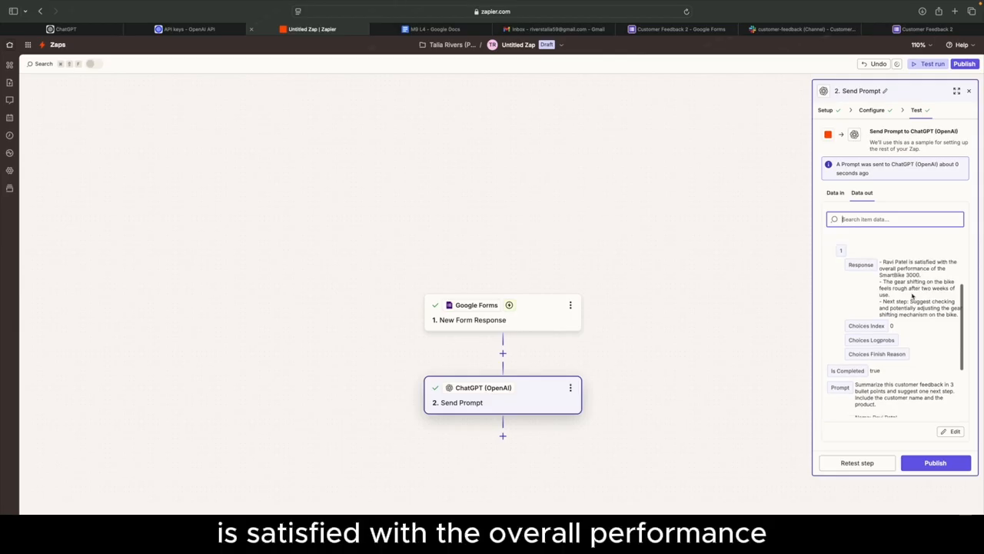
scroll(913, 295, up, 2)
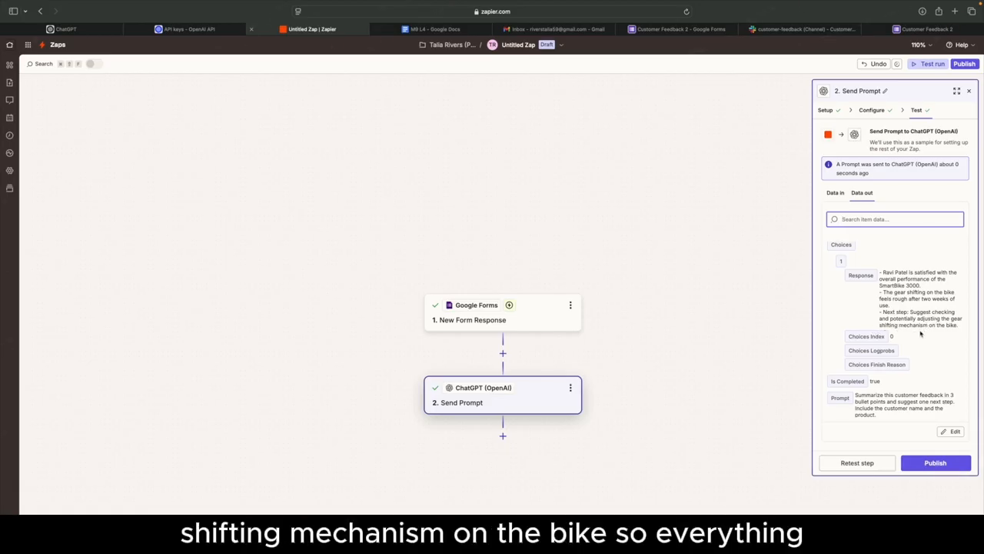
scroll(921, 333, down, 3)
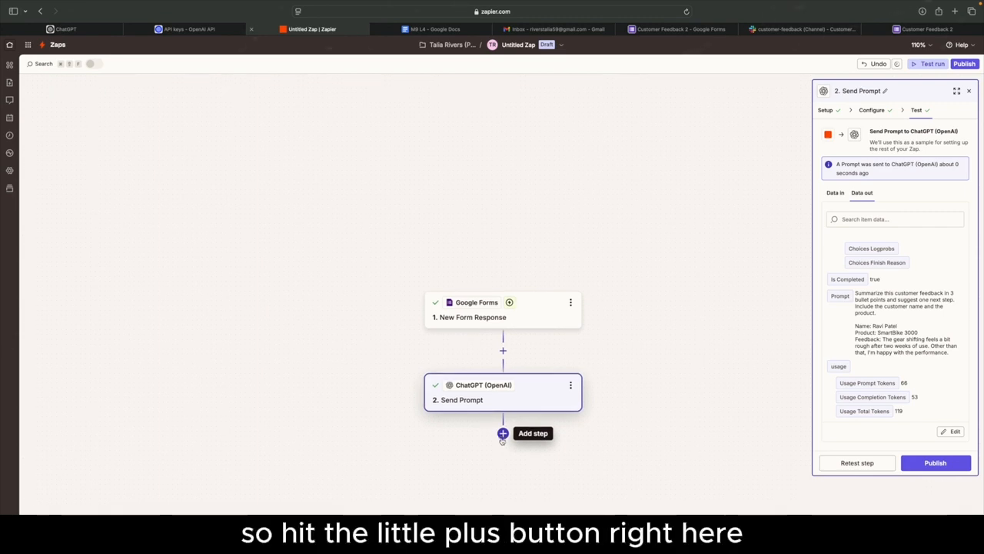
Step: Add a Slack action with the Send Channel Message event after Send Prompt, keep the connected account, and continue to its configuration
click(502, 437)
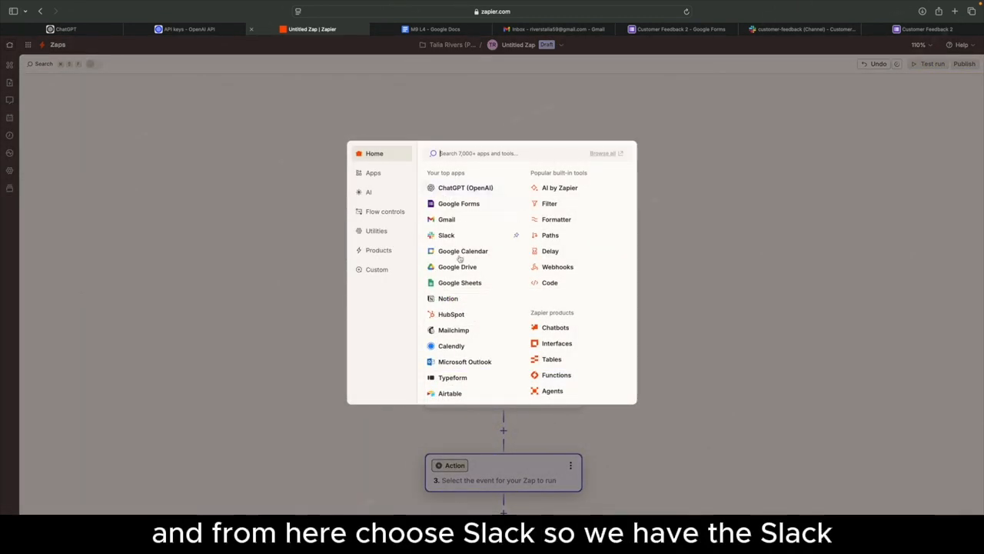
click(446, 236)
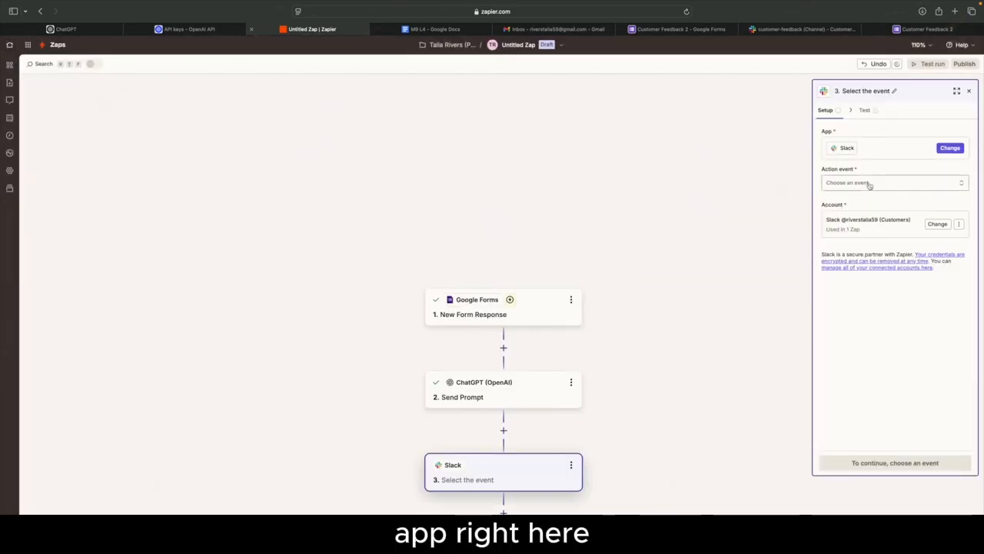
click(892, 185)
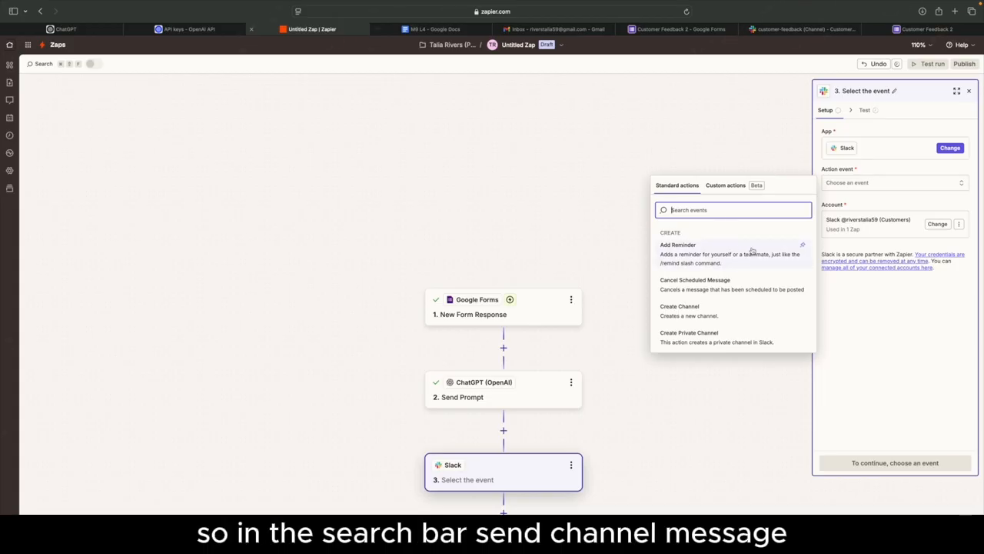
text(Send)
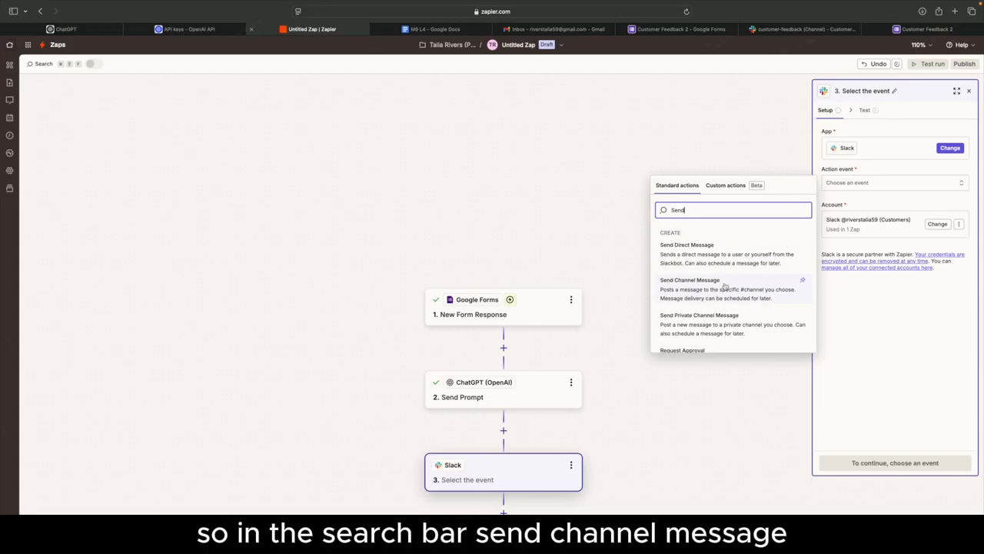
click(725, 286)
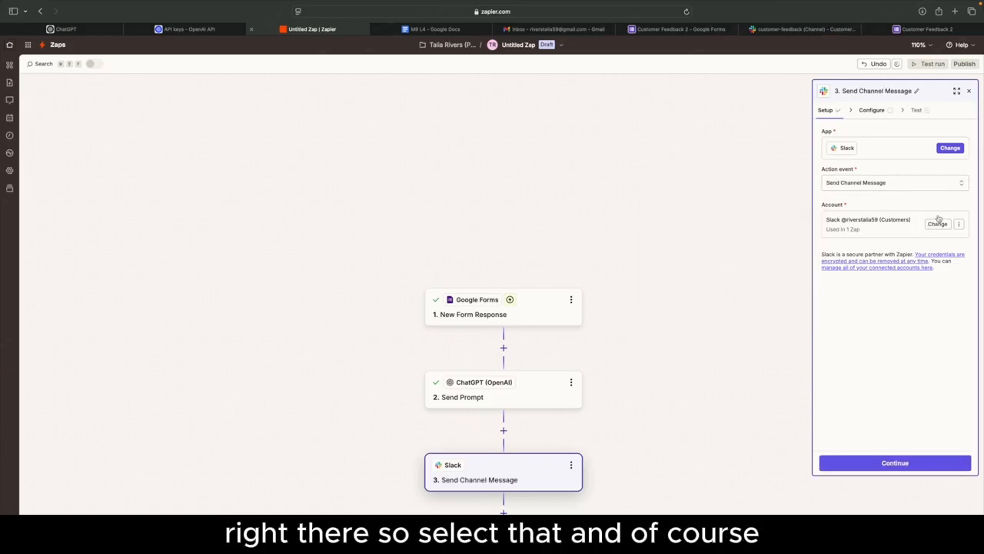
click(880, 227)
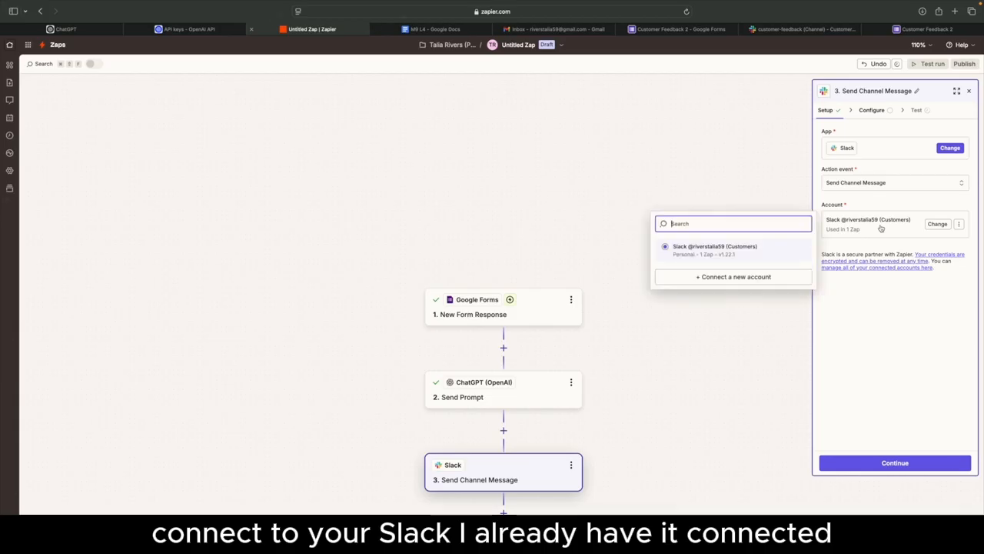
click(898, 463)
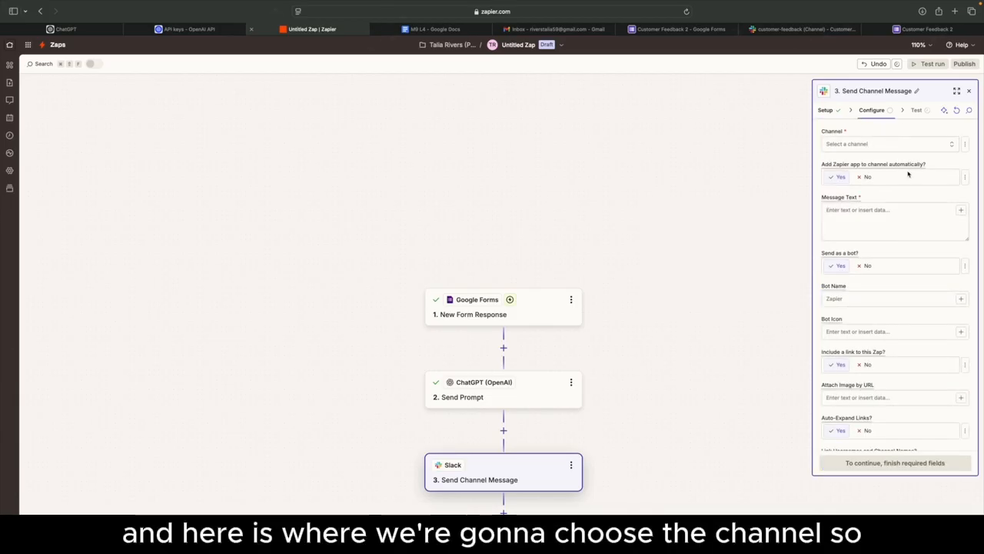
Step: Set the channel to customer-feedback and copy the New Feedback Summary template from the M9 L4 Google Docs document into the Message Text in Zapier
click(875, 146)
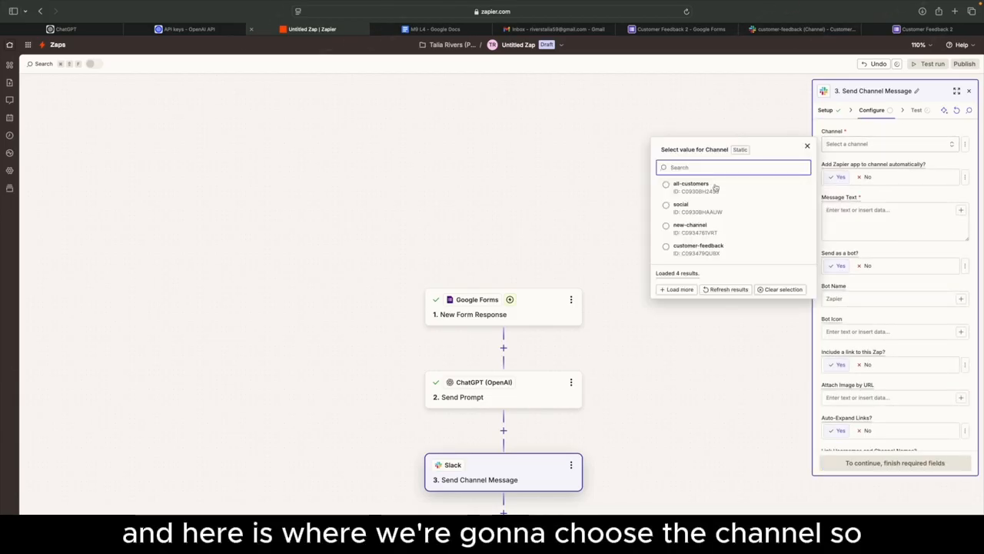
click(730, 253)
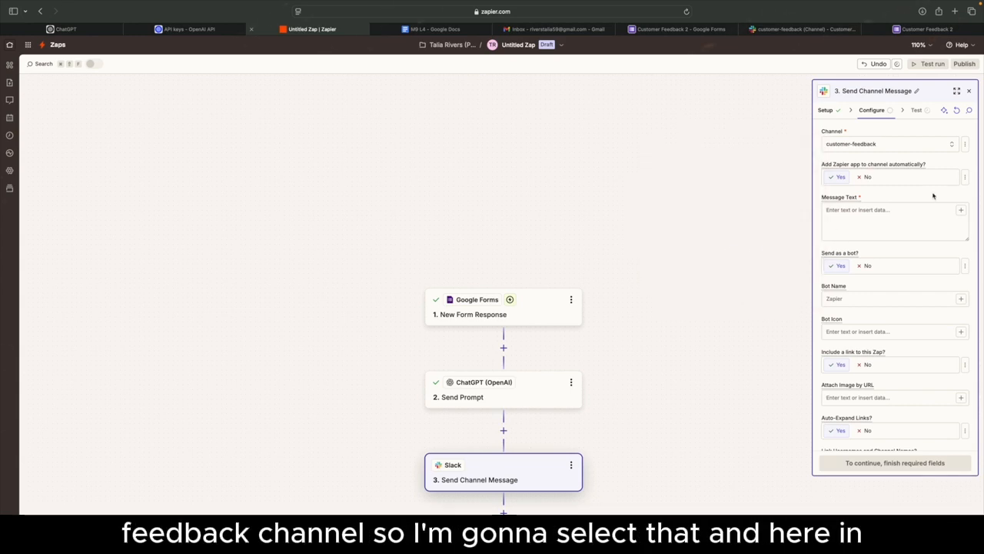
scroll(871, 180, down, 1)
click(871, 180)
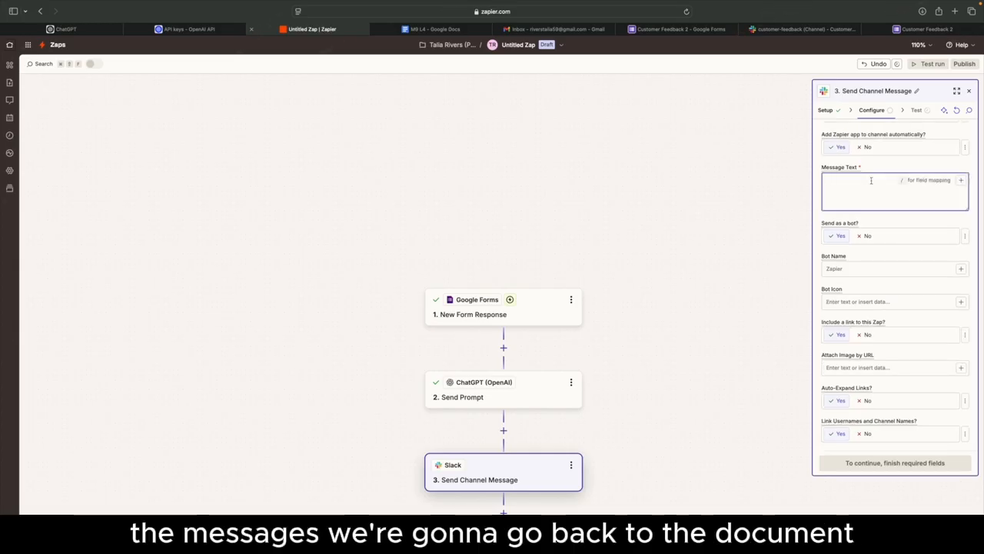
click(430, 29)
drag(461, 195, 341, 185)
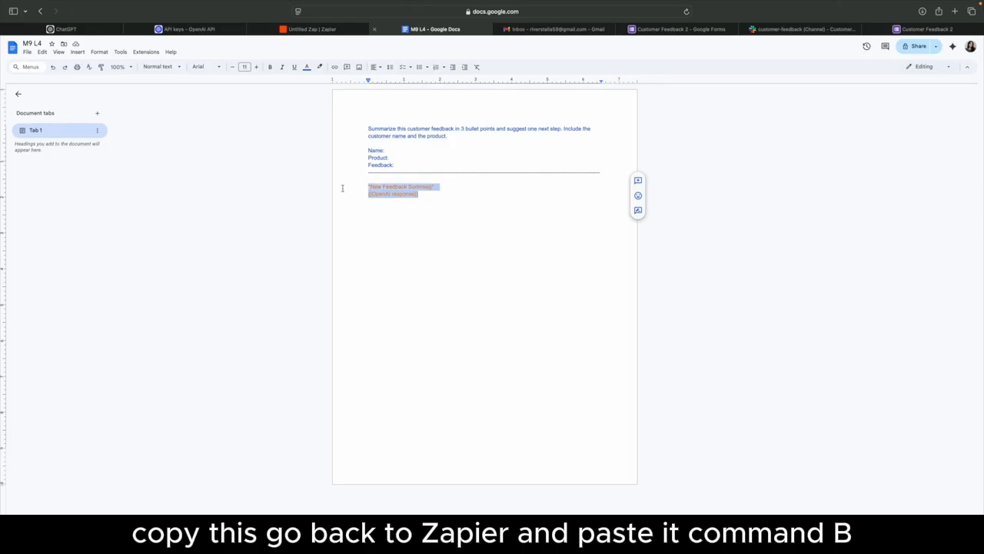
key(super+c)
click(312, 28)
click(860, 269)
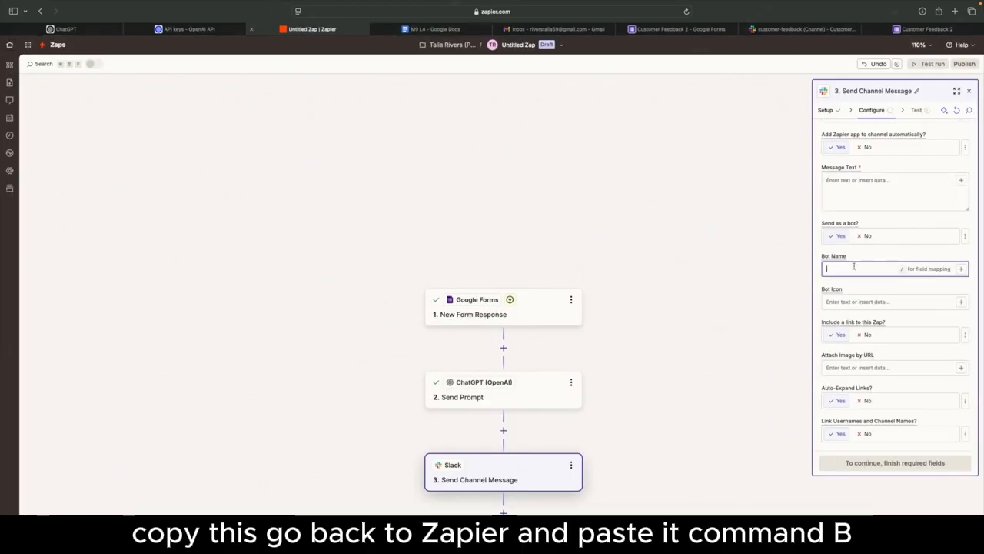
click(861, 187)
key(super+v)
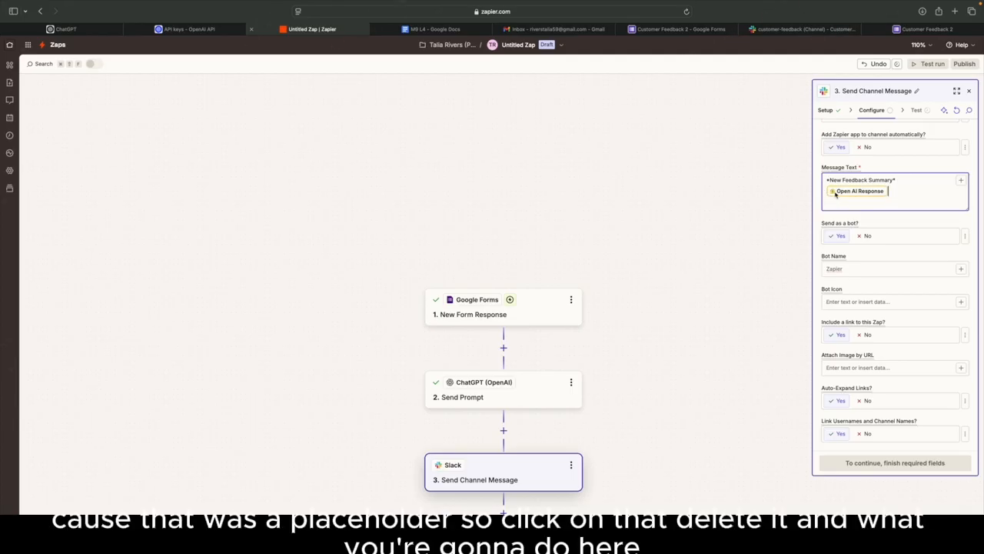
Step: Replace the Open AI Response placeholder in the Message Text with the Response field from the ChatGPT Send Prompt step
click(876, 192)
key(BackSpace)
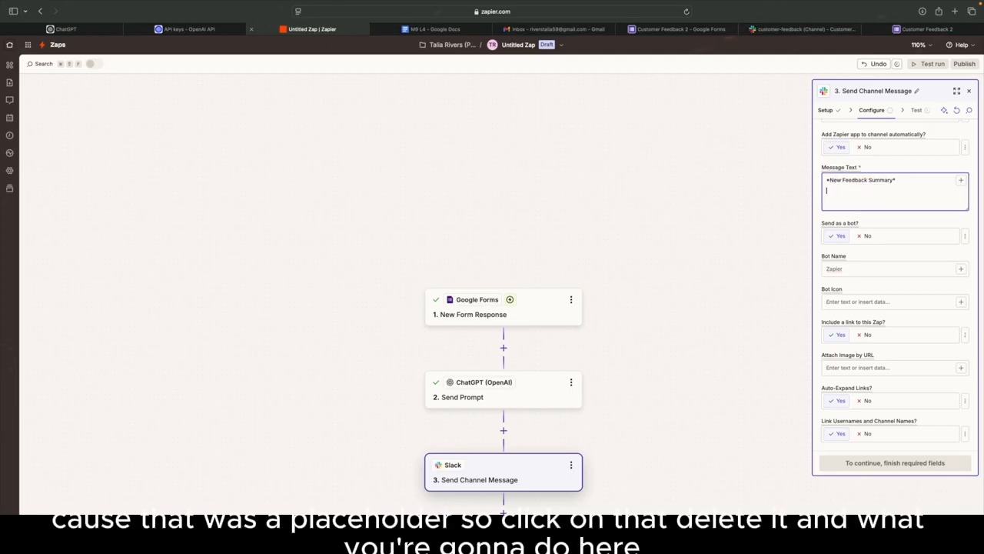
click(960, 182)
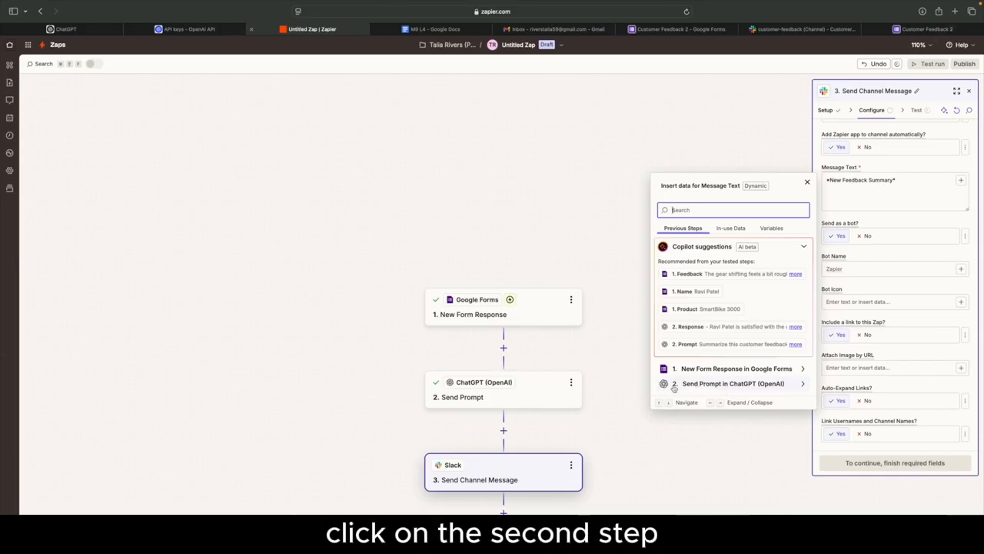
click(675, 385)
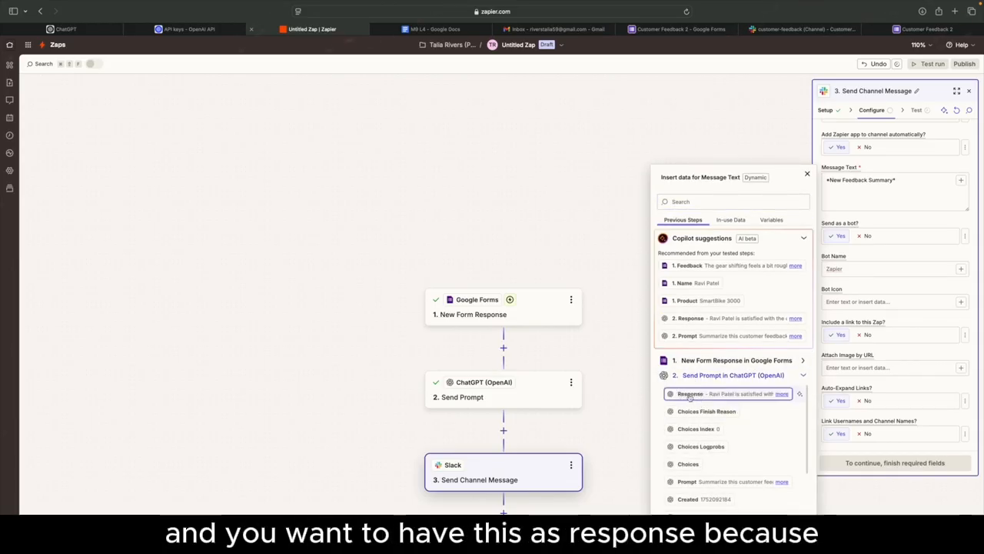
click(725, 394)
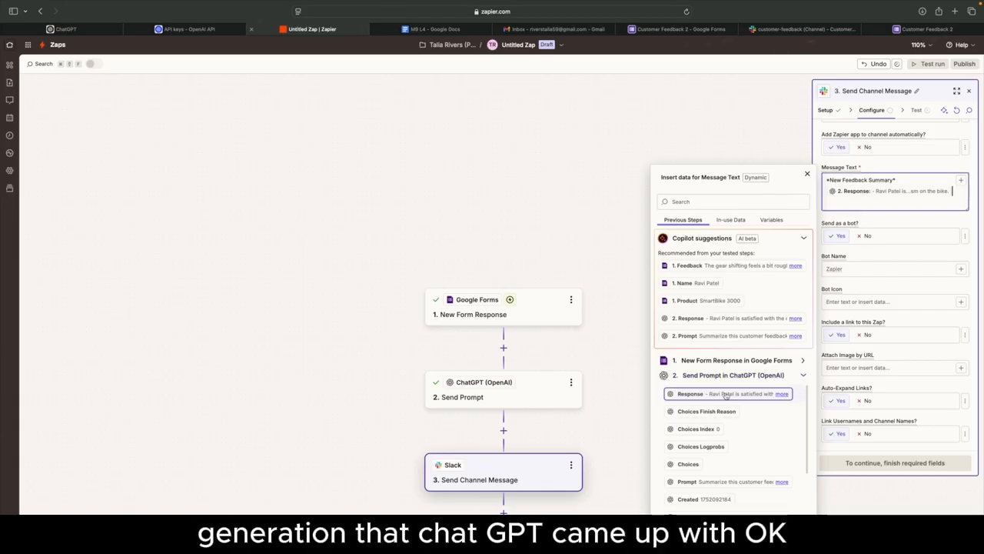
click(807, 174)
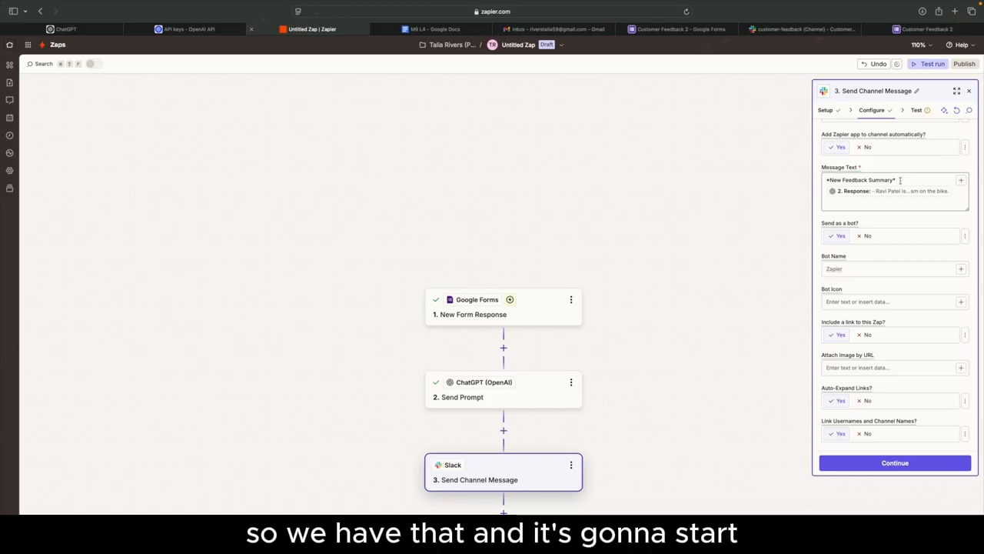
Step: Set the bot name to FeedbackBot, keep the remaining Slack message options, and run the test step
scroll(899, 280, down, 1)
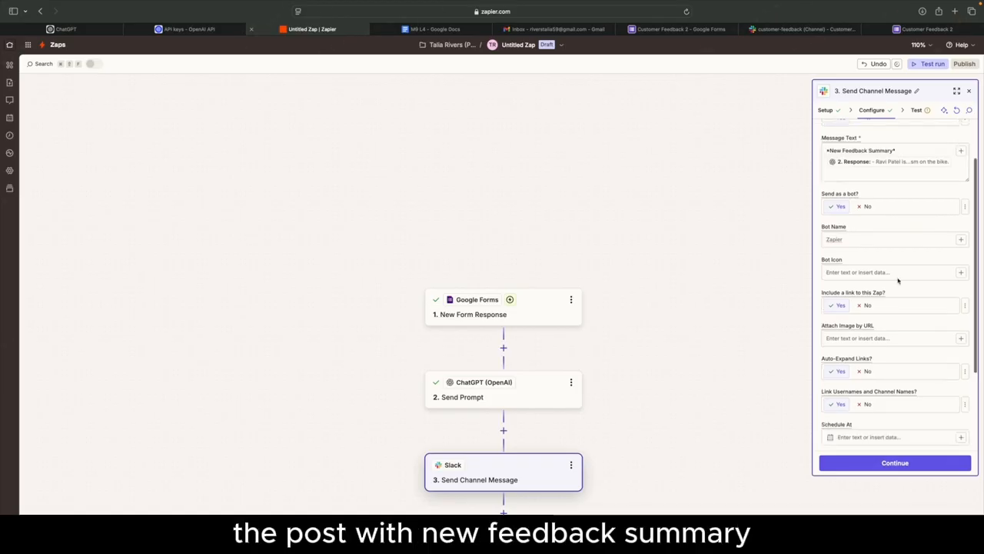
scroll(899, 280, down, 1)
click(857, 223)
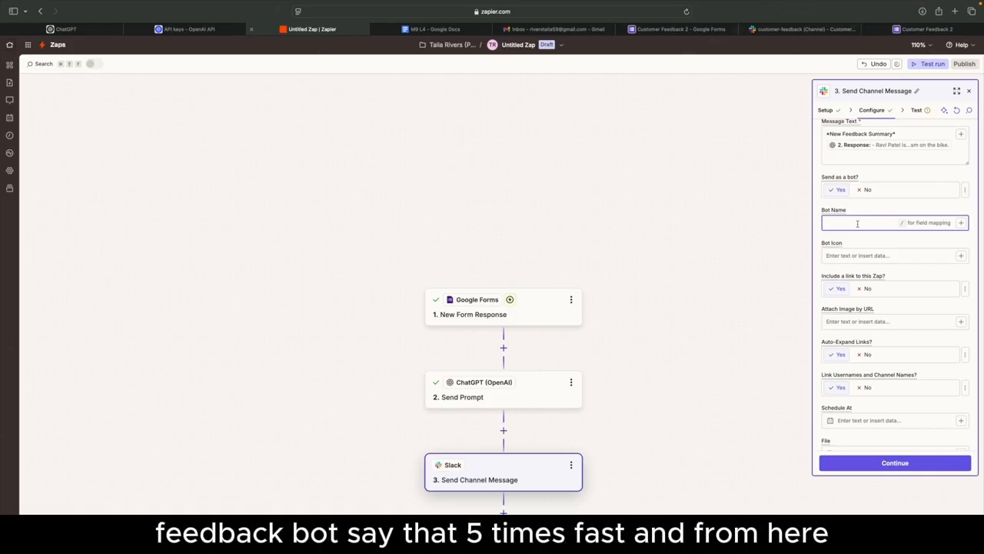
scroll(918, 345, down, 3)
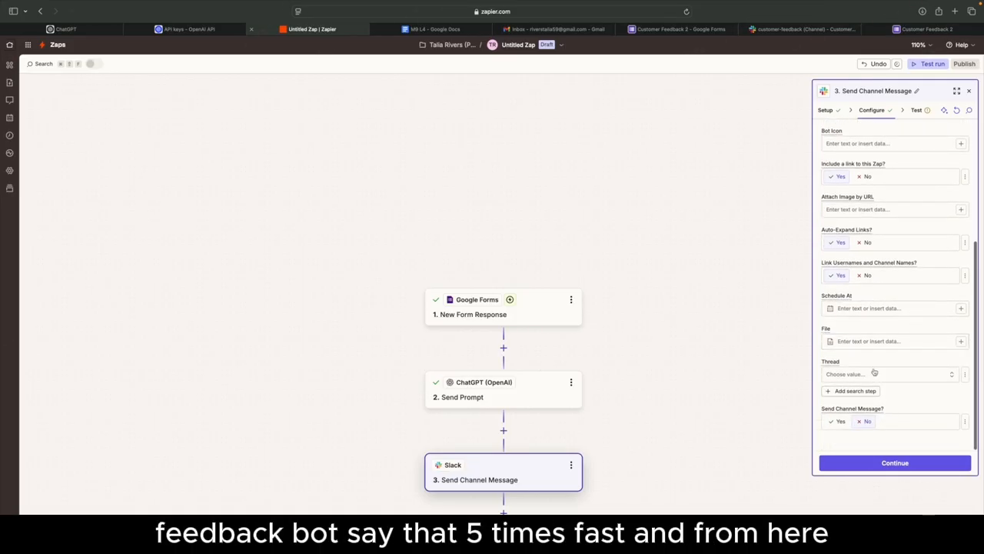
click(880, 464)
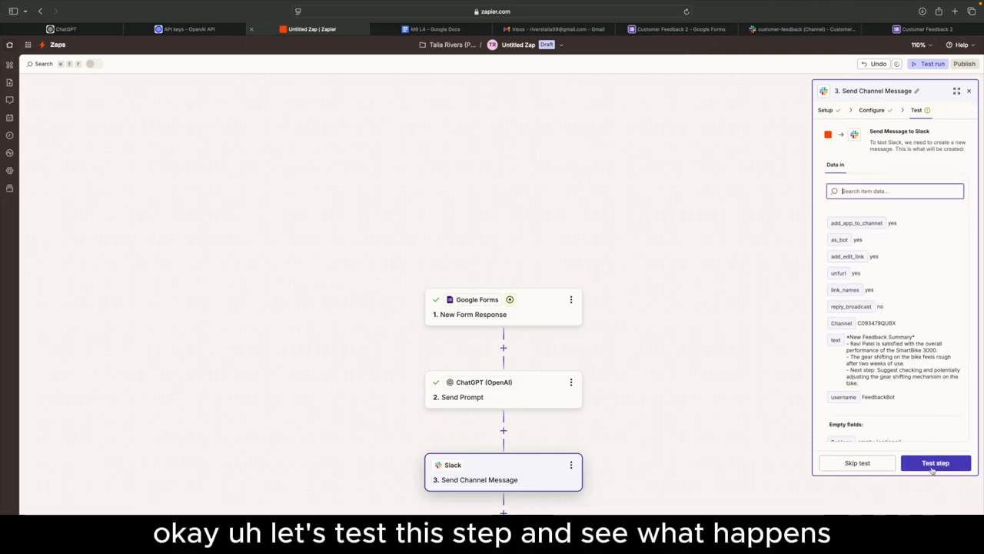
click(931, 466)
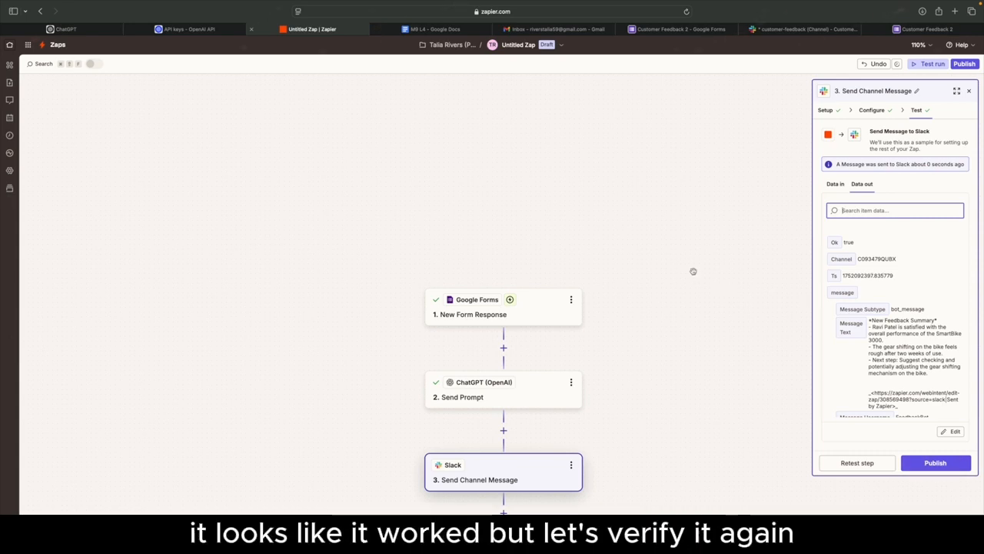
Step: Switch to Slack, check the newest FeedbackBot post in the customer-feedback channel, and add a raised-hands reaction to it
click(793, 29)
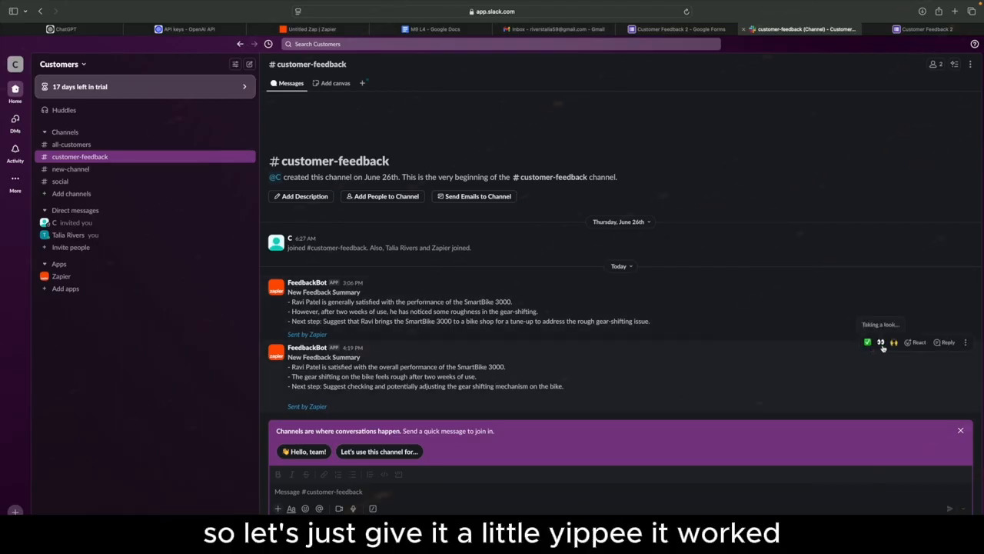
click(893, 343)
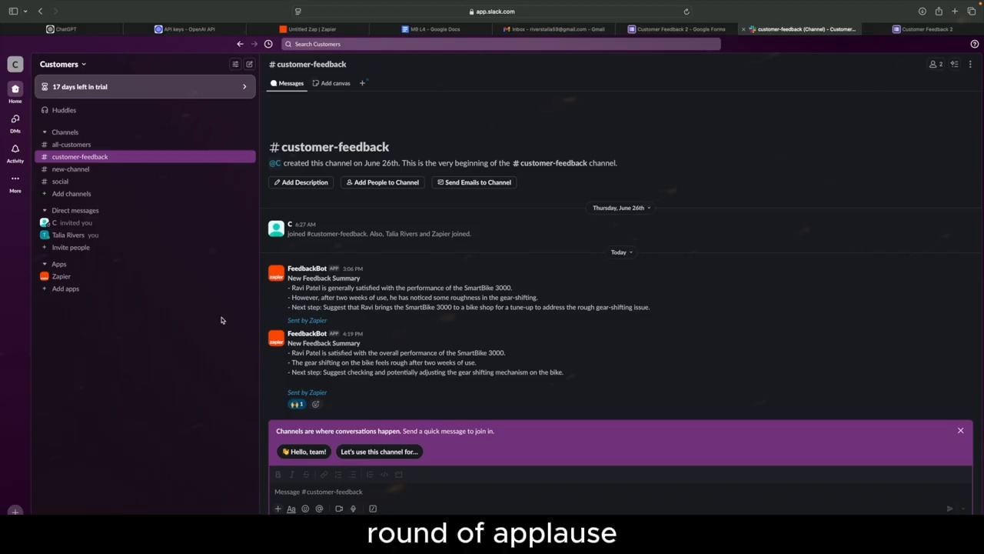
Step: Look at the API keys page on the OpenAI platform, where usage can be monitored, and return to the Zap in Zapier
click(347, 30)
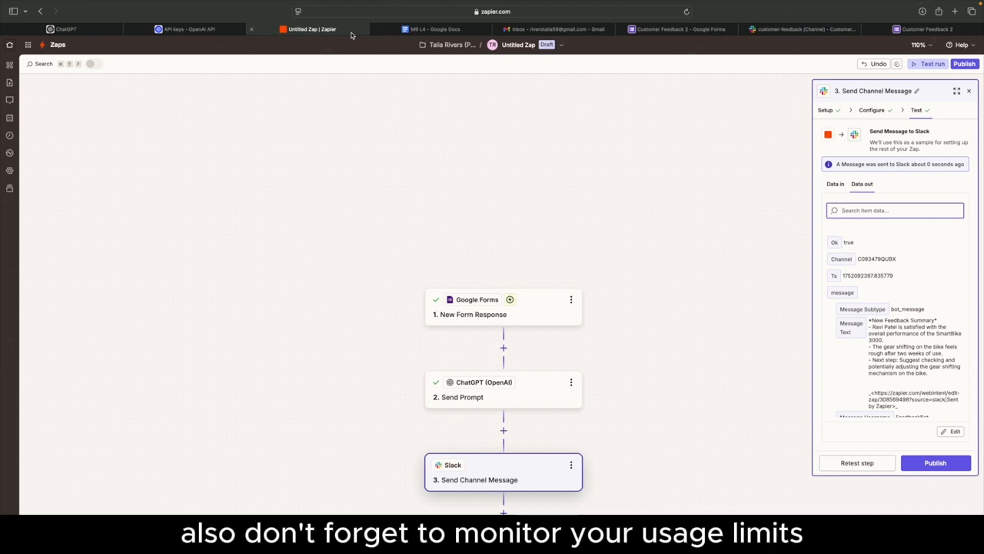
click(184, 28)
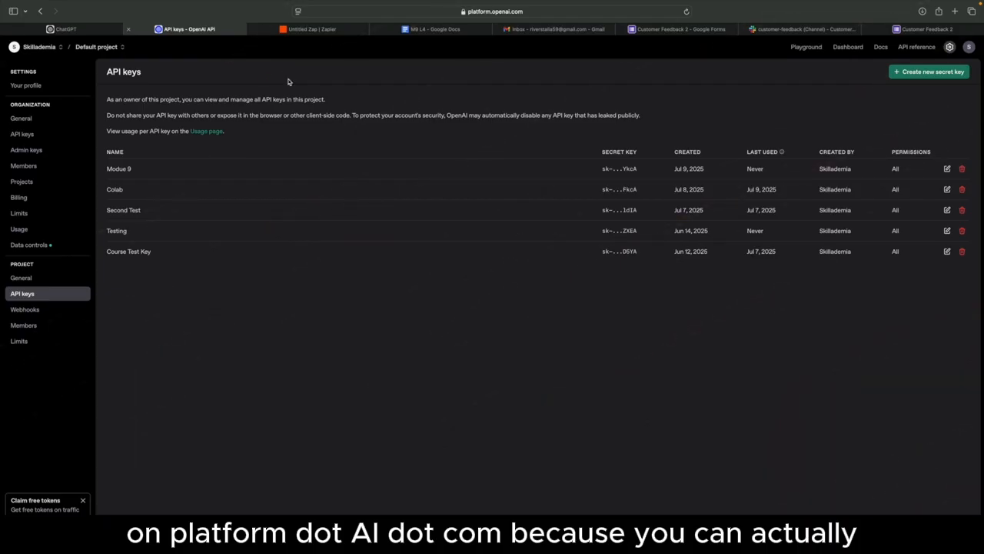
click(299, 30)
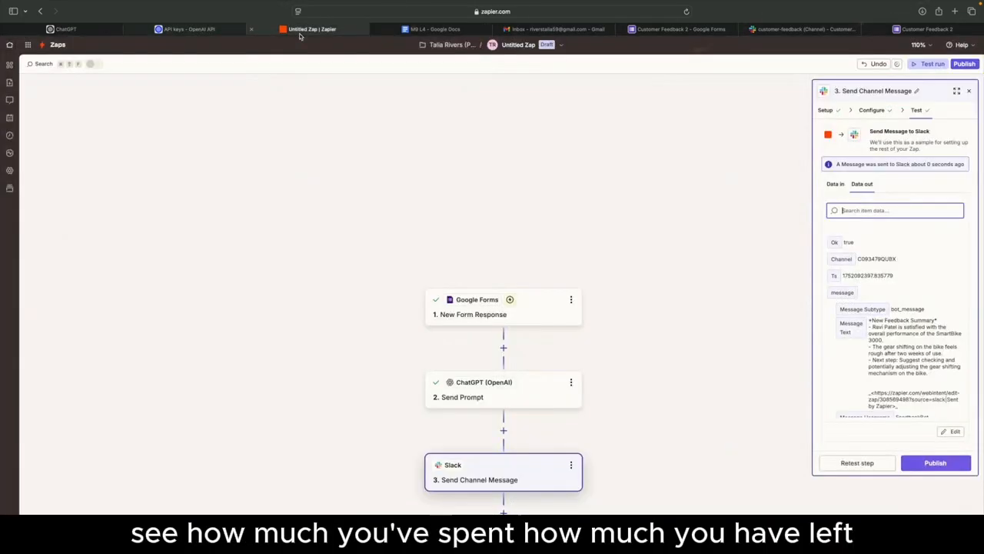
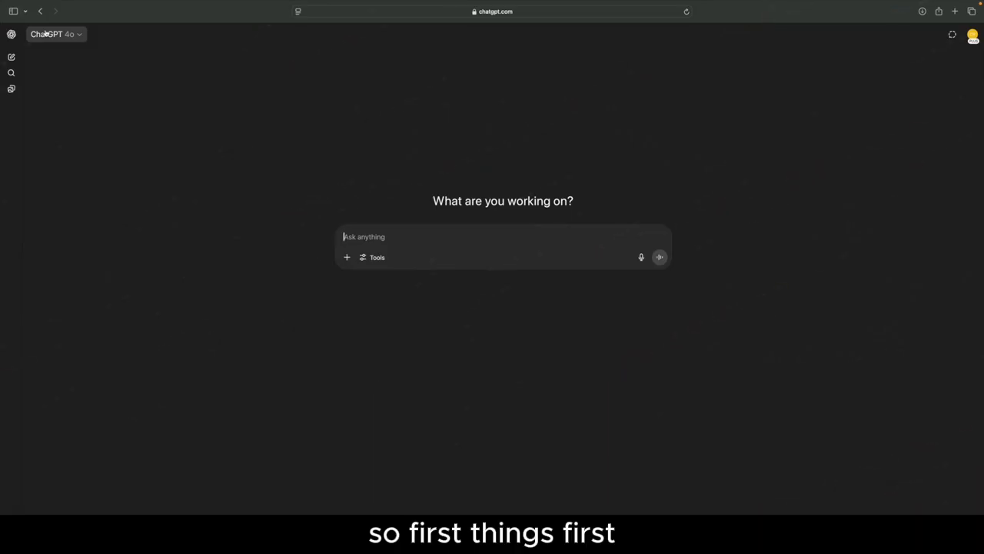
Step: Open the draft Freelance Buddy from My GPTs in ChatGPT for editing and go to the Knowledge section of its configuration
click(10, 34)
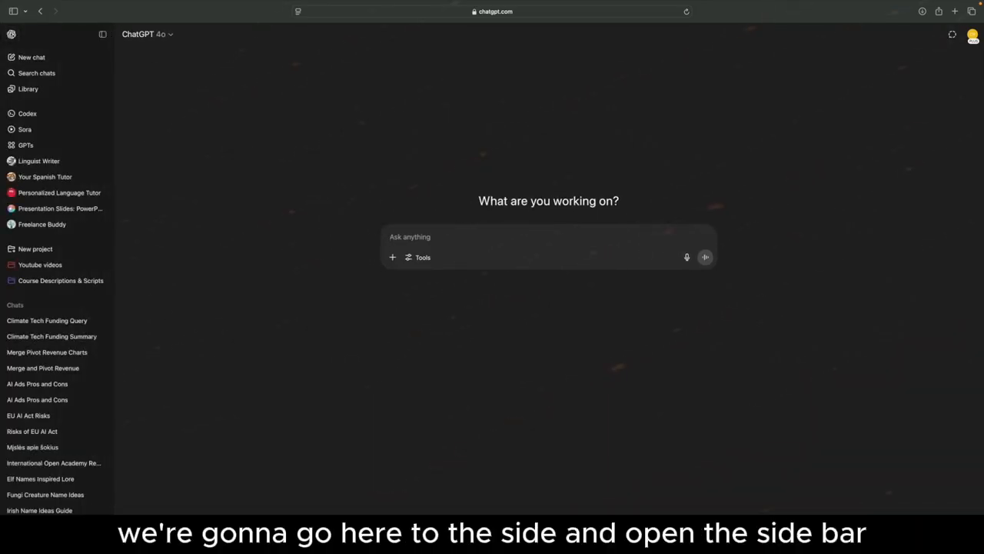
click(25, 145)
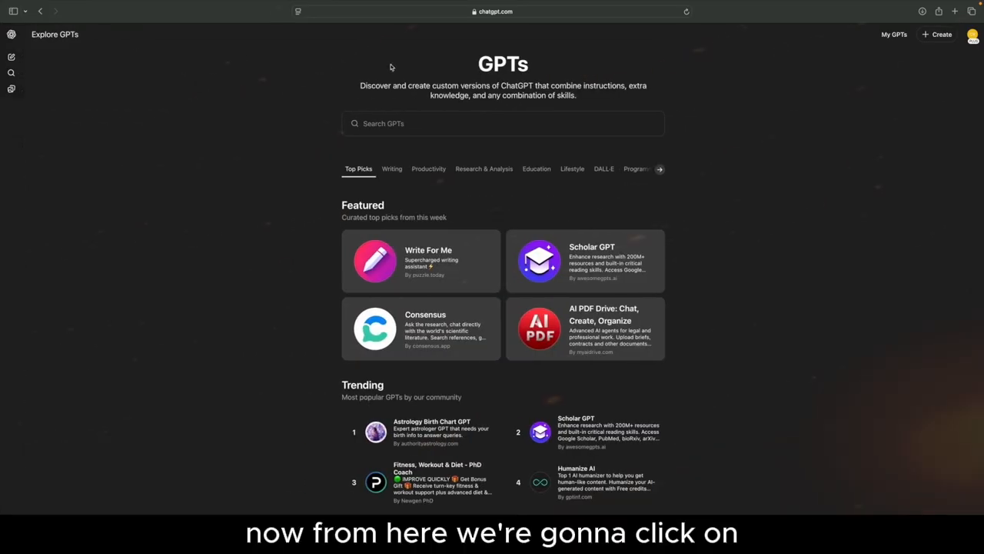
click(891, 35)
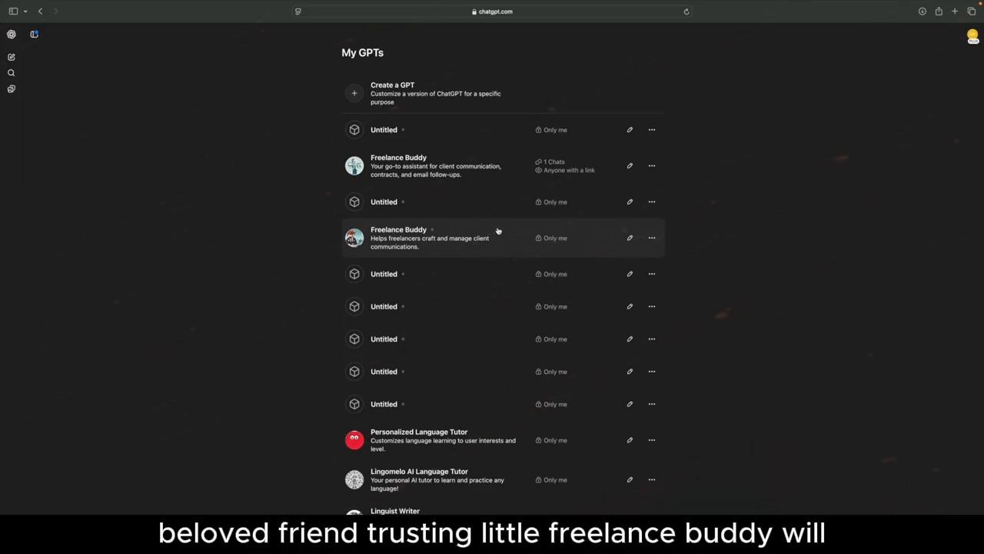
click(631, 239)
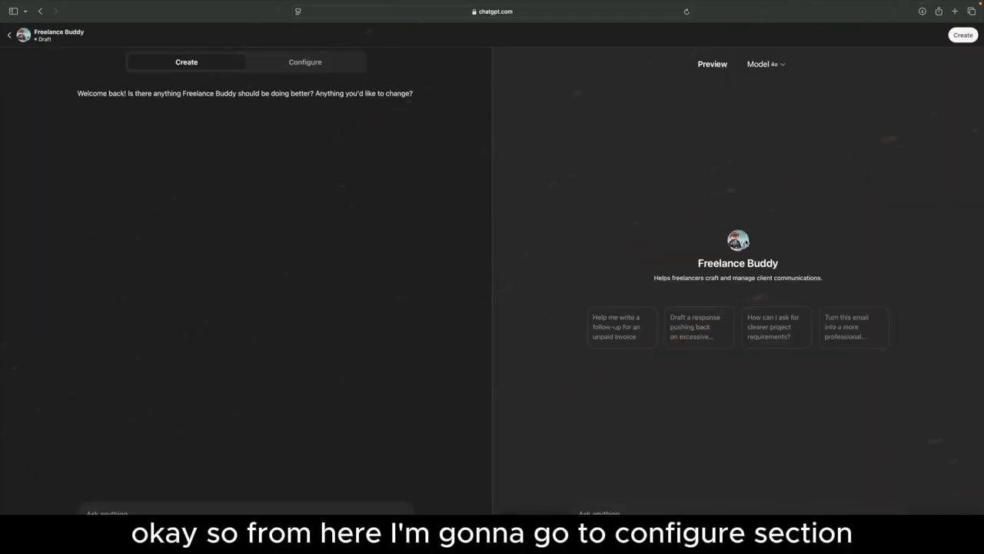
click(305, 64)
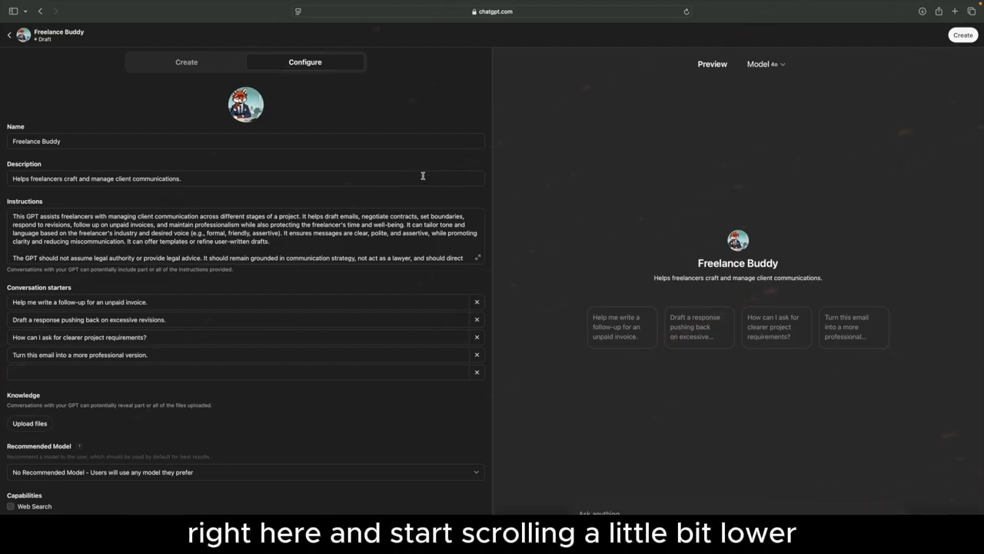
scroll(408, 181, down, 1)
scroll(408, 180, down, 5)
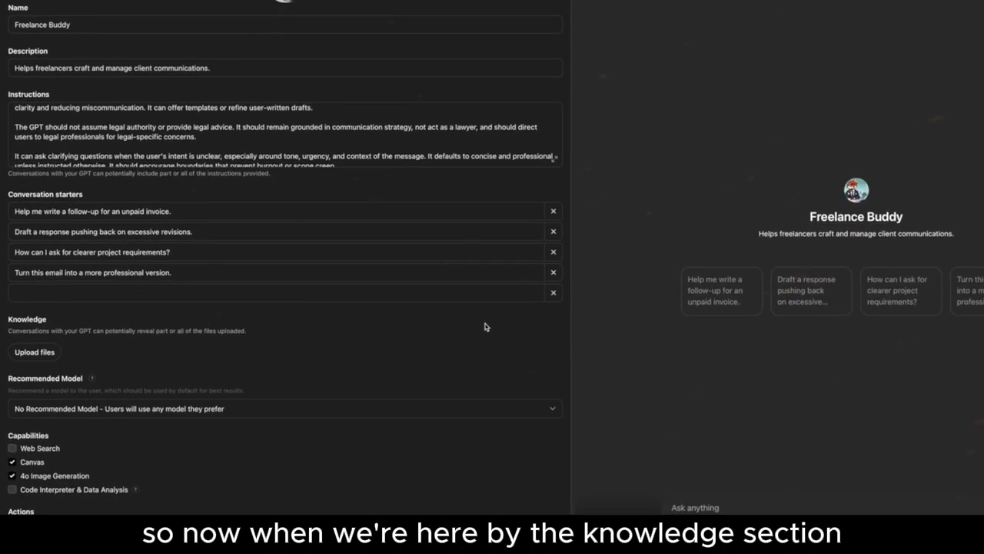
Step: Upload the Module 9 Lesson 5 sample contract PDF as a knowledge file for Freelance Buddy
click(23, 346)
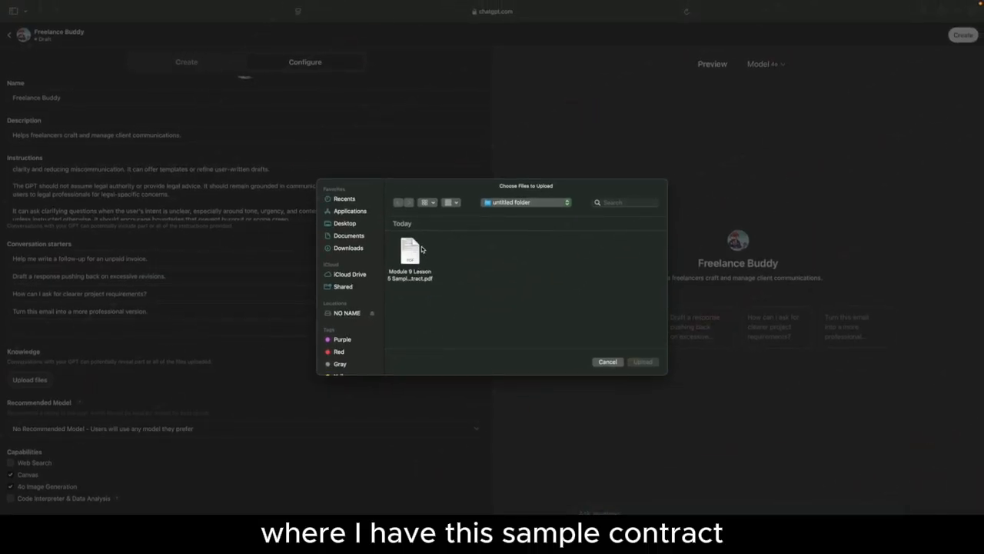
click(419, 250)
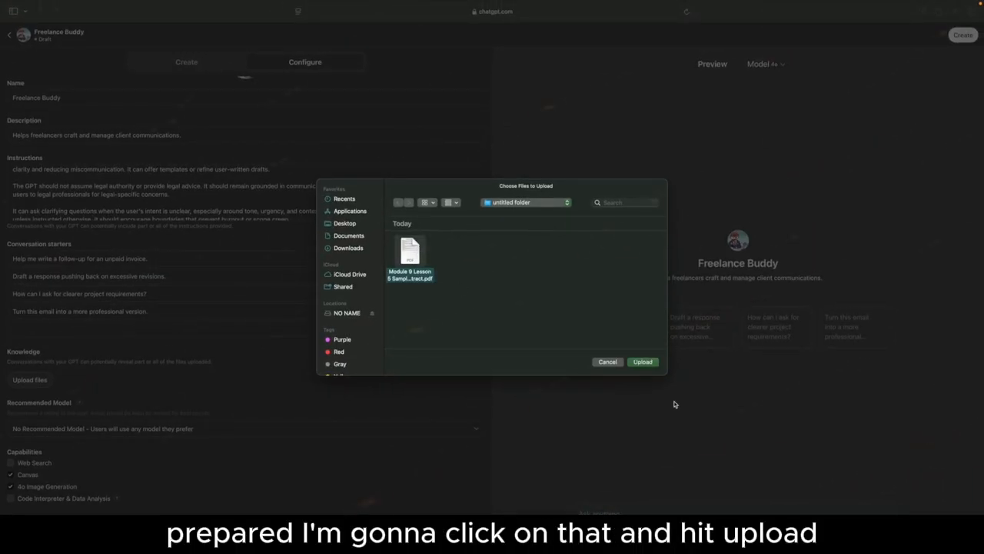
click(641, 365)
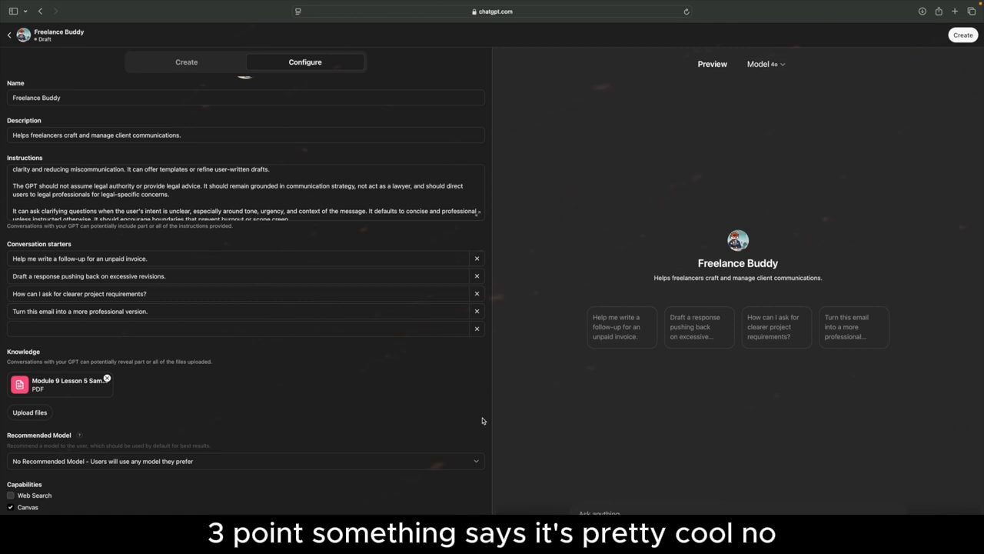
Step: Enable the Web Search capability for Freelance Buddy, keeping Canvas and 4o Image Generation on
scroll(454, 422, up, 1)
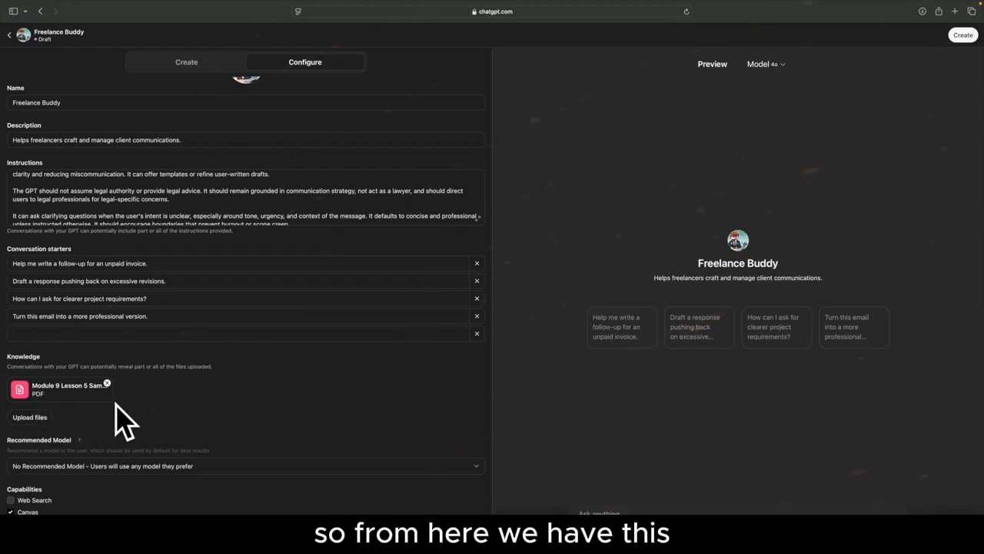
scroll(138, 419, down, 2)
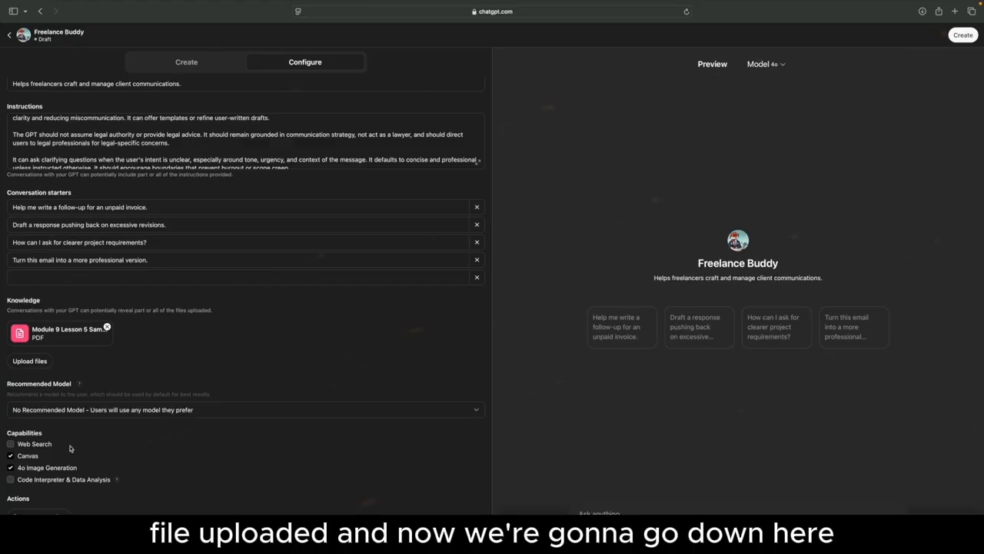
scroll(71, 448, up, 1)
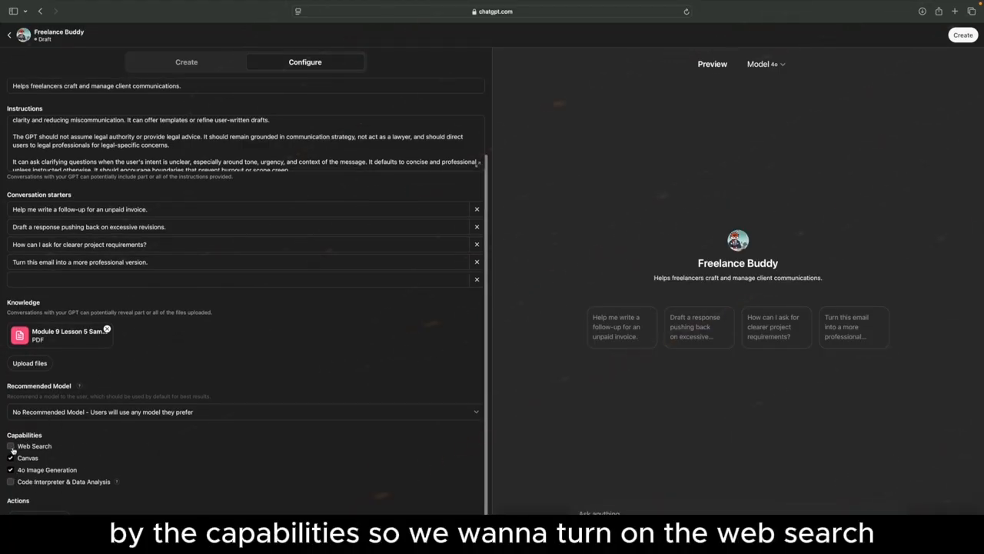
click(11, 447)
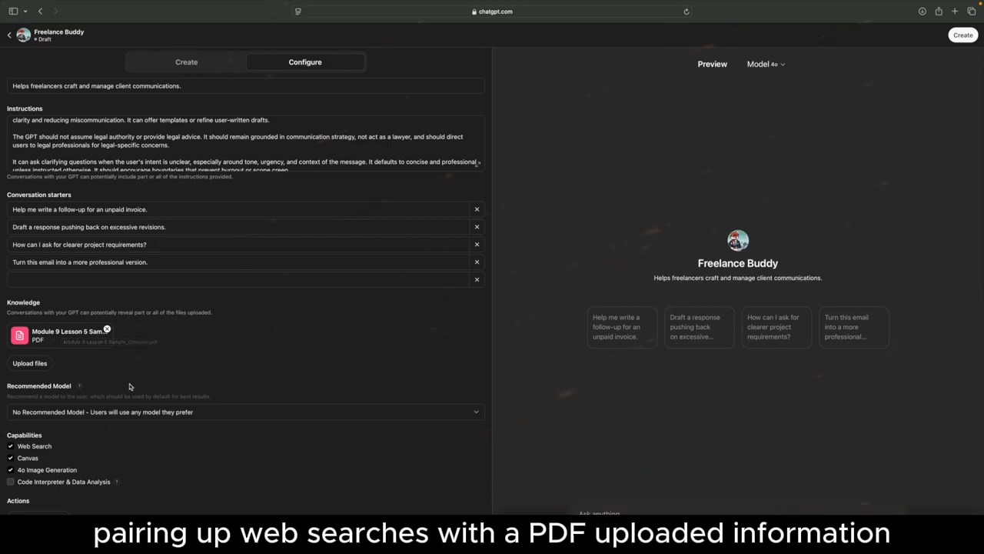
scroll(266, 405, up, 2)
scroll(267, 405, down, 2)
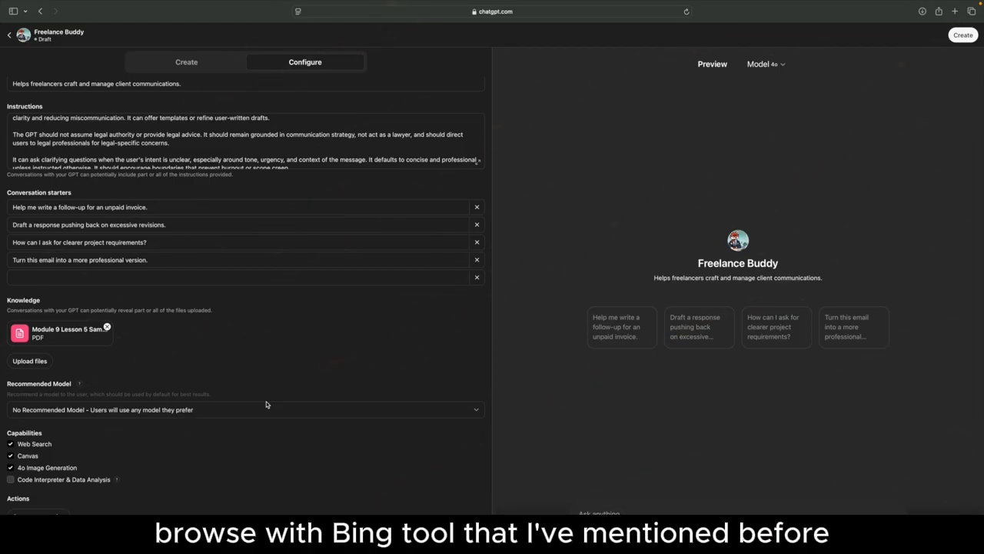
scroll(294, 413, up, 1)
scroll(294, 413, down, 1)
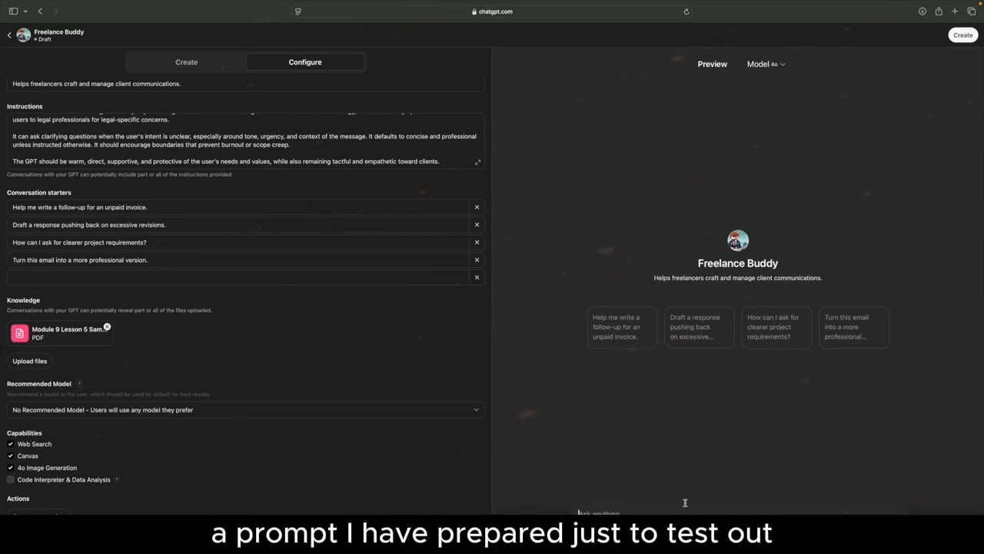
Step: Test the GPT in the preview with the prompt "What payment clause does the PDF suggest? Provide one authoritative source."
text(What payment clause does the PDF suggest? Provide one authoritative source.)
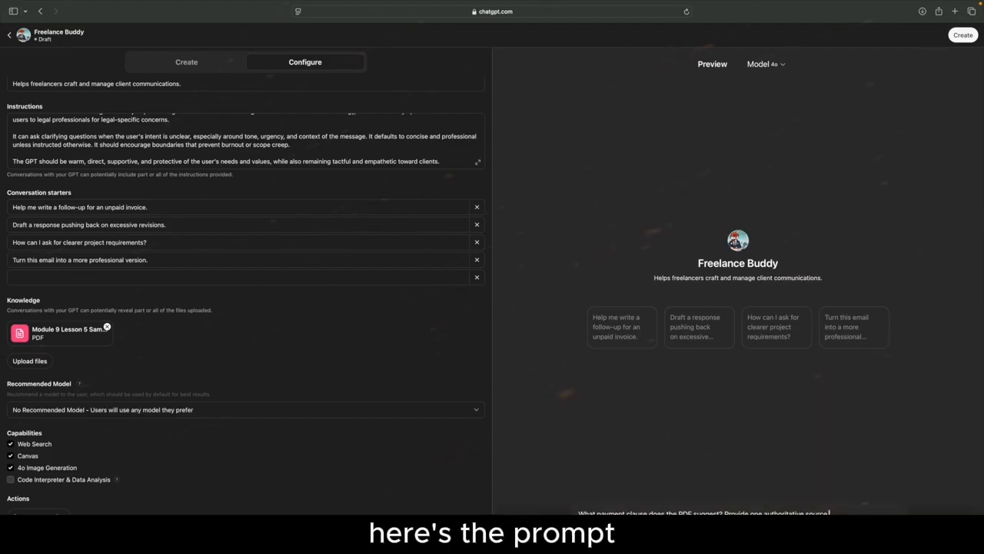
key(Return)
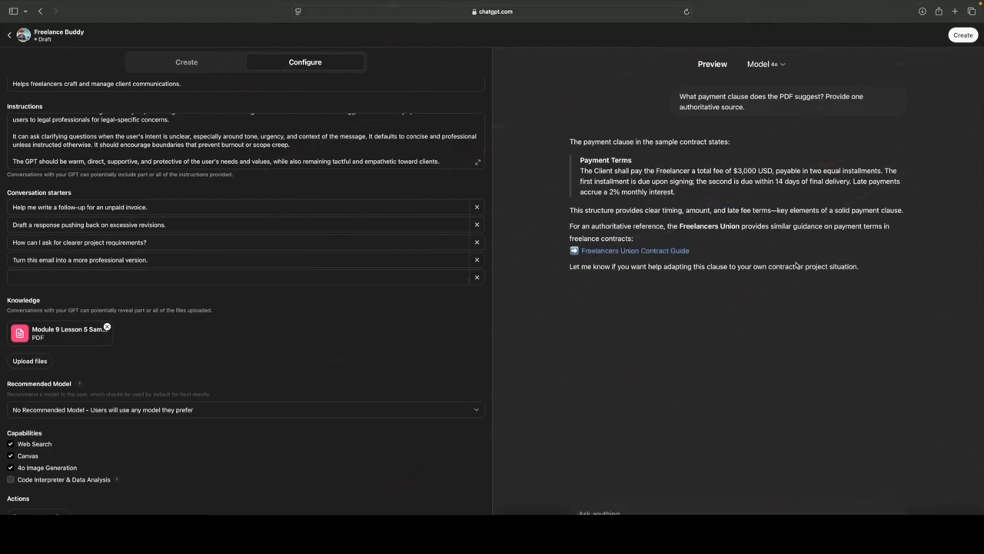
Step: Publish Freelance Buddy with sharing set to Anyone with the link, and leave the saved-settings dialog for the GPT's chat page
click(962, 35)
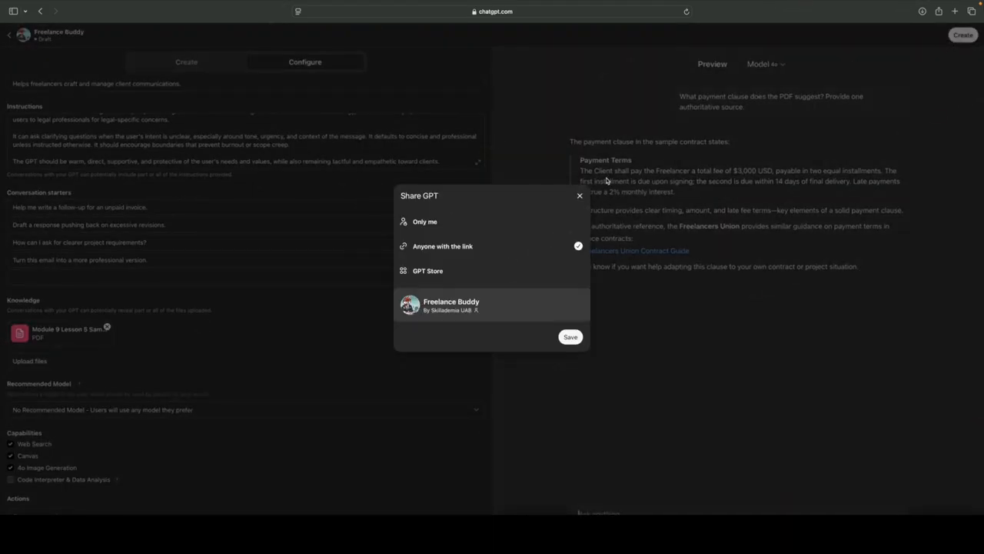
click(570, 337)
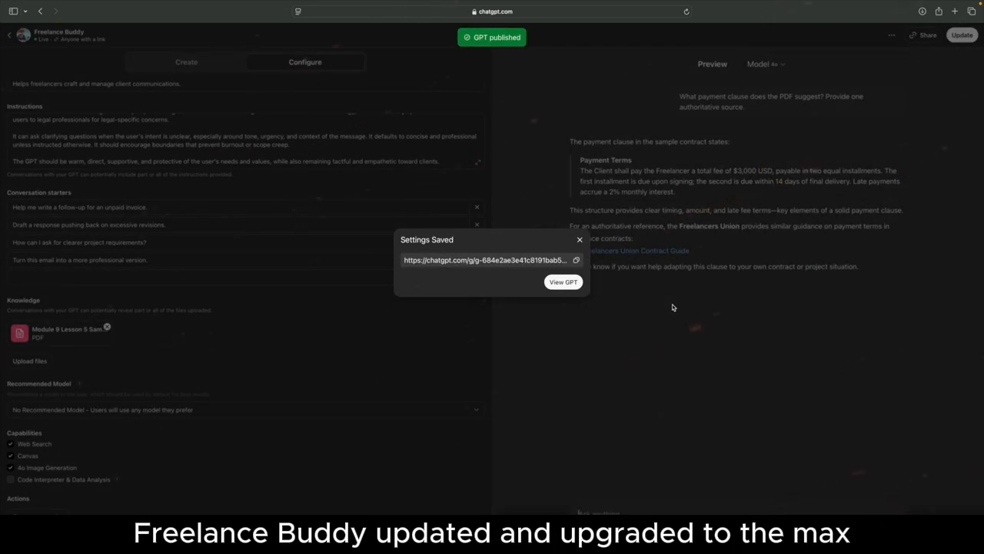
click(581, 240)
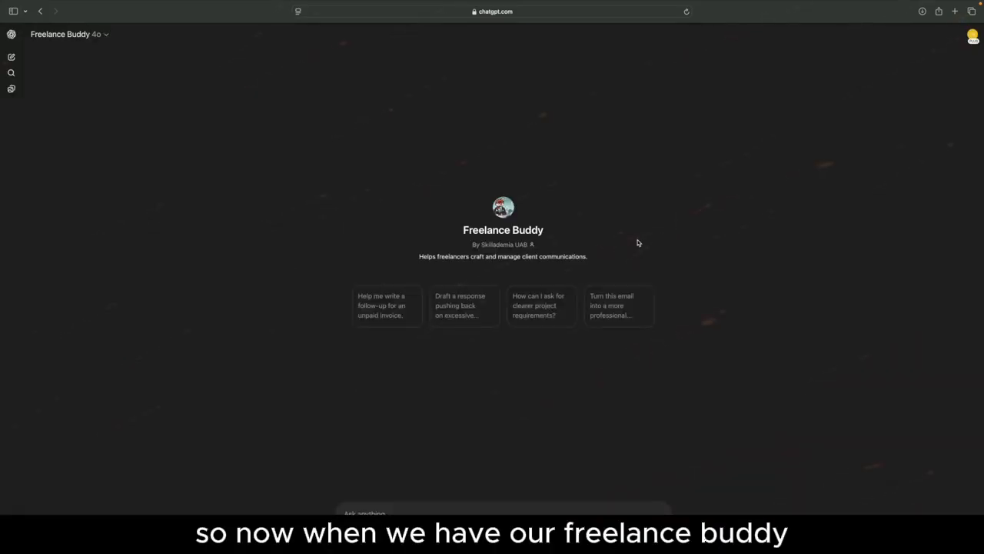